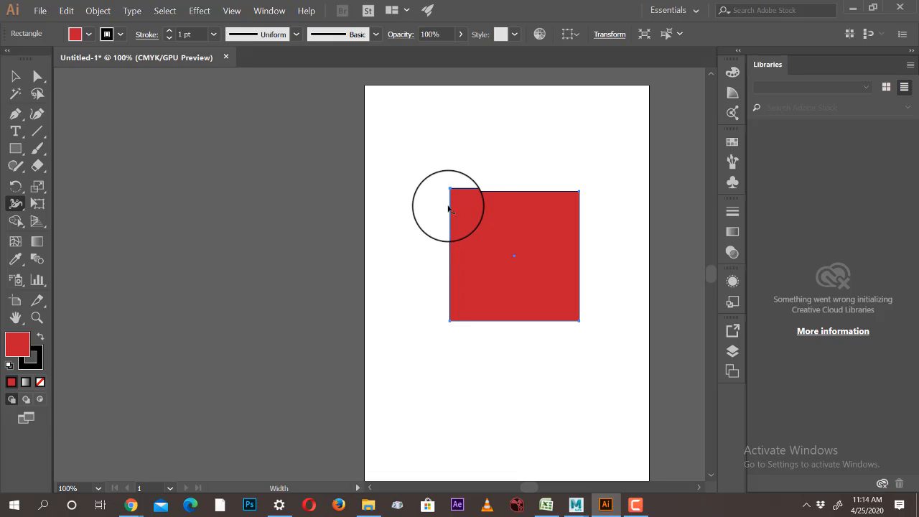
Thicken the stroke on all four sides of the red square with the Width tool, to about 48 pt at its widest.
{"action": "left_click_drag", "start_coordinate": [451, 208], "coordinate": [439, 203]}
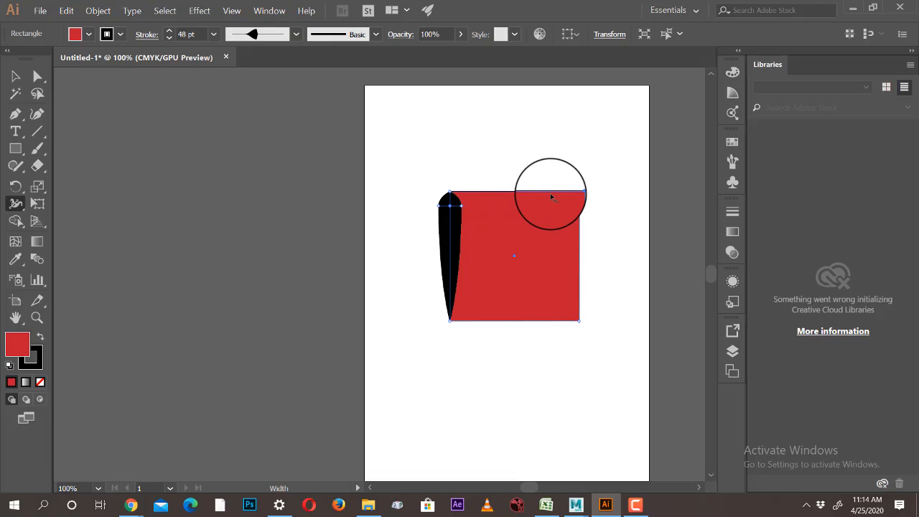
{"action": "left_click_drag", "start_coordinate": [551, 198], "coordinate": [551, 205]}
{"action": "left_click_drag", "start_coordinate": [581, 306], "coordinate": [580, 308]}
{"action": "left_click_drag", "start_coordinate": [470, 332], "coordinate": [471, 330]}
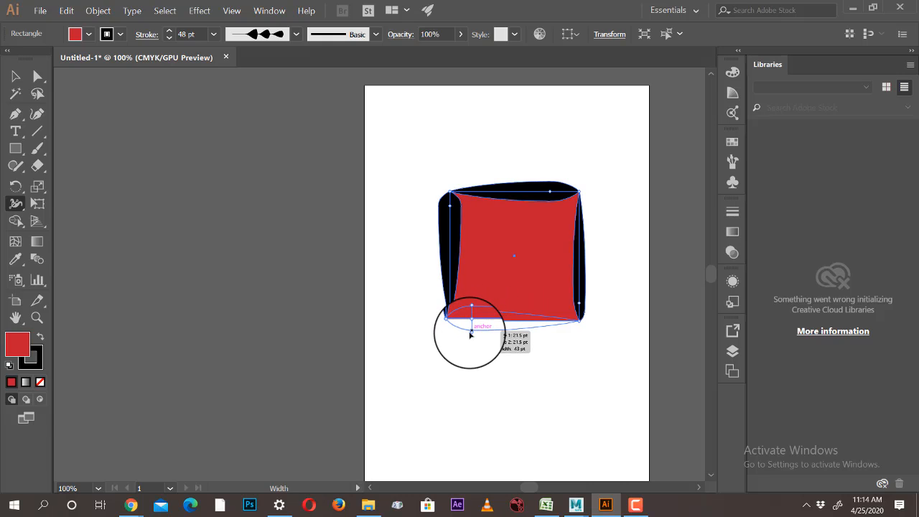
Move the red square slightly up and to the left on the artboard.
{"action": "left_click", "coordinate": [17, 77]}
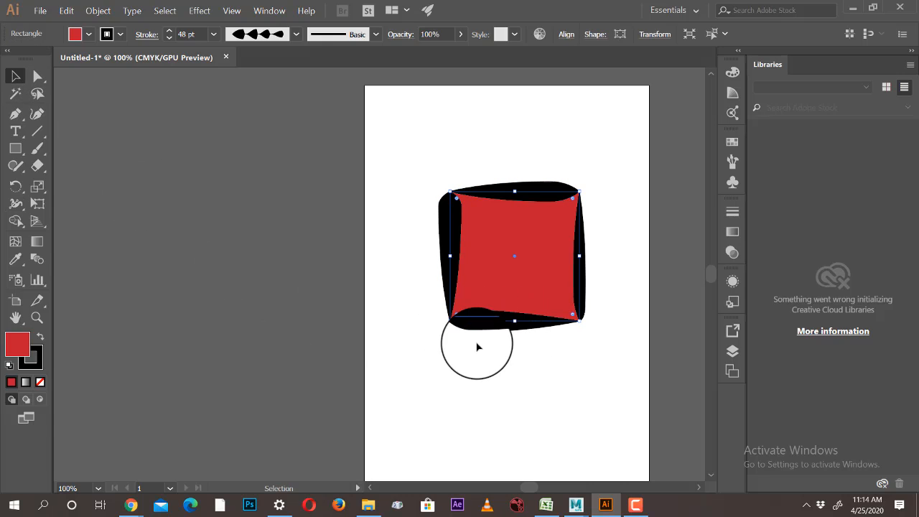
{"action": "left_click", "coordinate": [558, 327]}
{"action": "left_click_drag", "start_coordinate": [544, 292], "coordinate": [537, 287]}
{"action": "left_click", "coordinate": [608, 286]}
{"action": "left_click", "coordinate": [547, 280]}
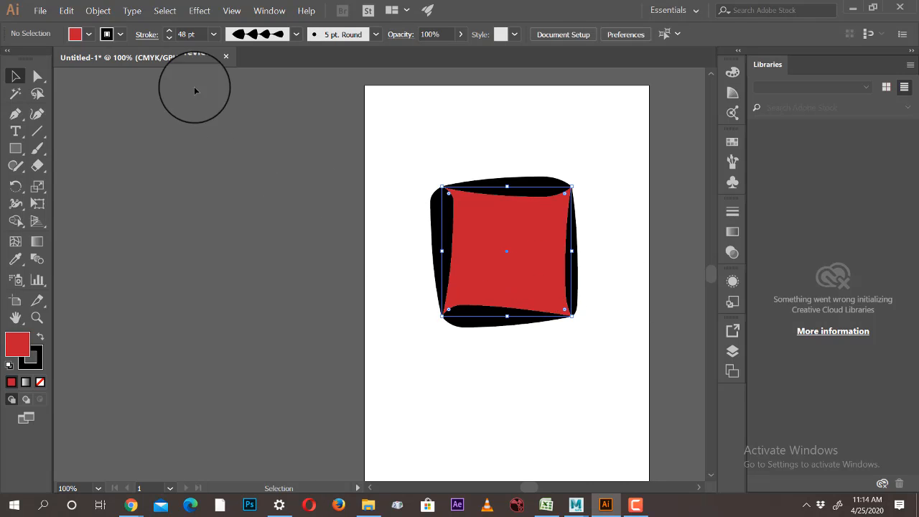
Change the stroke colour of the red square to orange.
{"action": "left_click", "coordinate": [106, 34]}
{"action": "left_click", "coordinate": [111, 61]}
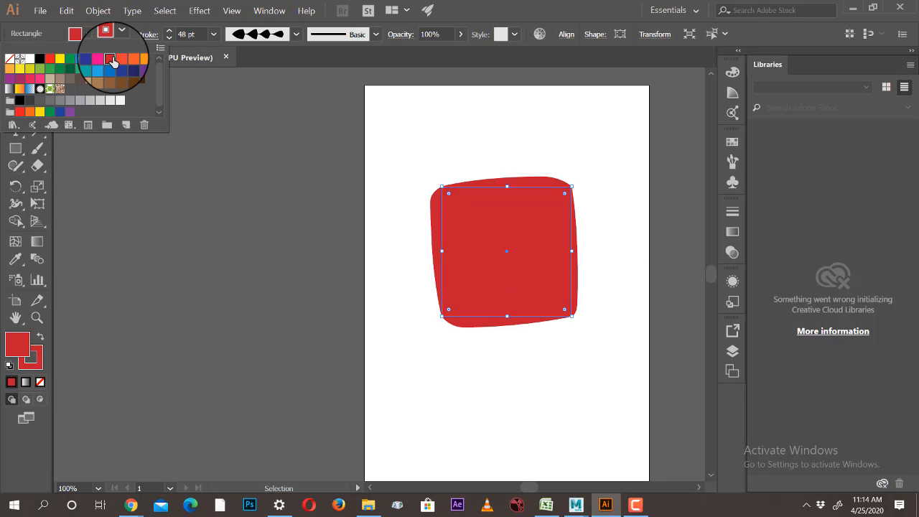
{"action": "left_click", "coordinate": [140, 58]}
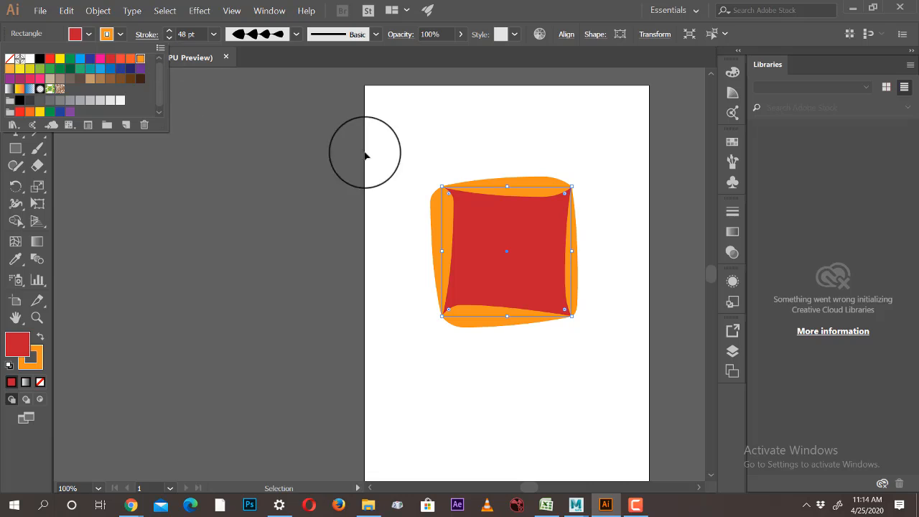
{"action": "left_click", "coordinate": [625, 213]}
{"action": "left_click", "coordinate": [661, 346]}
Expand the appearance of the square's variable-width stroke and ungroup the outline from the red fill.
{"action": "left_click_drag", "start_coordinate": [529, 277], "coordinate": [514, 241]}
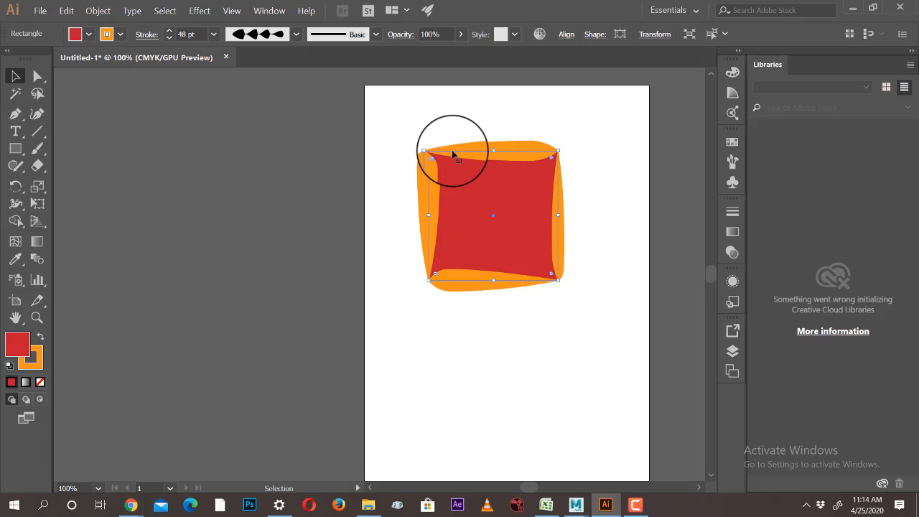
{"action": "left_click", "coordinate": [107, 11]}
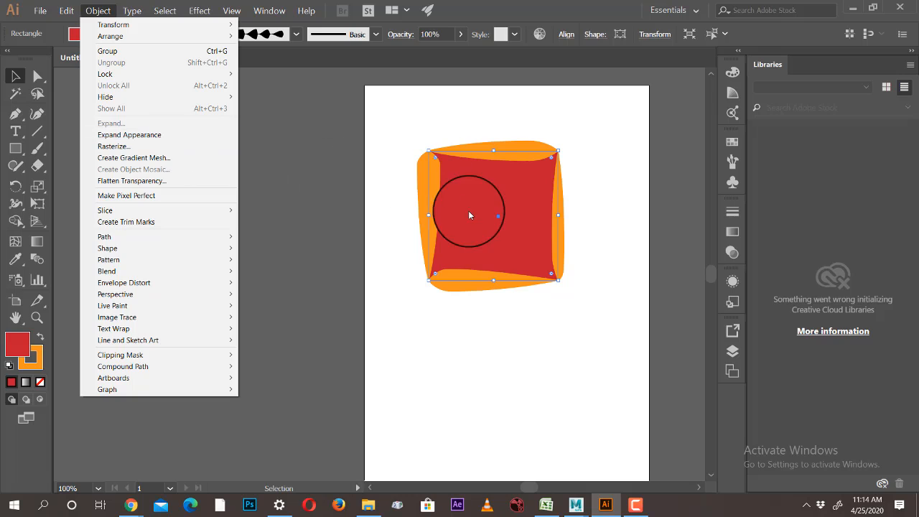
{"action": "left_click", "coordinate": [117, 138]}
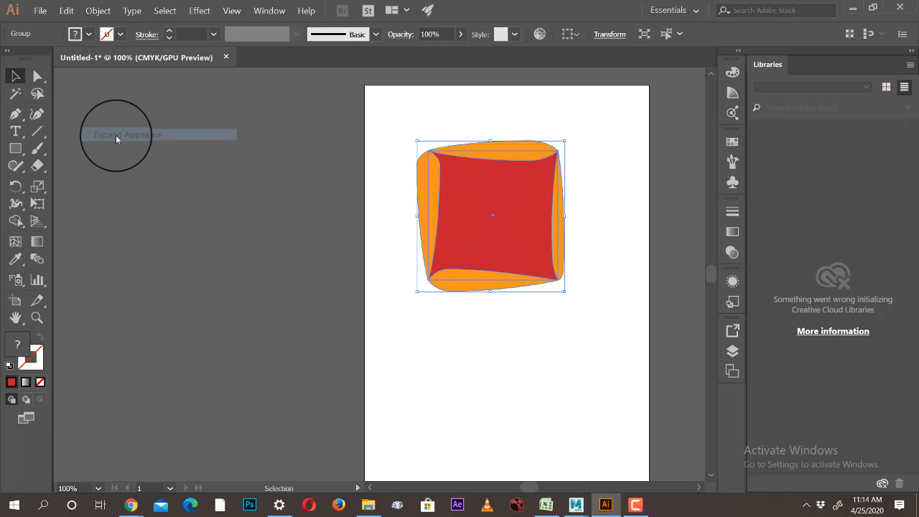
{"action": "left_click_drag", "start_coordinate": [500, 249], "coordinate": [481, 263]}
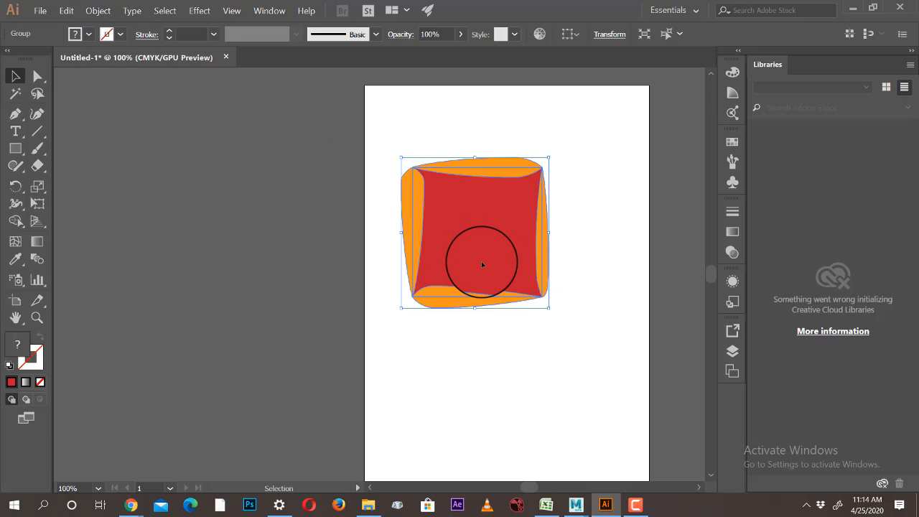
{"action": "right_click", "coordinate": [481, 264]}
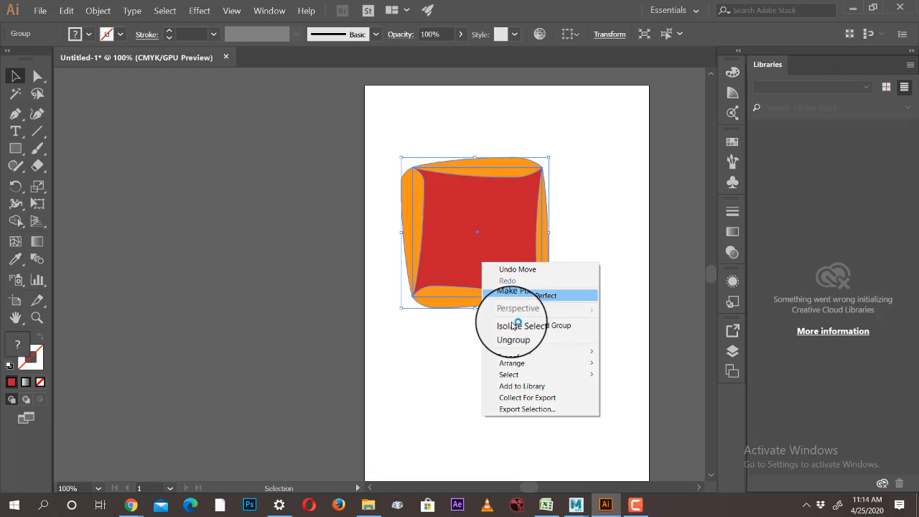
{"action": "left_click", "coordinate": [514, 338]}
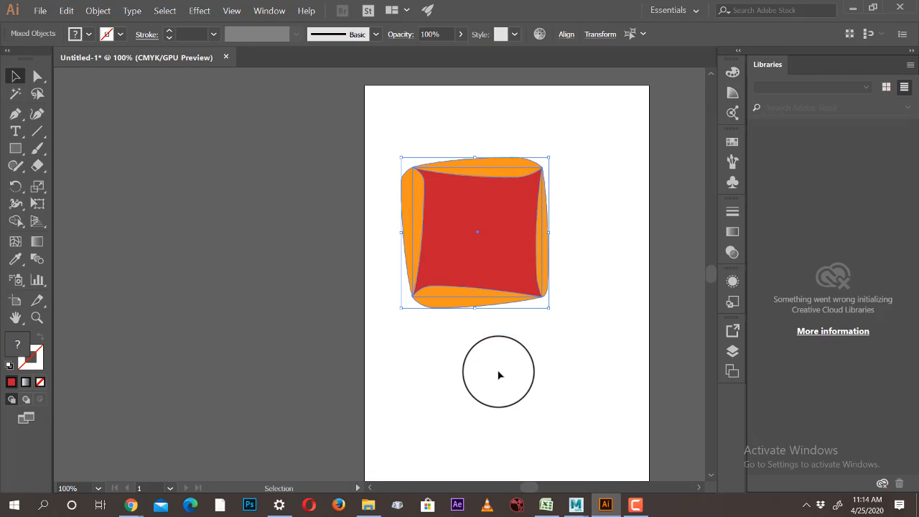
Move the orange outline down and the red square up so the two shapes sit apart.
{"action": "left_click", "coordinate": [499, 373]}
{"action": "left_click_drag", "start_coordinate": [467, 311], "coordinate": [434, 457]}
{"action": "left_click_drag", "start_coordinate": [483, 266], "coordinate": [564, 197]}
{"action": "left_click_drag", "start_coordinate": [461, 313], "coordinate": [515, 293]}
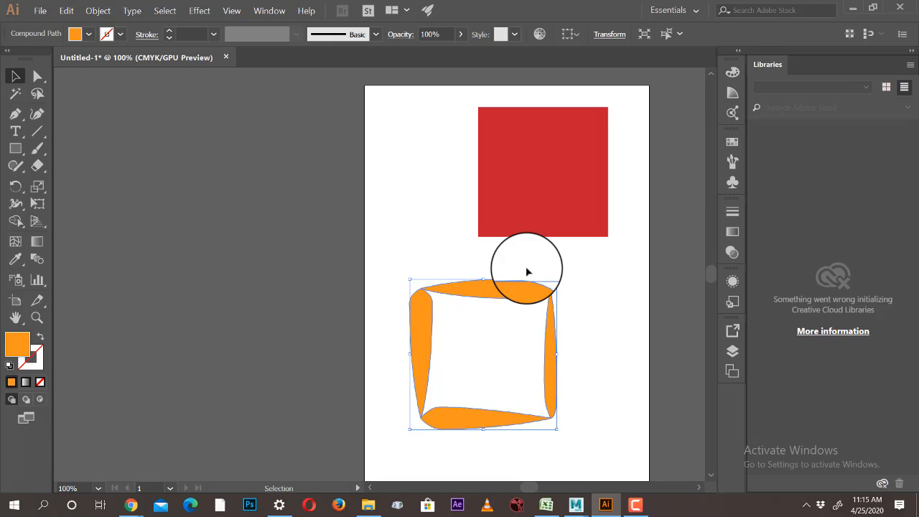
Undo the moves that separated the orange outline from the red square.
{"action": "key", "text": "ctrl+z"}
{"action": "key", "text": "ctrl+z"}
{"action": "key", "text": "ctrl+z"}
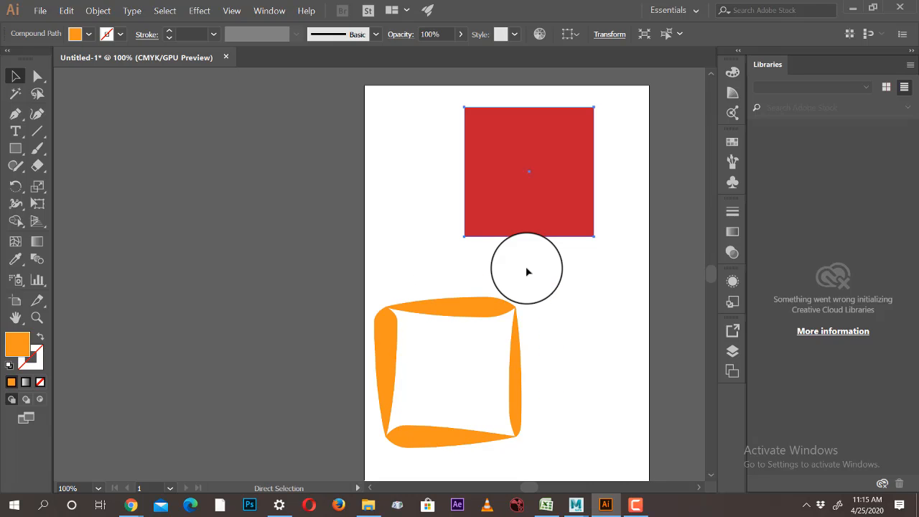
{"action": "key", "text": "ctrl+z"}
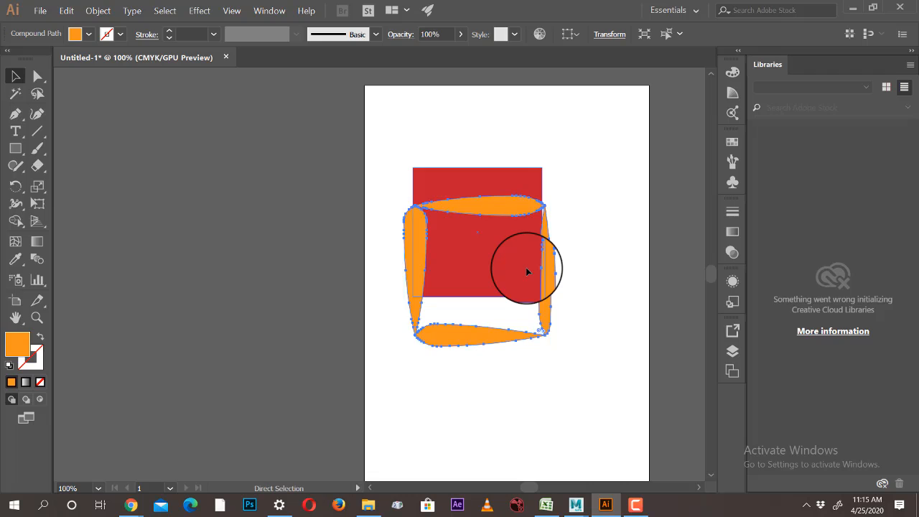
{"action": "key", "text": "ctrl+z"}
{"action": "left_click", "coordinate": [563, 212]}
Give the orange outline shape a dark blue stroke and raise its weight to 9 pt.
{"action": "left_click", "coordinate": [497, 172]}
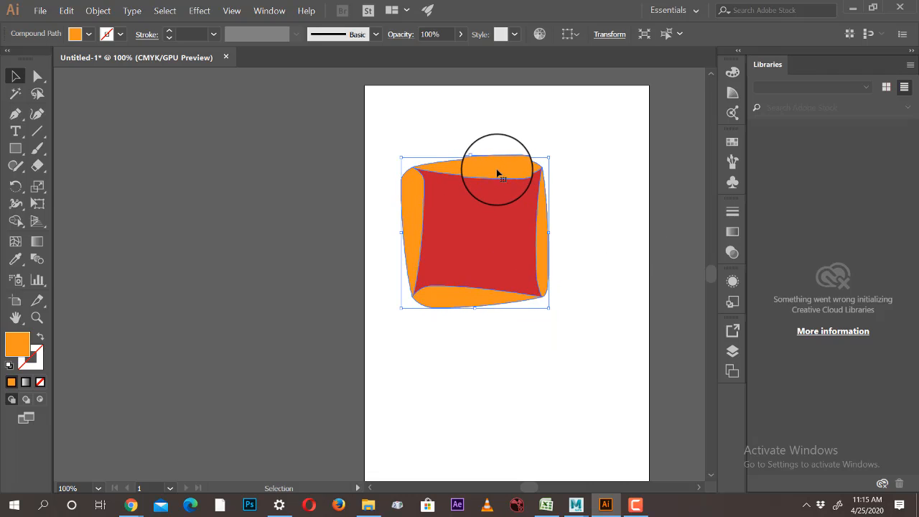
{"action": "left_click", "coordinate": [507, 230]}
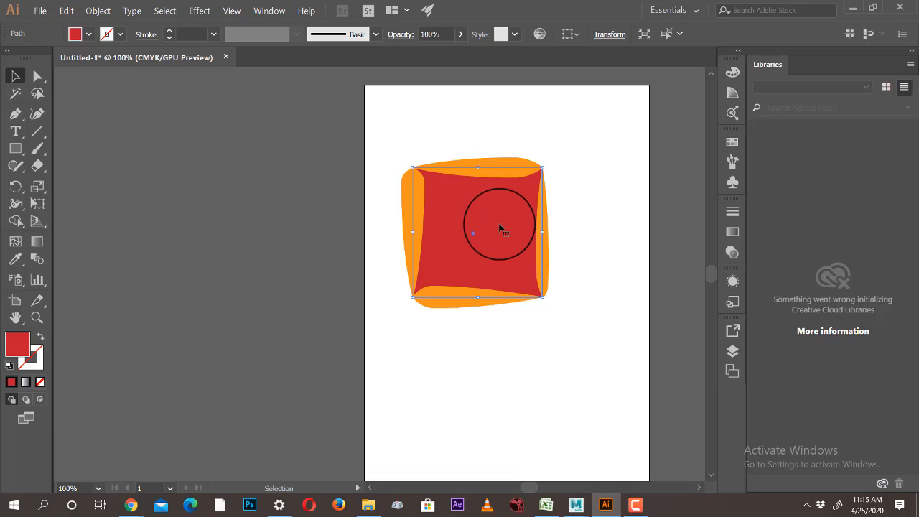
{"action": "left_click", "coordinate": [514, 149]}
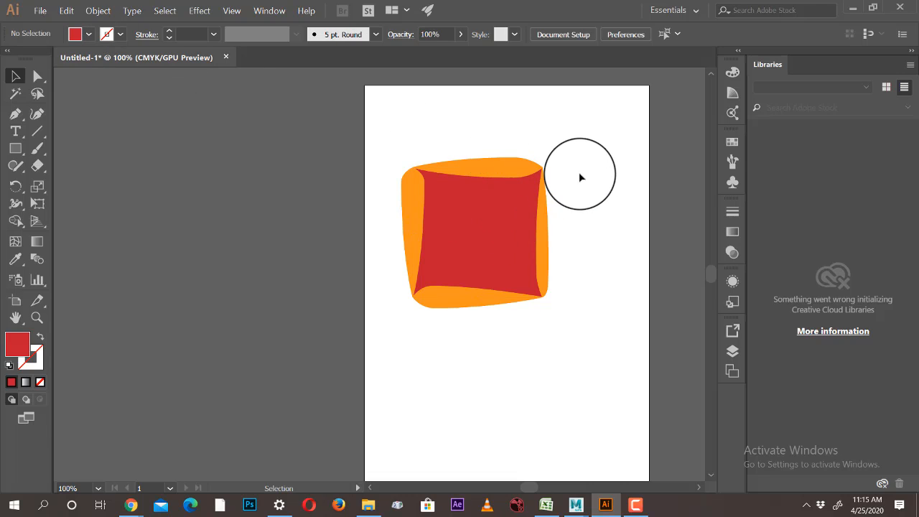
{"action": "left_click", "coordinate": [522, 177]}
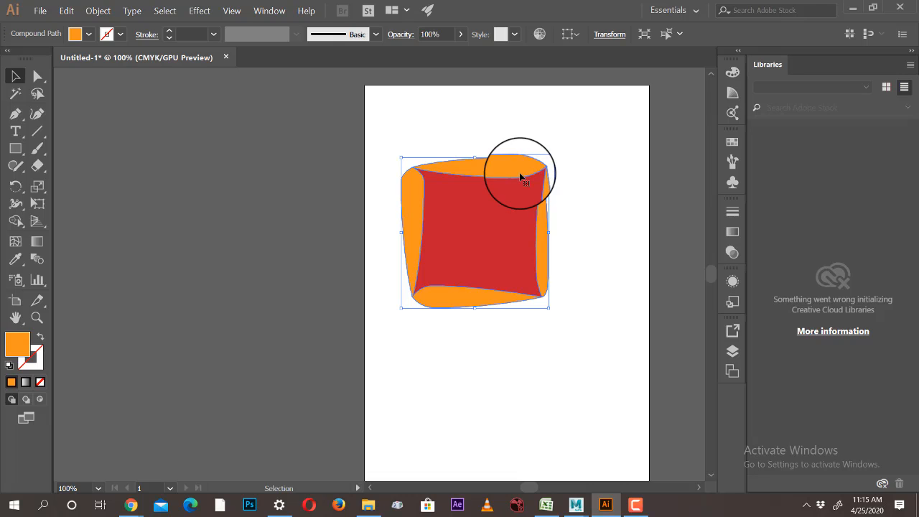
{"action": "left_click", "coordinate": [119, 33]}
{"action": "left_click", "coordinate": [89, 59]}
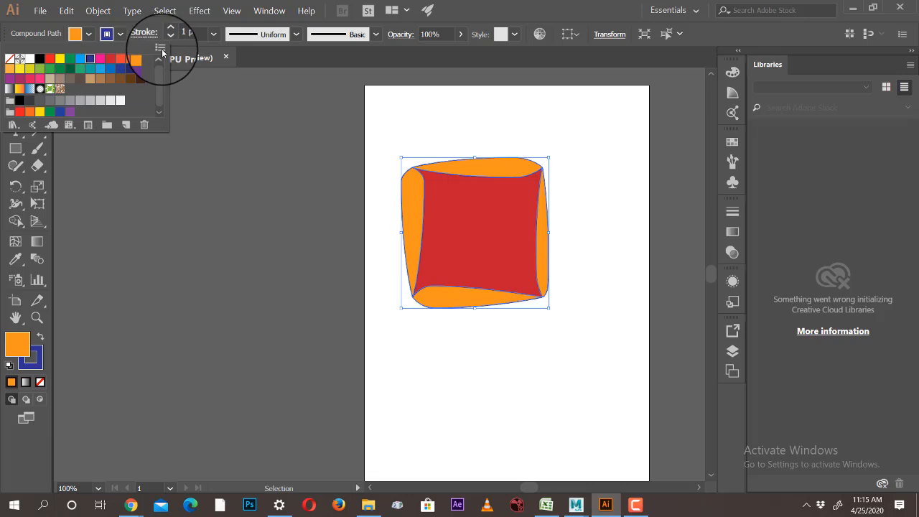
{"action": "left_click", "coordinate": [169, 30]}
{"action": "left_click", "coordinate": [169, 31]}
{"action": "left_click", "coordinate": [168, 31]}
{"action": "left_click", "coordinate": [168, 31]}
{"action": "left_click", "coordinate": [169, 31]}
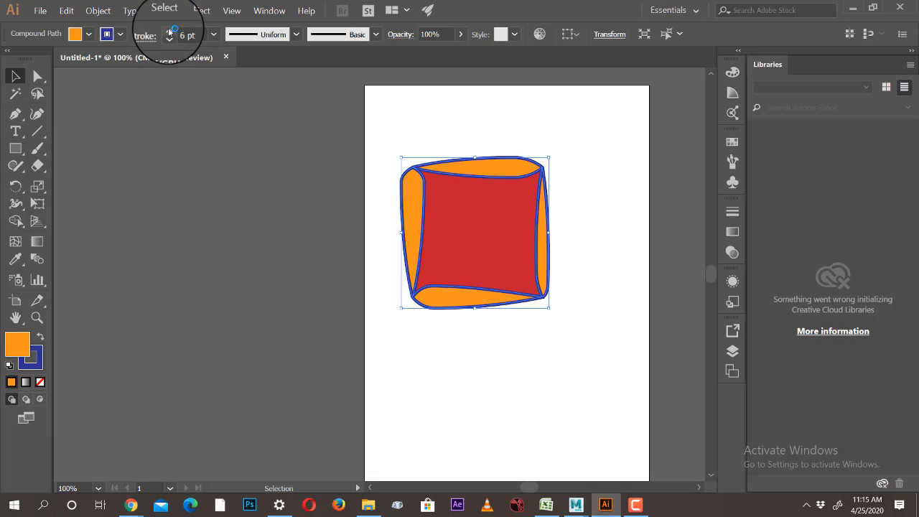
Delete all the artwork on the artboard.
{"action": "key", "text": "ctrl+a"}
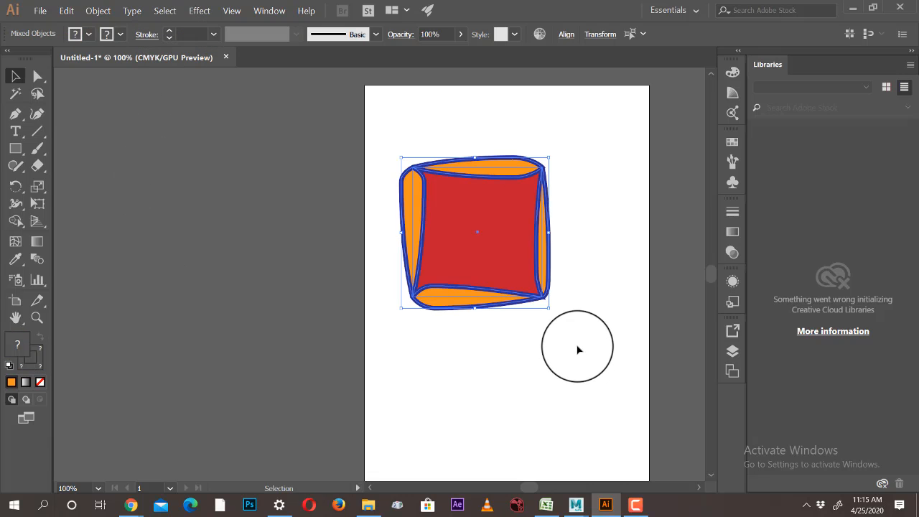
{"action": "key", "text": "Delete"}
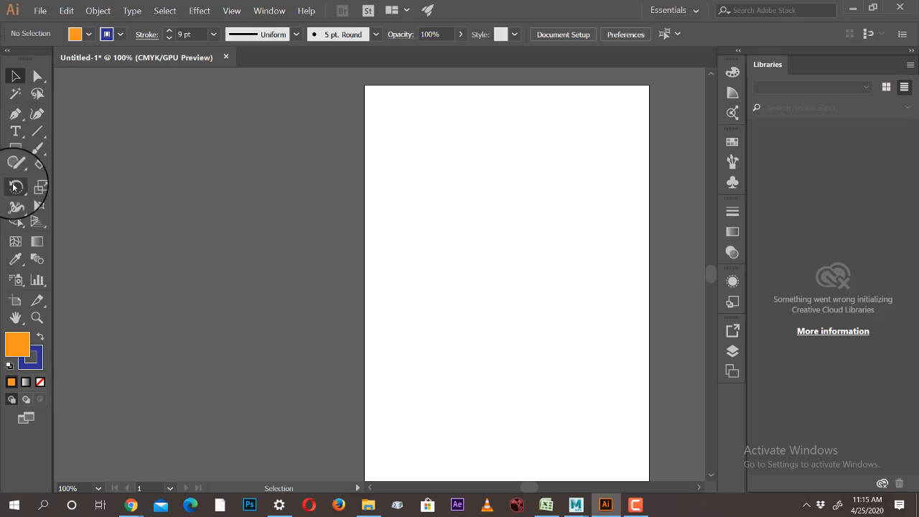
Draw an open curved path with the Pen tool, arching from the artboard's upper left down to its lower right.
{"action": "left_click", "coordinate": [37, 130]}
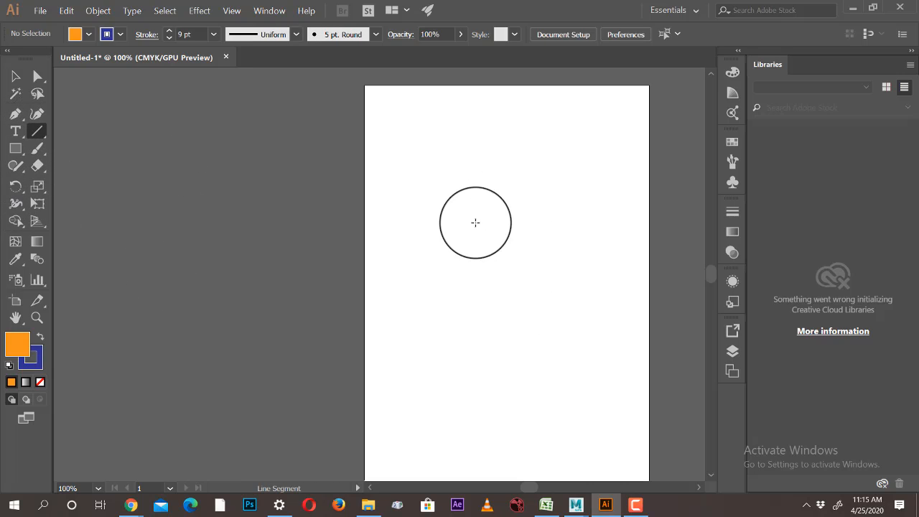
{"action": "left_click", "coordinate": [15, 113]}
{"action": "left_click", "coordinate": [387, 205]}
{"action": "left_click_drag", "start_coordinate": [521, 287], "coordinate": [512, 411]}
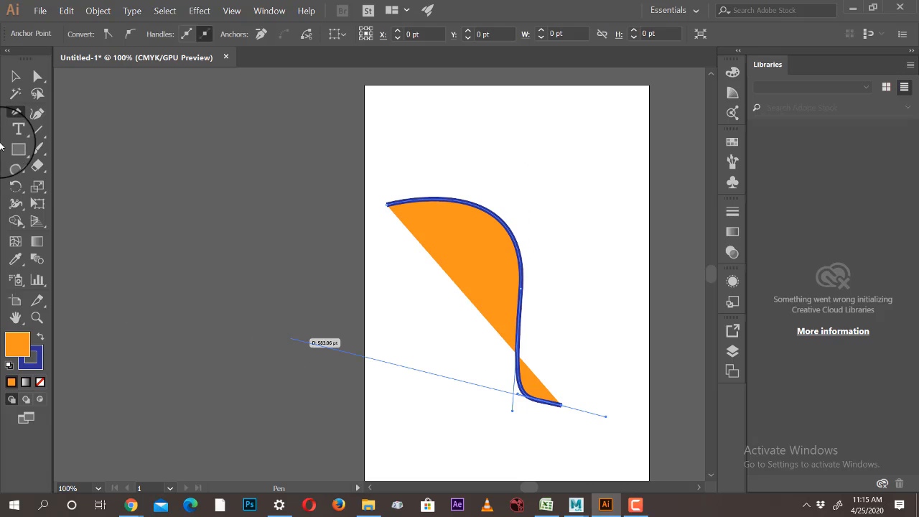
Set the fill of the curved path to none, keeping only its blue stroke.
{"action": "left_click", "coordinate": [15, 76]}
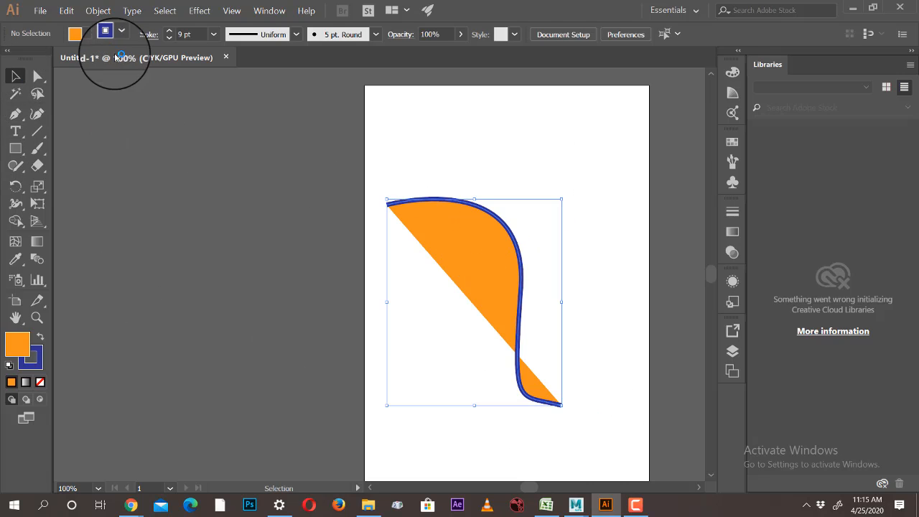
{"action": "left_click", "coordinate": [73, 35]}
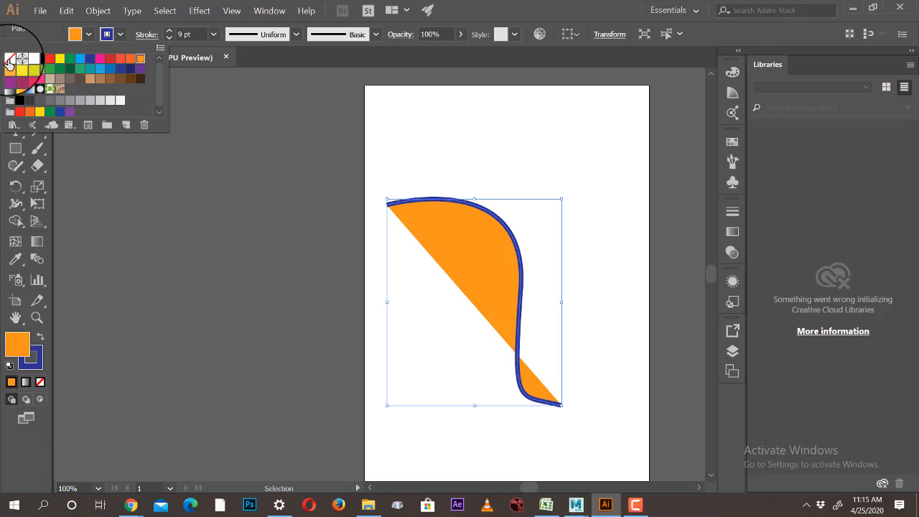
{"action": "left_click", "coordinate": [10, 59]}
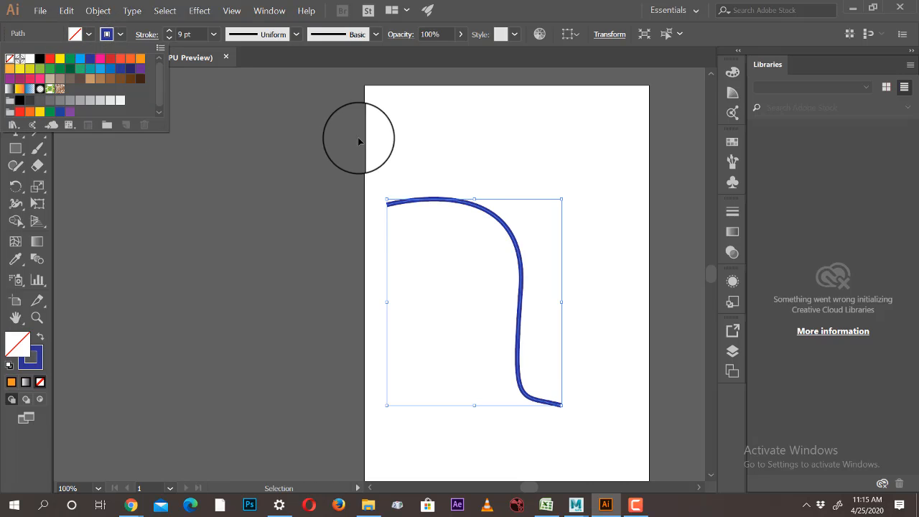
Use the Width tool to widen the curve to about 20 pt near its upper start, taper its lower end to 0 pt and thicken its middle.
{"action": "left_click", "coordinate": [15, 203]}
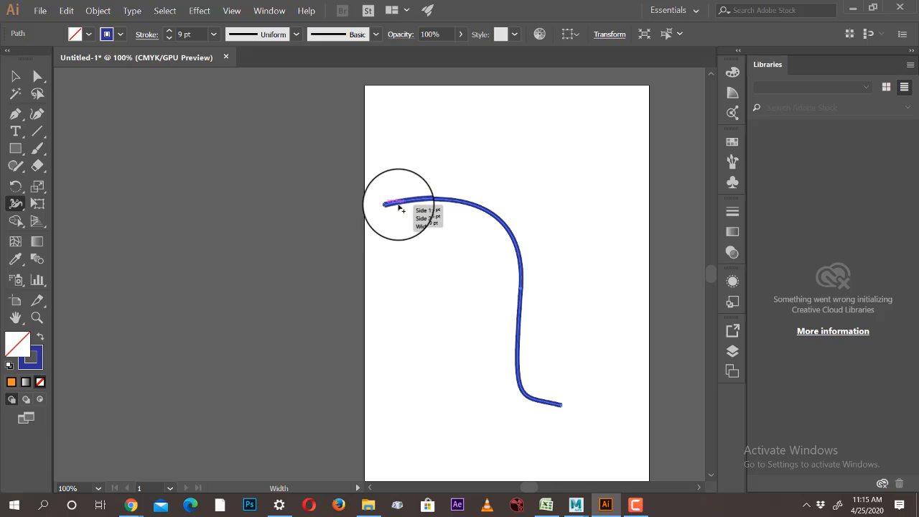
{"action": "left_click_drag", "start_coordinate": [399, 219], "coordinate": [401, 207]}
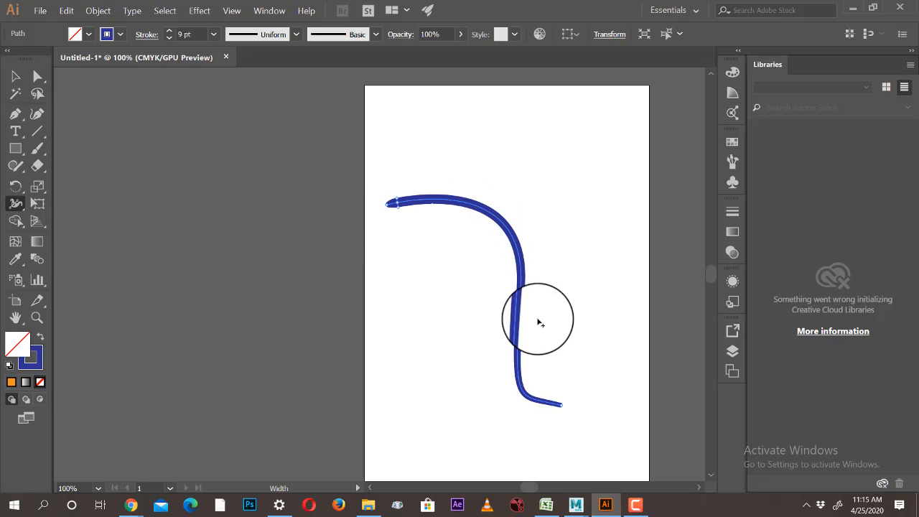
{"action": "mouse_move", "coordinate": [562, 408]}
{"action": "left_mouse_down"}
{"action": "mouse_move", "coordinate": [561, 420]}
{"action": "mouse_move", "coordinate": [570, 402]}
{"action": "left_mouse_up"}
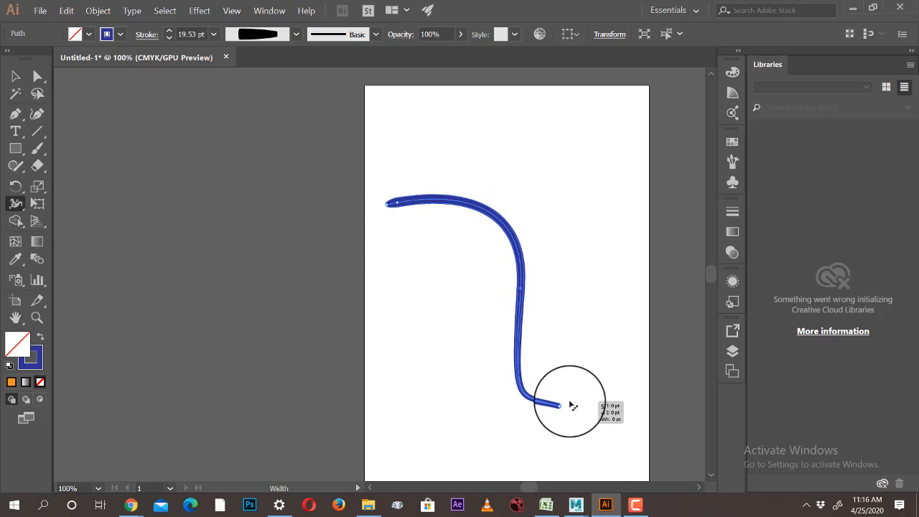
{"action": "mouse_move", "coordinate": [522, 291]}
{"action": "left_mouse_down"}
{"action": "mouse_move", "coordinate": [545, 283]}
{"action": "mouse_move", "coordinate": [521, 286]}
{"action": "mouse_move", "coordinate": [529, 286]}
{"action": "left_mouse_up"}
Shape the curve with a bulge of about 63 pt near its start, a pinch beside it, a wider bend and a slimmer lower section.
{"action": "left_click_drag", "start_coordinate": [420, 204], "coordinate": [455, 234]}
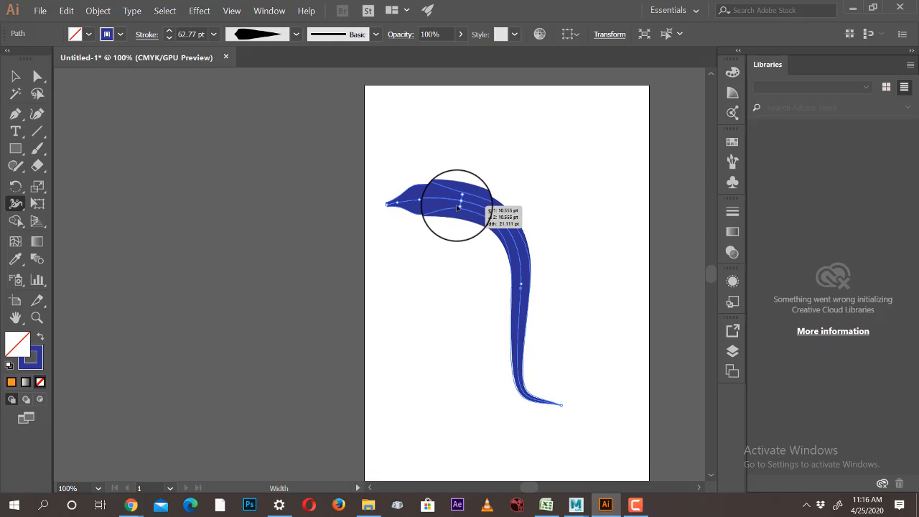
{"action": "left_click_drag", "start_coordinate": [459, 204], "coordinate": [460, 203]}
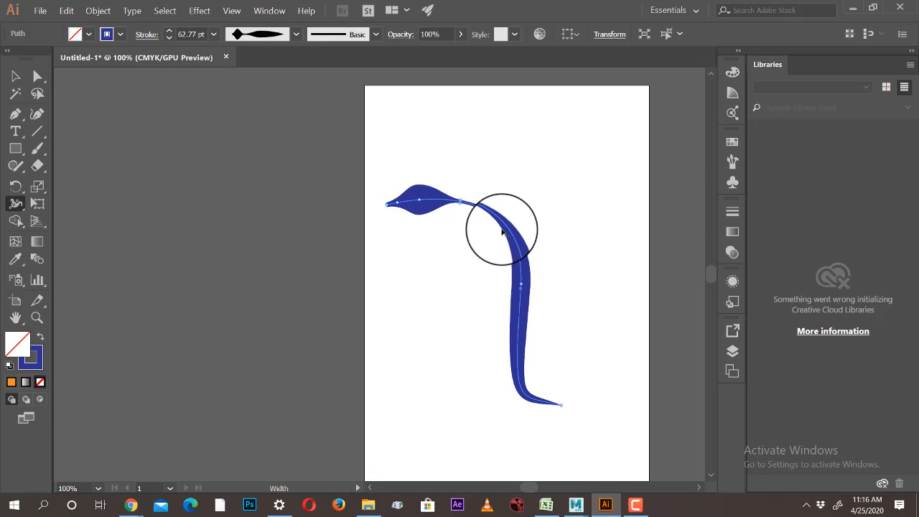
{"action": "left_click_drag", "start_coordinate": [502, 231], "coordinate": [494, 237]}
{"action": "mouse_move", "coordinate": [518, 318]}
{"action": "left_mouse_down"}
{"action": "mouse_move", "coordinate": [492, 320]}
{"action": "mouse_move", "coordinate": [523, 317]}
{"action": "left_mouse_up"}
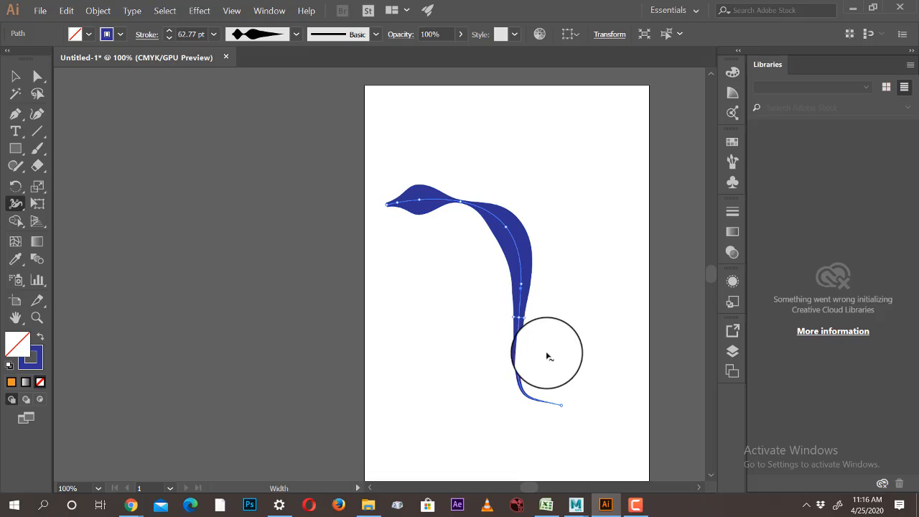
{"action": "left_click", "coordinate": [21, 82]}
{"action": "left_click", "coordinate": [578, 221]}
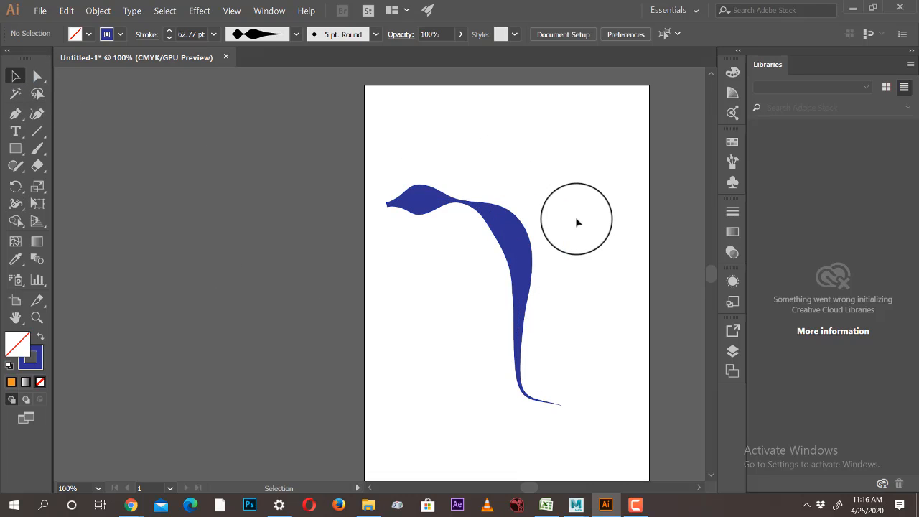
Delete the curved path and draw a vertical line down the middle of the artboard with the Line Segment tool.
{"action": "left_click", "coordinate": [534, 254]}
{"action": "left_click", "coordinate": [513, 260]}
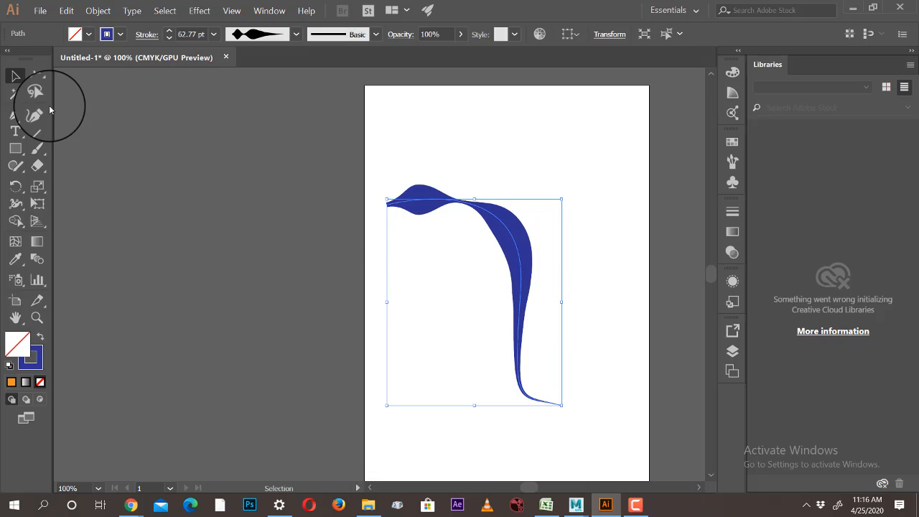
{"action": "key", "text": "Delete"}
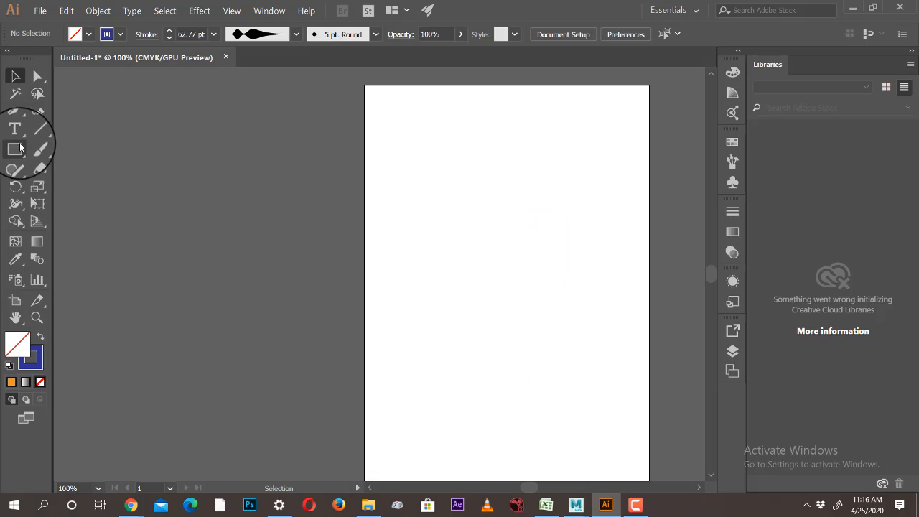
{"action": "left_click", "coordinate": [38, 132]}
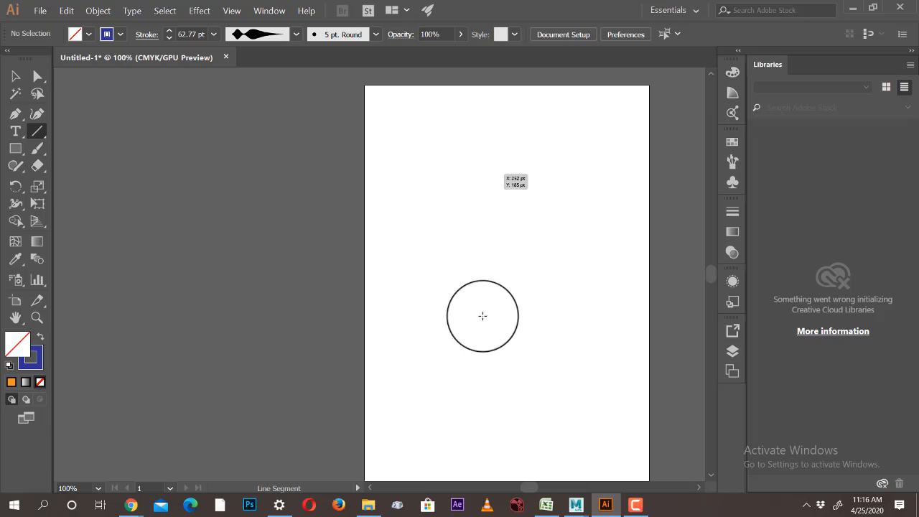
{"action": "left_click_drag", "start_coordinate": [483, 173], "coordinate": [486, 392]}
Use the Width tool to widen the line slightly near its upper end and to about 352 pt near its lower end.
{"action": "left_click", "coordinate": [15, 203]}
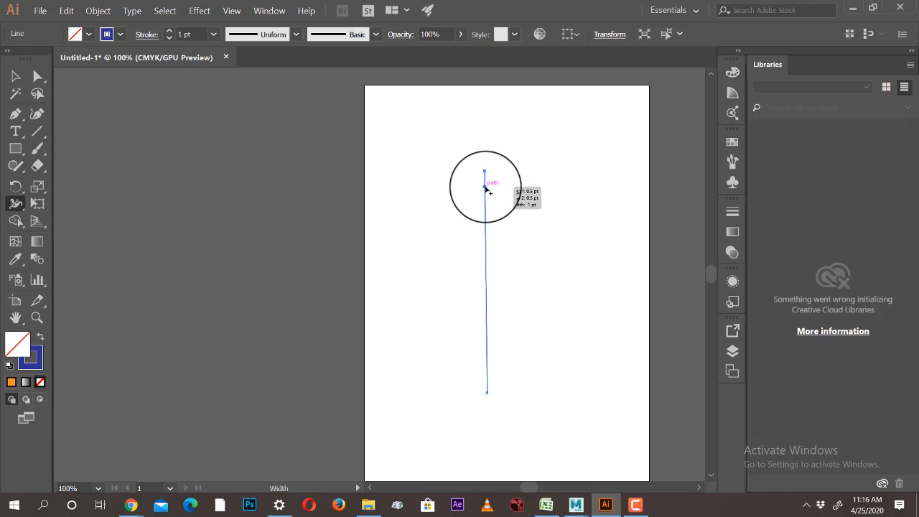
{"action": "left_click_drag", "start_coordinate": [486, 188], "coordinate": [510, 187]}
{"action": "mouse_move", "coordinate": [488, 351]}
{"action": "left_mouse_down"}
{"action": "mouse_move", "coordinate": [515, 361]}
{"action": "mouse_move", "coordinate": [567, 352]}
{"action": "left_mouse_up"}
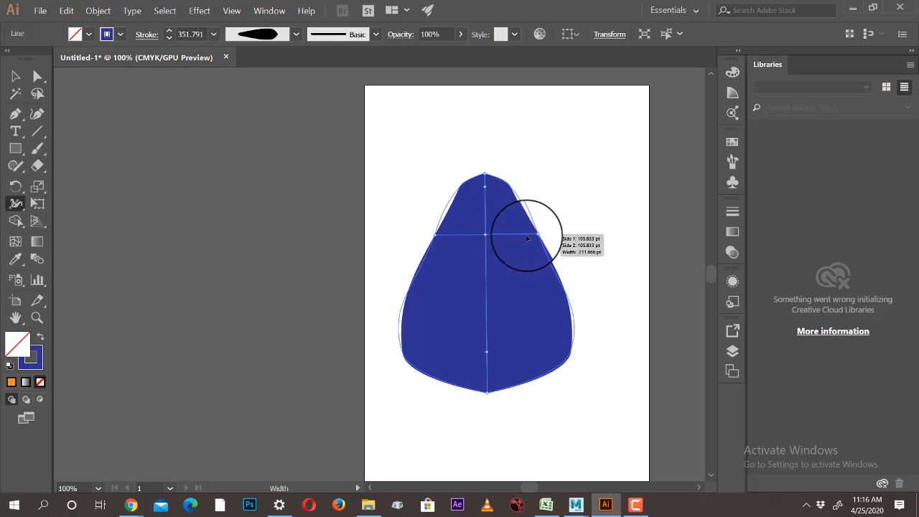
Shape the line into a vase with a narrow neck, a lower bulge of about 320 pt moved upward and a flattened base.
{"action": "left_click_drag", "start_coordinate": [513, 238], "coordinate": [519, 237]}
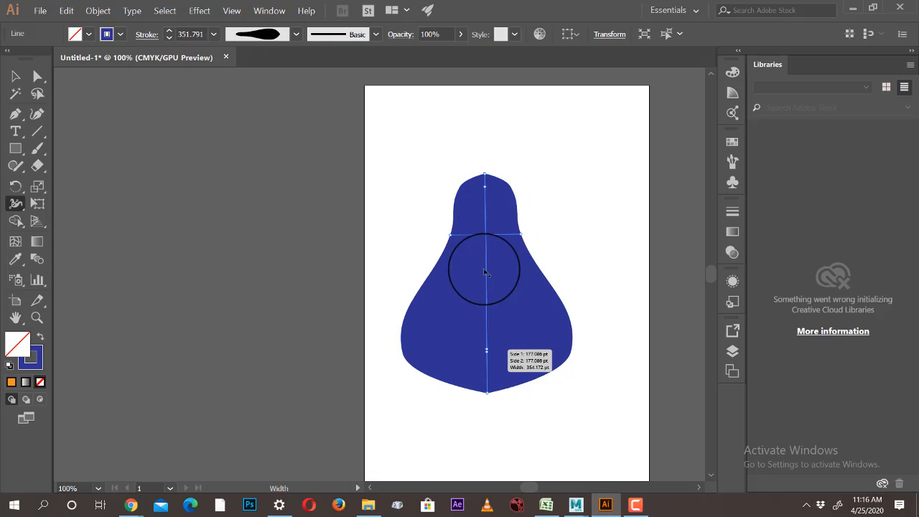
{"action": "mouse_move", "coordinate": [520, 236]}
{"action": "left_mouse_down"}
{"action": "mouse_move", "coordinate": [500, 239]}
{"action": "mouse_move", "coordinate": [510, 244]}
{"action": "left_mouse_up"}
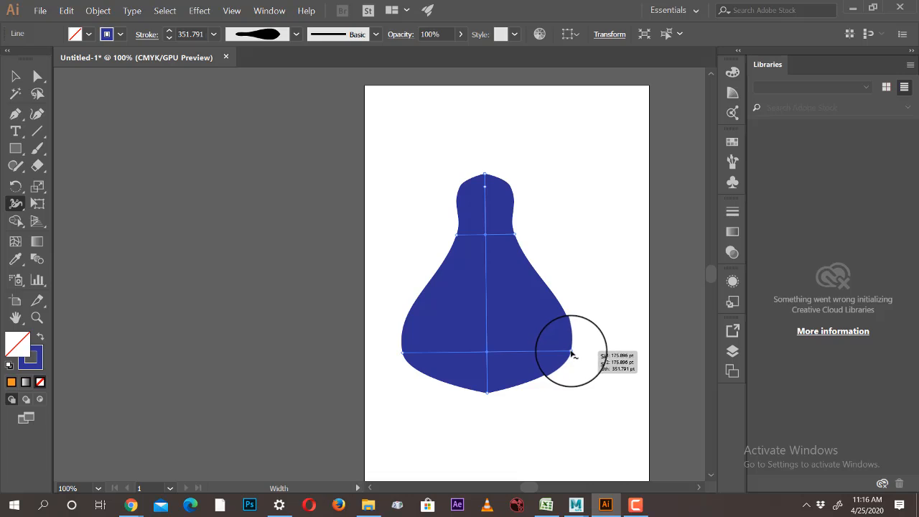
{"action": "left_click_drag", "start_coordinate": [560, 356], "coordinate": [554, 351]}
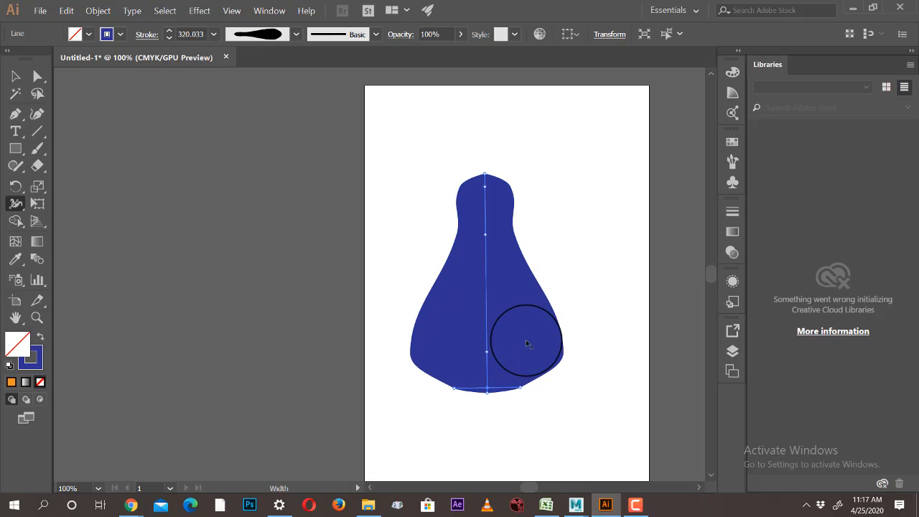
{"action": "left_click_drag", "start_coordinate": [488, 354], "coordinate": [492, 308]}
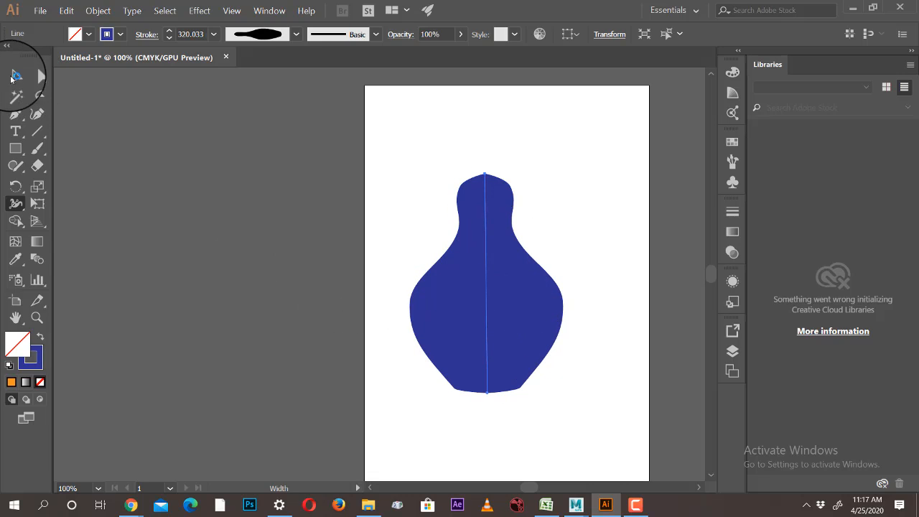
Expand the appearance of the vase-shaped line so its variable-width stroke becomes a filled shape.
{"action": "left_click", "coordinate": [15, 76]}
{"action": "left_click", "coordinate": [469, 149]}
{"action": "left_click", "coordinate": [544, 288]}
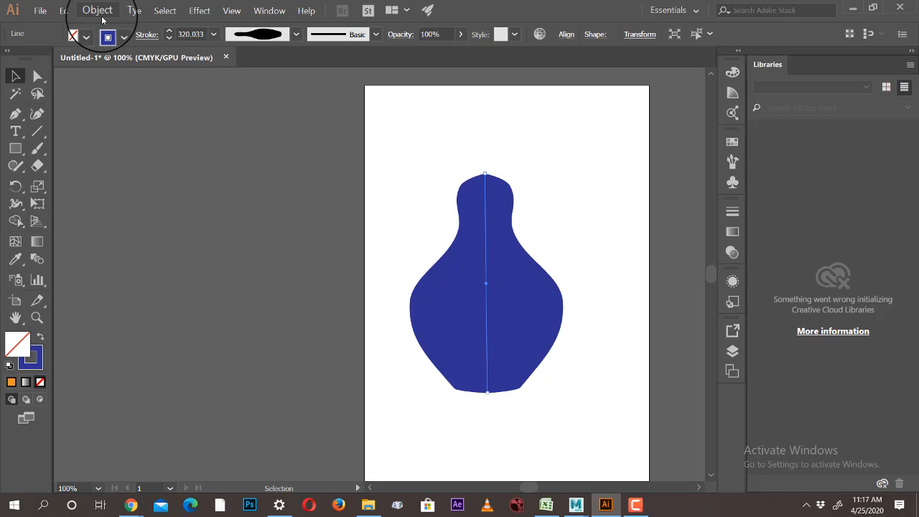
{"action": "left_click", "coordinate": [98, 10]}
{"action": "left_click", "coordinate": [568, 189]}
{"action": "left_click", "coordinate": [568, 188]}
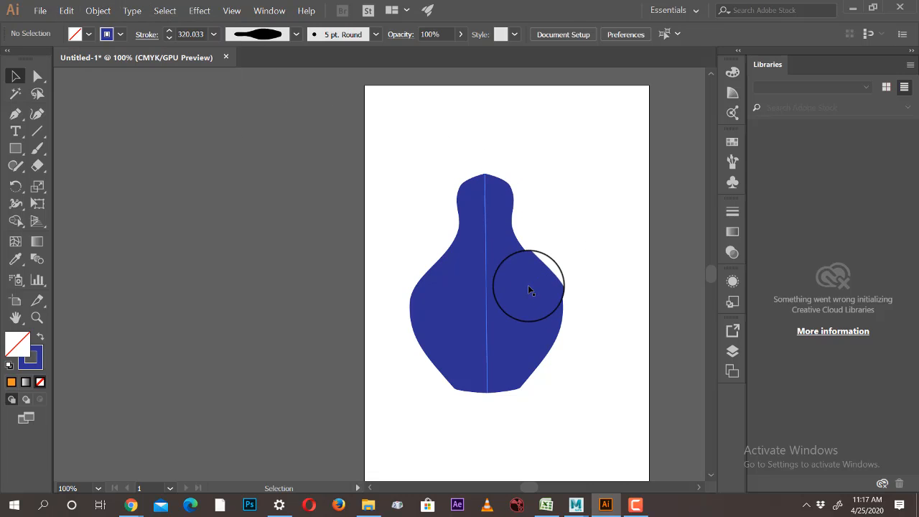
{"action": "left_click", "coordinate": [527, 285]}
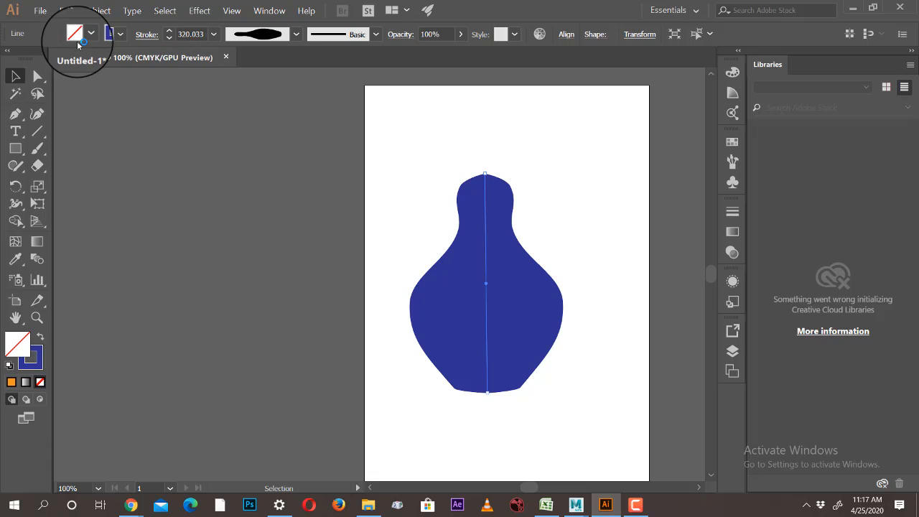
{"action": "left_click", "coordinate": [98, 10]}
{"action": "left_click", "coordinate": [122, 135]}
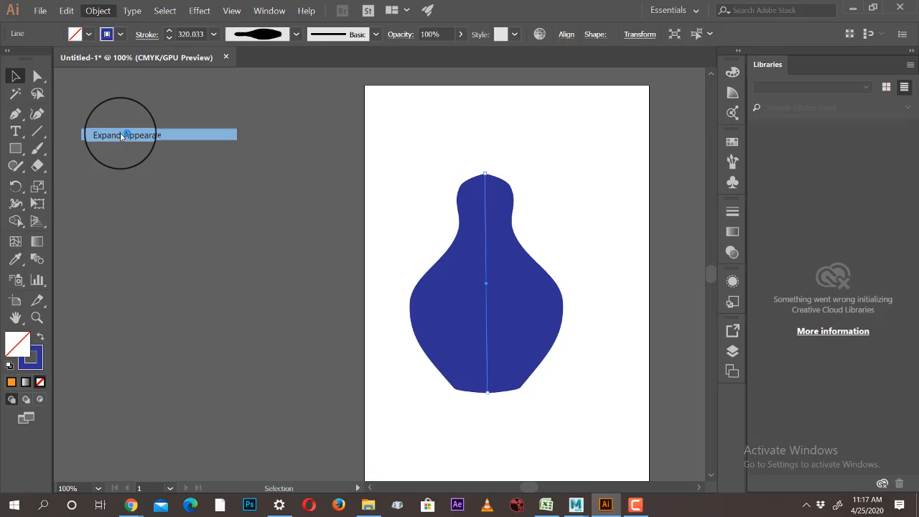
{"action": "left_click", "coordinate": [581, 213]}
Change the fill of the expanded vase shape to orange-red.
{"action": "left_click", "coordinate": [531, 259]}
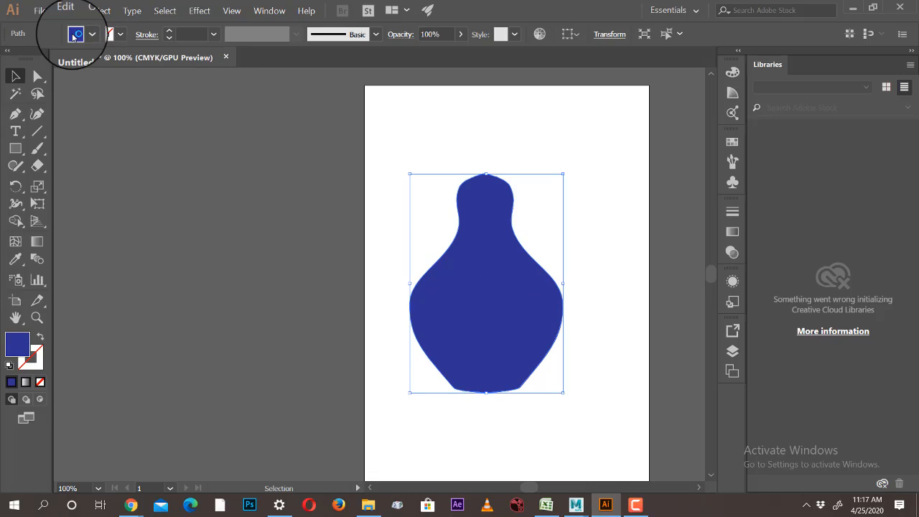
{"action": "left_click", "coordinate": [74, 34]}
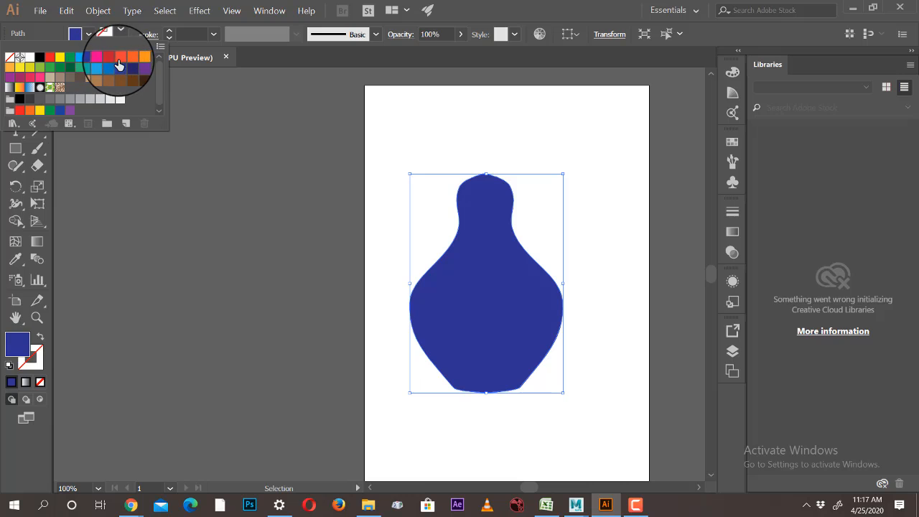
{"action": "left_click", "coordinate": [120, 57]}
{"action": "left_click", "coordinate": [521, 233]}
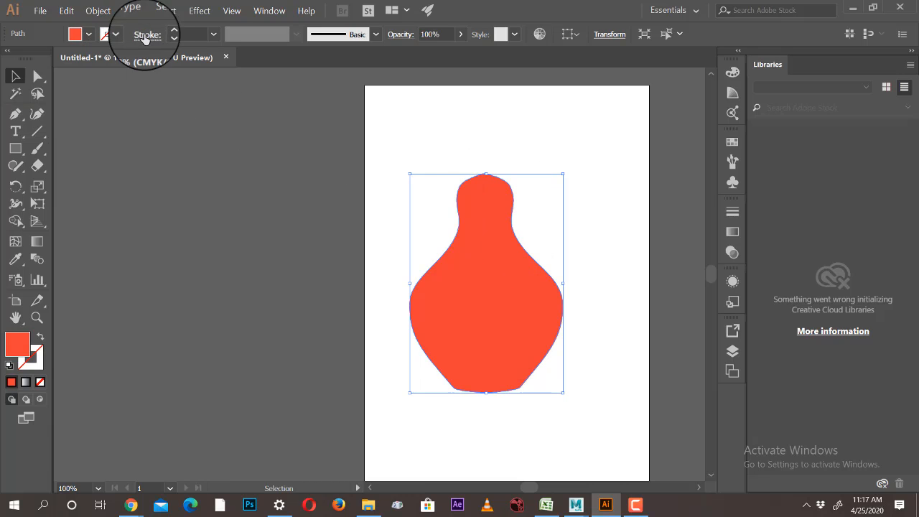
Give the vase shape a dark blue stroke with a weight of 8 pt.
{"action": "left_click", "coordinate": [107, 33]}
{"action": "left_click", "coordinate": [110, 63]}
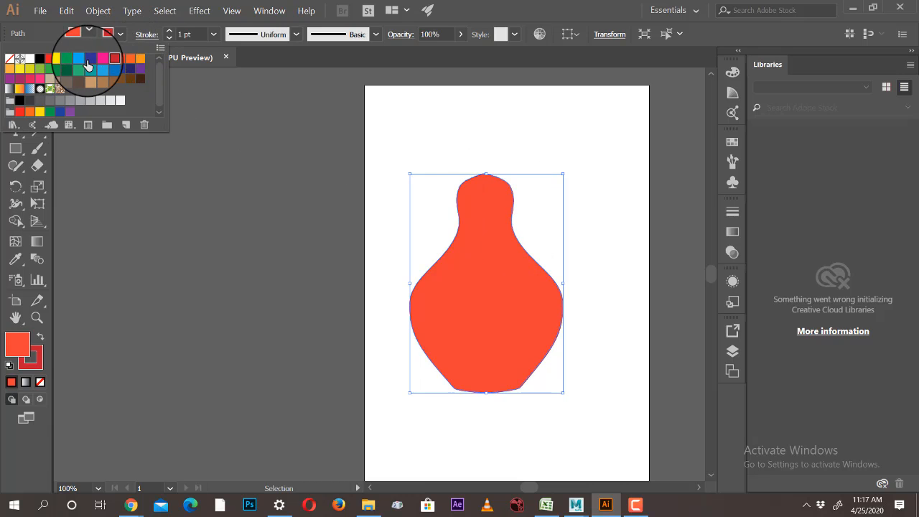
{"action": "left_click", "coordinate": [169, 31]}
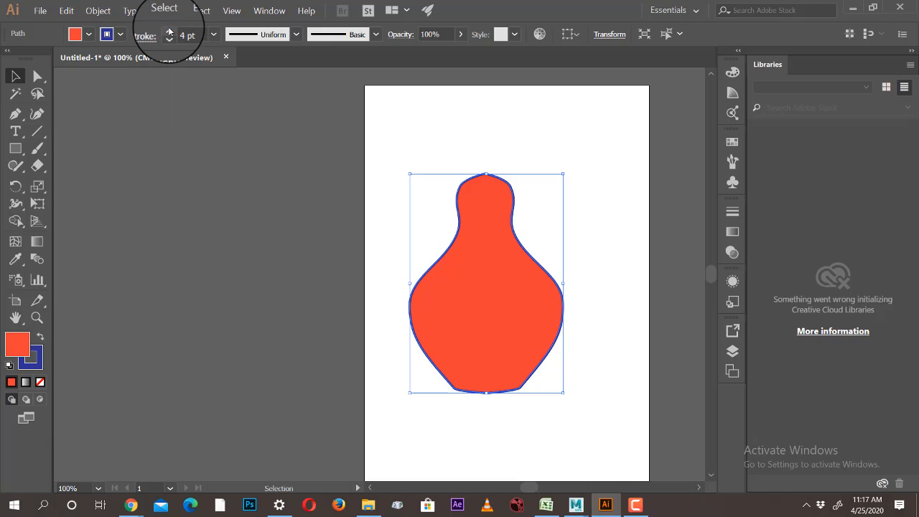
{"action": "left_click", "coordinate": [169, 31]}
{"action": "left_click", "coordinate": [169, 31]}
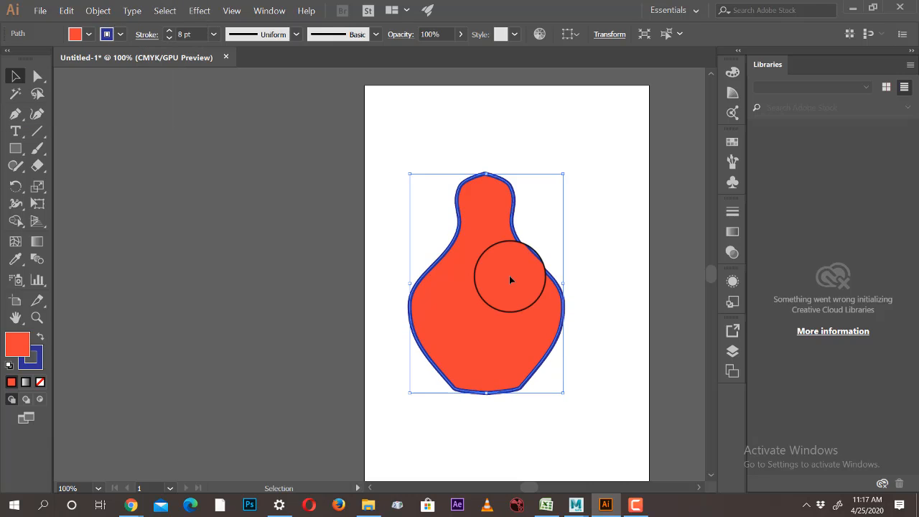
Delete the vase and draw an orange-red square with the 8 pt blue stroke in the upper middle of the artboard.
{"action": "key", "text": "Delete"}
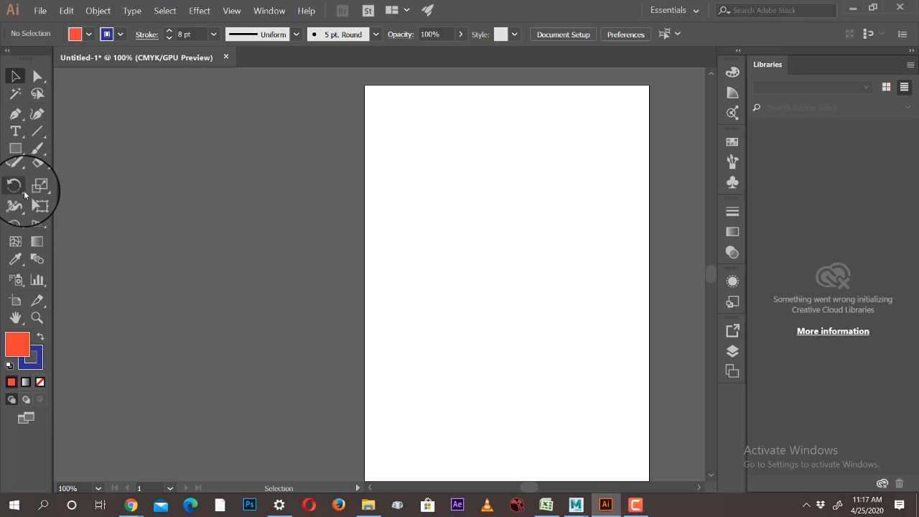
{"action": "left_click_drag", "start_coordinate": [15, 206], "coordinate": [83, 222]}
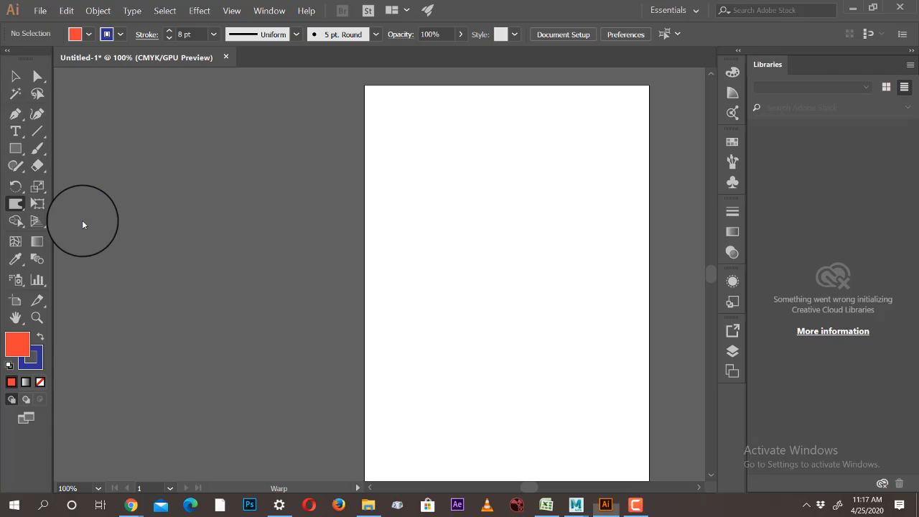
{"action": "left_click", "coordinate": [18, 153]}
{"action": "left_click_drag", "start_coordinate": [449, 216], "coordinate": [549, 310]}
Distort the square with the Warp tool, pulling its corners and all four edges outward into wavy points.
{"action": "left_click_drag", "start_coordinate": [16, 208], "coordinate": [71, 220]}
{"action": "mouse_move", "coordinate": [450, 220]}
{"action": "left_mouse_down"}
{"action": "mouse_move", "coordinate": [435, 207]}
{"action": "mouse_move", "coordinate": [441, 226]}
{"action": "mouse_move", "coordinate": [419, 195]}
{"action": "mouse_move", "coordinate": [435, 203]}
{"action": "left_mouse_up"}
{"action": "left_click_drag", "start_coordinate": [501, 220], "coordinate": [496, 195]}
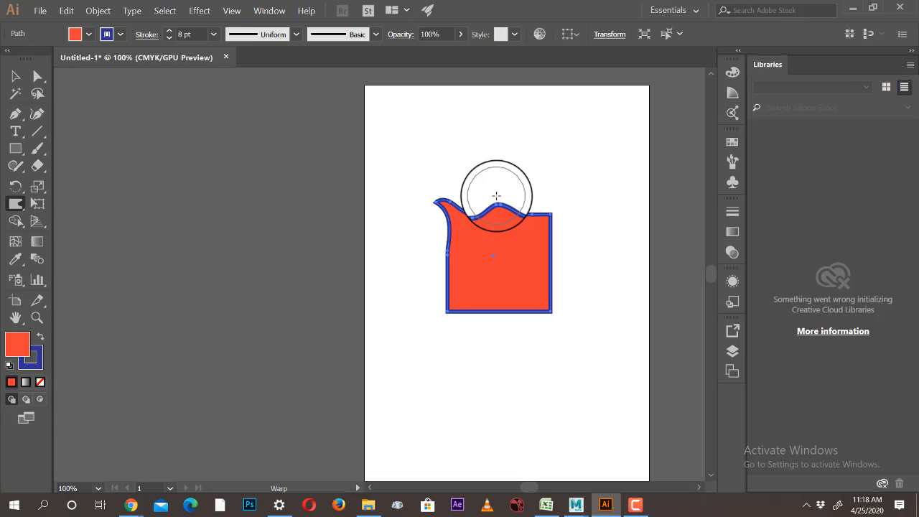
{"action": "mouse_move", "coordinate": [496, 195]}
{"action": "left_mouse_down"}
{"action": "mouse_move", "coordinate": [540, 199]}
{"action": "mouse_move", "coordinate": [536, 191]}
{"action": "mouse_move", "coordinate": [526, 209]}
{"action": "left_mouse_up"}
{"action": "mouse_move", "coordinate": [535, 169]}
{"action": "left_mouse_down"}
{"action": "mouse_move", "coordinate": [534, 235]}
{"action": "mouse_move", "coordinate": [573, 233]}
{"action": "mouse_move", "coordinate": [541, 257]}
{"action": "mouse_move", "coordinate": [589, 267]}
{"action": "mouse_move", "coordinate": [540, 294]}
{"action": "mouse_move", "coordinate": [535, 344]}
{"action": "mouse_move", "coordinate": [513, 315]}
{"action": "mouse_move", "coordinate": [477, 355]}
{"action": "mouse_move", "coordinate": [435, 354]}
{"action": "mouse_move", "coordinate": [447, 319]}
{"action": "mouse_move", "coordinate": [405, 299]}
{"action": "mouse_move", "coordinate": [423, 278]}
{"action": "mouse_move", "coordinate": [395, 273]}
{"action": "mouse_move", "coordinate": [406, 238]}
{"action": "left_mouse_up"}
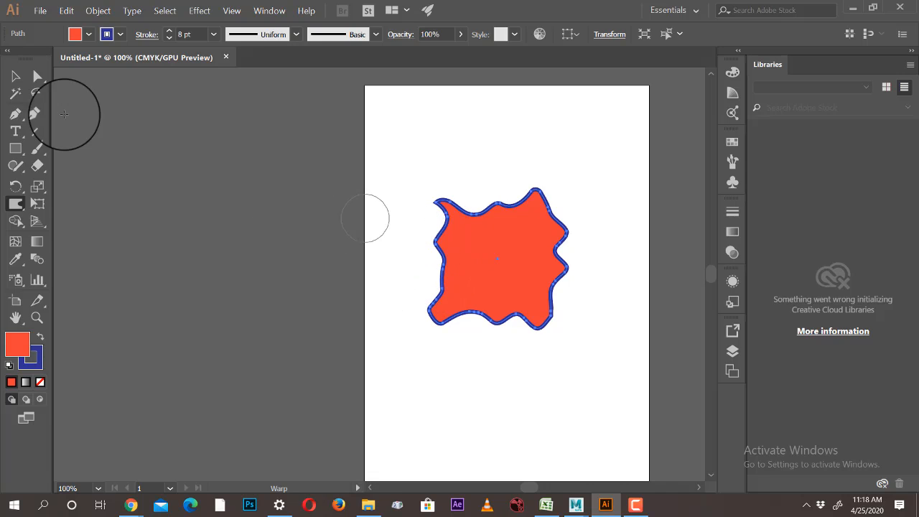
Delete the warped square and draw a vertical line with an 8 pt blue stroke in the middle of the artboard.
{"action": "left_click", "coordinate": [15, 76]}
{"action": "left_click", "coordinate": [413, 279]}
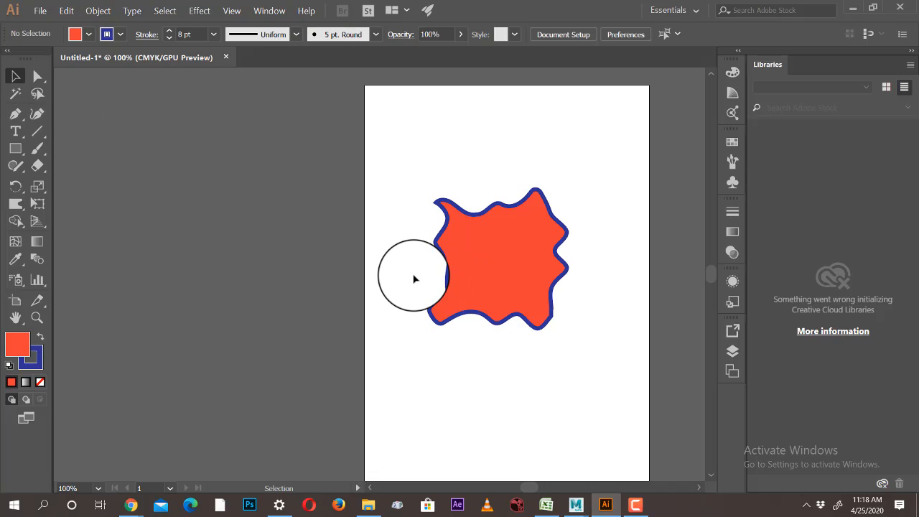
{"action": "left_click", "coordinate": [460, 279]}
{"action": "key", "text": "Delete"}
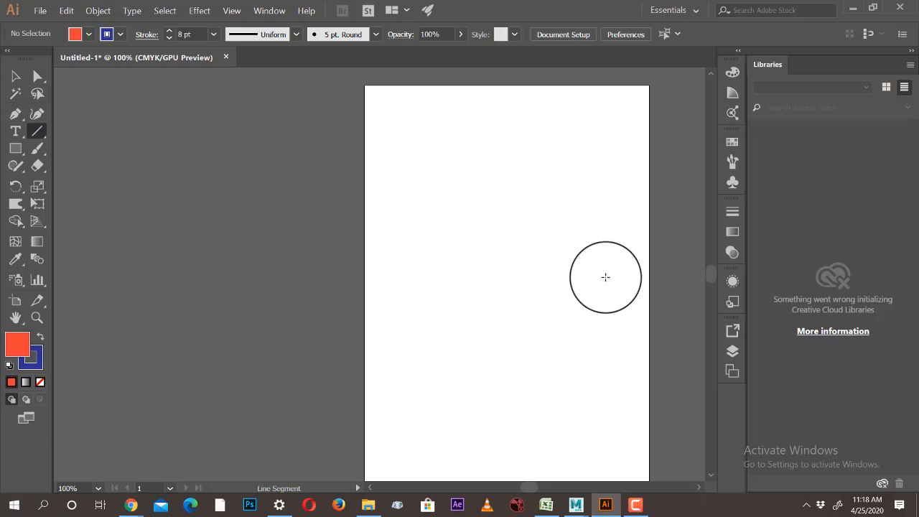
{"action": "left_click_drag", "start_coordinate": [492, 169], "coordinate": [491, 352]}
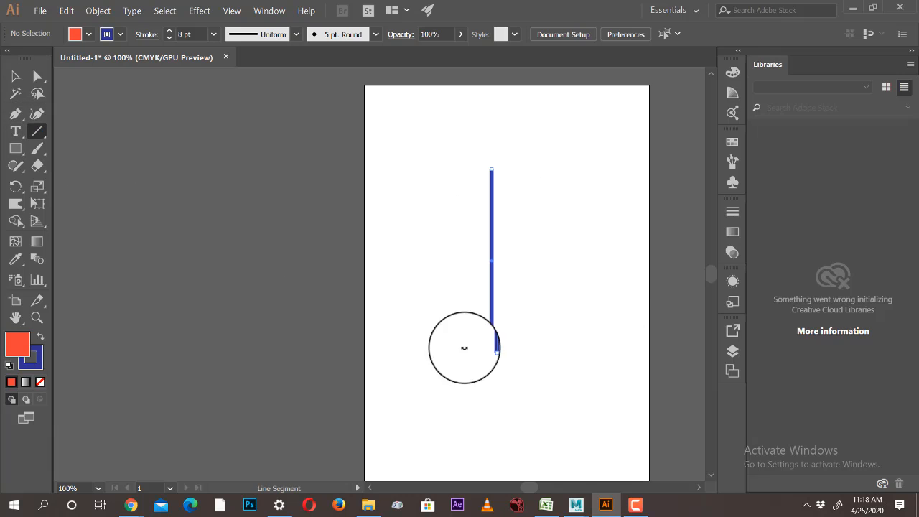
Bend the line with the Warp tool, pulling its upper end to the left and waving the rest from side to side.
{"action": "left_click", "coordinate": [15, 204]}
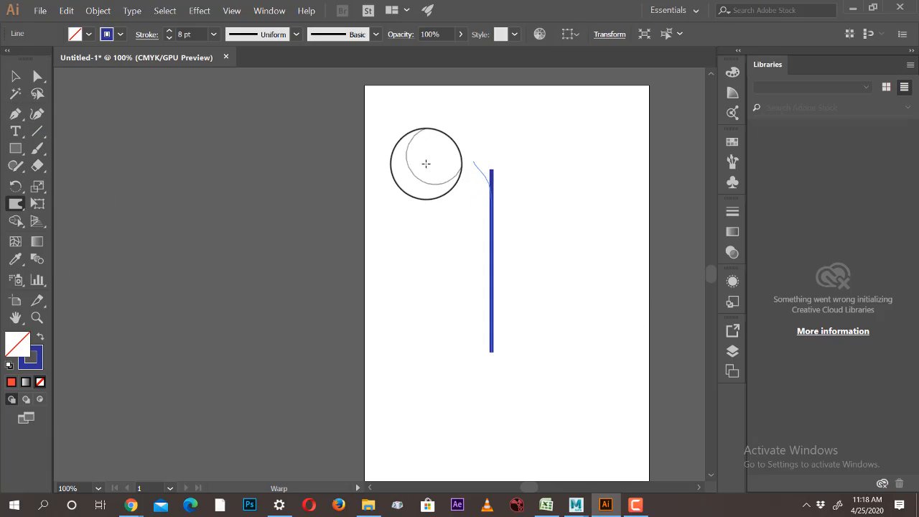
{"action": "left_click_drag", "start_coordinate": [426, 163], "coordinate": [415, 174]}
{"action": "mouse_move", "coordinate": [488, 203]}
{"action": "left_mouse_down"}
{"action": "mouse_move", "coordinate": [462, 151]}
{"action": "mouse_move", "coordinate": [378, 129]}
{"action": "mouse_move", "coordinate": [380, 143]}
{"action": "left_mouse_up"}
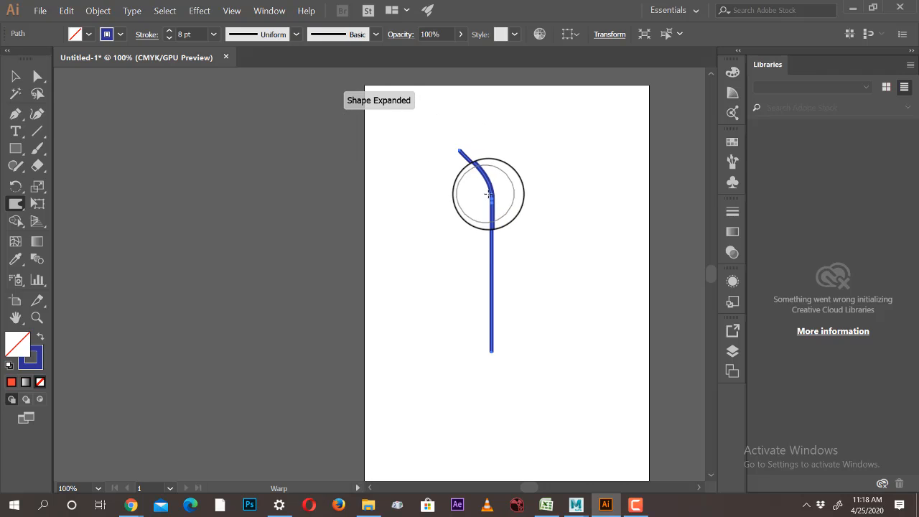
{"action": "left_click_drag", "start_coordinate": [499, 183], "coordinate": [496, 162]}
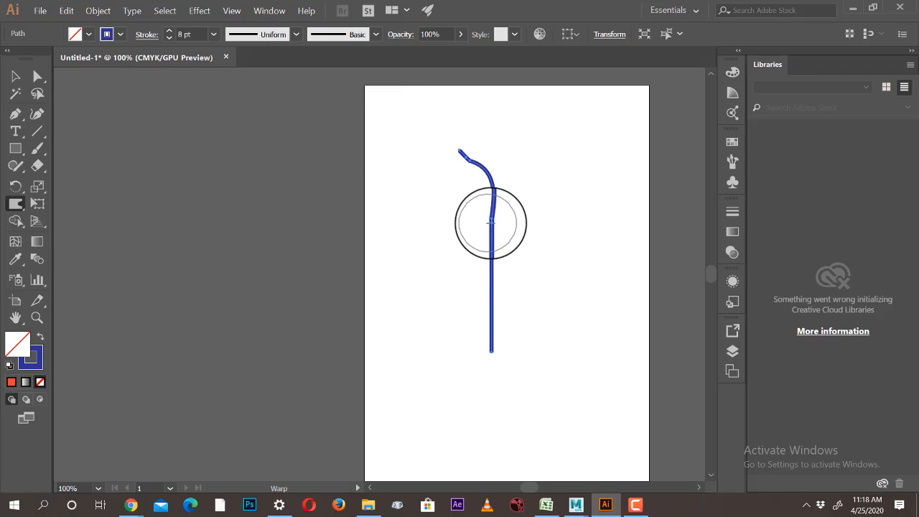
{"action": "mouse_move", "coordinate": [490, 223]}
{"action": "left_mouse_down"}
{"action": "mouse_move", "coordinate": [483, 264]}
{"action": "mouse_move", "coordinate": [494, 266]}
{"action": "mouse_move", "coordinate": [468, 267]}
{"action": "mouse_move", "coordinate": [500, 318]}
{"action": "mouse_move", "coordinate": [463, 343]}
{"action": "mouse_move", "coordinate": [507, 356]}
{"action": "mouse_move", "coordinate": [495, 355]}
{"action": "mouse_move", "coordinate": [455, 385]}
{"action": "left_mouse_up"}
Delete the wavy line and draw a new straight vertical line in the middle of the artboard.
{"action": "left_click", "coordinate": [16, 76]}
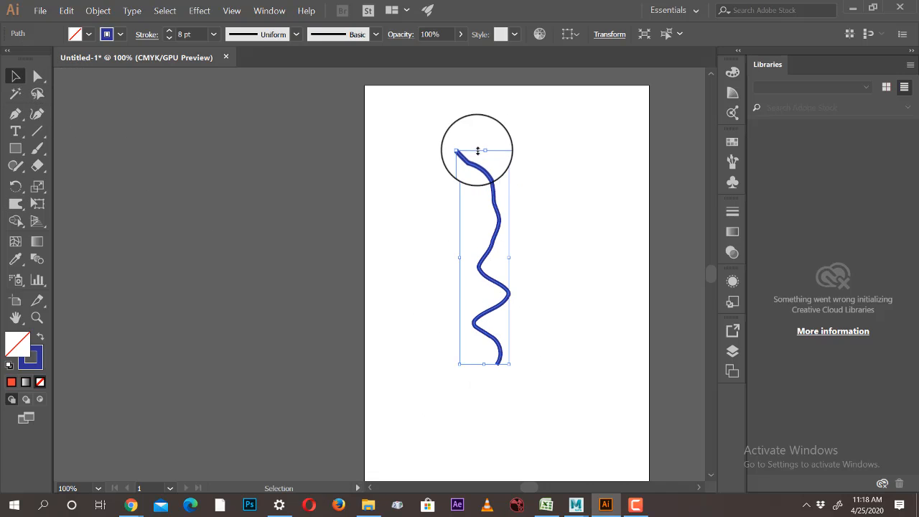
{"action": "key", "text": "Delete"}
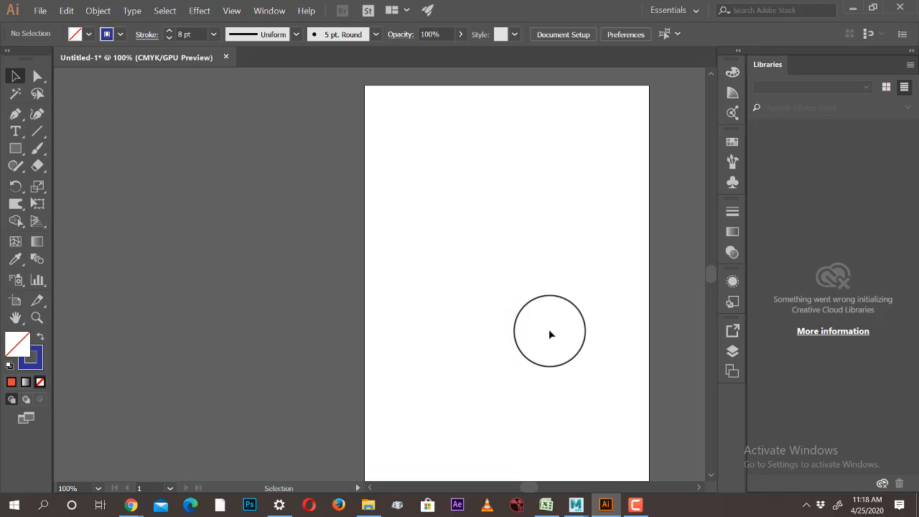
{"action": "left_click", "coordinate": [37, 131]}
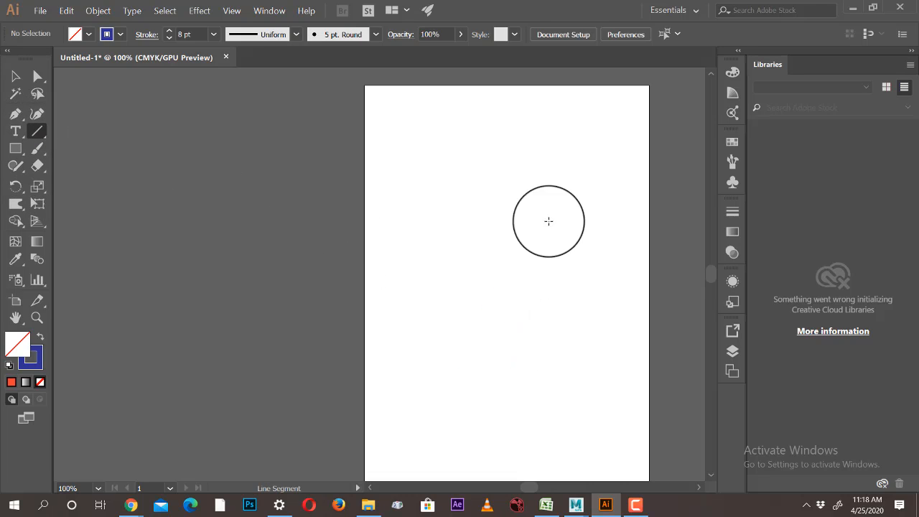
{"action": "left_click_drag", "start_coordinate": [507, 185], "coordinate": [512, 409]}
Coil the upper end of the vertical line into a tight spiral with the Twirl tool.
{"action": "left_click", "coordinate": [18, 206]}
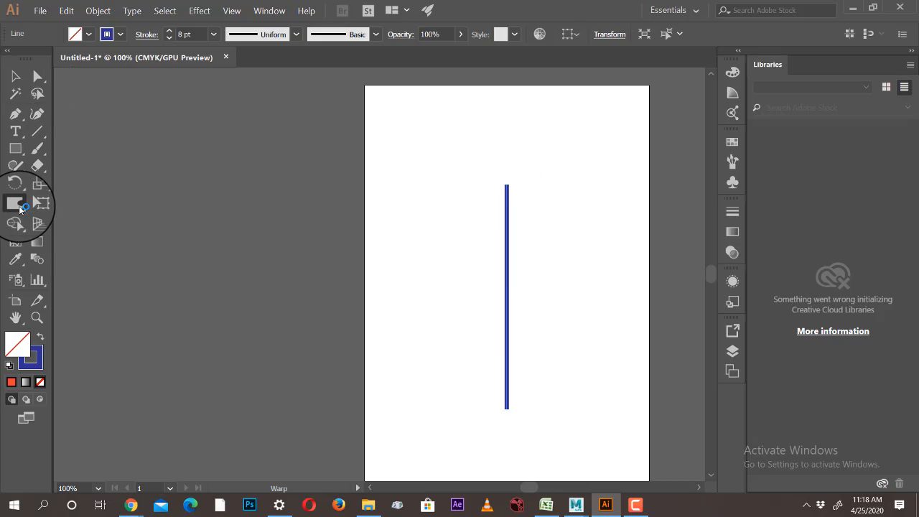
{"action": "left_click_drag", "start_coordinate": [19, 208], "coordinate": [115, 237]}
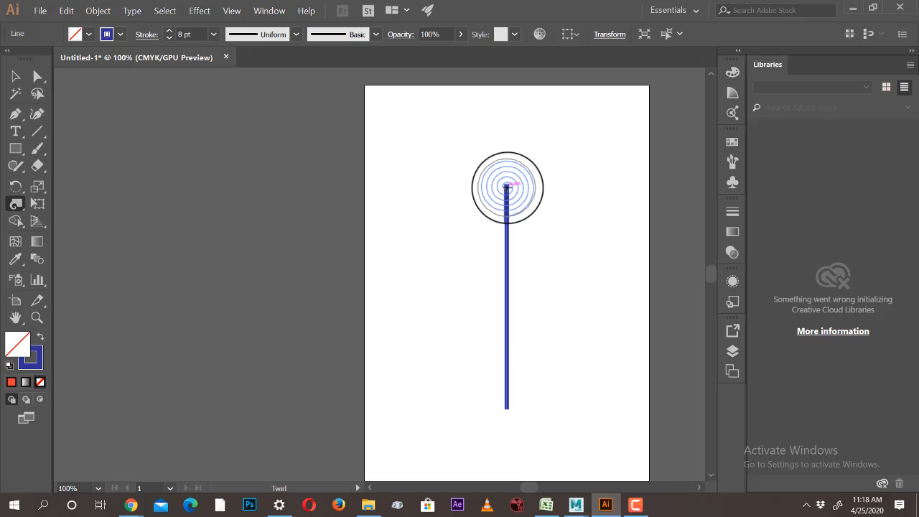
{"action": "left_click_drag", "start_coordinate": [507, 188], "coordinate": [507, 188]}
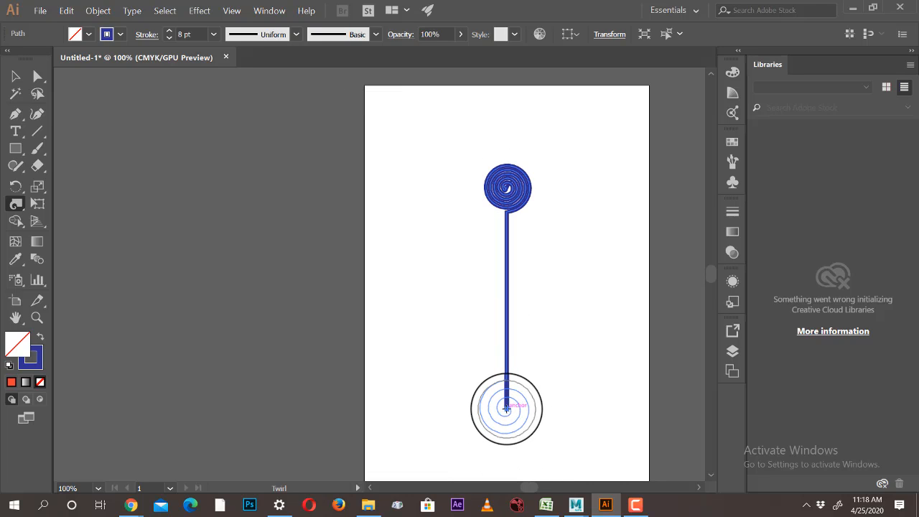
Coil the lower end of the vertical line into a spiral with the Twirl tool and thin its stroke to 2 pt.
{"action": "left_click_drag", "start_coordinate": [507, 408], "coordinate": [507, 408]}
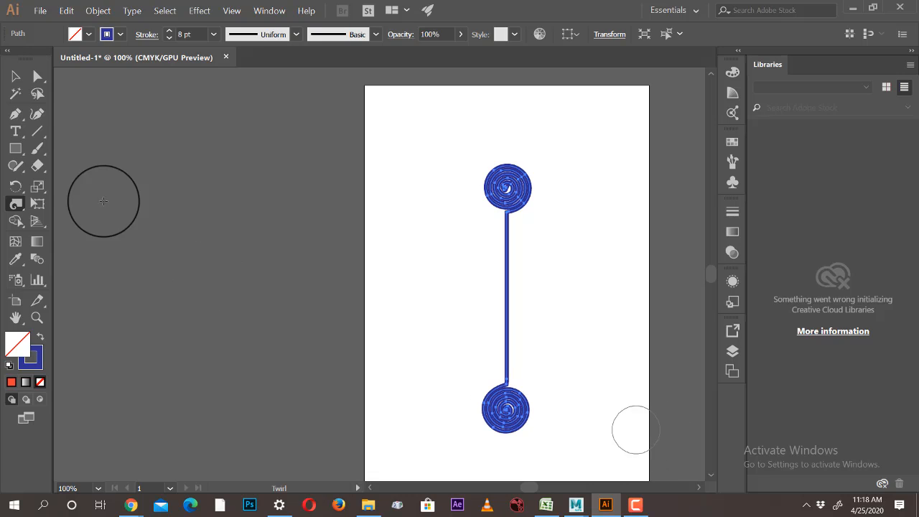
{"action": "left_click", "coordinate": [13, 81]}
{"action": "left_click", "coordinate": [169, 39]}
{"action": "left_click", "coordinate": [169, 39]}
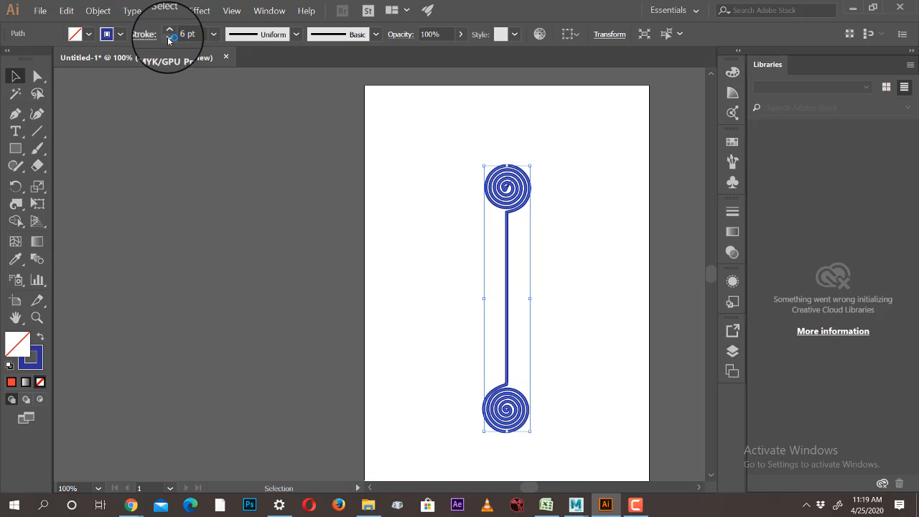
{"action": "left_click", "coordinate": [170, 39]}
{"action": "left_click", "coordinate": [170, 39]}
{"action": "left_click", "coordinate": [169, 38]}
{"action": "left_click", "coordinate": [169, 39]}
{"action": "left_click", "coordinate": [608, 287]}
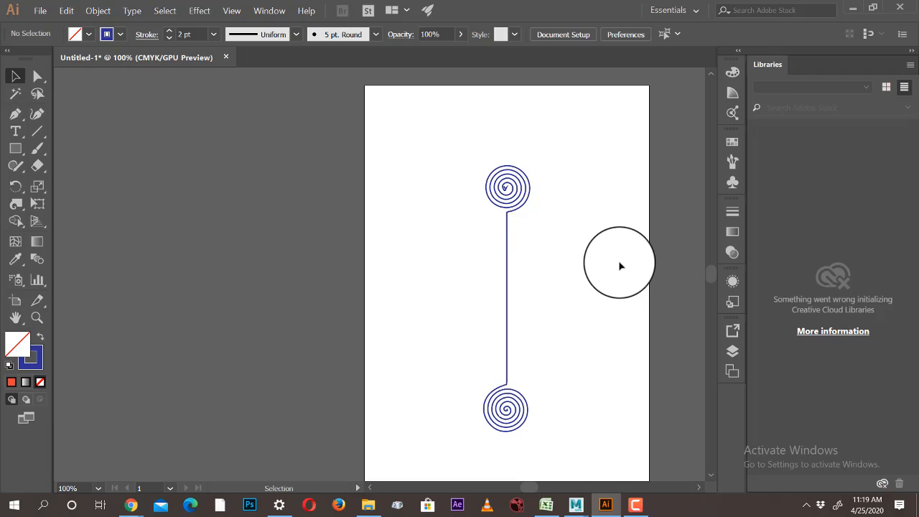
Move the line up and to the left, and twirl its middle into a third spiral.
{"action": "left_click_drag", "start_coordinate": [523, 198], "coordinate": [485, 156]}
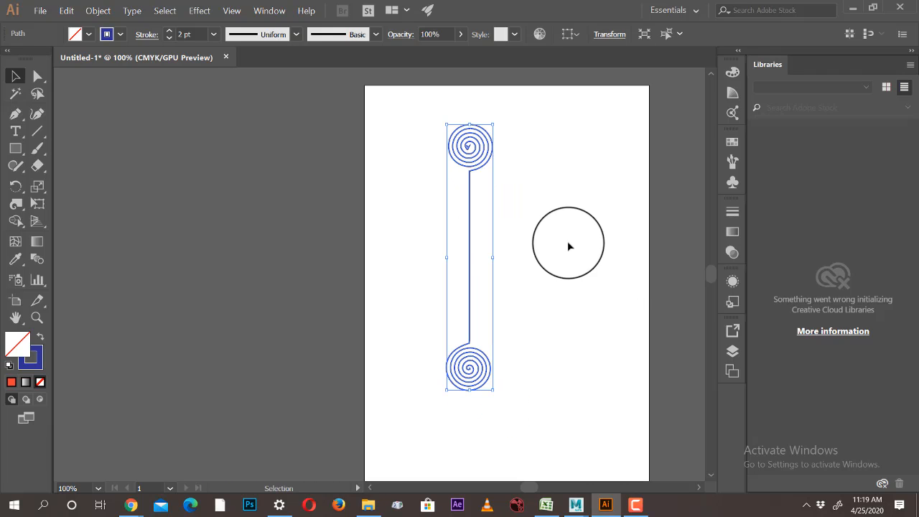
{"action": "left_click_drag", "start_coordinate": [569, 247], "coordinate": [464, 253]}
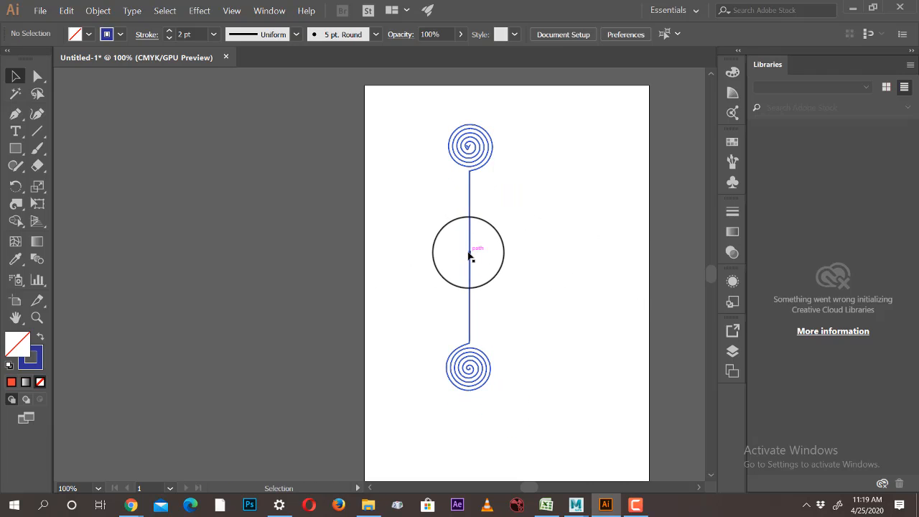
{"action": "left_click", "coordinate": [18, 205]}
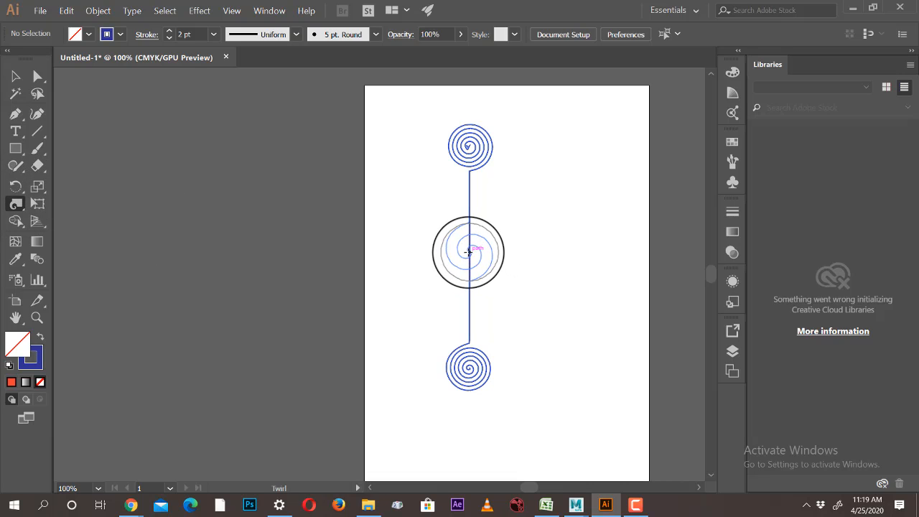
{"action": "left_click", "coordinate": [468, 252]}
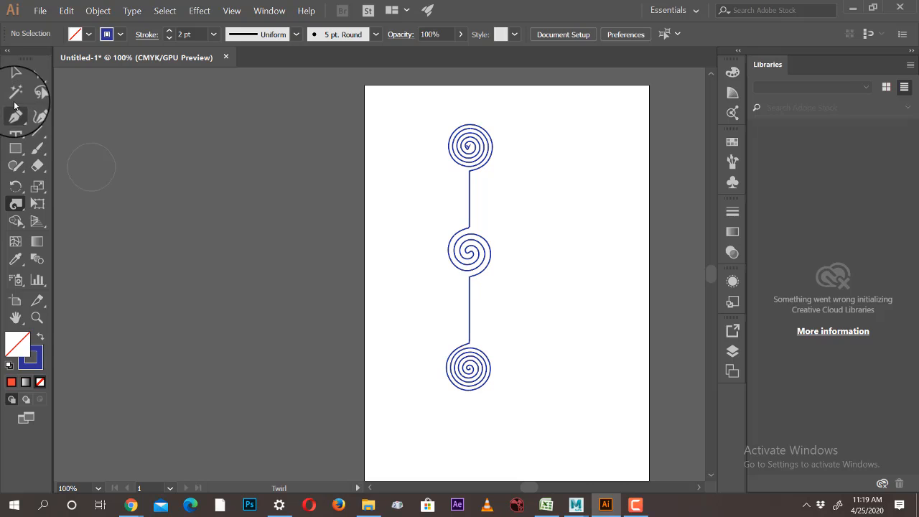
Move the line with three spirals close to the artboard's left edge.
{"action": "left_click", "coordinate": [19, 81]}
{"action": "left_click_drag", "start_coordinate": [403, 115], "coordinate": [613, 443]}
{"action": "mouse_move", "coordinate": [21, 204]}
{"action": "left_mouse_down"}
{"action": "mouse_move", "coordinate": [77, 225]}
{"action": "mouse_move", "coordinate": [78, 241]}
{"action": "left_mouse_up"}
{"action": "left_click", "coordinate": [15, 186]}
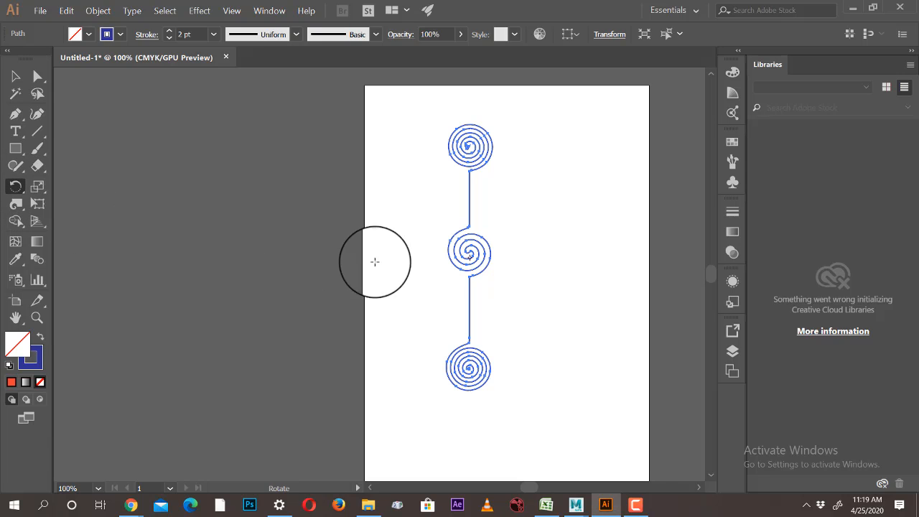
{"action": "left_click", "coordinate": [15, 76]}
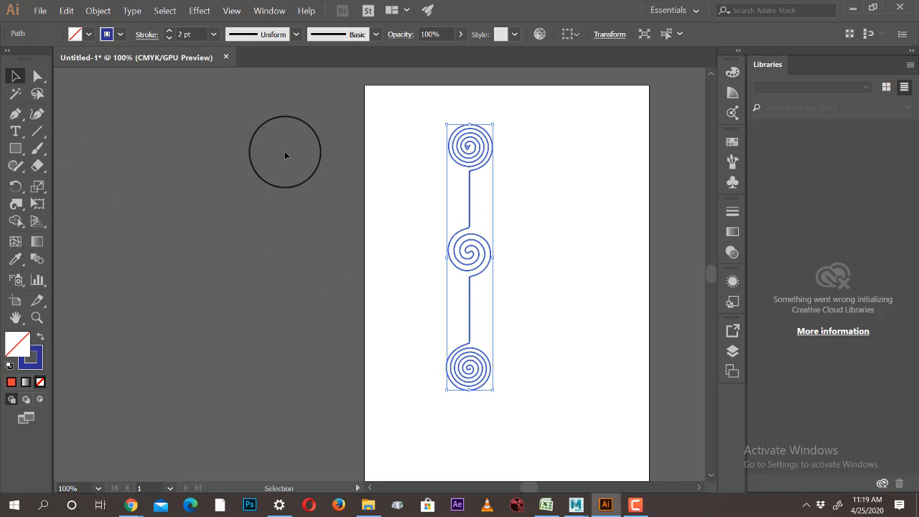
{"action": "left_click", "coordinate": [460, 183]}
{"action": "left_click_drag", "start_coordinate": [463, 165], "coordinate": [393, 152]}
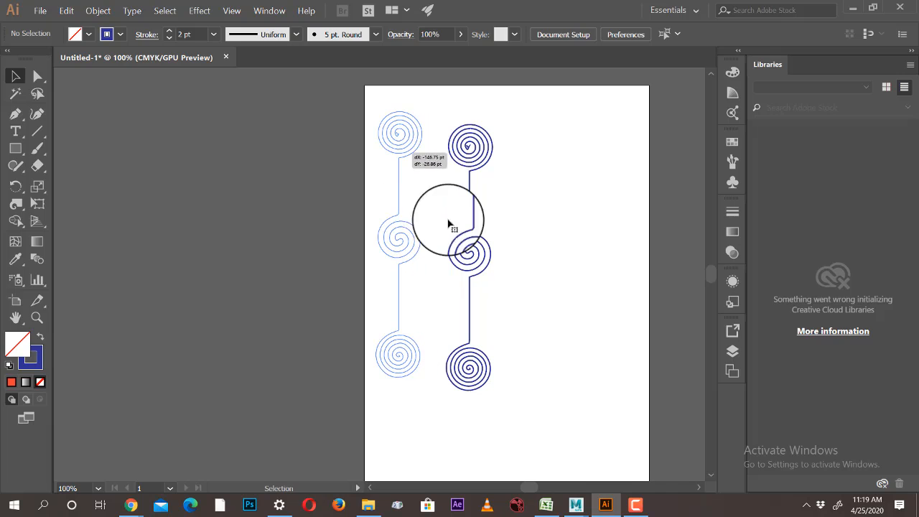
{"action": "left_click", "coordinate": [166, 279]}
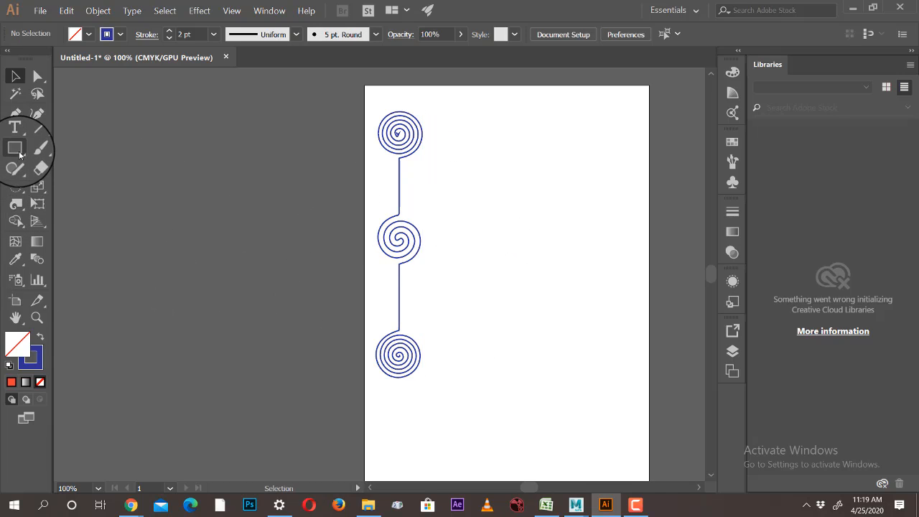
Draw a five-pointed star beside the spiral line and curl each of its five points with the Twirl tool.
{"action": "left_click_drag", "start_coordinate": [20, 151], "coordinate": [78, 215]}
{"action": "left_click_drag", "start_coordinate": [515, 228], "coordinate": [551, 264]}
{"action": "left_click_drag", "start_coordinate": [16, 206], "coordinate": [91, 205]}
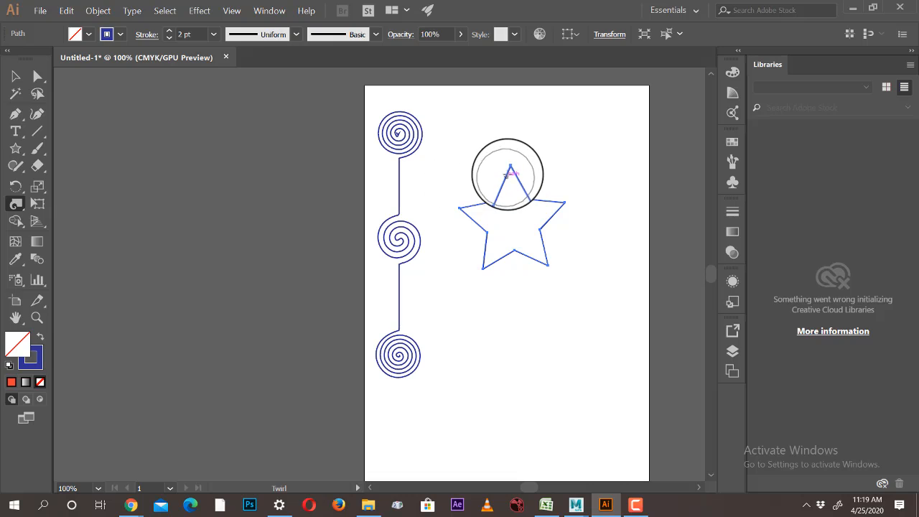
{"action": "left_click_drag", "start_coordinate": [508, 168], "coordinate": [508, 168]}
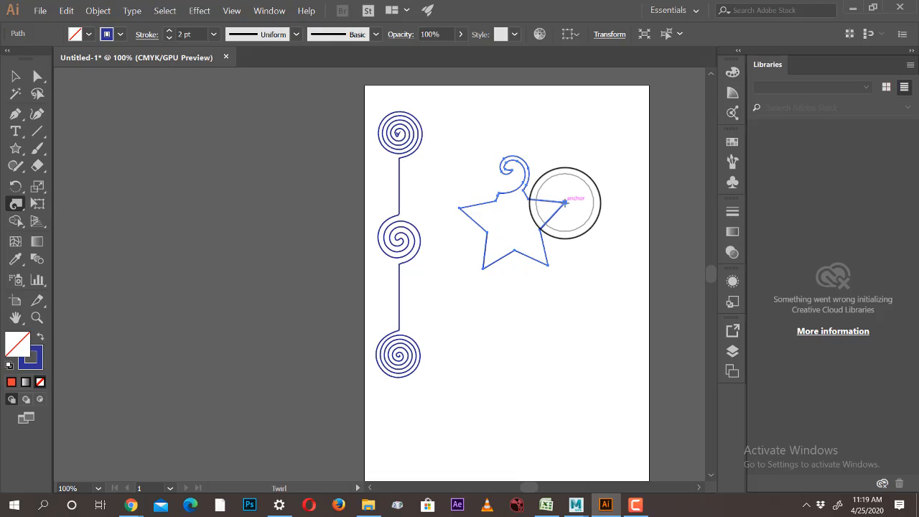
{"action": "left_click_drag", "start_coordinate": [565, 203], "coordinate": [565, 204]}
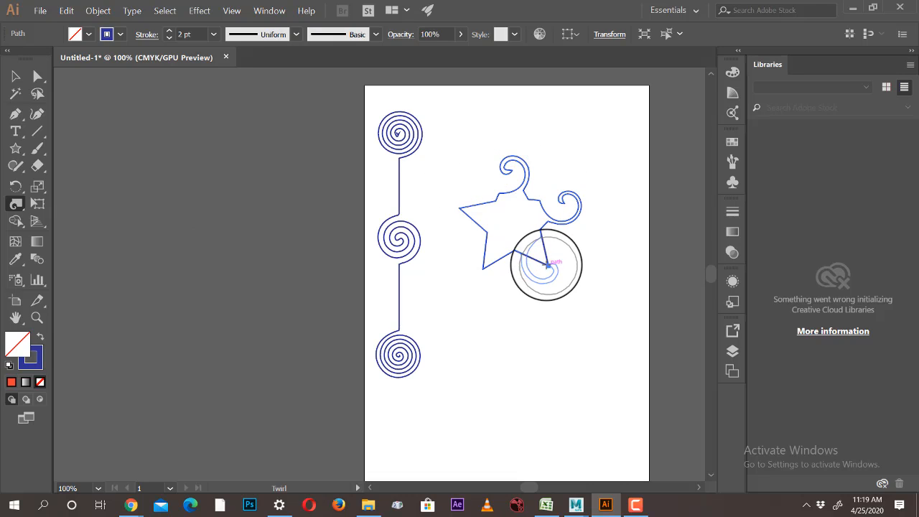
{"action": "left_click_drag", "start_coordinate": [547, 264], "coordinate": [548, 265]}
{"action": "left_click_drag", "start_coordinate": [486, 270], "coordinate": [485, 271]}
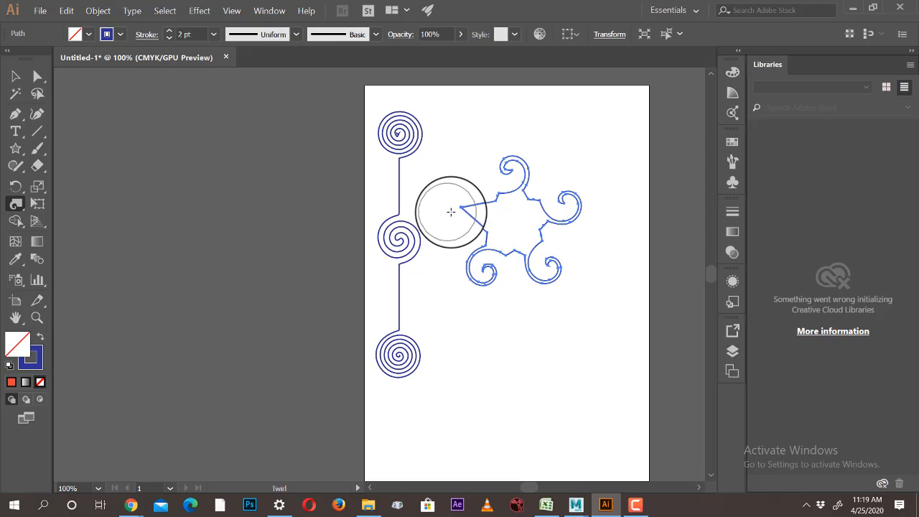
{"action": "left_click_drag", "start_coordinate": [459, 214], "coordinate": [459, 214]}
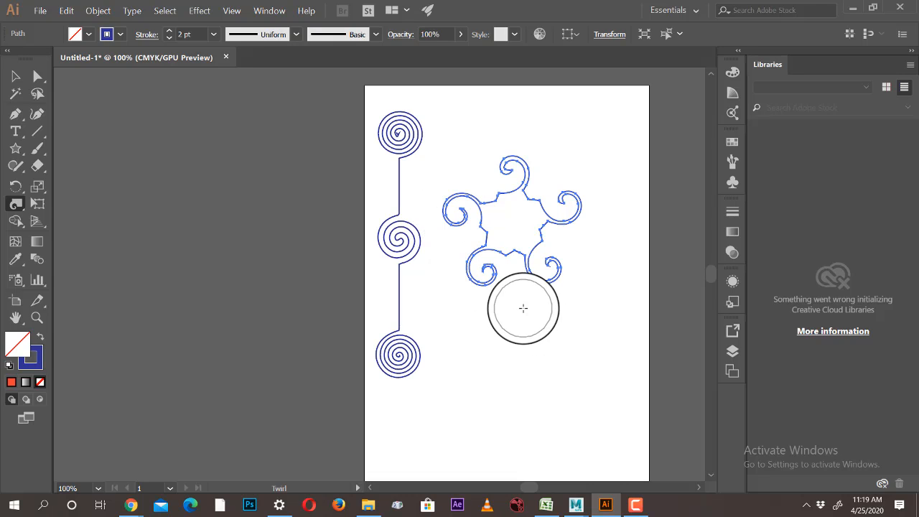
Draw a tilted hexagon about 183 pt wide and 186 pt high below the curled star.
{"action": "left_click", "coordinate": [16, 149]}
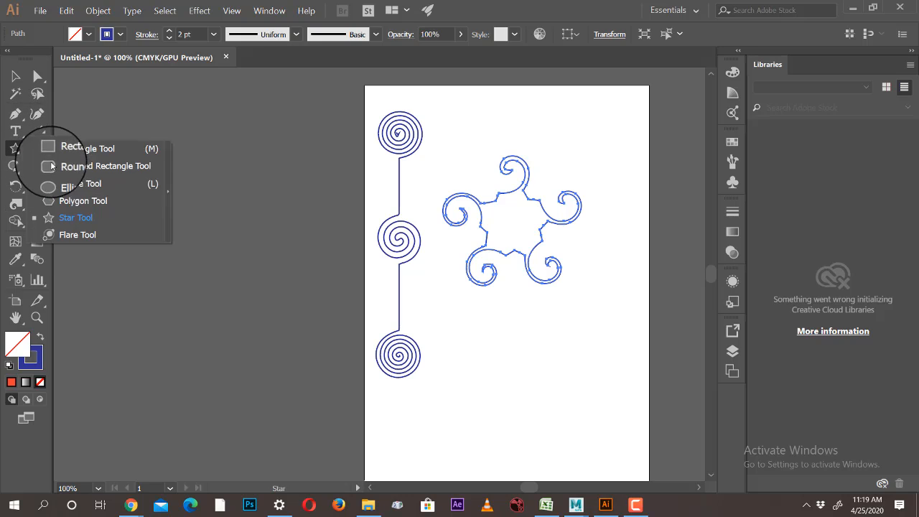
{"action": "left_click", "coordinate": [73, 201]}
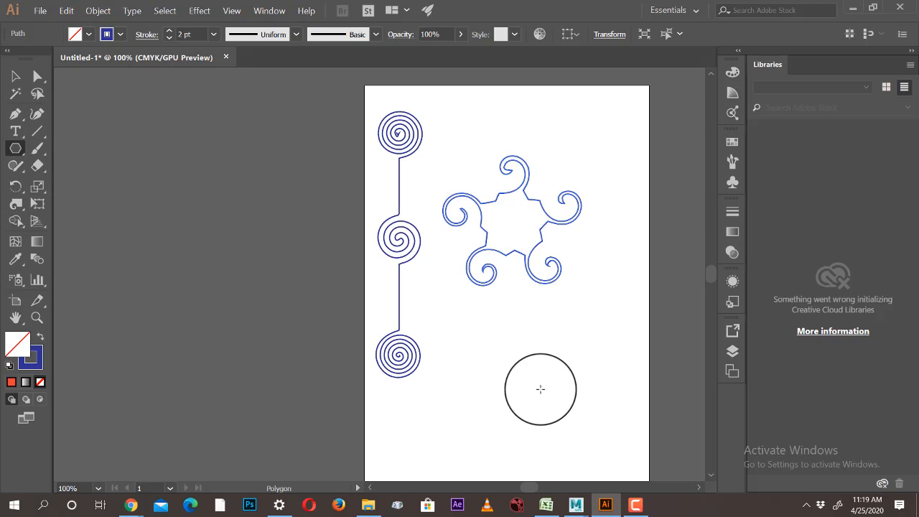
{"action": "left_click_drag", "start_coordinate": [520, 367], "coordinate": [556, 402]}
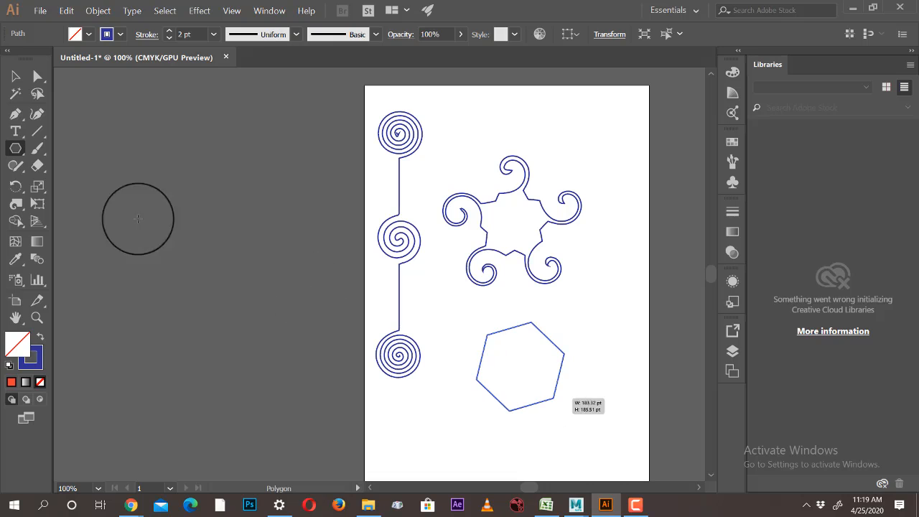
Wind each of the hexagon's six corners into a tight spiral with the Twirl tool.
{"action": "left_click", "coordinate": [17, 205]}
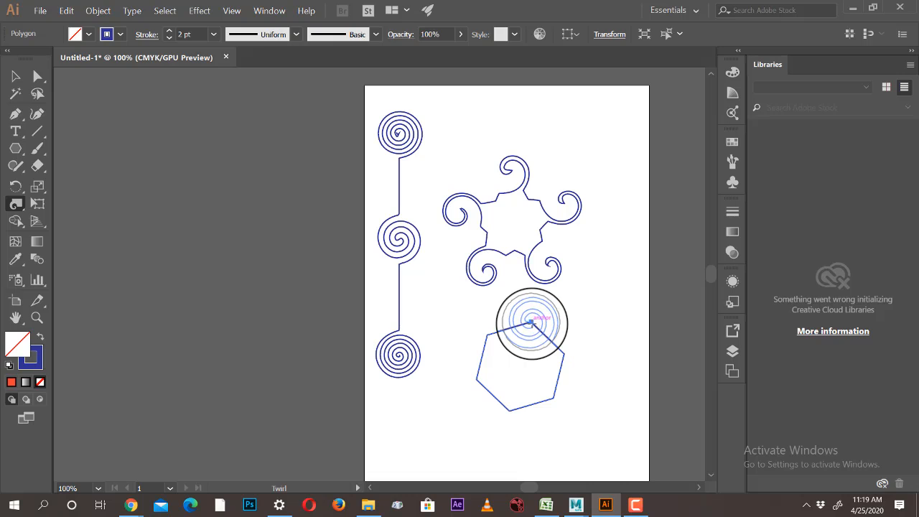
{"action": "mouse_move", "coordinate": [532, 321]}
{"action": "left_mouse_down"}
{"action": "mouse_move", "coordinate": [544, 357]}
{"action": "mouse_move", "coordinate": [564, 353]}
{"action": "left_mouse_up"}
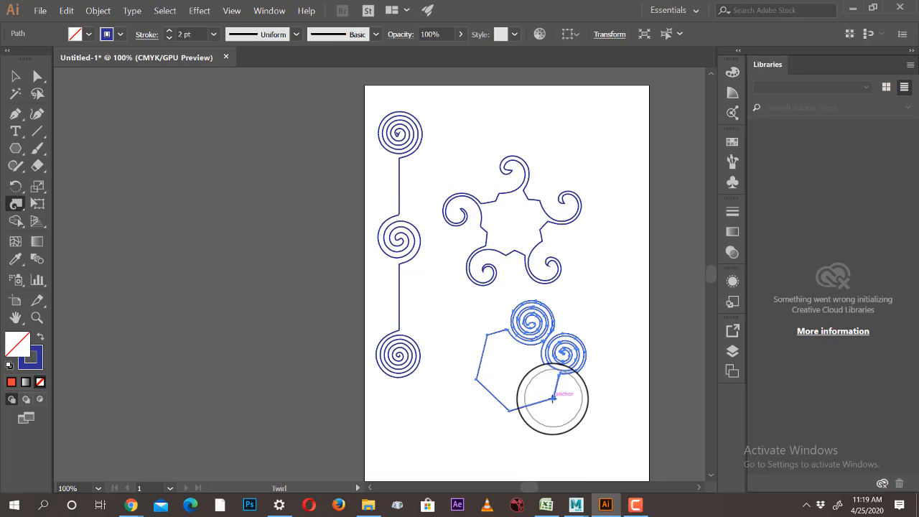
{"action": "left_click_drag", "start_coordinate": [553, 397], "coordinate": [512, 408]}
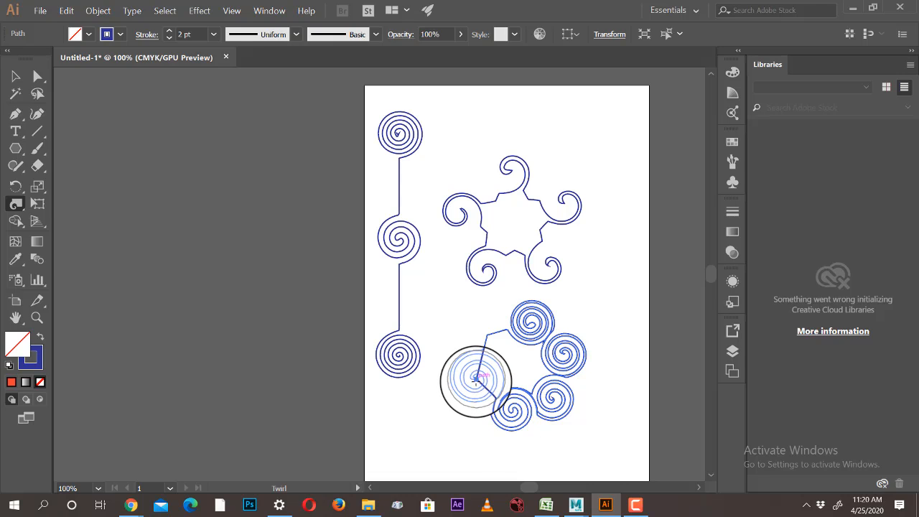
{"action": "left_click_drag", "start_coordinate": [476, 378], "coordinate": [476, 378]}
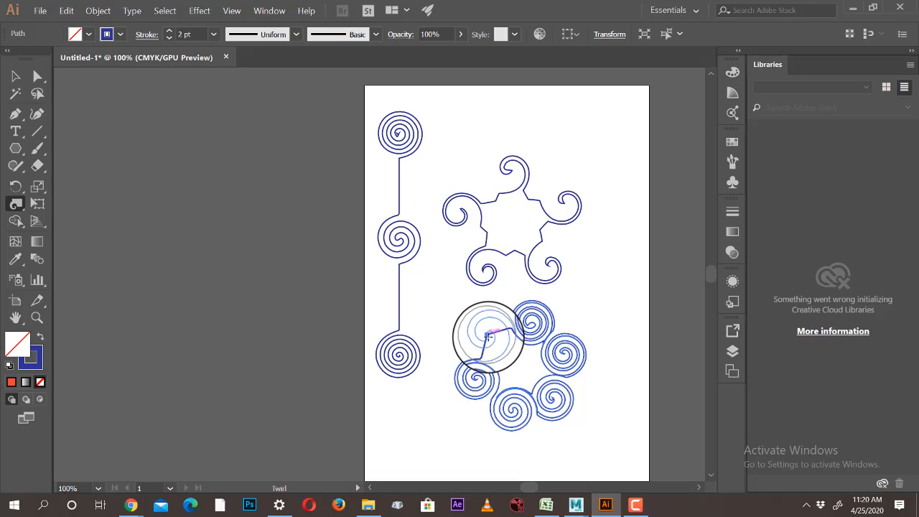
{"action": "left_click_drag", "start_coordinate": [486, 335], "coordinate": [487, 336]}
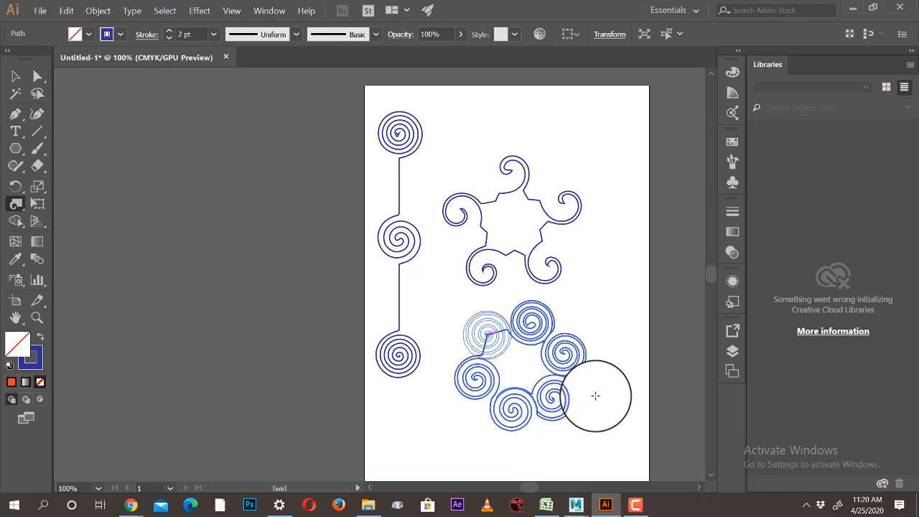
Move the curled star and the twirled hexagon slightly upward on the artboard.
{"action": "left_click", "coordinate": [15, 76]}
{"action": "left_click", "coordinate": [657, 302]}
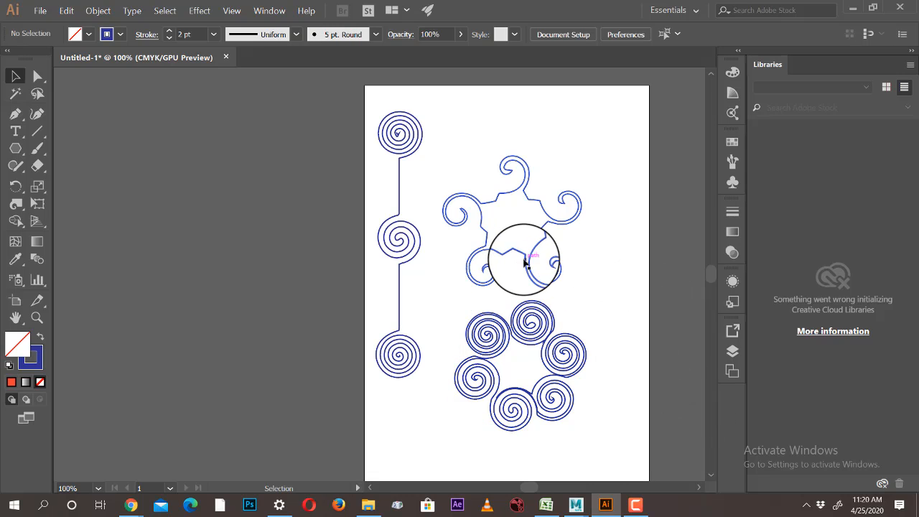
{"action": "left_click_drag", "start_coordinate": [526, 260], "coordinate": [521, 211]}
{"action": "left_click_drag", "start_coordinate": [532, 326], "coordinate": [517, 293]}
{"action": "left_click", "coordinate": [641, 305]}
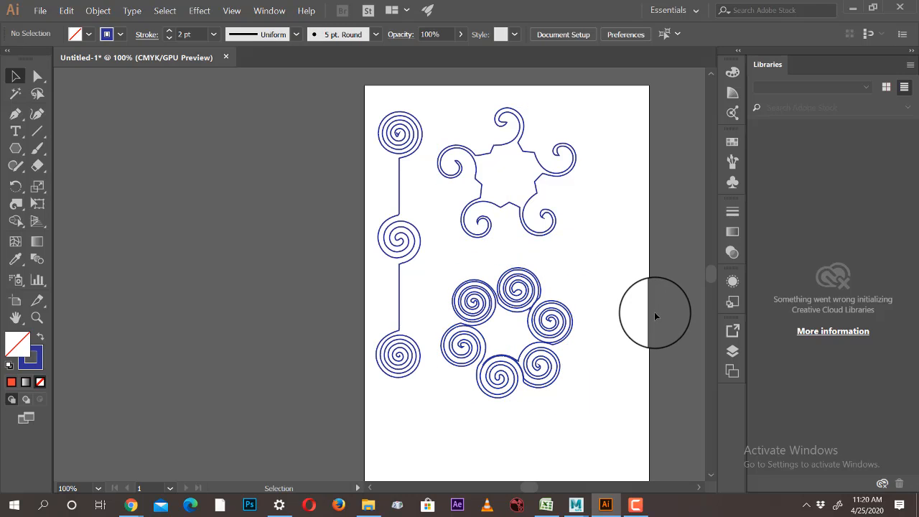
Delete the spiral line, the curled star and the twirled hexagon together to empty the artboard.
{"action": "key", "text": "space"}
{"action": "left_click_drag", "start_coordinate": [614, 301], "coordinate": [586, 298]}
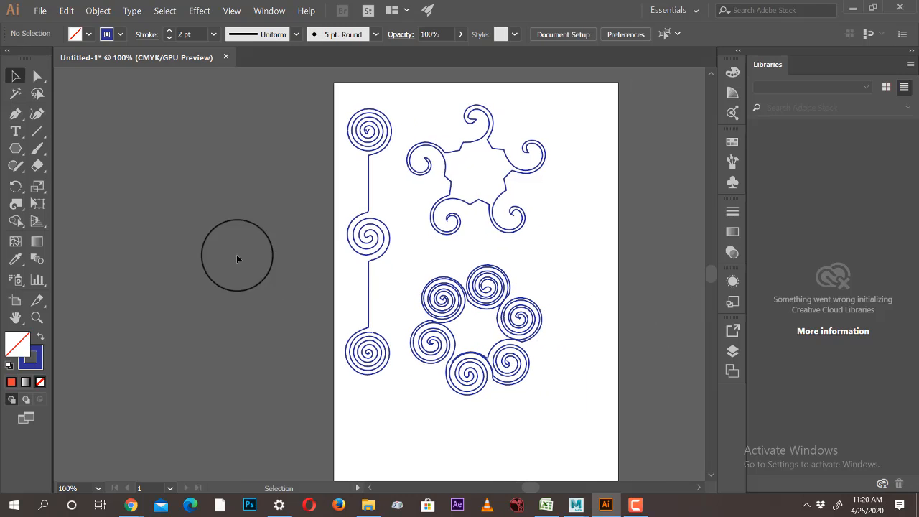
{"action": "left_click_drag", "start_coordinate": [300, 104], "coordinate": [629, 467]}
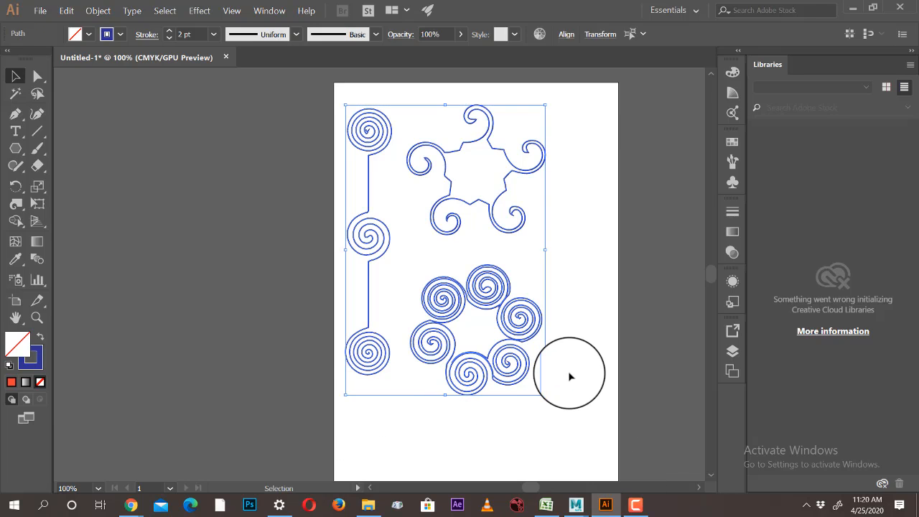
{"action": "key", "text": "Delete"}
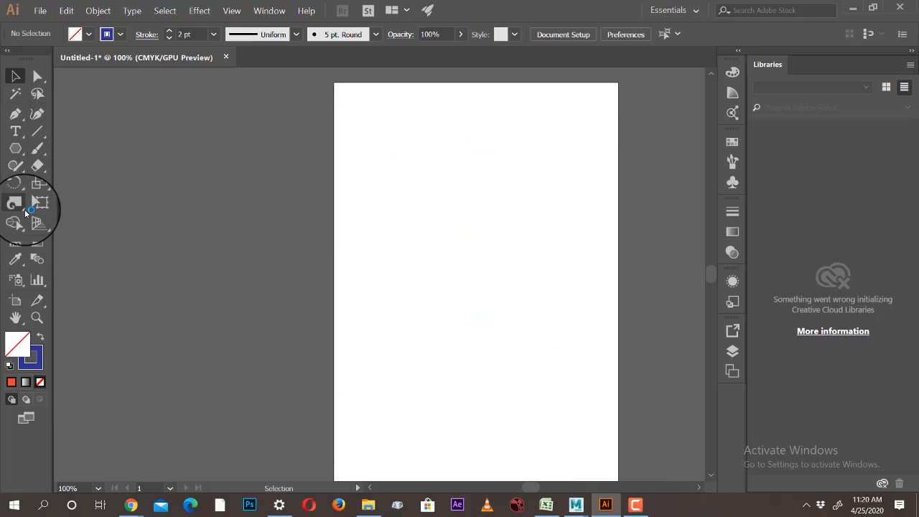
Draw a new large tilted hexagon and move it near the horizontal middle of the artboard's upper half.
{"action": "left_click_drag", "start_coordinate": [20, 209], "coordinate": [97, 260]}
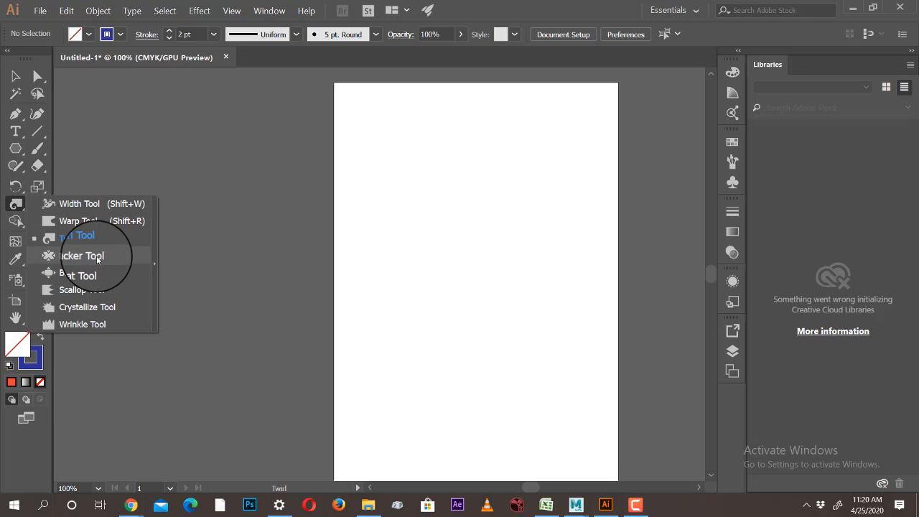
{"action": "left_click", "coordinate": [16, 148]}
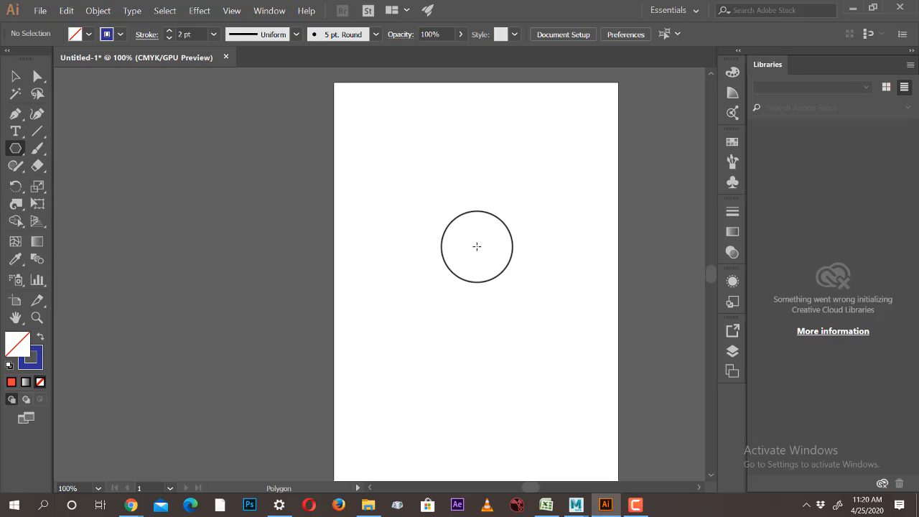
{"action": "left_click_drag", "start_coordinate": [407, 226], "coordinate": [452, 277]}
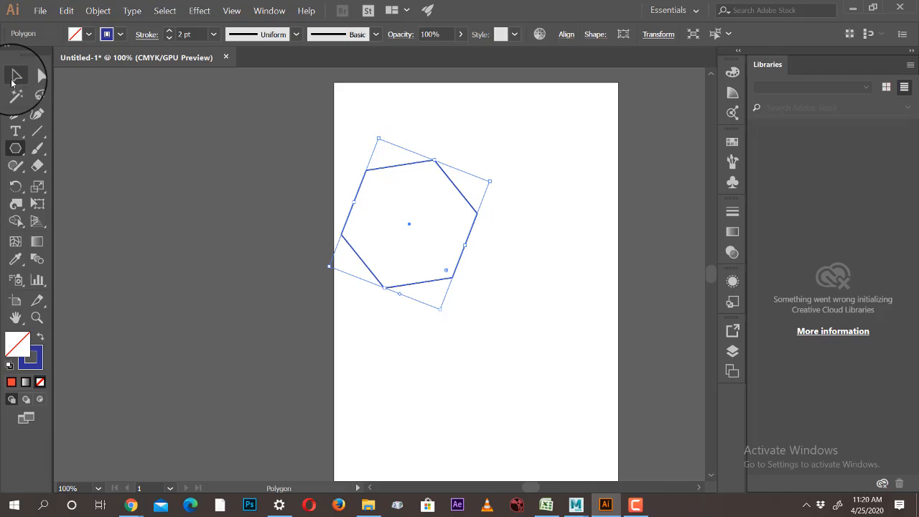
{"action": "left_click", "coordinate": [15, 76]}
{"action": "left_click", "coordinate": [434, 227]}
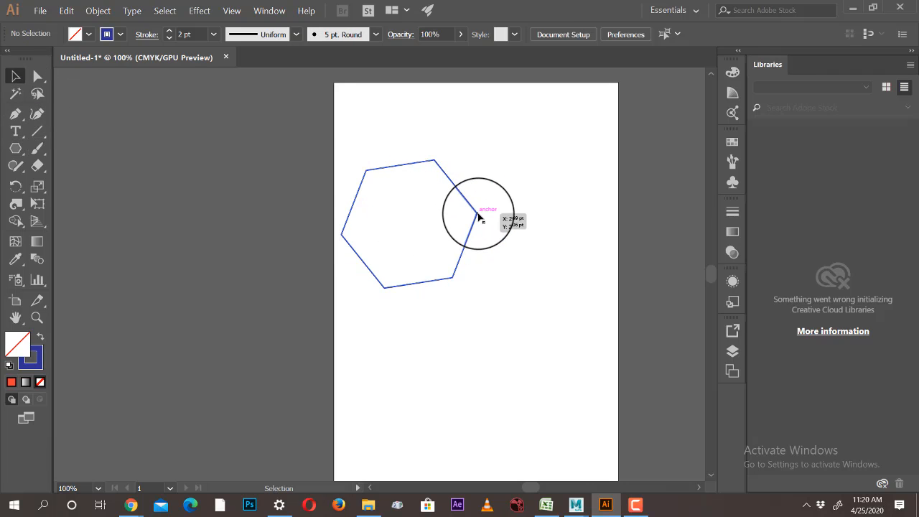
{"action": "left_click_drag", "start_coordinate": [478, 217], "coordinate": [527, 235]}
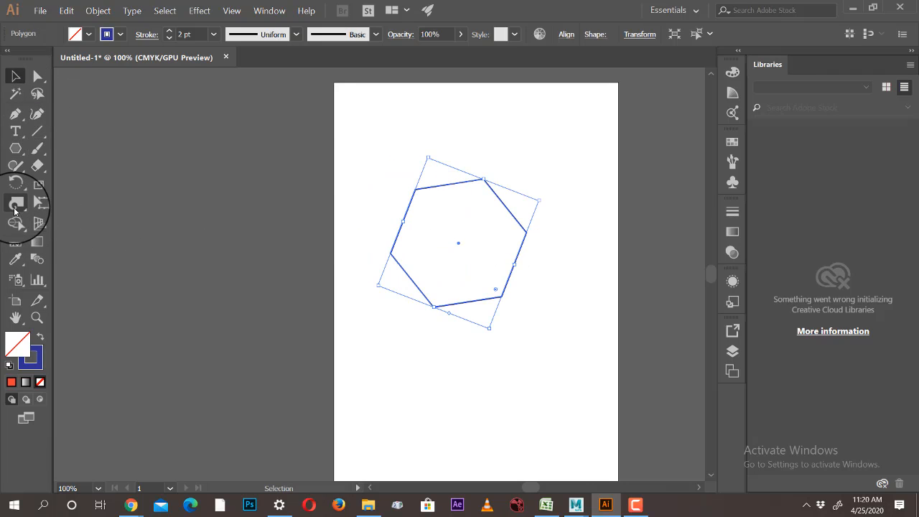
Pull the large hexagon's corners outward into sharp points with the Pucker tool, and undo most of the strokes.
{"action": "left_click", "coordinate": [15, 205]}
{"action": "left_click_drag", "start_coordinate": [19, 208], "coordinate": [79, 276]}
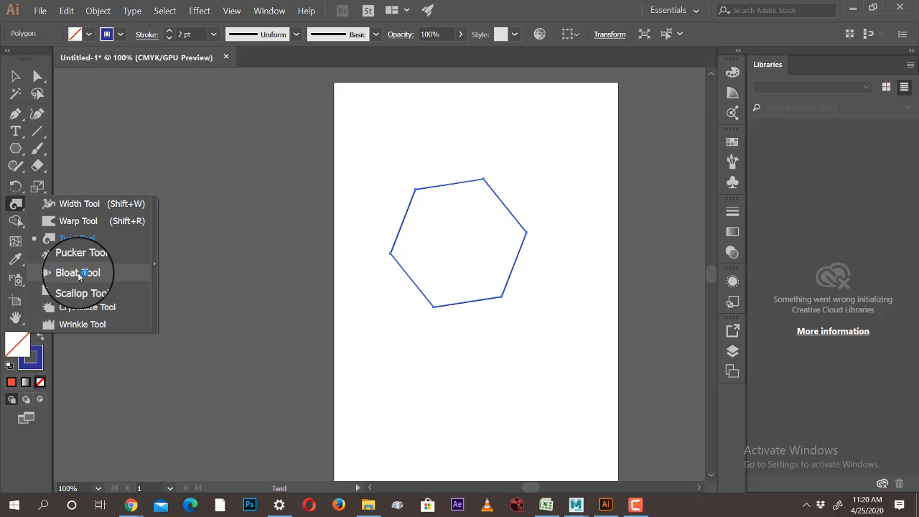
{"action": "left_click_drag", "start_coordinate": [78, 272], "coordinate": [80, 253]}
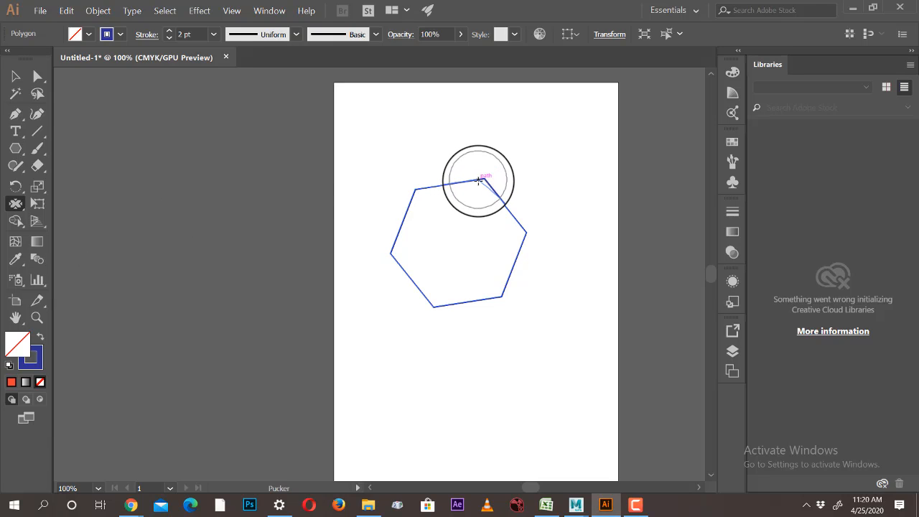
{"action": "mouse_move", "coordinate": [479, 181]}
{"action": "left_mouse_down"}
{"action": "mouse_move", "coordinate": [502, 228]}
{"action": "mouse_move", "coordinate": [536, 235]}
{"action": "mouse_move", "coordinate": [591, 223]}
{"action": "mouse_move", "coordinate": [544, 266]}
{"action": "left_mouse_up"}
{"action": "mouse_move", "coordinate": [485, 294]}
{"action": "left_mouse_down"}
{"action": "mouse_move", "coordinate": [534, 328]}
{"action": "mouse_move", "coordinate": [513, 334]}
{"action": "left_mouse_up"}
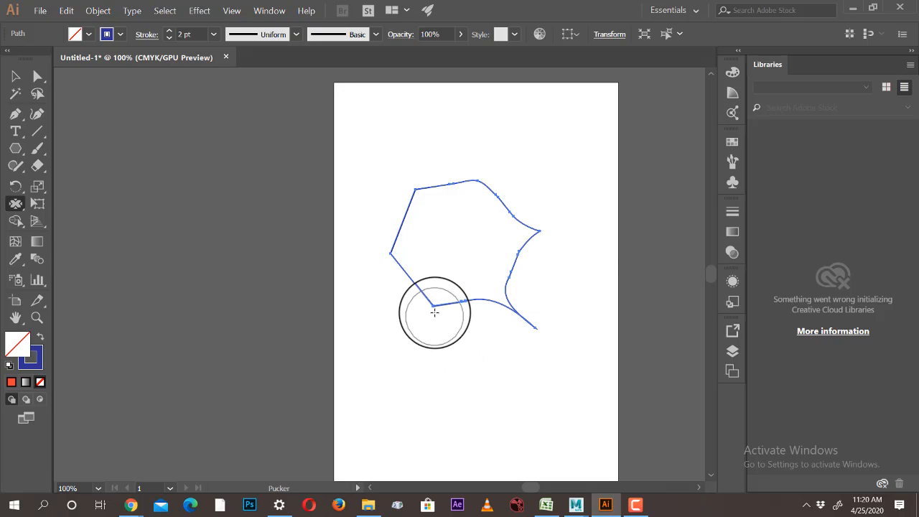
{"action": "mouse_move", "coordinate": [414, 363]}
{"action": "left_mouse_down"}
{"action": "mouse_move", "coordinate": [433, 318]}
{"action": "mouse_move", "coordinate": [400, 324]}
{"action": "mouse_move", "coordinate": [397, 257]}
{"action": "mouse_move", "coordinate": [342, 270]}
{"action": "left_mouse_up"}
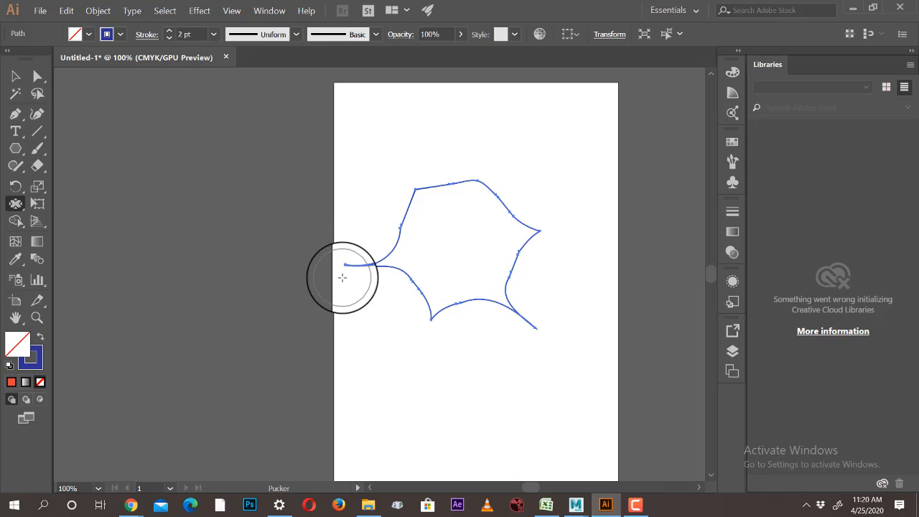
{"action": "left_click_drag", "start_coordinate": [443, 199], "coordinate": [365, 185]}
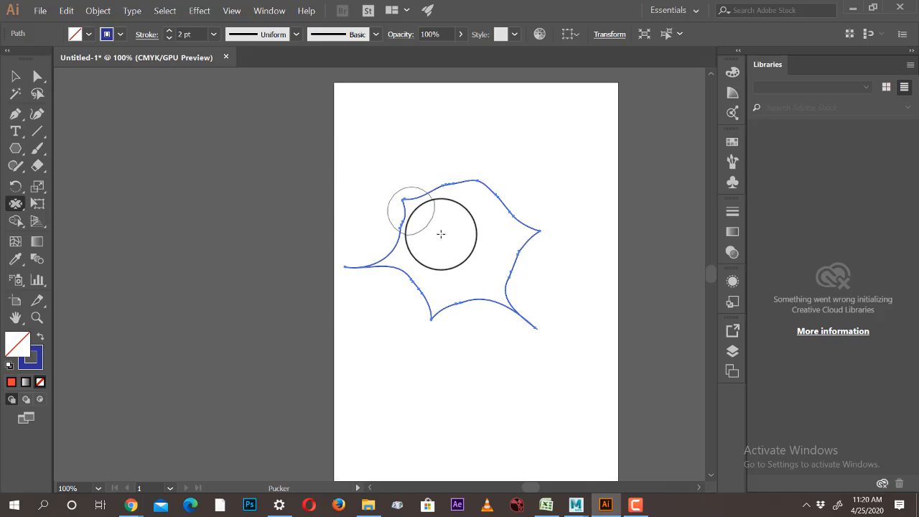
{"action": "left_click_drag", "start_coordinate": [340, 236], "coordinate": [356, 232]}
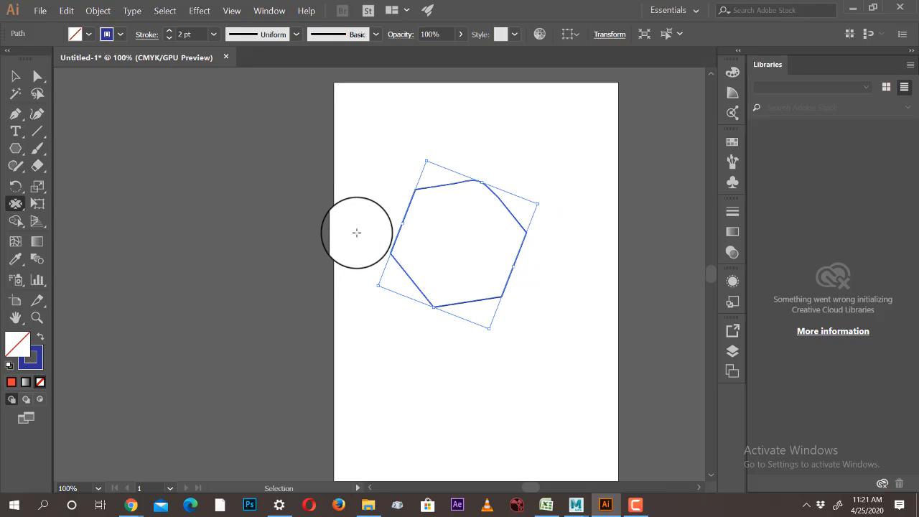
Swell the large hexagon's corners outward with the Bloat tool and delete the bloated shape.
{"action": "left_click", "coordinate": [16, 203]}
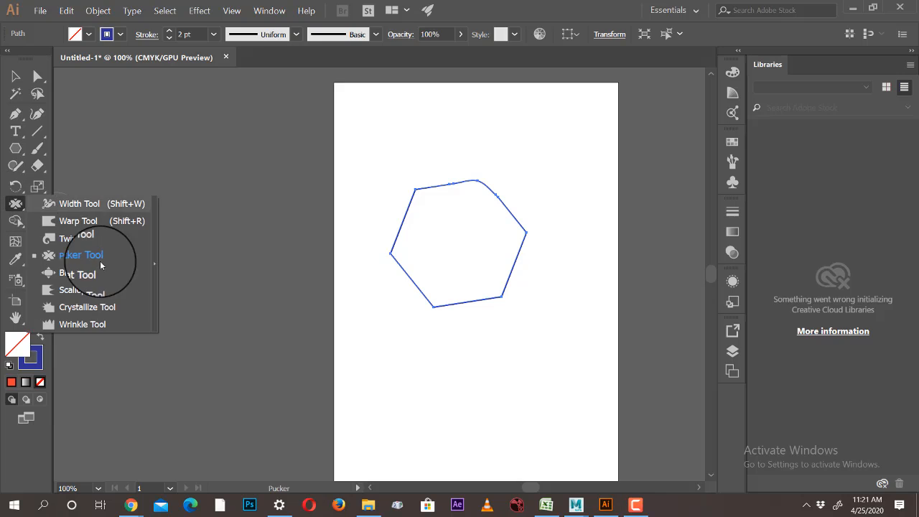
{"action": "left_click", "coordinate": [104, 273]}
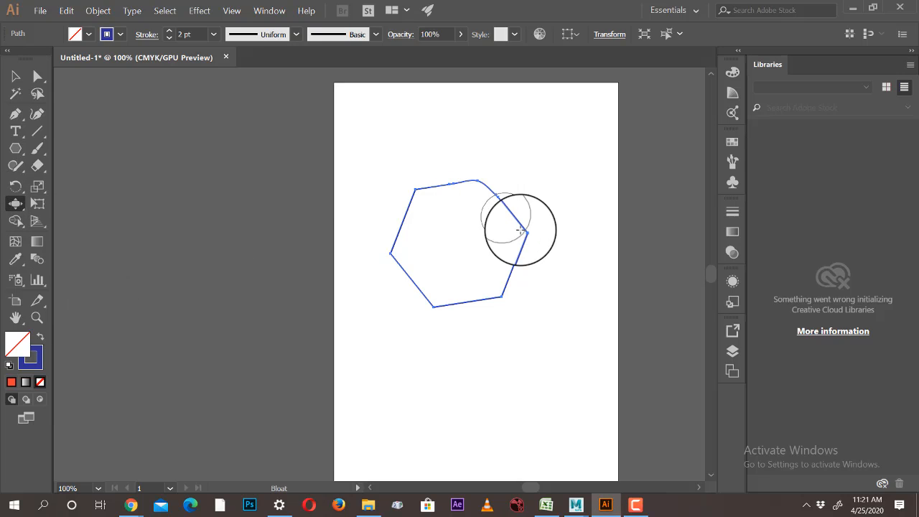
{"action": "mouse_move", "coordinate": [502, 296]}
{"action": "left_mouse_down"}
{"action": "mouse_move", "coordinate": [484, 314]}
{"action": "mouse_move", "coordinate": [462, 291]}
{"action": "mouse_move", "coordinate": [492, 322]}
{"action": "mouse_move", "coordinate": [421, 230]}
{"action": "mouse_move", "coordinate": [405, 260]}
{"action": "mouse_move", "coordinate": [443, 287]}
{"action": "mouse_move", "coordinate": [412, 210]}
{"action": "mouse_move", "coordinate": [458, 189]}
{"action": "mouse_move", "coordinate": [403, 201]}
{"action": "left_mouse_up"}
{"action": "left_click", "coordinate": [16, 73]}
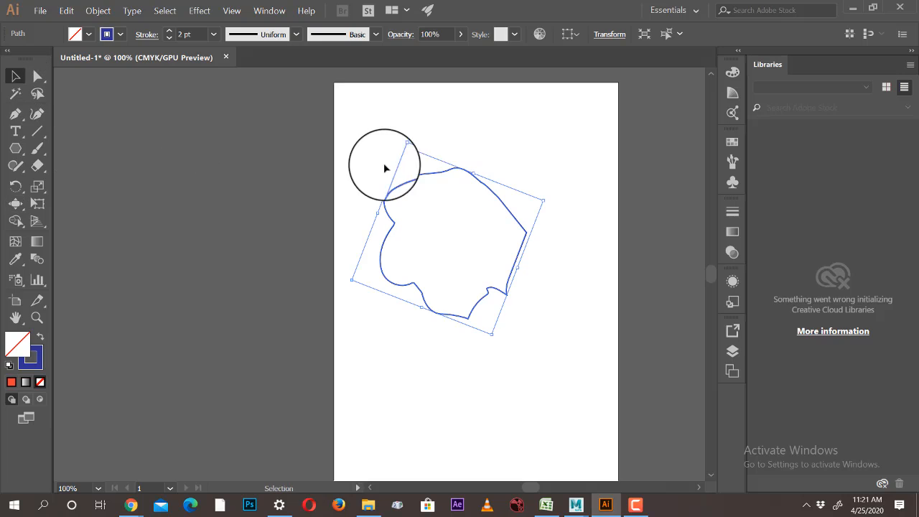
{"action": "key", "text": "Delete"}
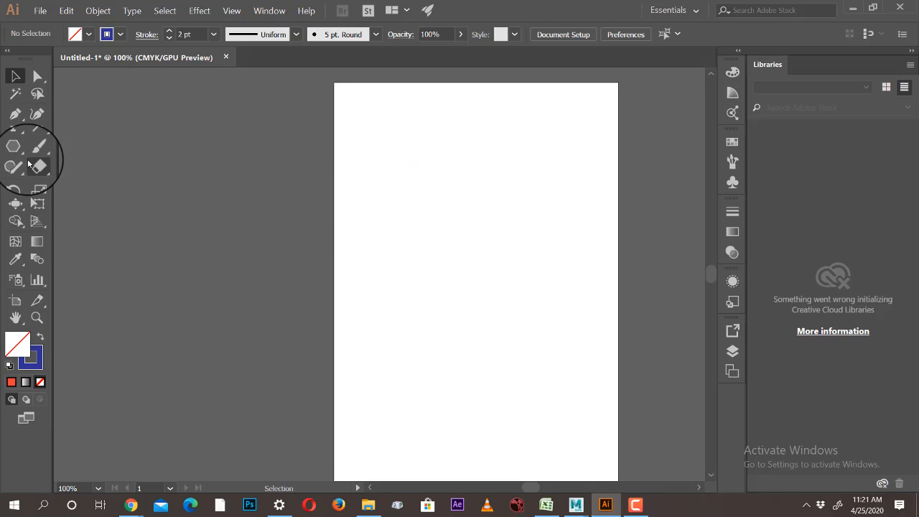
Draw a new tilted hexagon in the upper part of the artboard and place a copy directly below it.
{"action": "left_click", "coordinate": [13, 146]}
{"action": "mouse_move", "coordinate": [429, 163]}
{"action": "left_mouse_down"}
{"action": "mouse_move", "coordinate": [476, 205]}
{"action": "mouse_move", "coordinate": [463, 198]}
{"action": "left_mouse_up"}
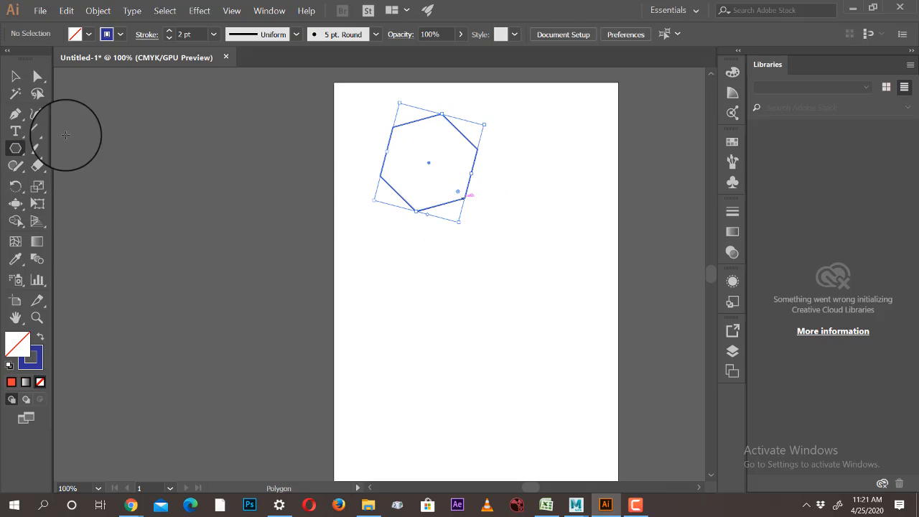
{"action": "left_click", "coordinate": [15, 75]}
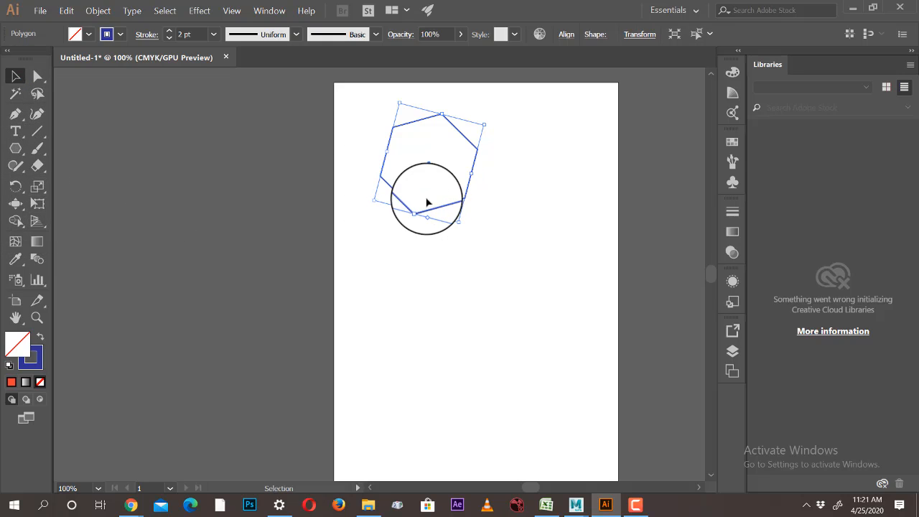
{"action": "left_click_drag", "start_coordinate": [433, 242], "coordinate": [426, 382]}
Swell the upper hexagon's corners into large rounded lobes with the Bloat tool.
{"action": "left_click", "coordinate": [15, 204]}
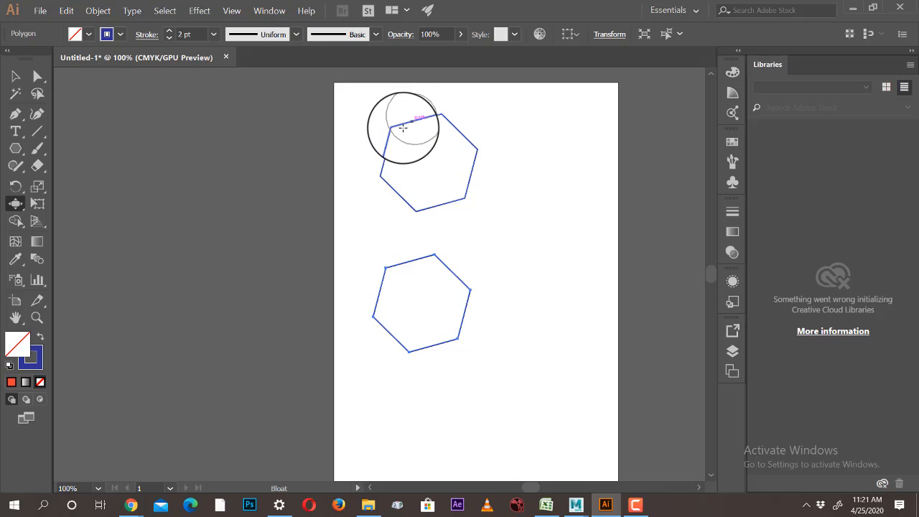
{"action": "left_click", "coordinate": [15, 76]}
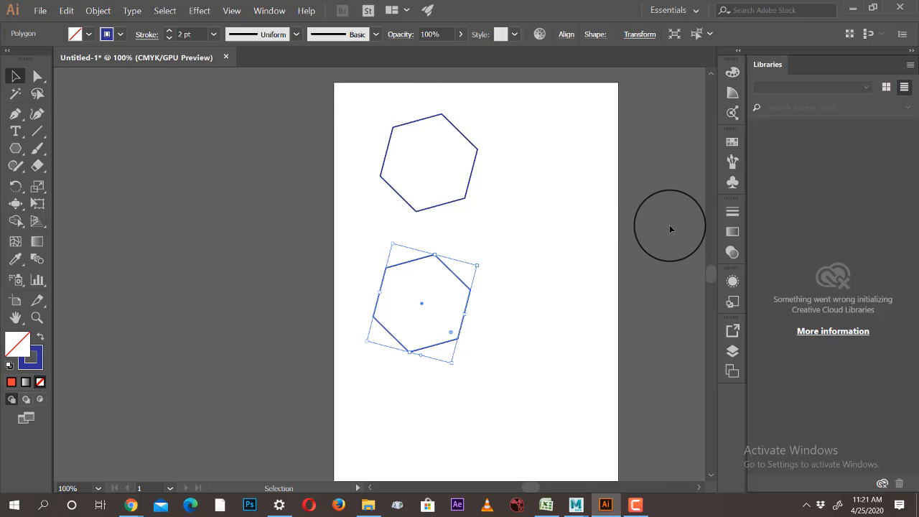
{"action": "left_click", "coordinate": [446, 192]}
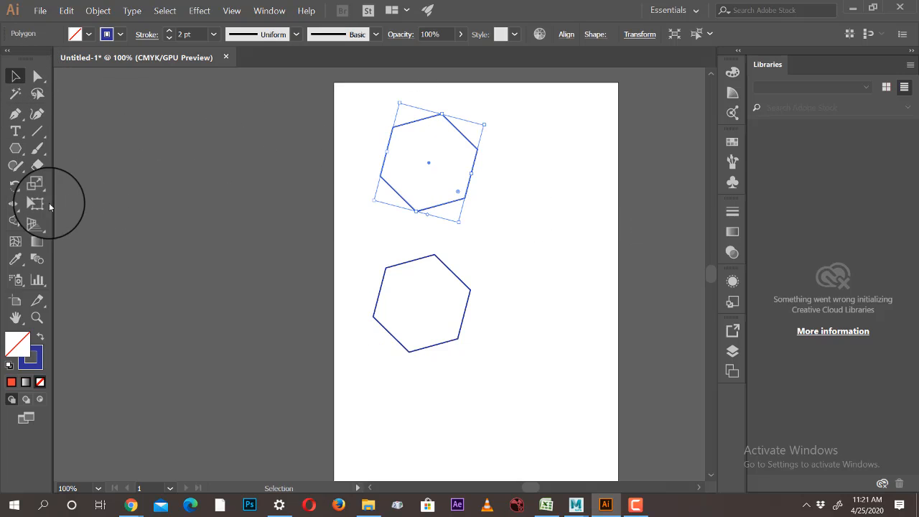
{"action": "left_click", "coordinate": [15, 203]}
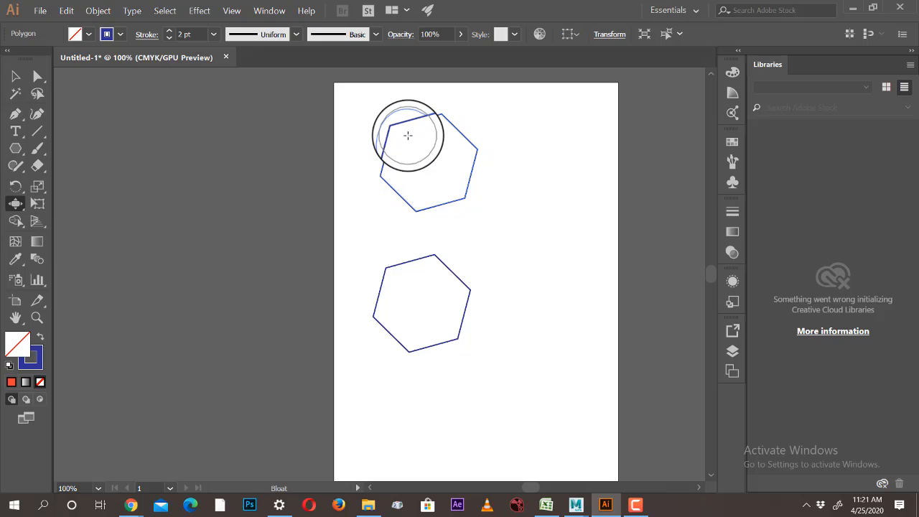
{"action": "mouse_move", "coordinate": [394, 130]}
{"action": "left_mouse_down"}
{"action": "mouse_move", "coordinate": [445, 143]}
{"action": "mouse_move", "coordinate": [467, 131]}
{"action": "mouse_move", "coordinate": [460, 128]}
{"action": "mouse_move", "coordinate": [452, 163]}
{"action": "mouse_move", "coordinate": [483, 186]}
{"action": "mouse_move", "coordinate": [416, 194]}
{"action": "mouse_move", "coordinate": [444, 200]}
{"action": "mouse_move", "coordinate": [447, 217]}
{"action": "mouse_move", "coordinate": [420, 212]}
{"action": "mouse_move", "coordinate": [404, 189]}
{"action": "mouse_move", "coordinate": [381, 208]}
{"action": "left_mouse_up"}
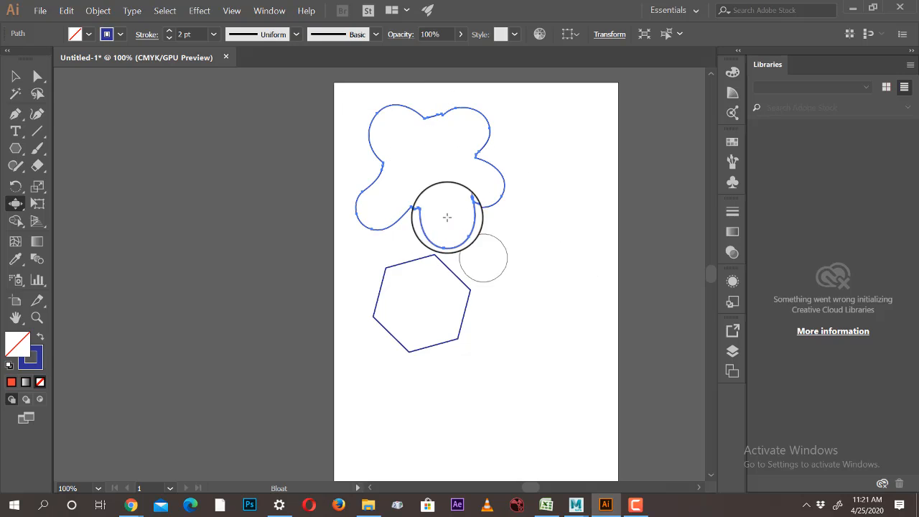
Select the lower hexagon and draw its corners out into sharp points with the Pucker tool.
{"action": "mouse_move", "coordinate": [16, 210]}
{"action": "left_mouse_down"}
{"action": "mouse_move", "coordinate": [62, 215]}
{"action": "mouse_move", "coordinate": [119, 267]}
{"action": "mouse_move", "coordinate": [93, 272]}
{"action": "mouse_move", "coordinate": [90, 255]}
{"action": "left_mouse_up"}
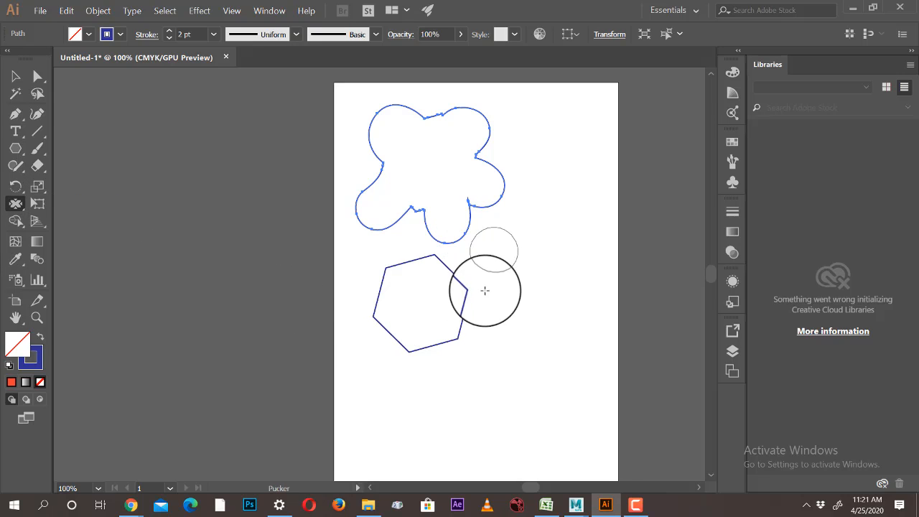
{"action": "left_click", "coordinate": [15, 76]}
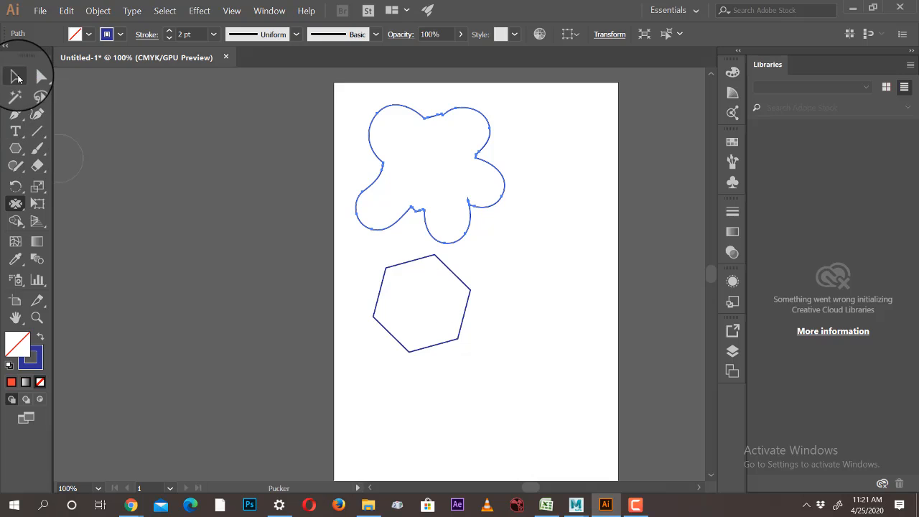
{"action": "left_click", "coordinate": [420, 313]}
{"action": "left_click", "coordinate": [404, 350]}
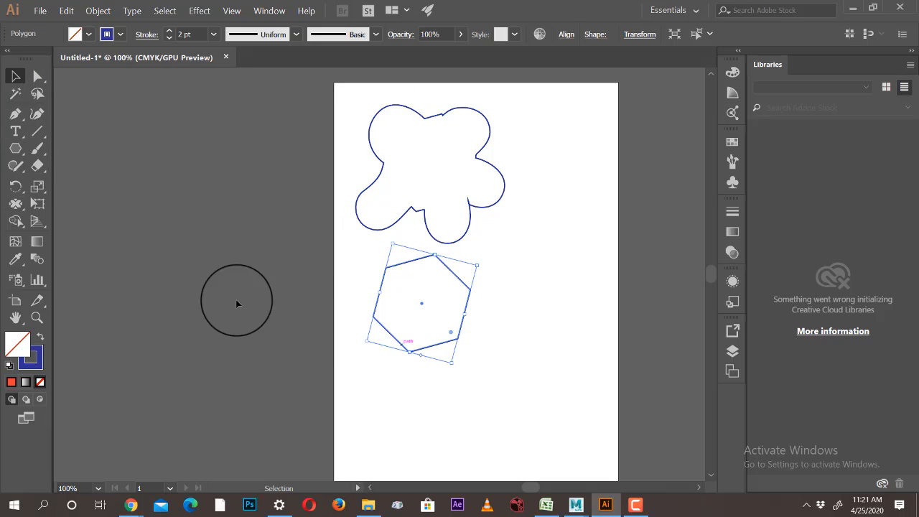
{"action": "left_click", "coordinate": [16, 204]}
{"action": "left_click_drag", "start_coordinate": [406, 362], "coordinate": [405, 370]}
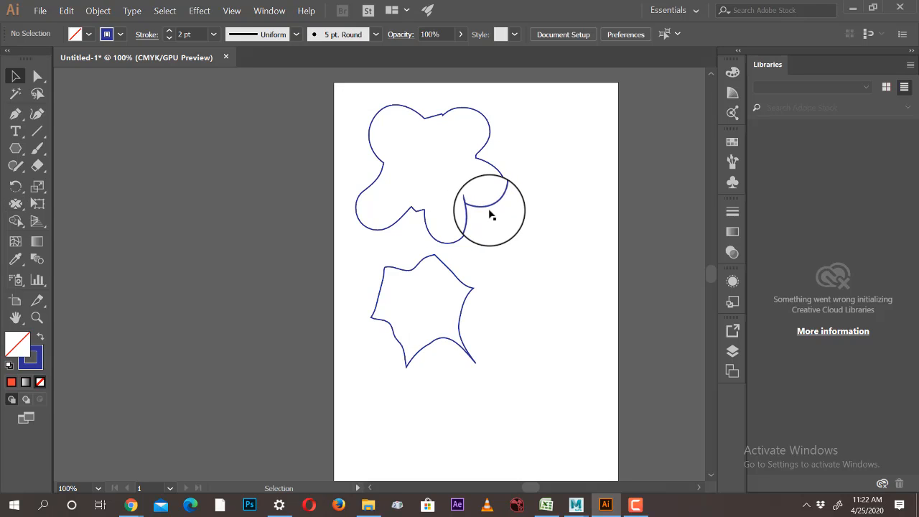
Delete the bloated shape and the puckered hexagon to empty the artboard.
{"action": "left_click", "coordinate": [491, 209]}
{"action": "key", "text": "Delete"}
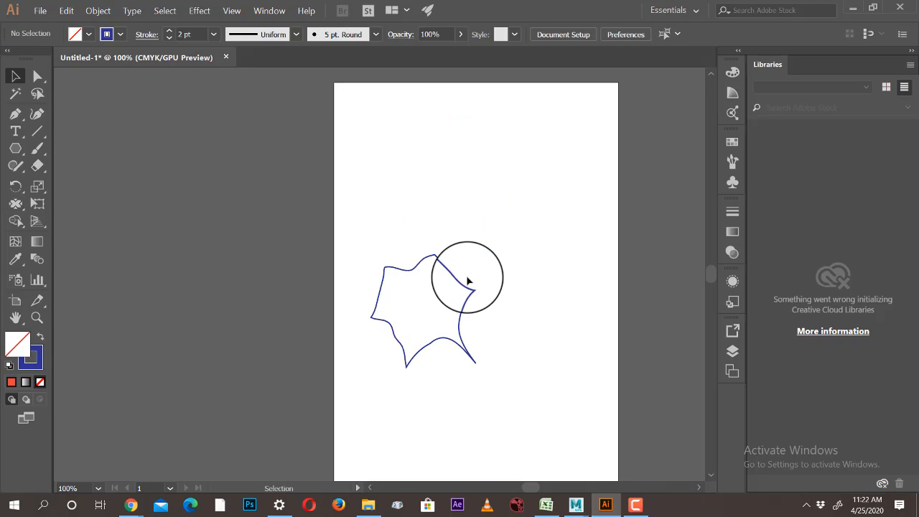
{"action": "left_click", "coordinate": [471, 294]}
{"action": "key", "text": "Delete"}
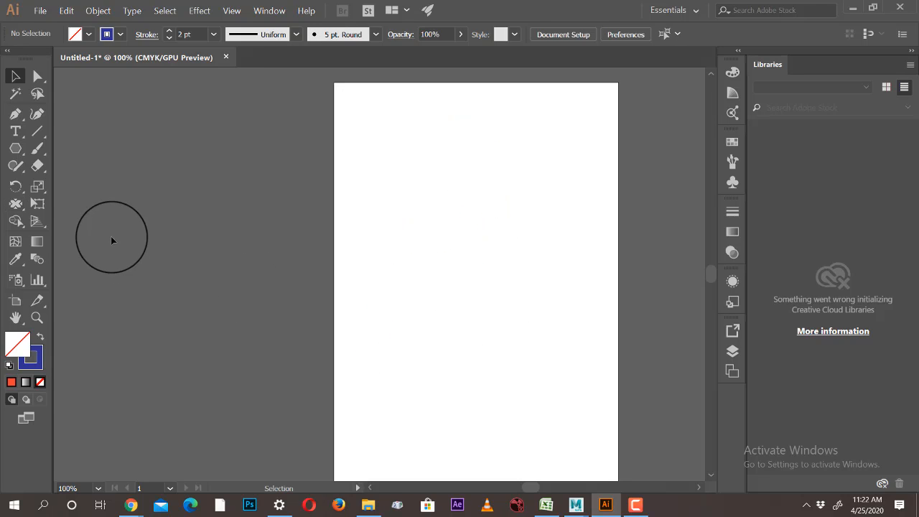
{"action": "left_click", "coordinate": [20, 223]}
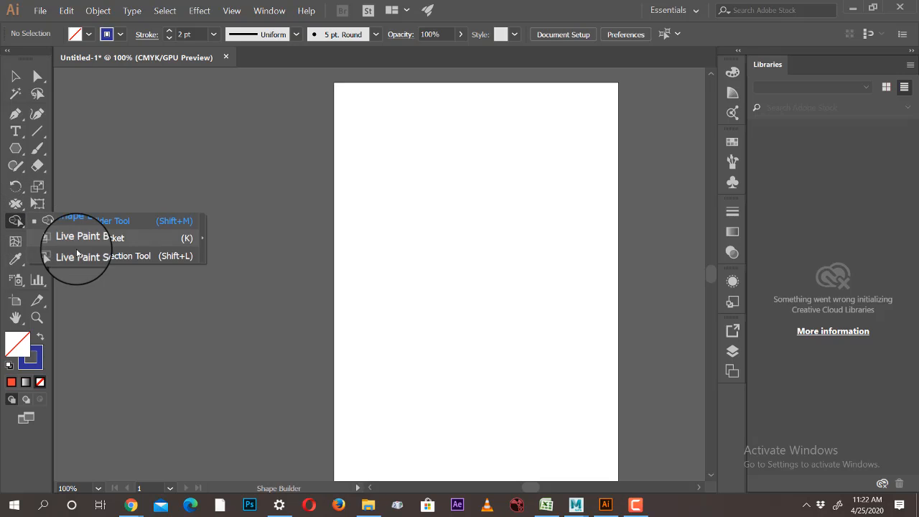
{"action": "left_click", "coordinate": [16, 203]}
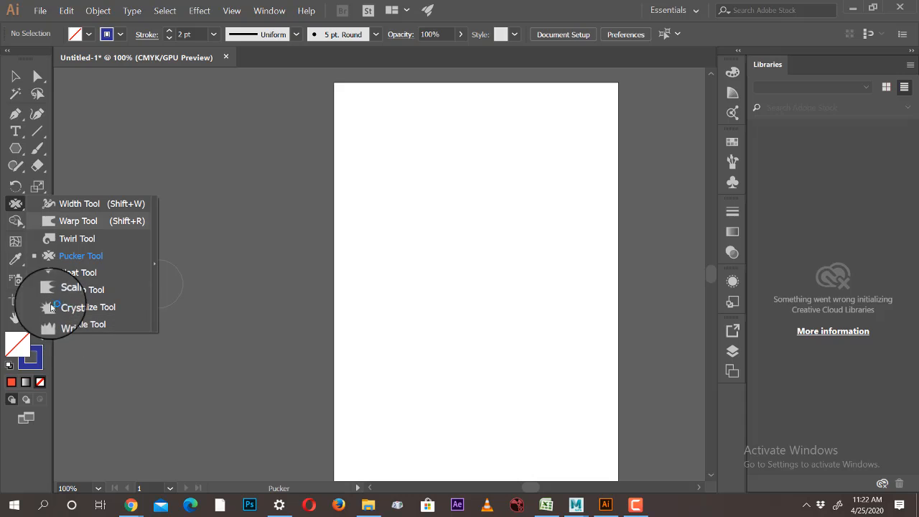
Draw a small upright hexagon in the upper part of the artboard and move it slightly to the right.
{"action": "left_click", "coordinate": [15, 149]}
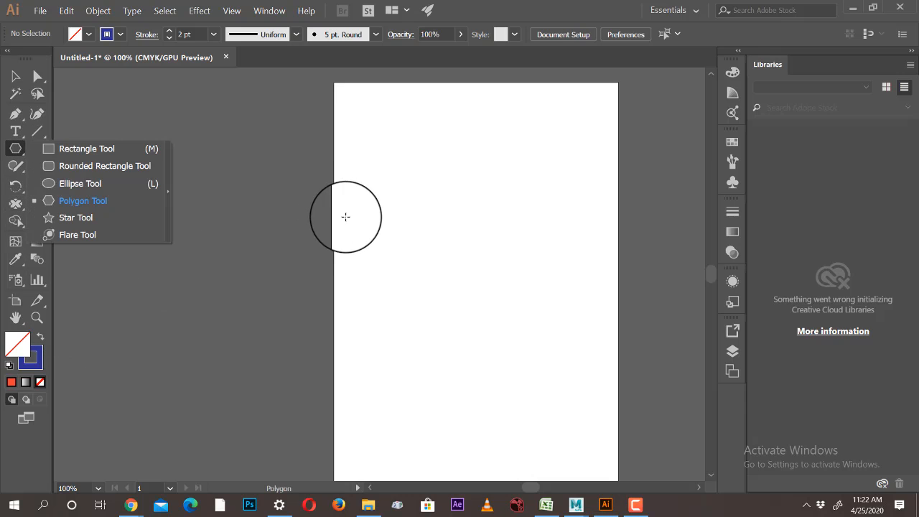
{"action": "left_click_drag", "start_coordinate": [384, 206], "coordinate": [421, 230]}
{"action": "left_click", "coordinate": [13, 77]}
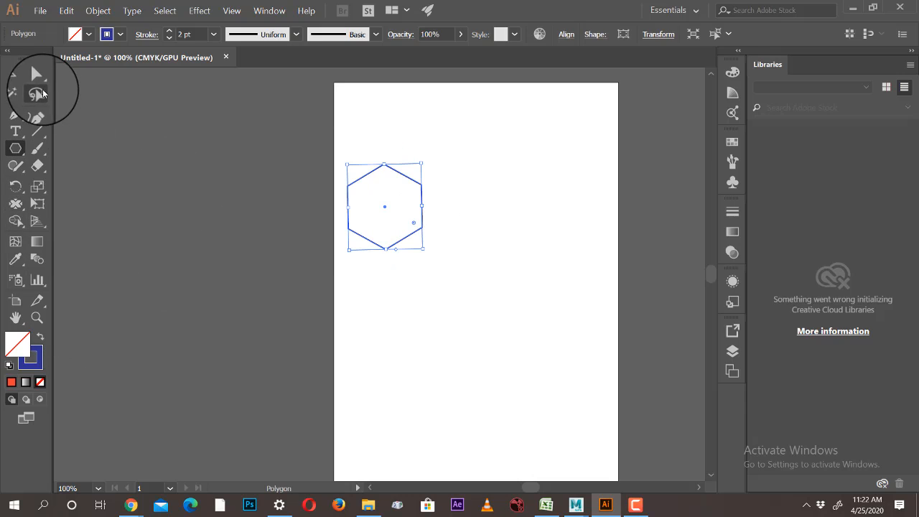
{"action": "left_click_drag", "start_coordinate": [415, 182], "coordinate": [442, 182]}
Roughen the small hexagon's whole outline into fine spikes with the Scallop tool.
{"action": "left_click", "coordinate": [22, 205]}
{"action": "mouse_move", "coordinate": [22, 207]}
{"action": "left_mouse_down"}
{"action": "mouse_move", "coordinate": [127, 256]}
{"action": "mouse_move", "coordinate": [123, 283]}
{"action": "mouse_move", "coordinate": [108, 292]}
{"action": "left_mouse_up"}
{"action": "mouse_move", "coordinate": [382, 179]}
{"action": "left_mouse_down"}
{"action": "mouse_move", "coordinate": [424, 176]}
{"action": "mouse_move", "coordinate": [423, 188]}
{"action": "mouse_move", "coordinate": [409, 187]}
{"action": "mouse_move", "coordinate": [457, 183]}
{"action": "mouse_move", "coordinate": [432, 190]}
{"action": "mouse_move", "coordinate": [446, 206]}
{"action": "mouse_move", "coordinate": [418, 236]}
{"action": "mouse_move", "coordinate": [392, 221]}
{"action": "mouse_move", "coordinate": [397, 200]}
{"action": "mouse_move", "coordinate": [384, 213]}
{"action": "mouse_move", "coordinate": [399, 231]}
{"action": "left_mouse_up"}
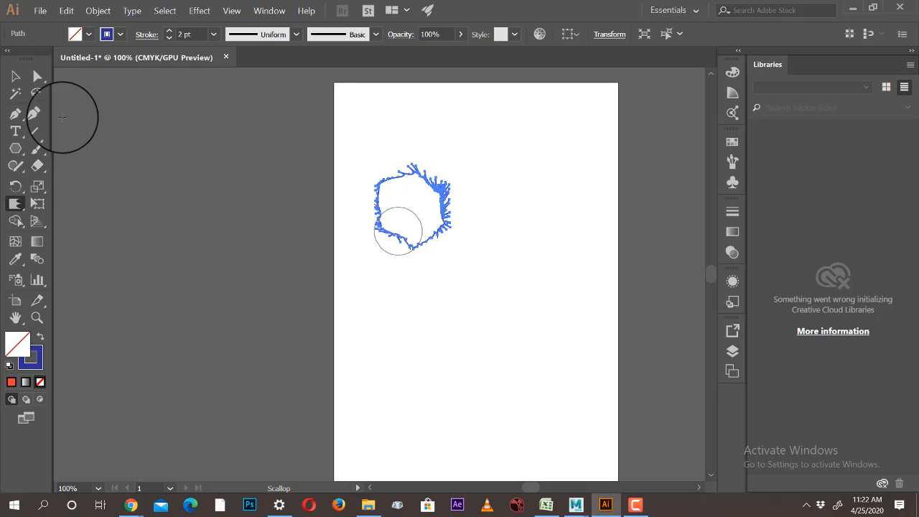
Draw a tilted hexagon below the scalloped one and burst its top corner into spikes with the Crystallize tool.
{"action": "left_click", "coordinate": [15, 148]}
{"action": "left_click_drag", "start_coordinate": [440, 332], "coordinate": [477, 364]}
{"action": "left_click", "coordinate": [15, 204]}
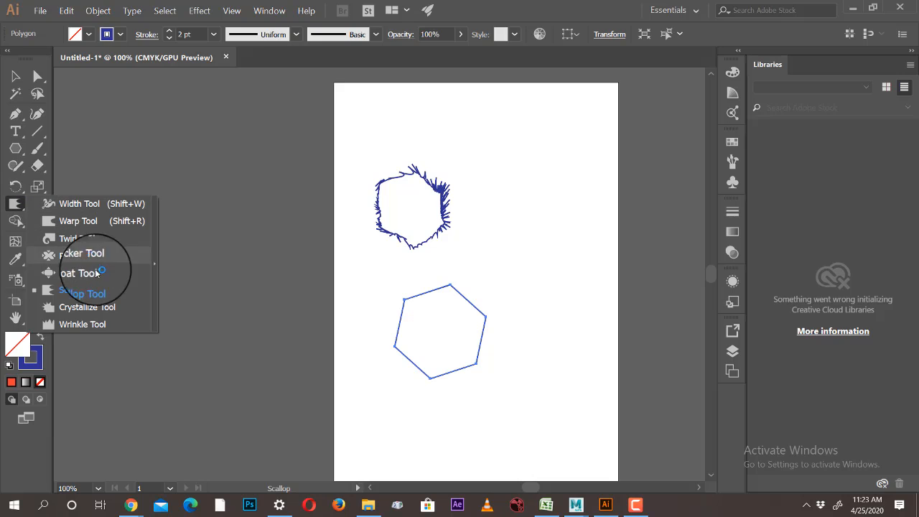
{"action": "left_click", "coordinate": [115, 307]}
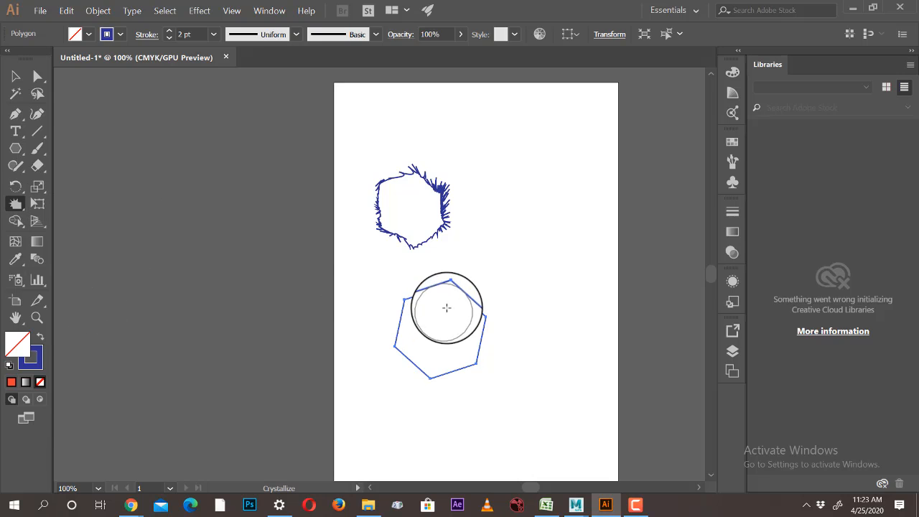
{"action": "left_click_drag", "start_coordinate": [447, 307], "coordinate": [452, 278]}
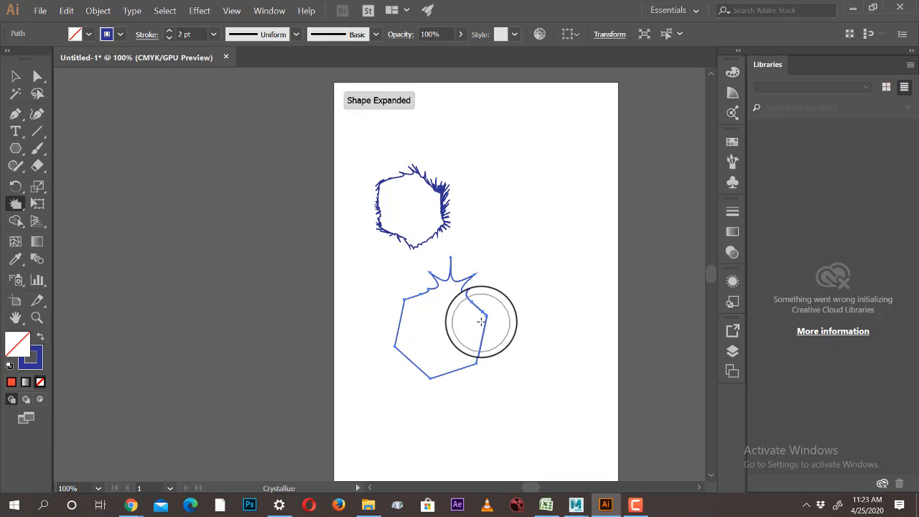
Burst the lower hexagon's right side and bottom corner into spikes with the Crystallize tool, undoing the unwanted strokes.
{"action": "mouse_move", "coordinate": [481, 321]}
{"action": "left_mouse_down"}
{"action": "mouse_move", "coordinate": [498, 322]}
{"action": "mouse_move", "coordinate": [492, 344]}
{"action": "mouse_move", "coordinate": [483, 341]}
{"action": "left_mouse_up"}
{"action": "key", "text": "ctrl"}
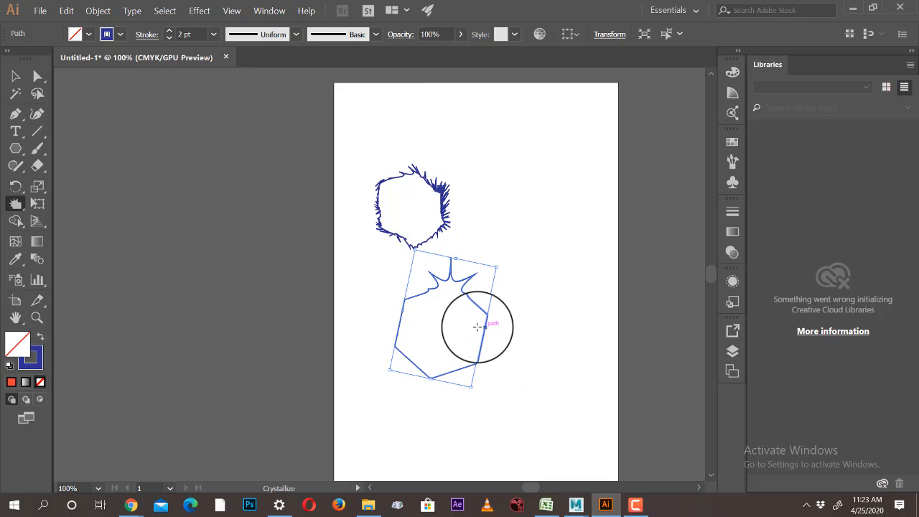
{"action": "mouse_move", "coordinate": [477, 326]}
{"action": "left_mouse_down"}
{"action": "mouse_move", "coordinate": [499, 318]}
{"action": "mouse_move", "coordinate": [456, 347]}
{"action": "mouse_move", "coordinate": [519, 384]}
{"action": "mouse_move", "coordinate": [439, 383]}
{"action": "mouse_move", "coordinate": [434, 370]}
{"action": "left_mouse_up"}
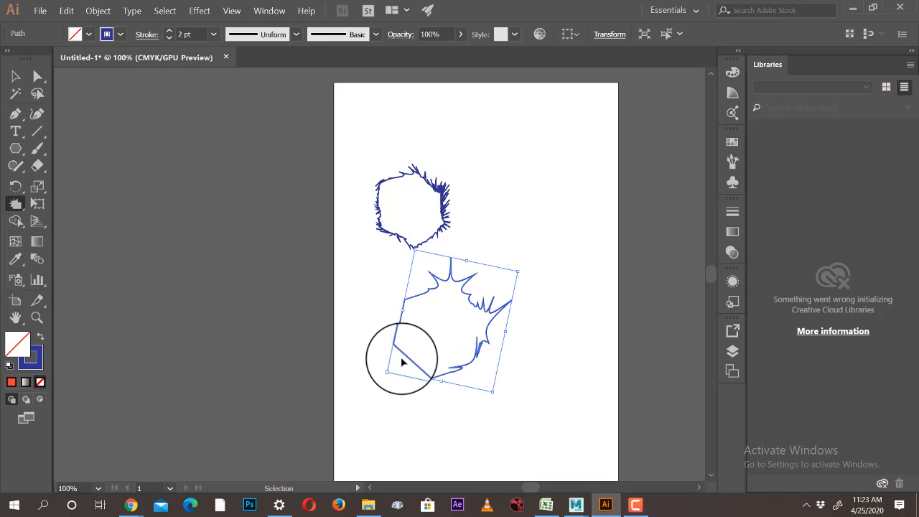
{"action": "key", "text": "ctrl+z"}
{"action": "mouse_move", "coordinate": [384, 348]}
{"action": "left_mouse_down"}
{"action": "mouse_move", "coordinate": [404, 343]}
{"action": "mouse_move", "coordinate": [434, 381]}
{"action": "left_mouse_up"}
{"action": "key", "text": "ctrl+z"}
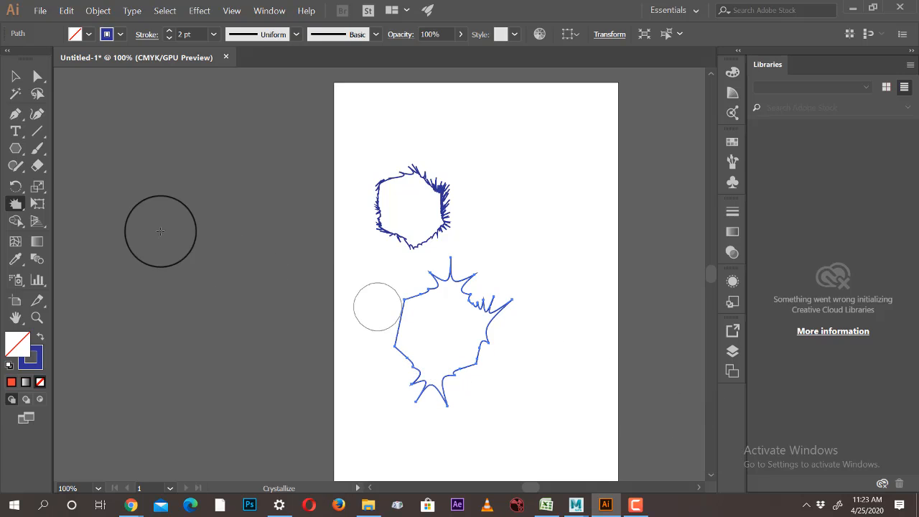
Roughen the lower hexagon's smooth left side into small ripples with the Wrinkle tool and deselect it.
{"action": "left_click", "coordinate": [15, 204]}
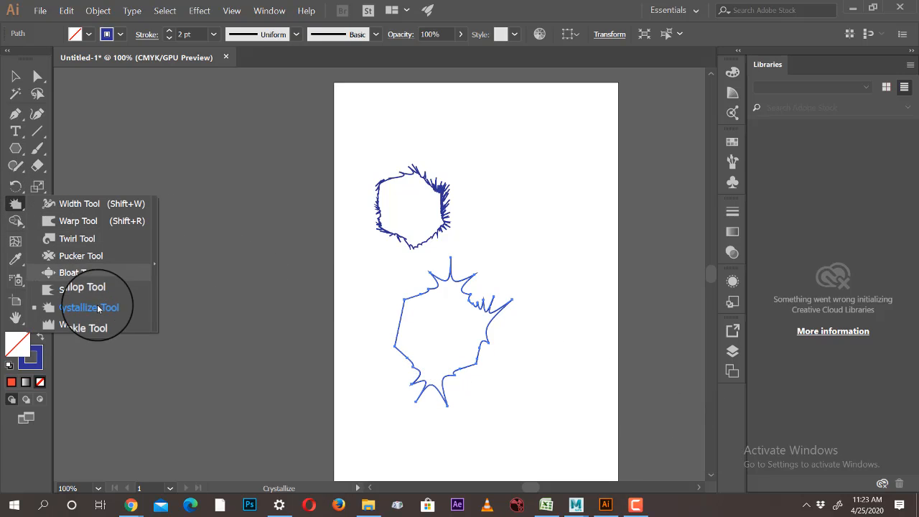
{"action": "left_click", "coordinate": [82, 324]}
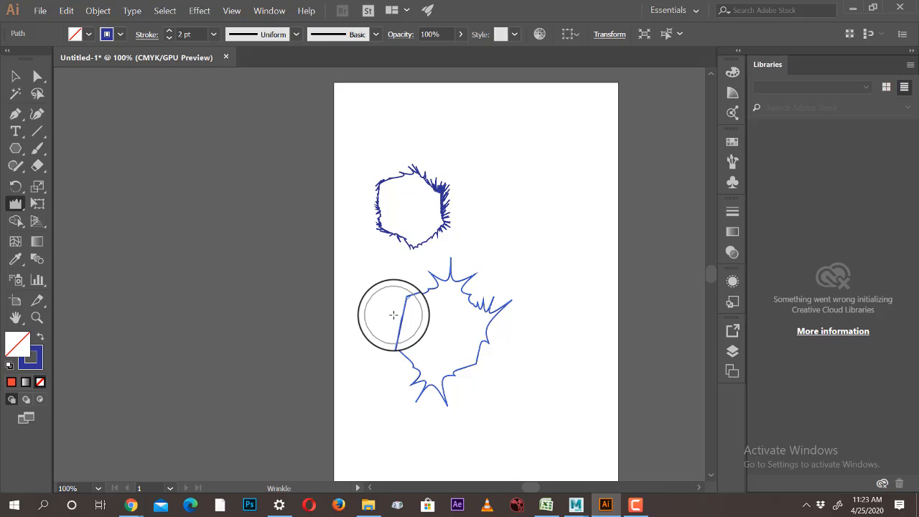
{"action": "mouse_move", "coordinate": [393, 315]}
{"action": "left_mouse_down"}
{"action": "mouse_move", "coordinate": [426, 323]}
{"action": "mouse_move", "coordinate": [415, 334]}
{"action": "mouse_move", "coordinate": [354, 342]}
{"action": "mouse_move", "coordinate": [407, 347]}
{"action": "mouse_move", "coordinate": [405, 287]}
{"action": "left_mouse_up"}
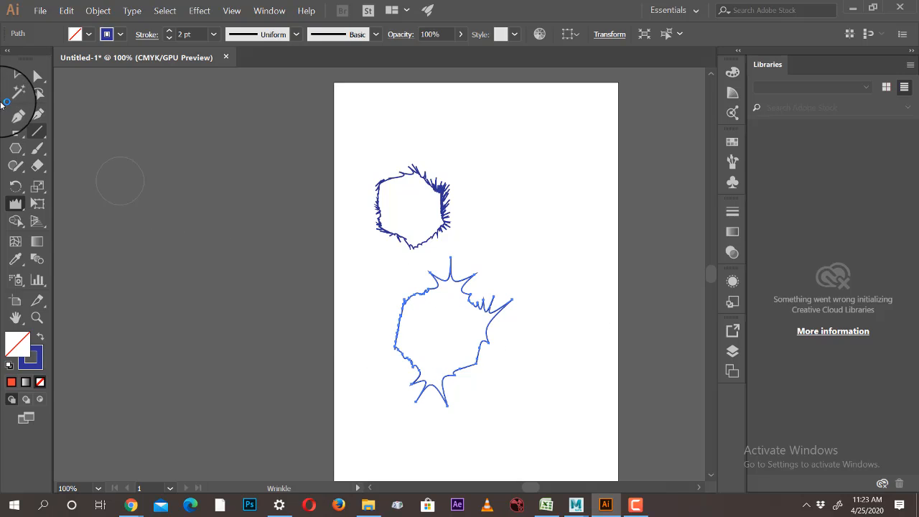
{"action": "left_click", "coordinate": [573, 452]}
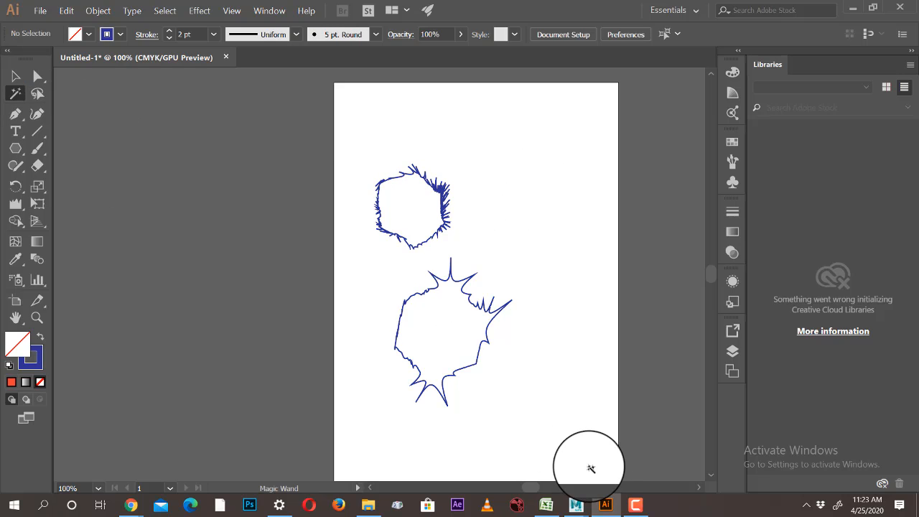
Select both distorted hexagons and delete them from the artboard.
{"action": "left_click", "coordinate": [16, 77]}
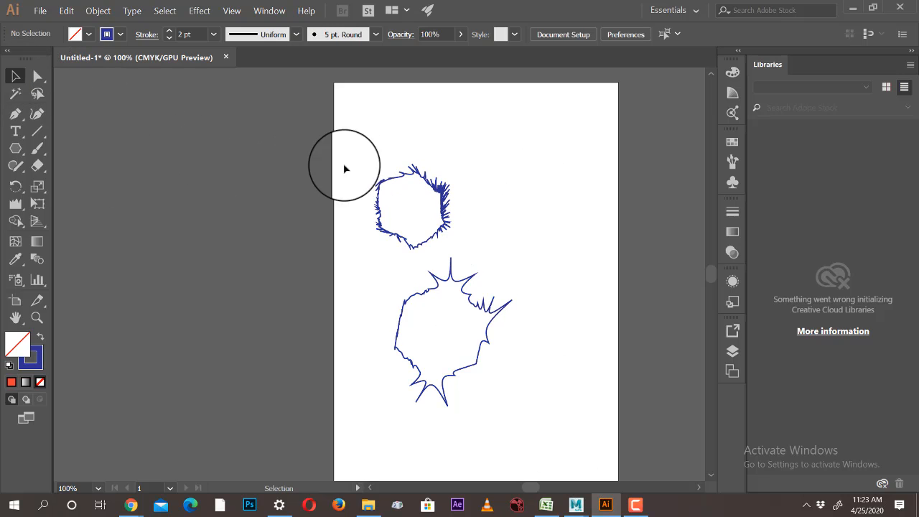
{"action": "left_click_drag", "start_coordinate": [344, 169], "coordinate": [598, 473]}
{"action": "key", "text": "Delete"}
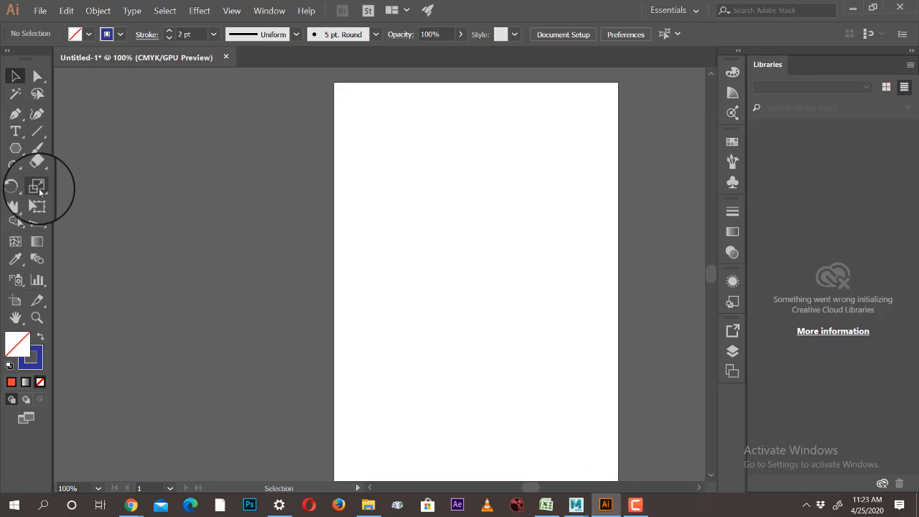
Draw an ellipse about 203 pt wide and 188 pt high right of the artboard's centre.
{"action": "left_click", "coordinate": [16, 148]}
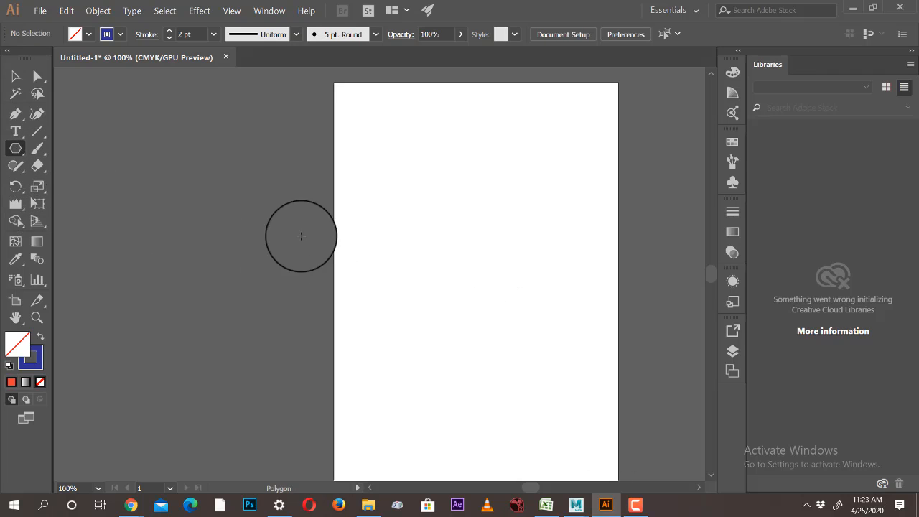
{"action": "left_click", "coordinate": [14, 147]}
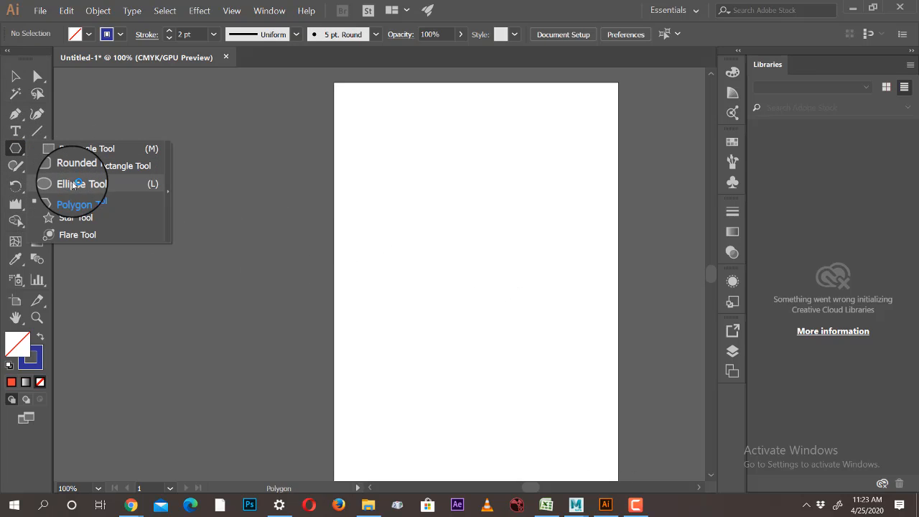
{"action": "left_click", "coordinate": [72, 182]}
{"action": "left_click_drag", "start_coordinate": [476, 255], "coordinate": [574, 341]}
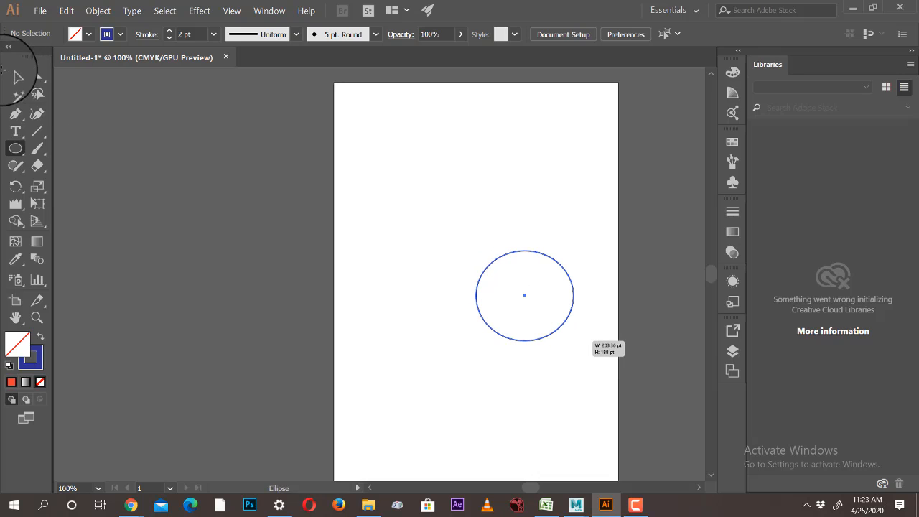
Ripple the ellipse's outline all the way around with the Wrinkle tool.
{"action": "left_click", "coordinate": [16, 76]}
{"action": "left_click_drag", "start_coordinate": [12, 206], "coordinate": [82, 322]}
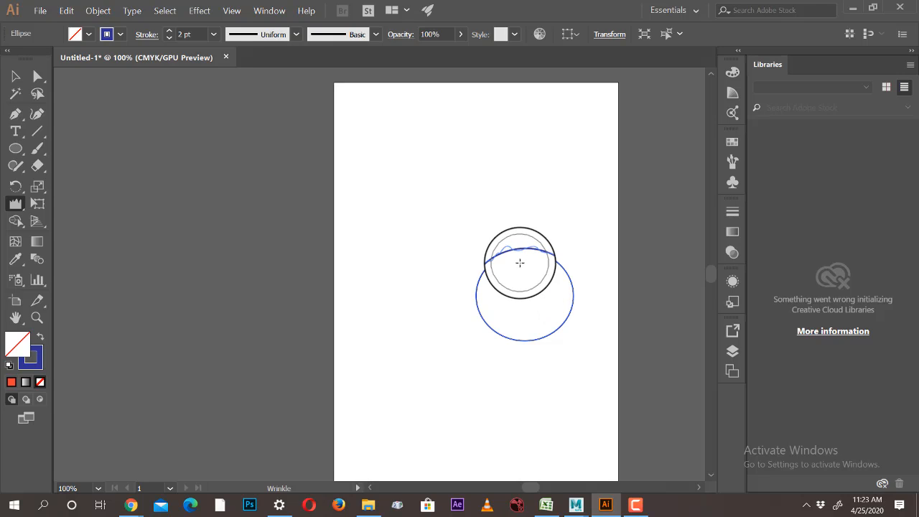
{"action": "left_click_drag", "start_coordinate": [520, 262], "coordinate": [490, 293]}
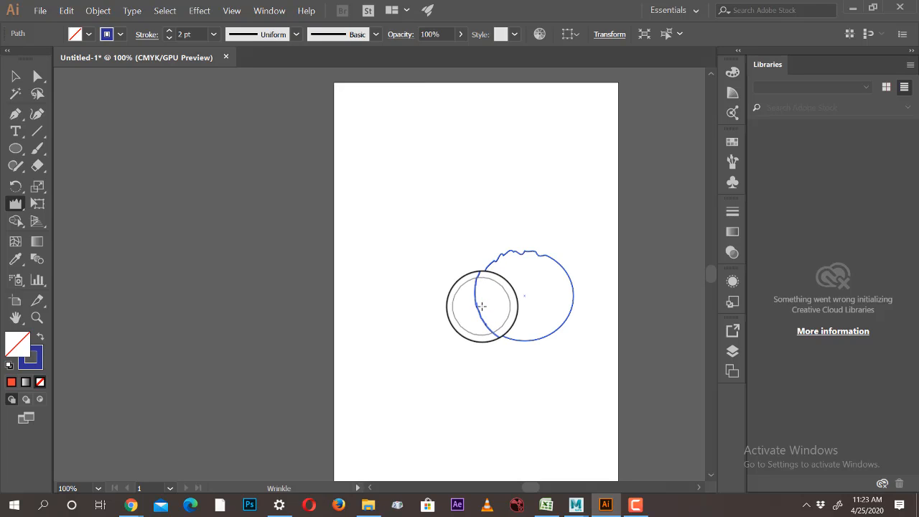
{"action": "left_click_drag", "start_coordinate": [481, 306], "coordinate": [470, 312]}
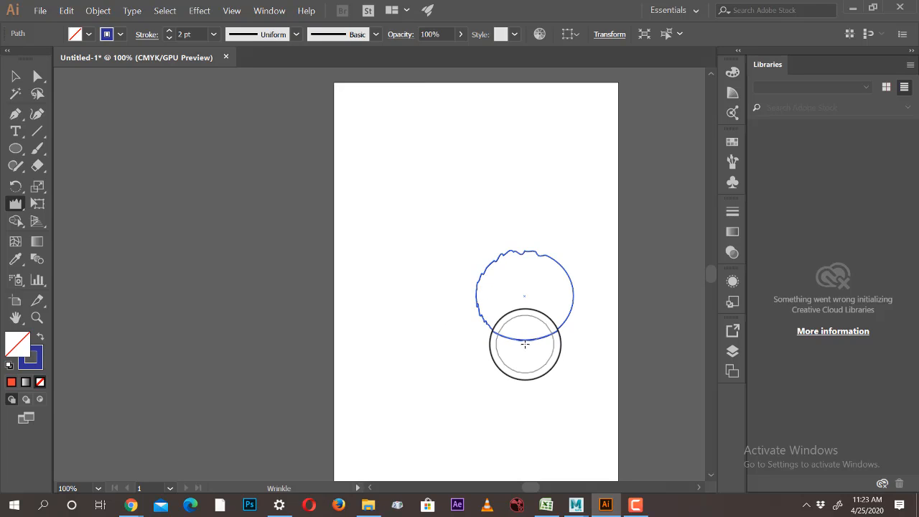
{"action": "mouse_move", "coordinate": [525, 343]}
{"action": "left_mouse_down"}
{"action": "mouse_move", "coordinate": [573, 303]}
{"action": "mouse_move", "coordinate": [573, 285]}
{"action": "left_mouse_up"}
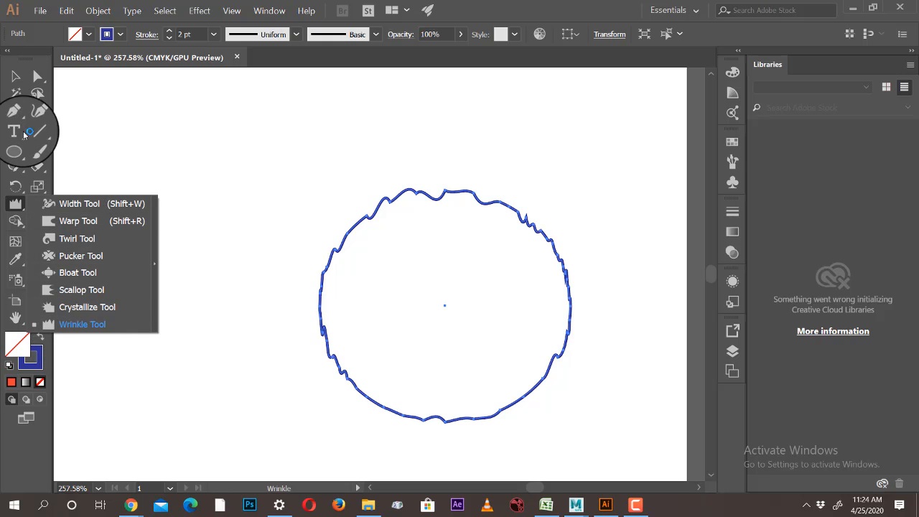
Select the wrinkled ellipse and delete it.
{"action": "left_click", "coordinate": [14, 76]}
{"action": "left_click", "coordinate": [338, 148]}
{"action": "left_click", "coordinate": [528, 345]}
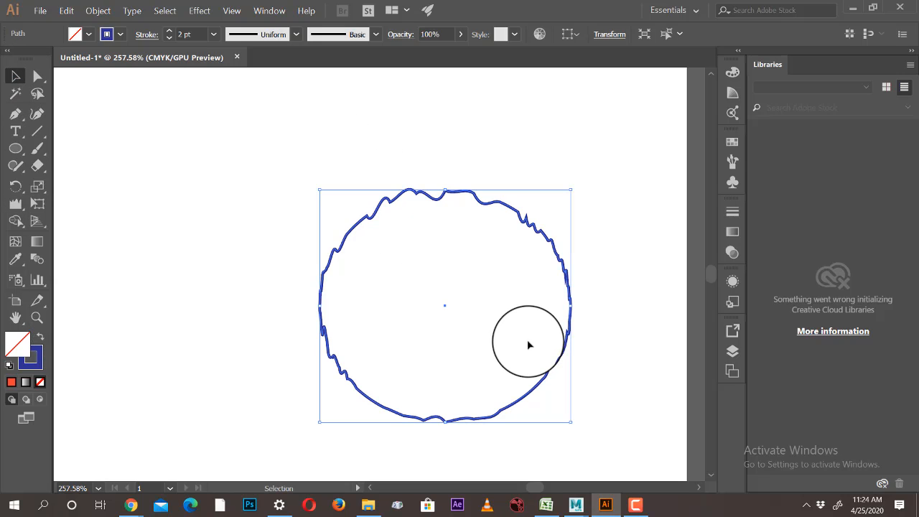
{"action": "key", "text": "Delete"}
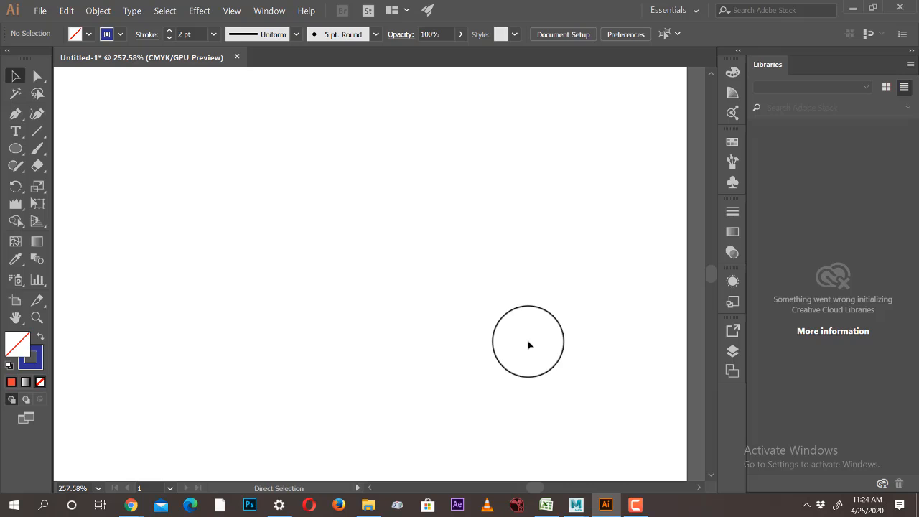
Place a line of placeholder point text near the artboard's upper left with the Type tool, and delete it.
{"action": "key", "text": "ctrl+minus"}
{"action": "key", "text": "ctrl+minus"}
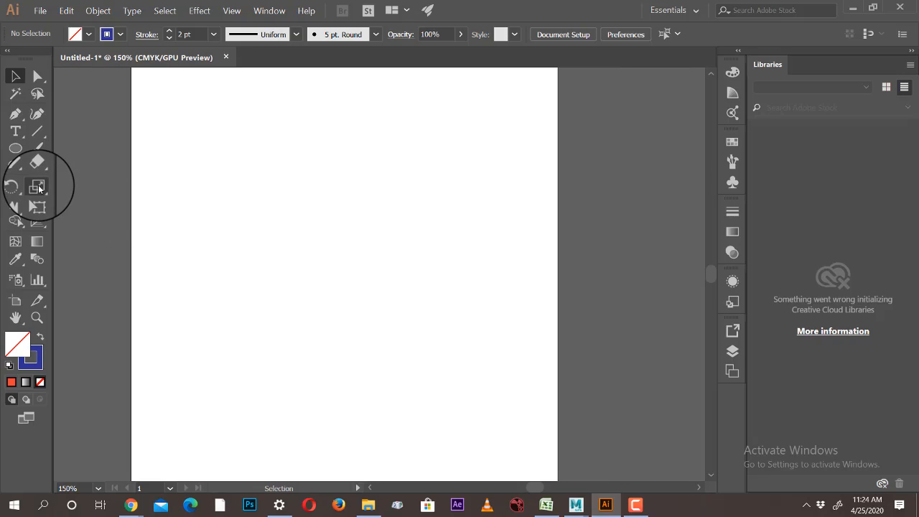
{"action": "left_click", "coordinate": [16, 130]}
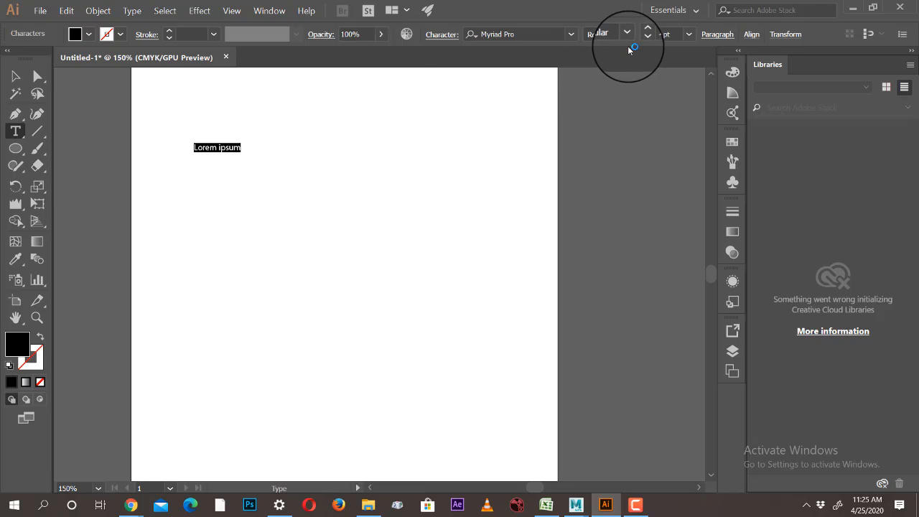
{"action": "left_click", "coordinate": [16, 76]}
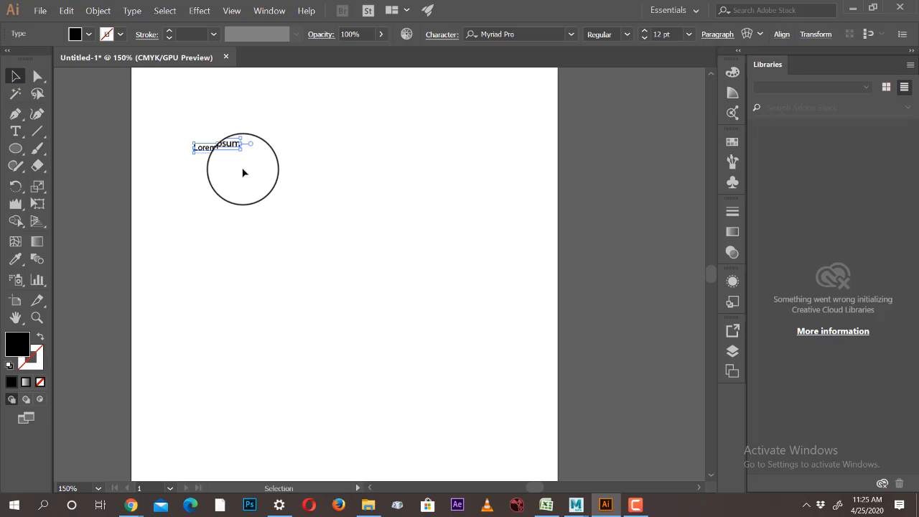
{"action": "left_click_drag", "start_coordinate": [232, 153], "coordinate": [132, 147]}
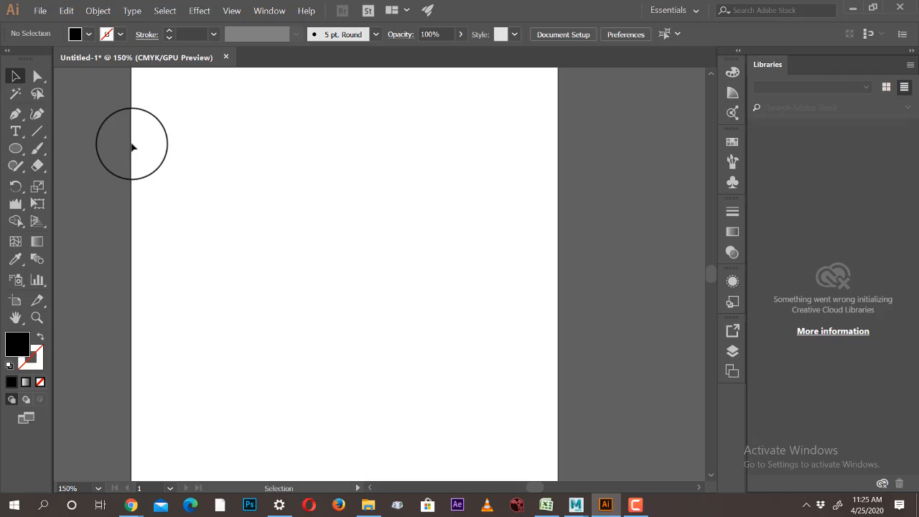
Draw a rectangular text frame filled with placeholder text in the artboard's upper middle and open its paragraph options.
{"action": "left_click", "coordinate": [21, 133]}
{"action": "left_click_drag", "start_coordinate": [221, 164], "coordinate": [419, 277]}
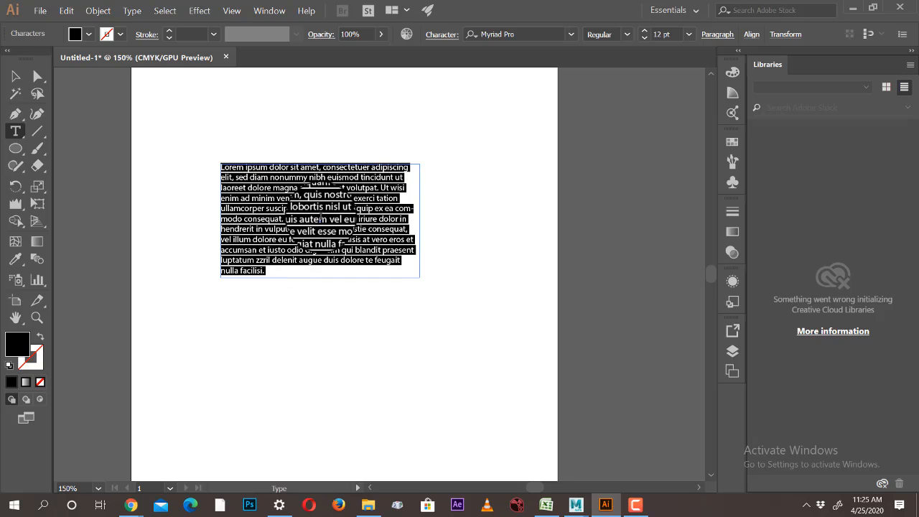
{"action": "left_click", "coordinate": [712, 36]}
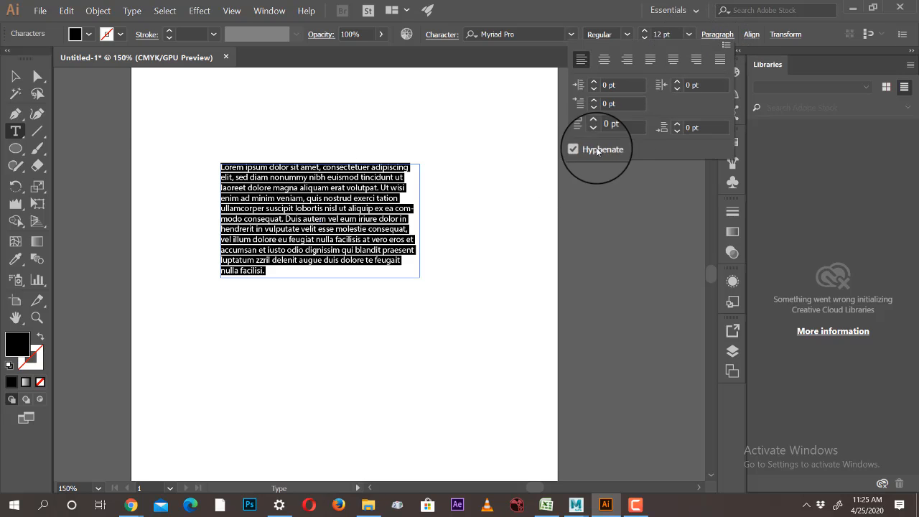
Leave text editing and delete the rectangular placeholder text frame.
{"action": "left_click", "coordinate": [19, 75]}
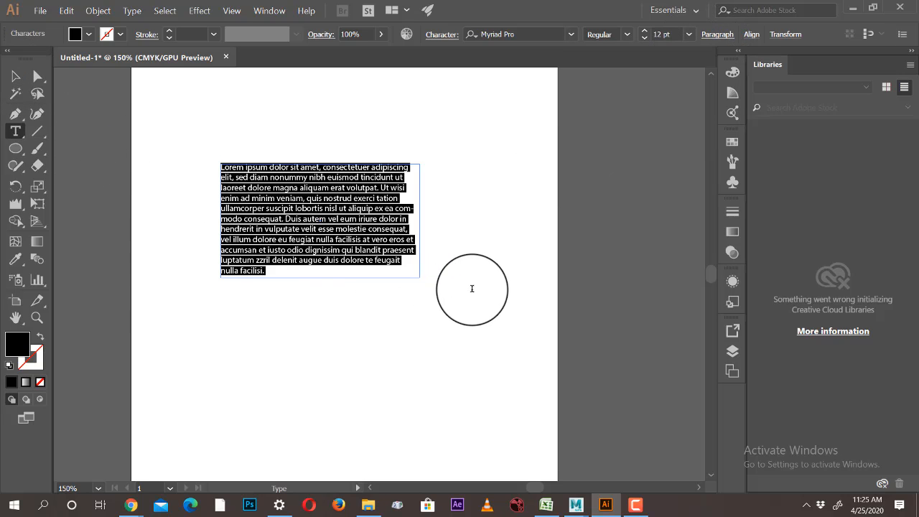
{"action": "left_click", "coordinate": [472, 289]}
{"action": "left_click", "coordinate": [16, 74]}
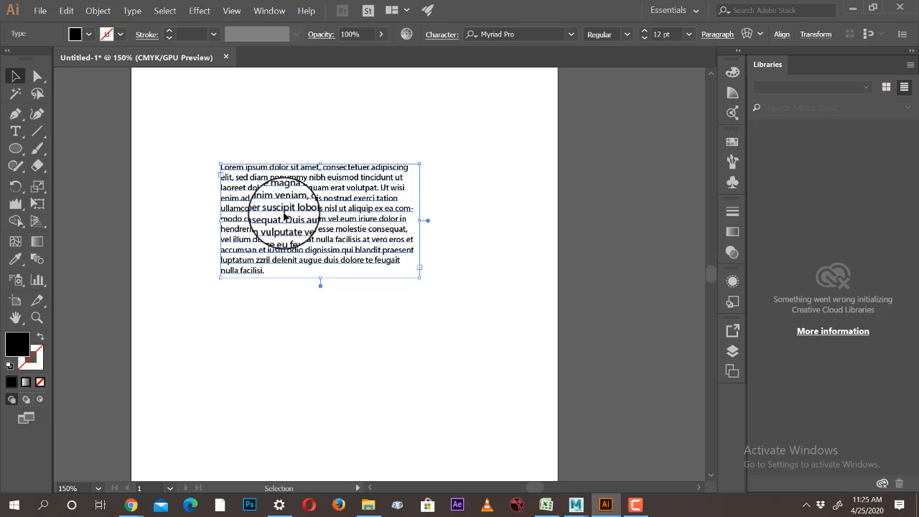
{"action": "key", "text": "Delete"}
Draw a black-filled ellipse in the middle of the artboard as a container for area type.
{"action": "left_click", "coordinate": [22, 128]}
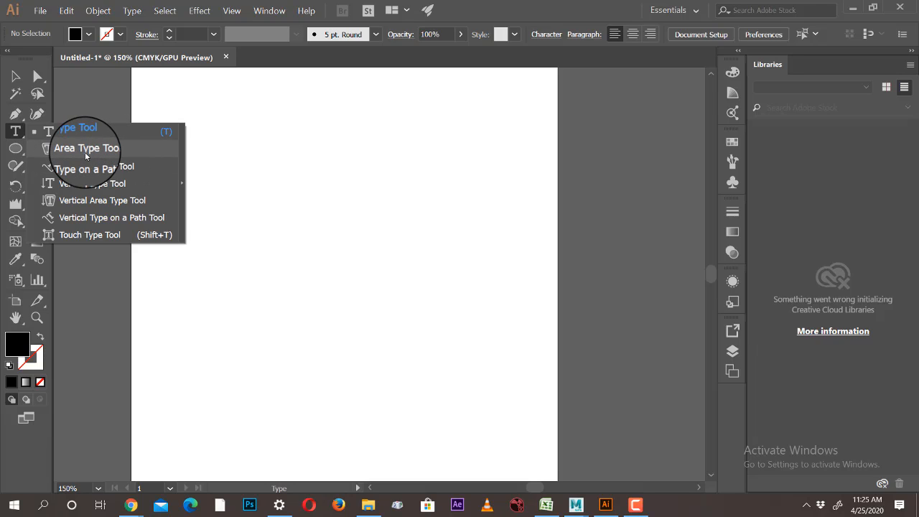
{"action": "left_click", "coordinate": [85, 149]}
{"action": "left_click", "coordinate": [15, 148]}
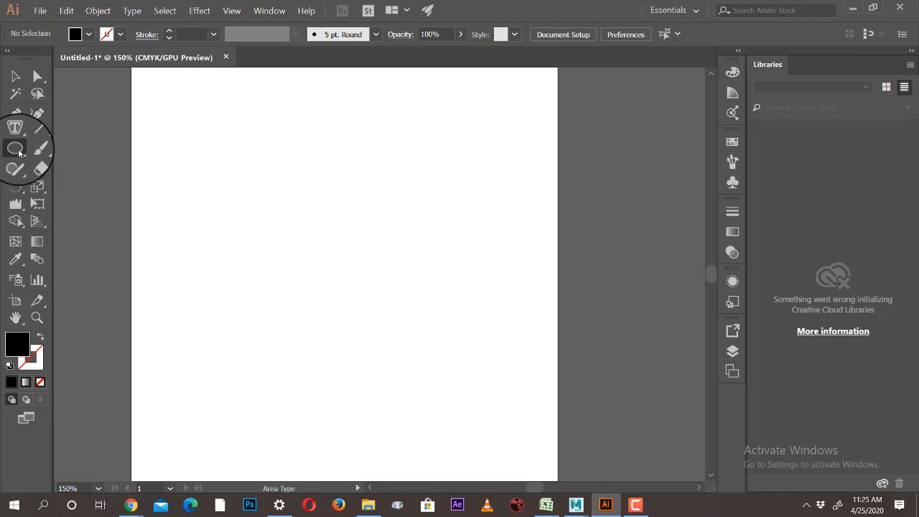
{"action": "mouse_move", "coordinate": [267, 205]}
{"action": "left_mouse_down"}
{"action": "mouse_move", "coordinate": [282, 206]}
{"action": "mouse_move", "coordinate": [370, 298]}
{"action": "mouse_move", "coordinate": [407, 316]}
{"action": "left_mouse_up"}
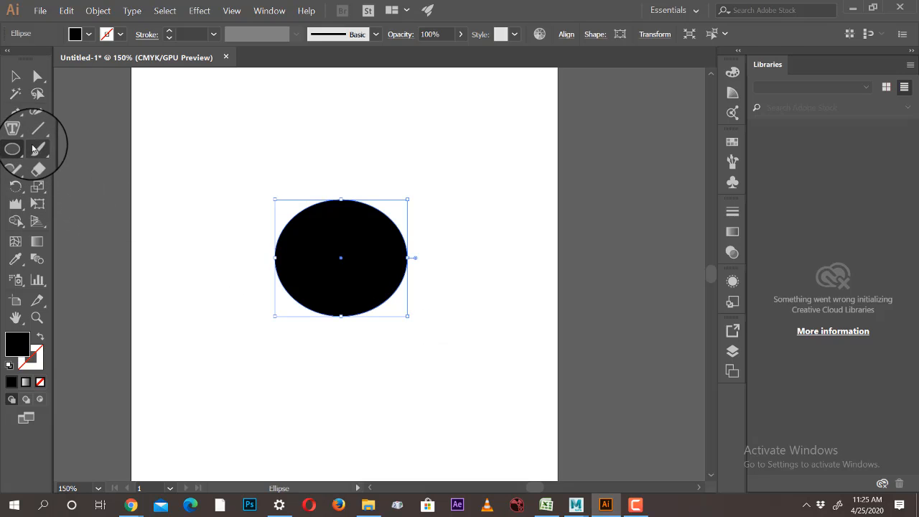
Remove the ellipse's fill and give it a 0.5 pt dark blue stroke.
{"action": "left_click", "coordinate": [75, 34]}
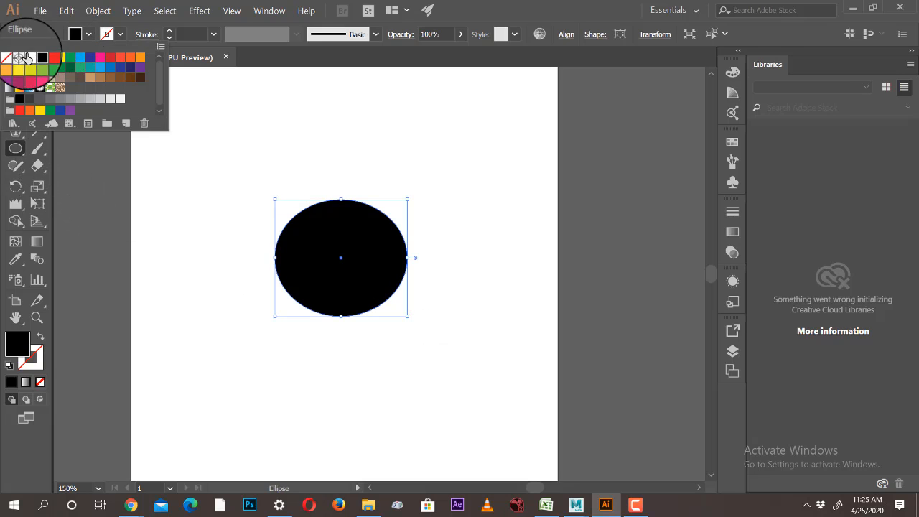
{"action": "left_click", "coordinate": [9, 59]}
{"action": "left_click", "coordinate": [116, 40]}
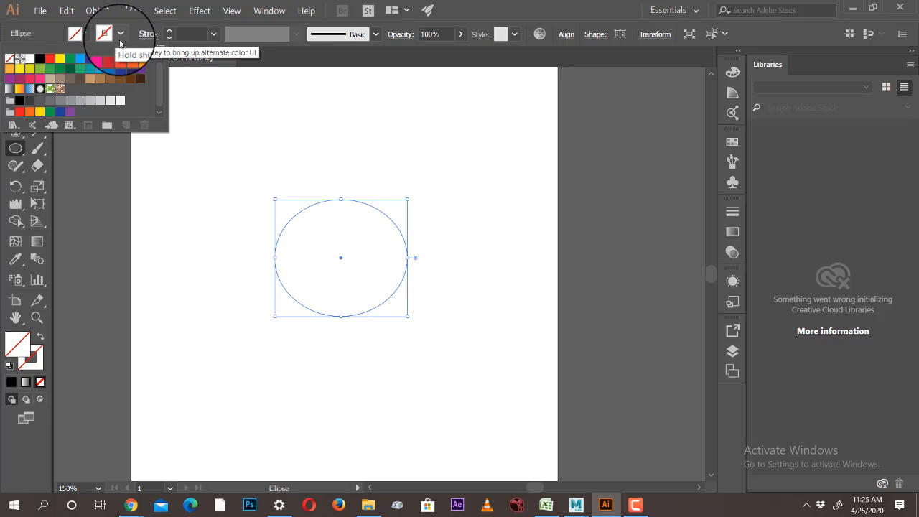
{"action": "left_click", "coordinate": [169, 31]}
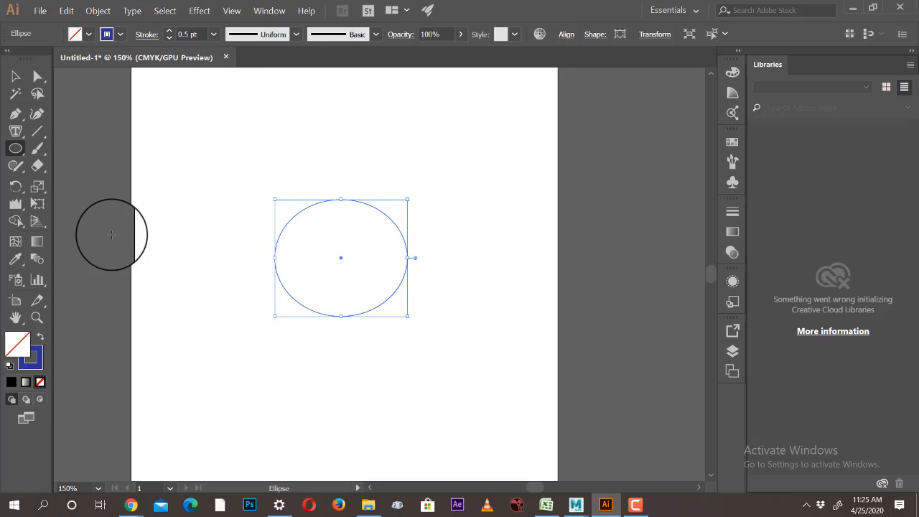
Fill the ellipse with placeholder text using the Area Type tool and move it to the artboard's upper right.
{"action": "left_click", "coordinate": [15, 130]}
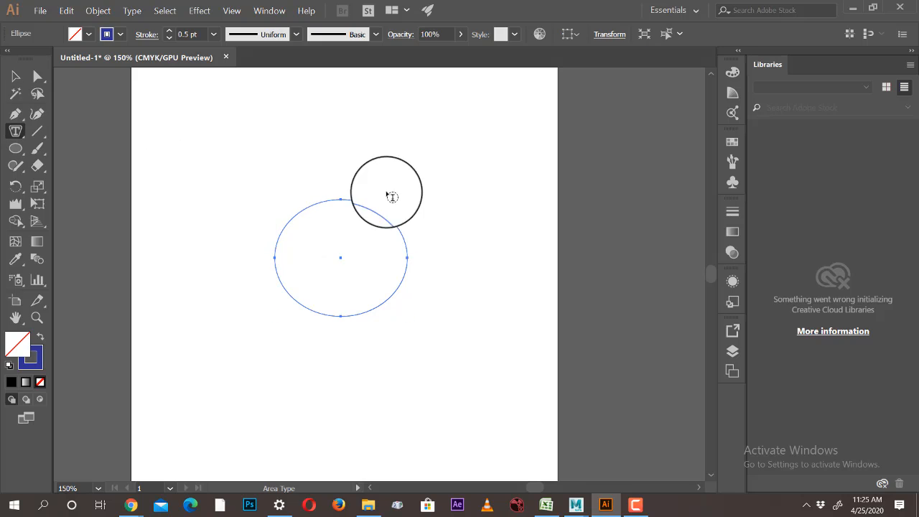
{"action": "left_click", "coordinate": [333, 207]}
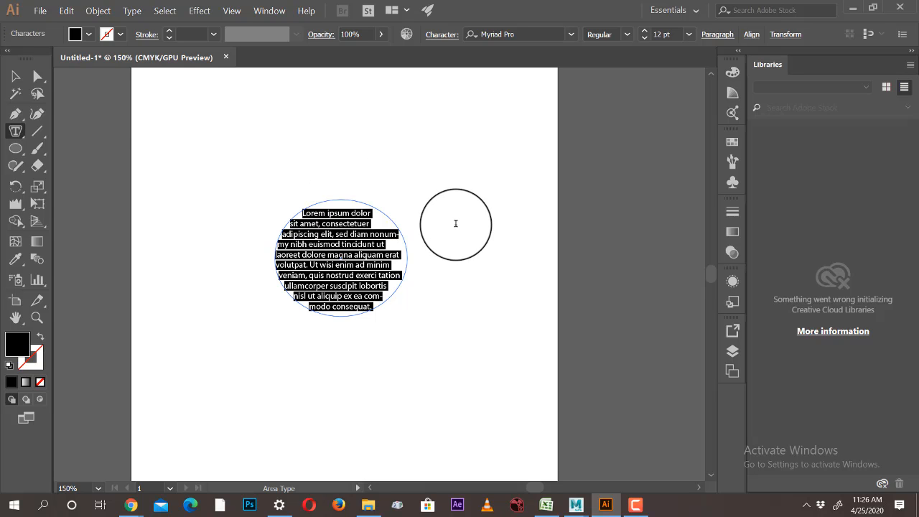
{"action": "left_click", "coordinate": [15, 76]}
{"action": "left_click", "coordinate": [351, 123]}
{"action": "left_click_drag", "start_coordinate": [480, 212], "coordinate": [494, 155]}
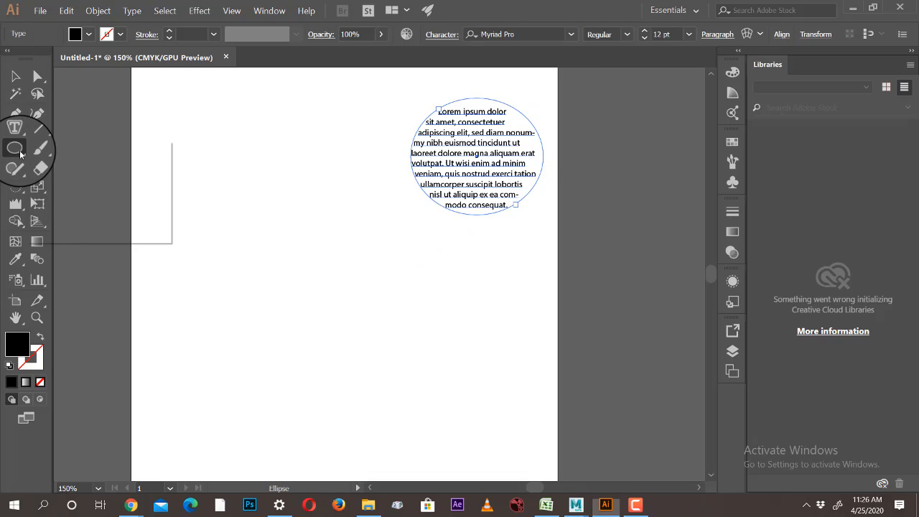
Draw a large, slightly tilted five-pointed star left of the elliptical text and set its fill to none.
{"action": "left_click_drag", "start_coordinate": [14, 148], "coordinate": [45, 214]}
{"action": "left_click_drag", "start_coordinate": [270, 257], "coordinate": [341, 332]}
{"action": "left_click", "coordinate": [15, 76]}
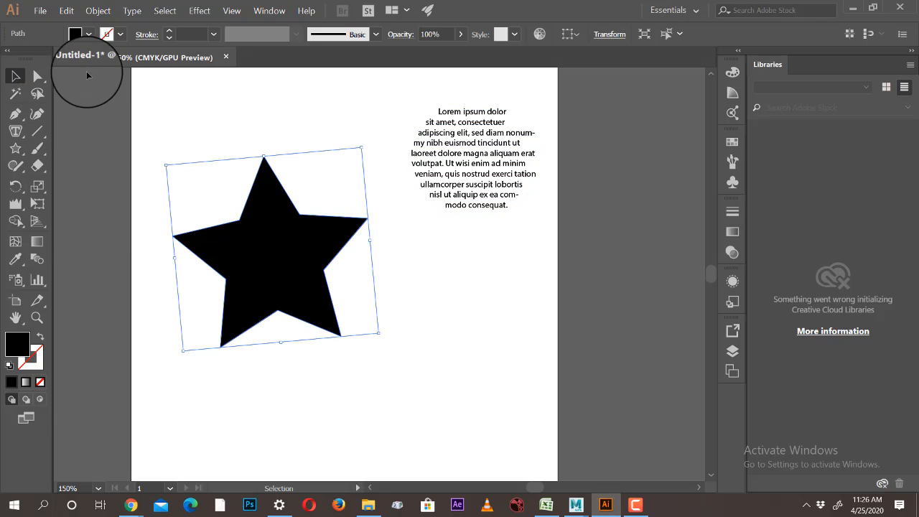
{"action": "left_click", "coordinate": [77, 36]}
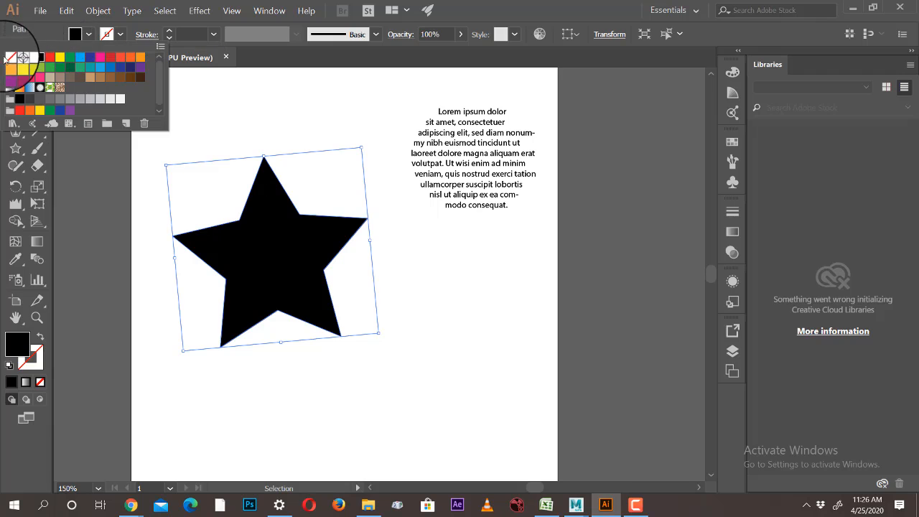
{"action": "left_click", "coordinate": [10, 57]}
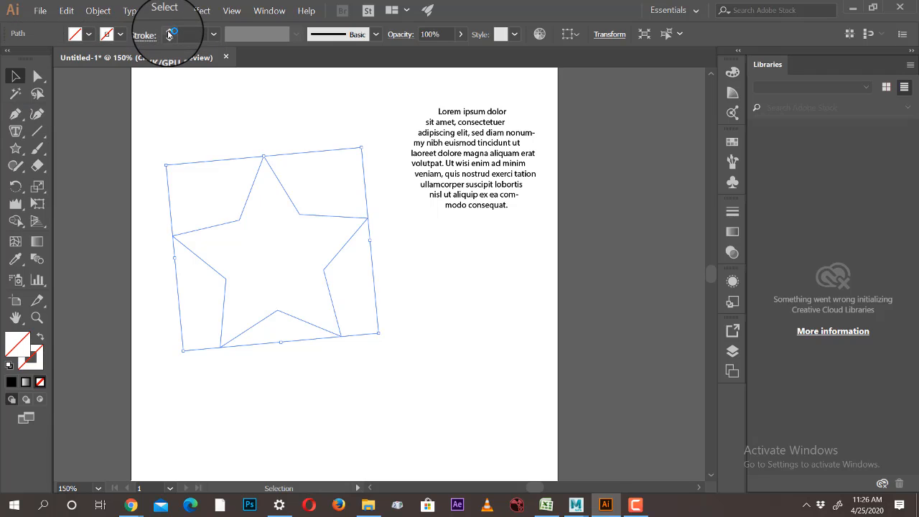
Give the unfilled star a red 1 pt stroke.
{"action": "left_click", "coordinate": [122, 36]}
{"action": "left_click", "coordinate": [112, 60]}
{"action": "left_click", "coordinate": [438, 348]}
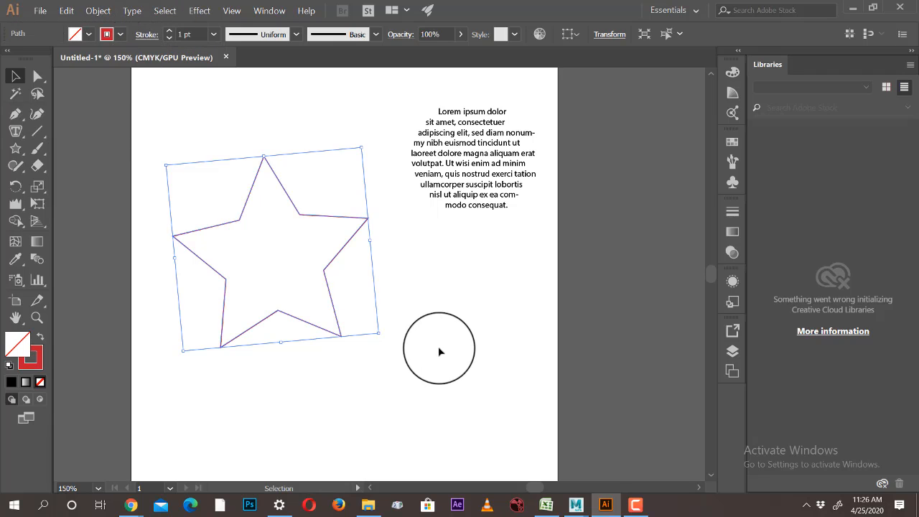
{"action": "left_click", "coordinate": [449, 370]}
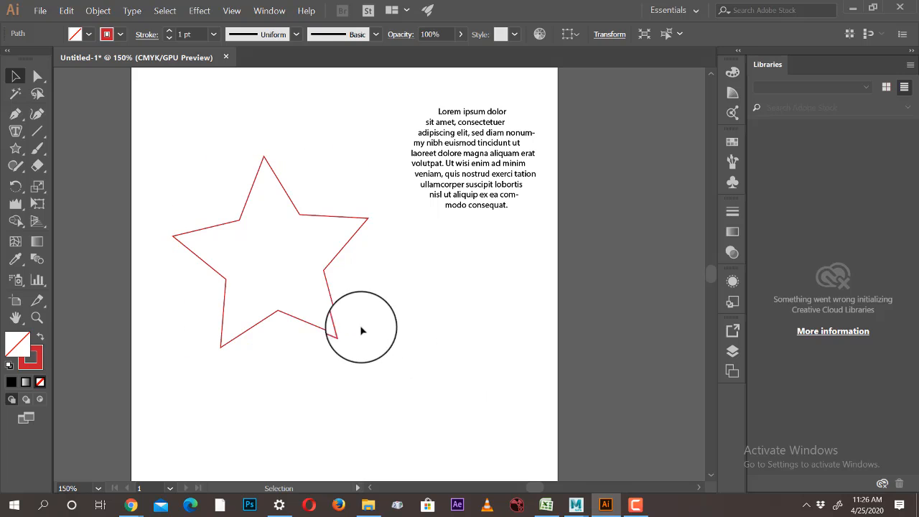
Fill the star with placeholder text using the Area Type tool.
{"action": "left_click", "coordinate": [330, 295]}
{"action": "left_click", "coordinate": [15, 130]}
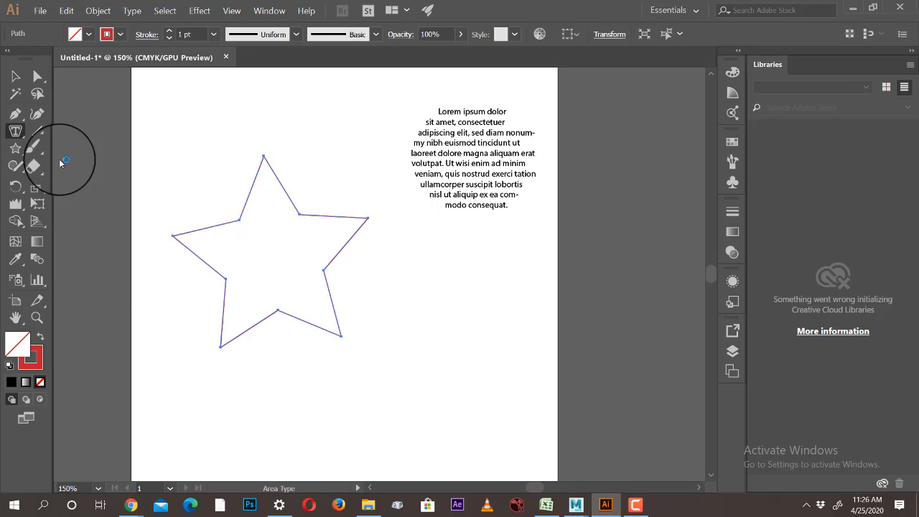
{"action": "left_click", "coordinate": [227, 230]}
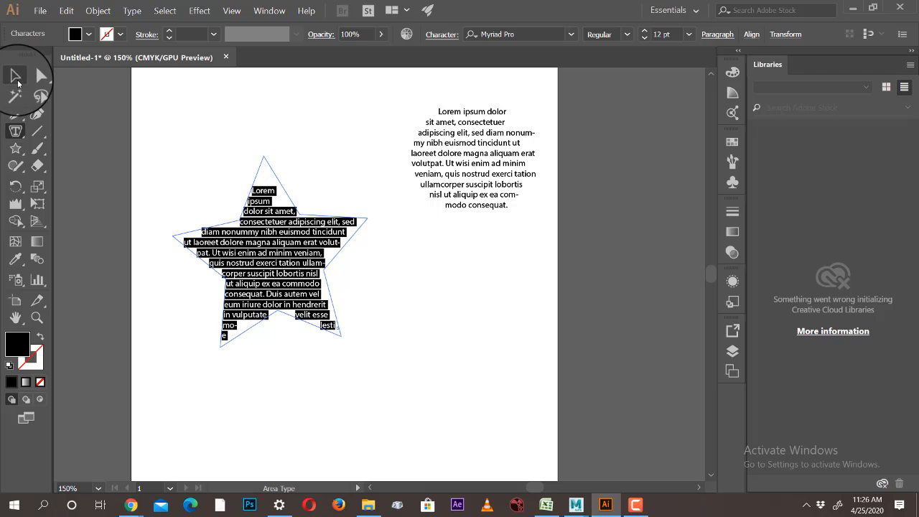
{"action": "left_click", "coordinate": [16, 76]}
{"action": "left_click", "coordinate": [482, 369]}
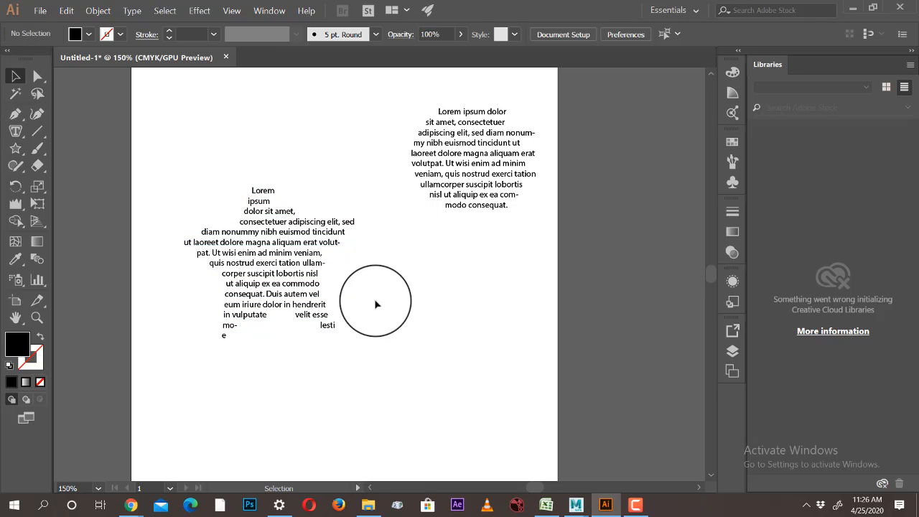
Move the star-shaped text up and the elliptical text down and left so the two blocks sit closely side by side.
{"action": "left_click_drag", "start_coordinate": [305, 260], "coordinate": [313, 193]}
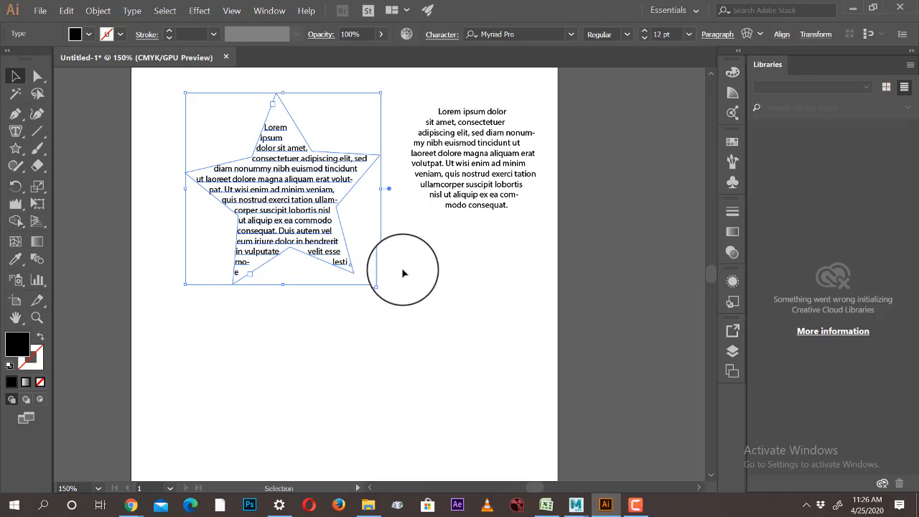
{"action": "left_click", "coordinate": [422, 283]}
{"action": "left_click_drag", "start_coordinate": [439, 214], "coordinate": [412, 252]}
{"action": "left_click", "coordinate": [404, 347]}
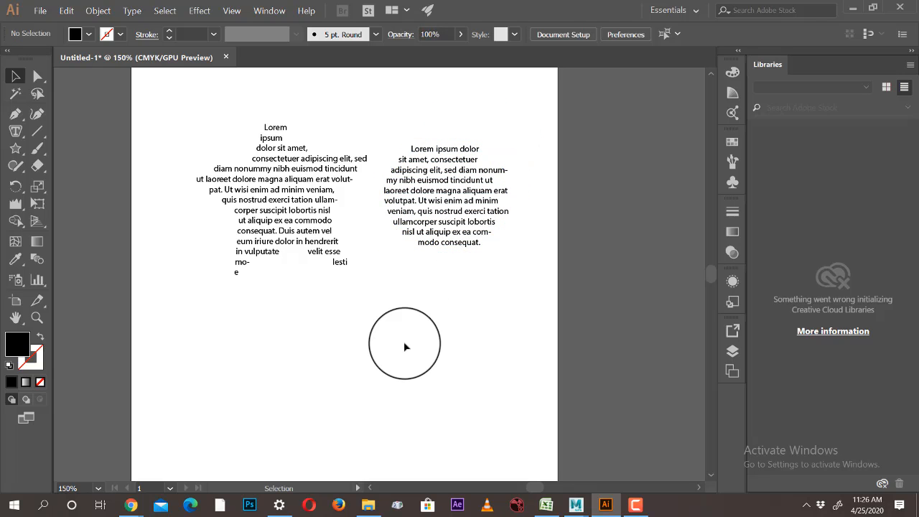
{"action": "left_click_drag", "start_coordinate": [405, 346], "coordinate": [320, 194]}
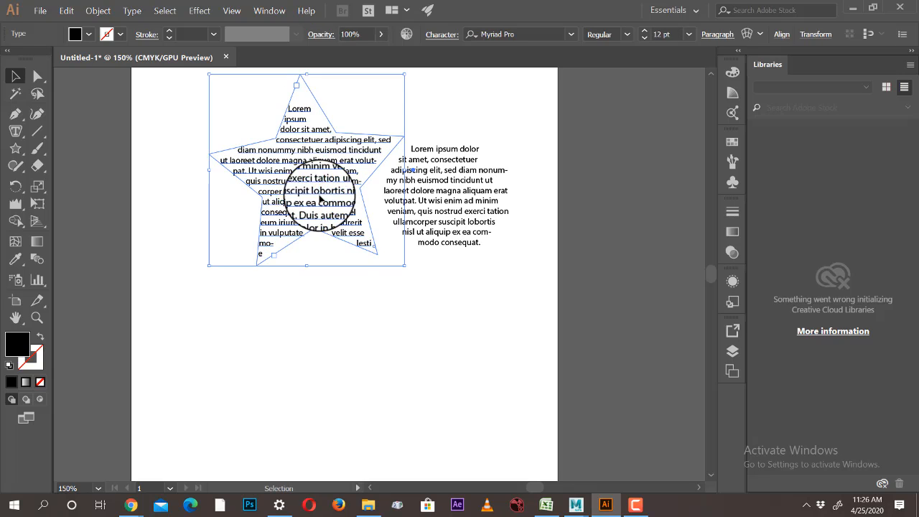
{"action": "left_click_drag", "start_coordinate": [339, 310], "coordinate": [469, 349]}
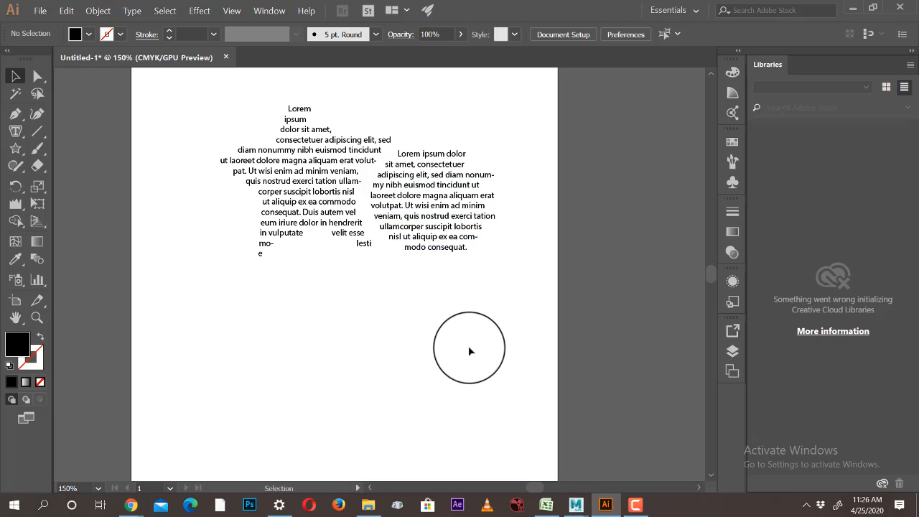
{"action": "left_click_drag", "start_coordinate": [469, 351], "coordinate": [363, 345]}
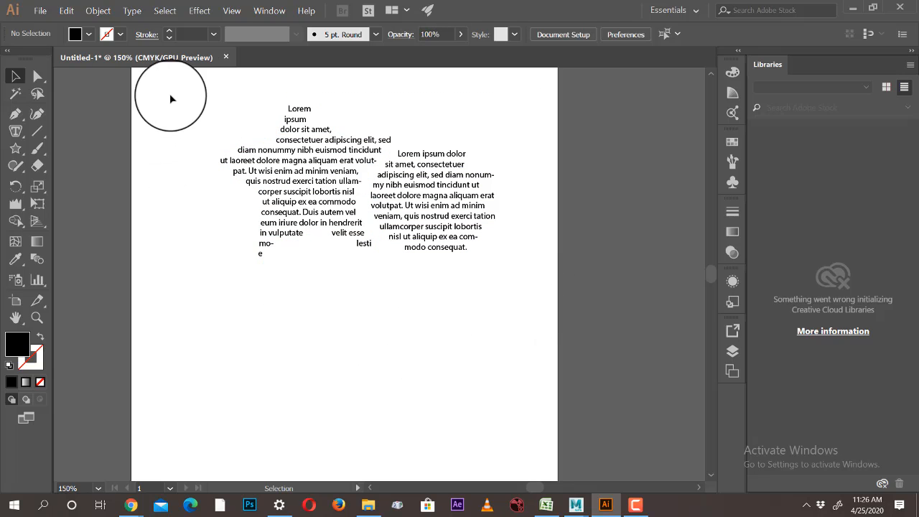
Clear the artboard and draw an open, arch-shaped curved path across its middle with the Pen tool.
{"action": "key", "text": "ctrl+a"}
{"action": "key", "text": "Delete"}
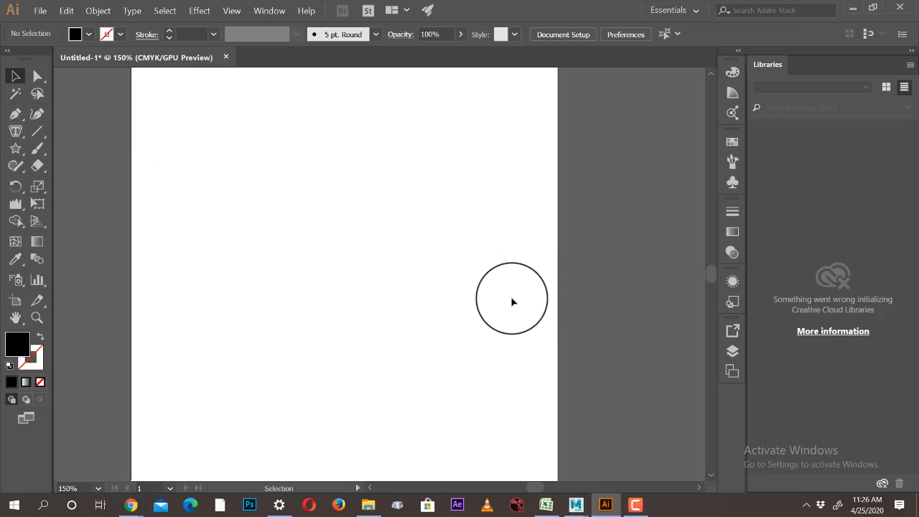
{"action": "left_click", "coordinate": [15, 131]}
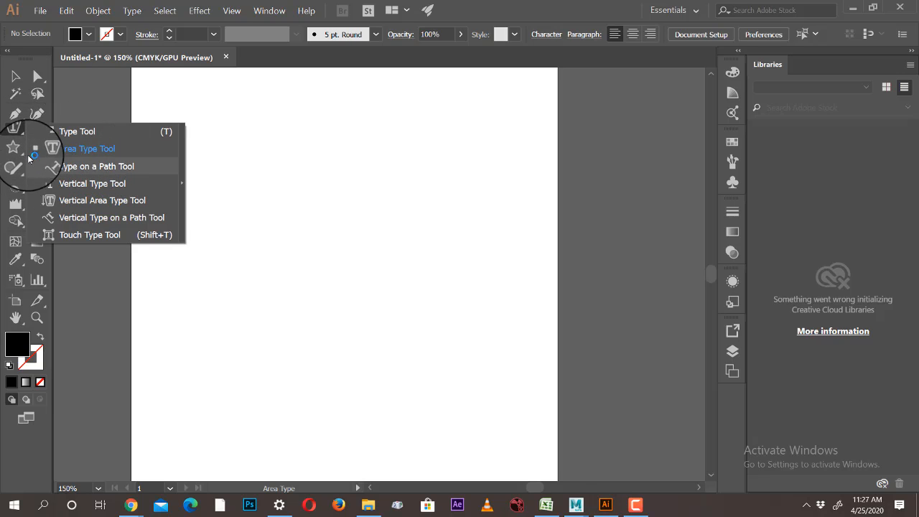
{"action": "left_click", "coordinate": [15, 115]}
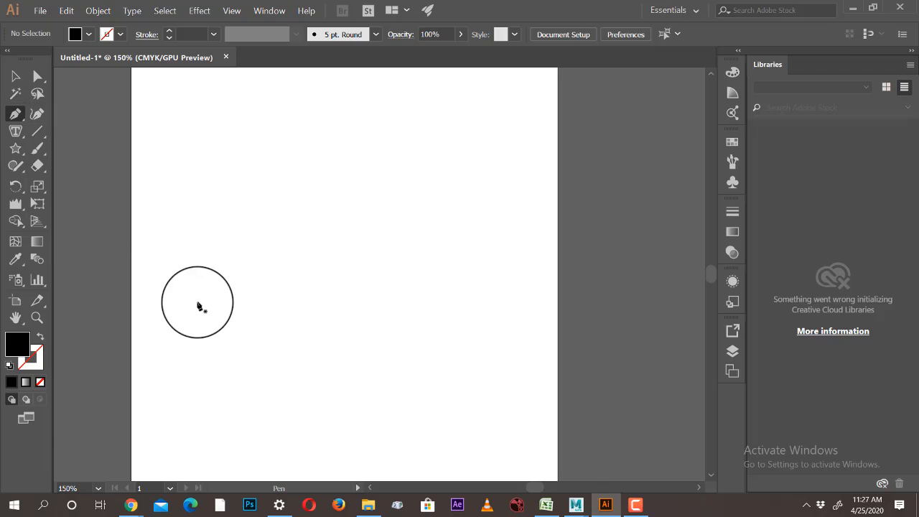
{"action": "left_click_drag", "start_coordinate": [270, 219], "coordinate": [269, 209]}
{"action": "left_click_drag", "start_coordinate": [380, 204], "coordinate": [451, 205]}
{"action": "left_click_drag", "start_coordinate": [488, 302], "coordinate": [515, 328]}
{"action": "left_click_drag", "start_coordinate": [513, 372], "coordinate": [525, 379]}
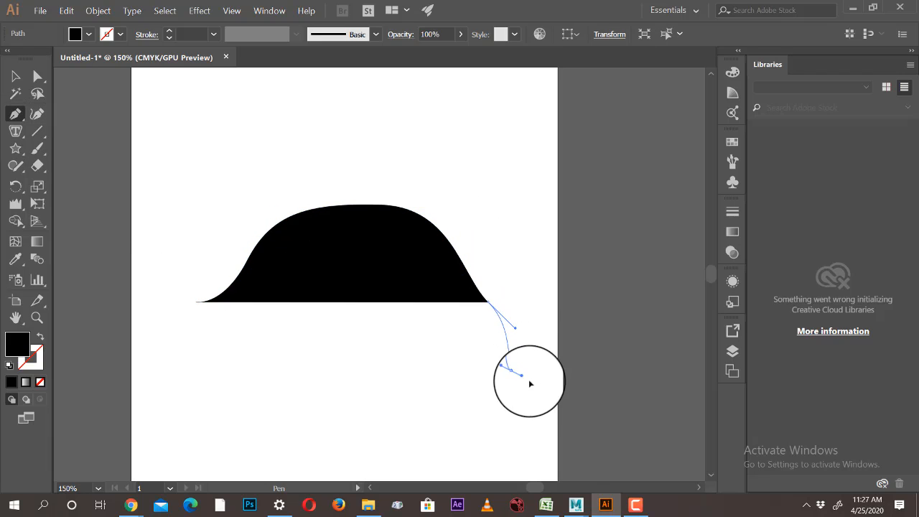
Remove the curved path's fill and give it a red 1 pt stroke.
{"action": "left_click", "coordinate": [16, 75]}
{"action": "left_click", "coordinate": [254, 127]}
{"action": "left_click", "coordinate": [400, 215]}
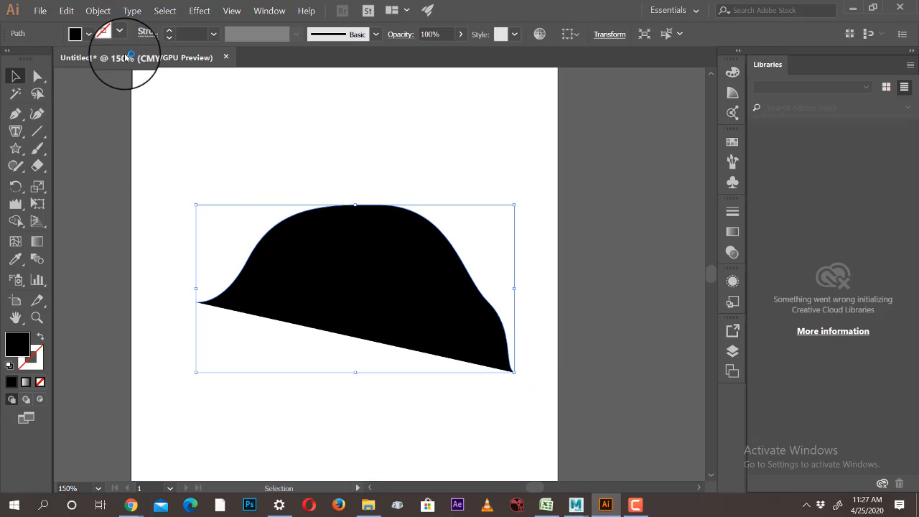
{"action": "left_click", "coordinate": [85, 35]}
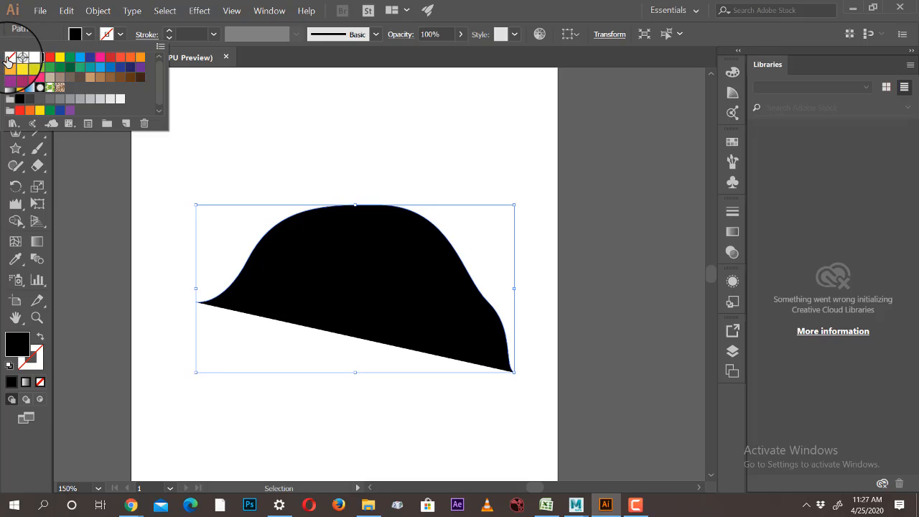
{"action": "left_click", "coordinate": [9, 59]}
{"action": "left_click", "coordinate": [121, 34]}
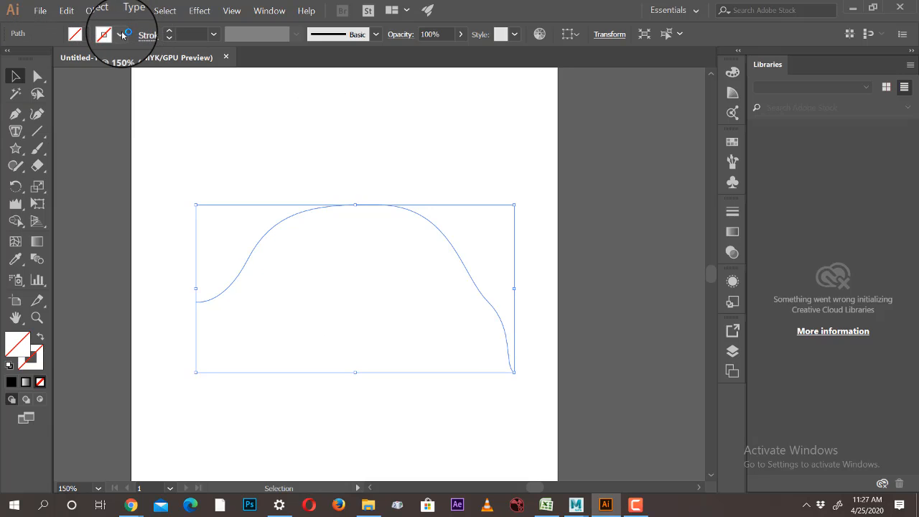
{"action": "left_click", "coordinate": [120, 34]}
{"action": "left_click", "coordinate": [110, 58]}
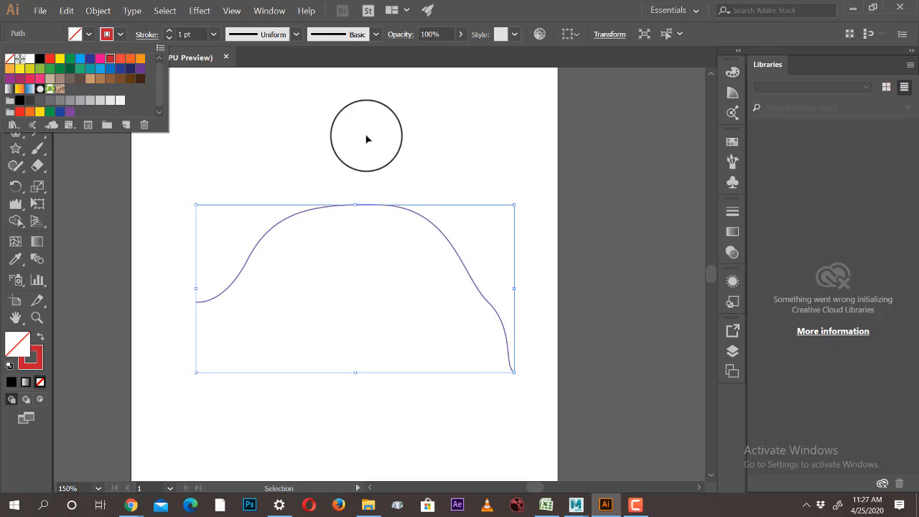
{"action": "left_click", "coordinate": [366, 138]}
Run placeholder text along the curved path from near its left end using the Type on a Path tool.
{"action": "left_click", "coordinate": [15, 131]}
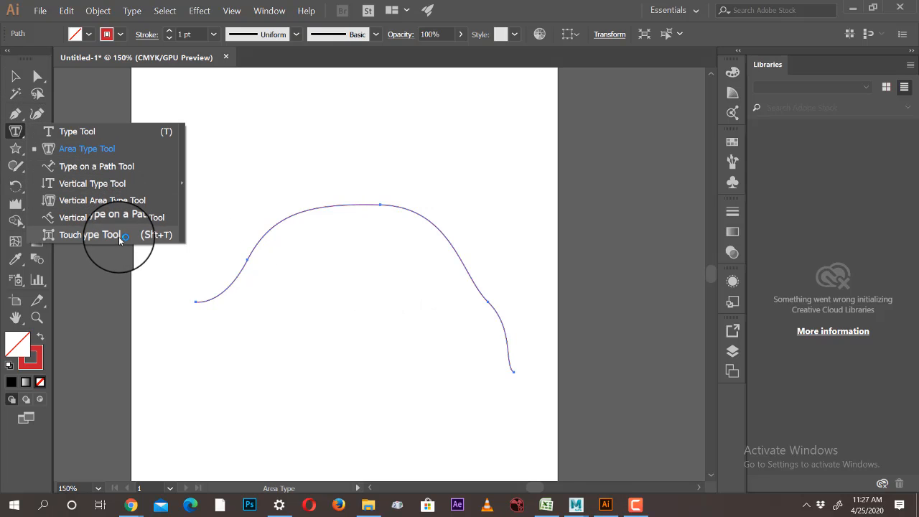
{"action": "left_click", "coordinate": [96, 166]}
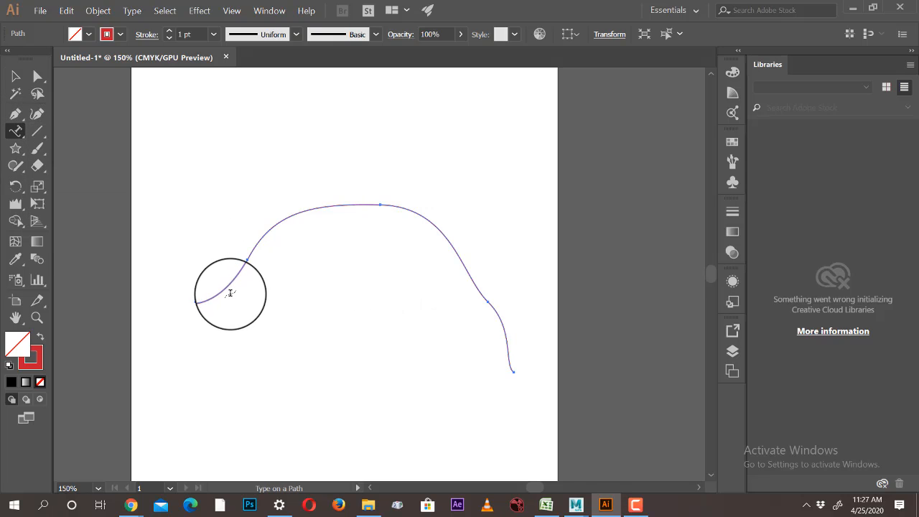
{"action": "left_click", "coordinate": [15, 132]}
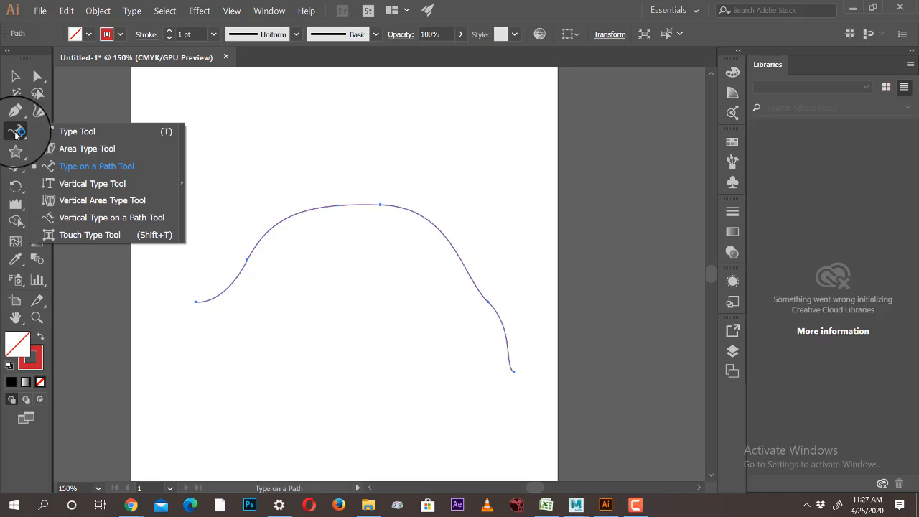
{"action": "left_click", "coordinate": [78, 168]}
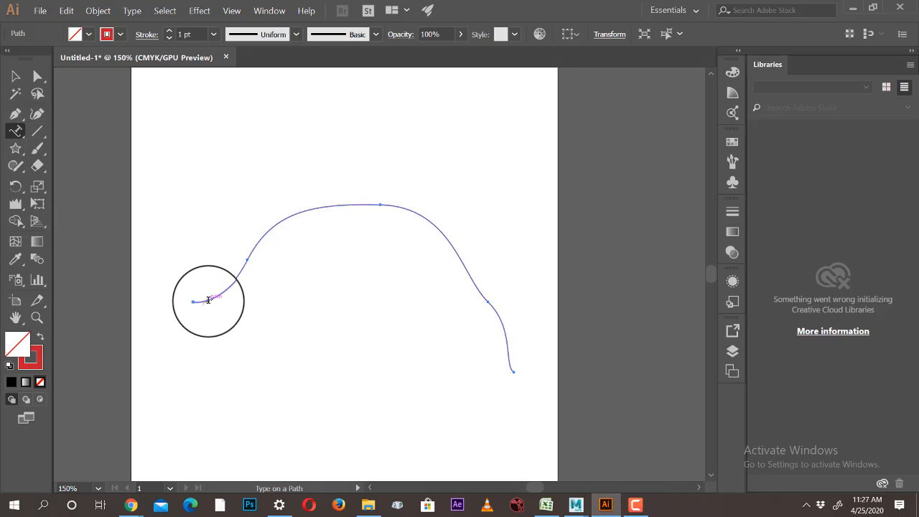
{"action": "left_click", "coordinate": [208, 300]}
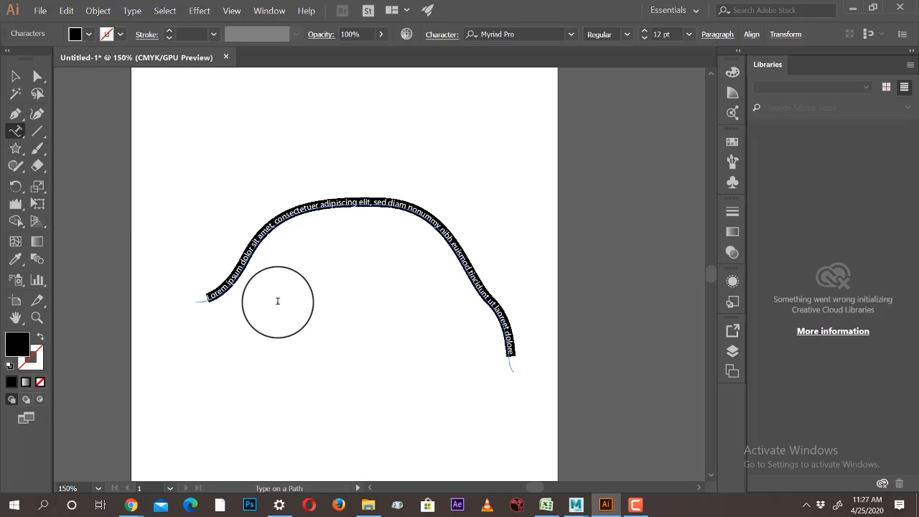
{"action": "left_click", "coordinate": [15, 75]}
{"action": "left_click", "coordinate": [554, 201]}
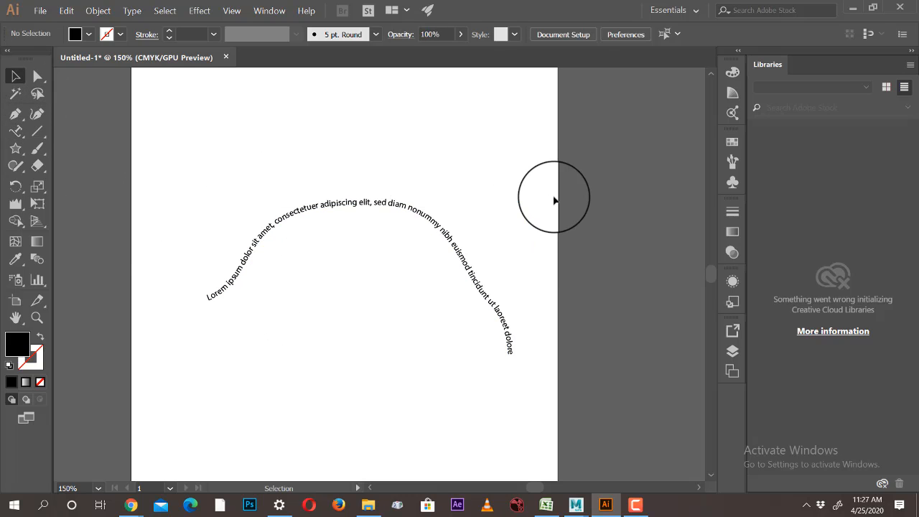
Delete the curved path text and draw a black-filled ellipse in the middle of the artboard.
{"action": "left_click", "coordinate": [368, 208]}
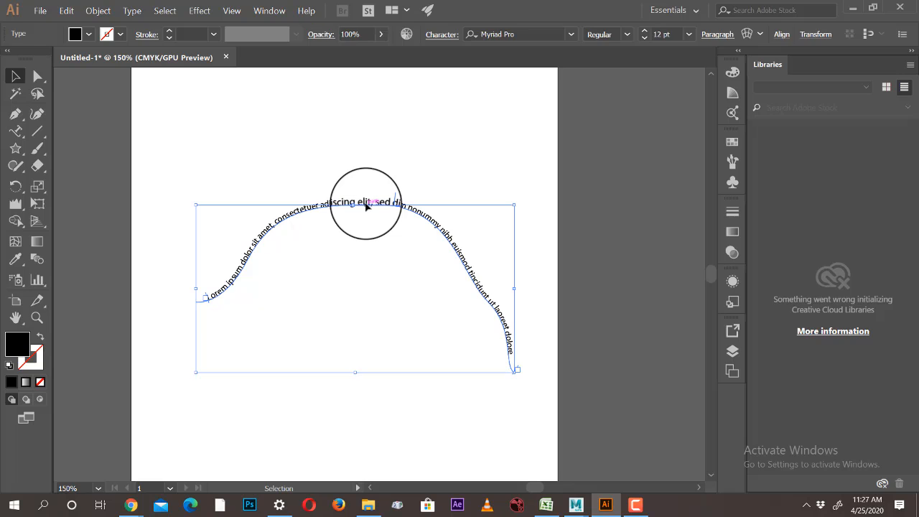
{"action": "key", "text": "Delete"}
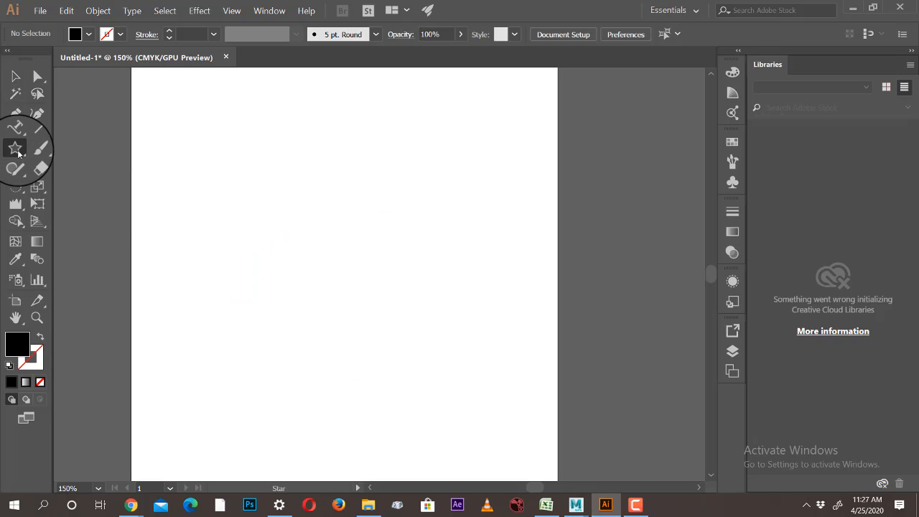
{"action": "left_click_drag", "start_coordinate": [16, 149], "coordinate": [81, 183]}
{"action": "left_click_drag", "start_coordinate": [285, 200], "coordinate": [433, 332]}
Run placeholder text around the ellipse's outline with the Type on a Path tool, starting at its upper left.
{"action": "left_click", "coordinate": [17, 76]}
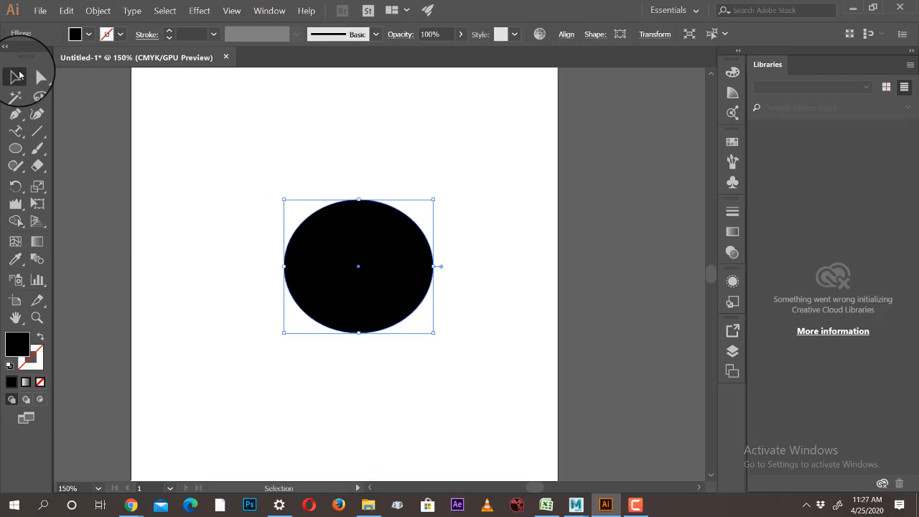
{"action": "left_click", "coordinate": [15, 130]}
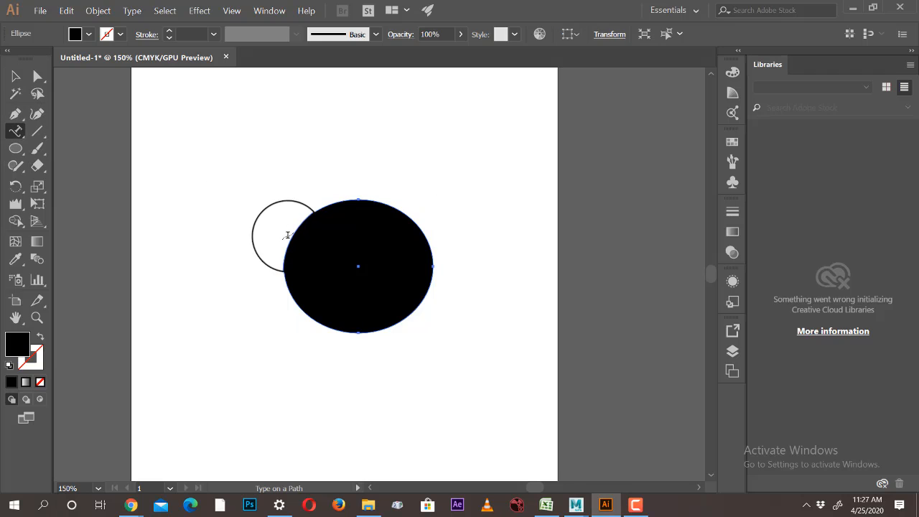
{"action": "left_click", "coordinate": [290, 237]}
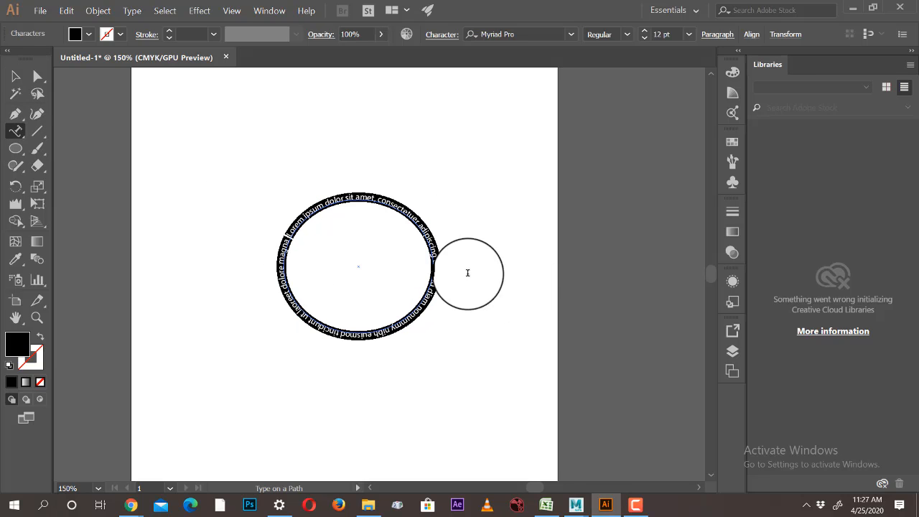
Finish editing the circular path text and move it higher on the artboard.
{"action": "left_click", "coordinate": [16, 76]}
{"action": "left_click", "coordinate": [496, 171]}
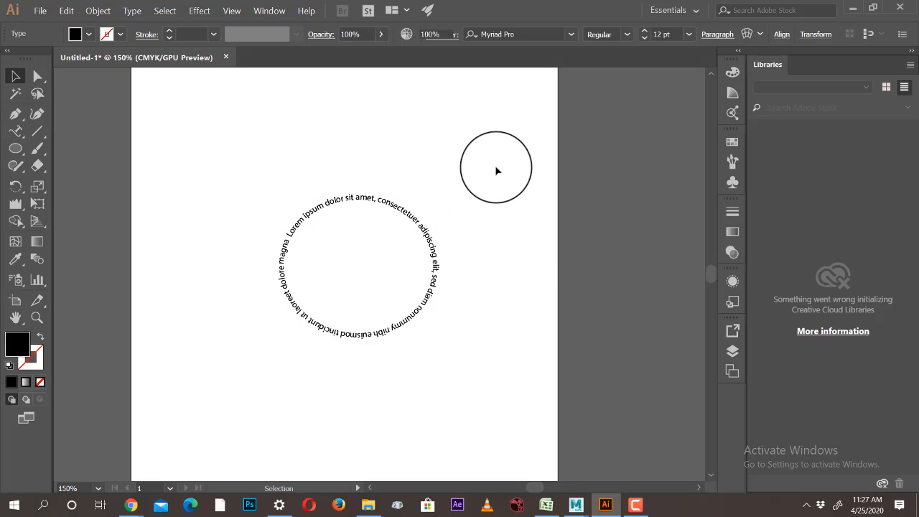
{"action": "left_click_drag", "start_coordinate": [496, 171], "coordinate": [372, 140]}
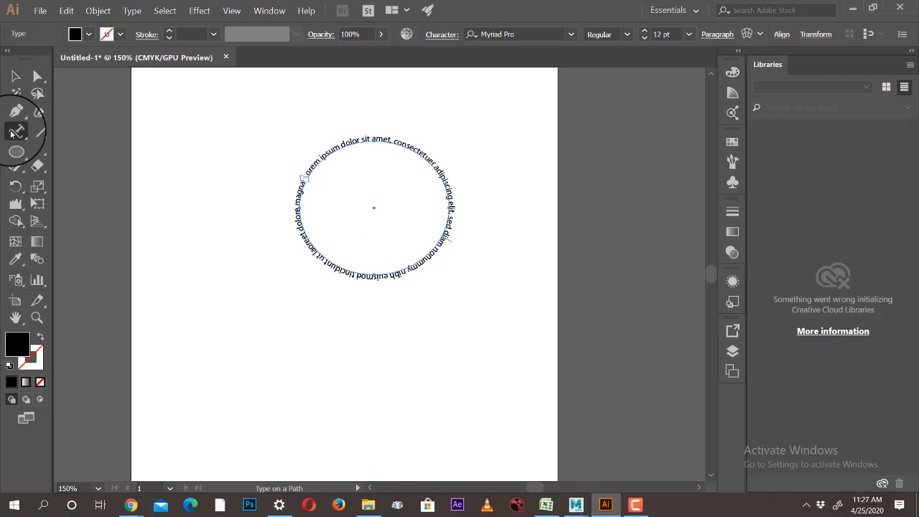
Add vertical "Lorem ipsum" placeholder text with the Vertical Type Tool and move it to the artboard's upper-left corner.
{"action": "left_click_drag", "start_coordinate": [12, 134], "coordinate": [97, 166]}
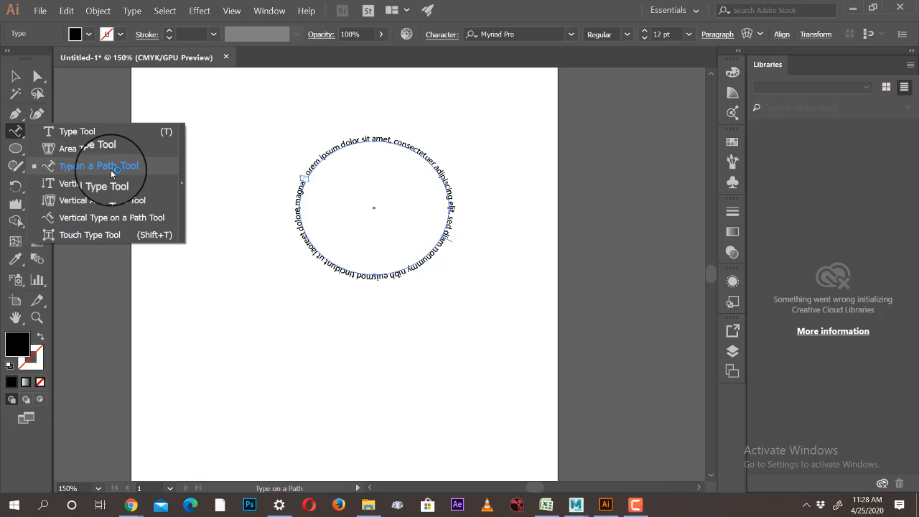
{"action": "left_click", "coordinate": [70, 183]}
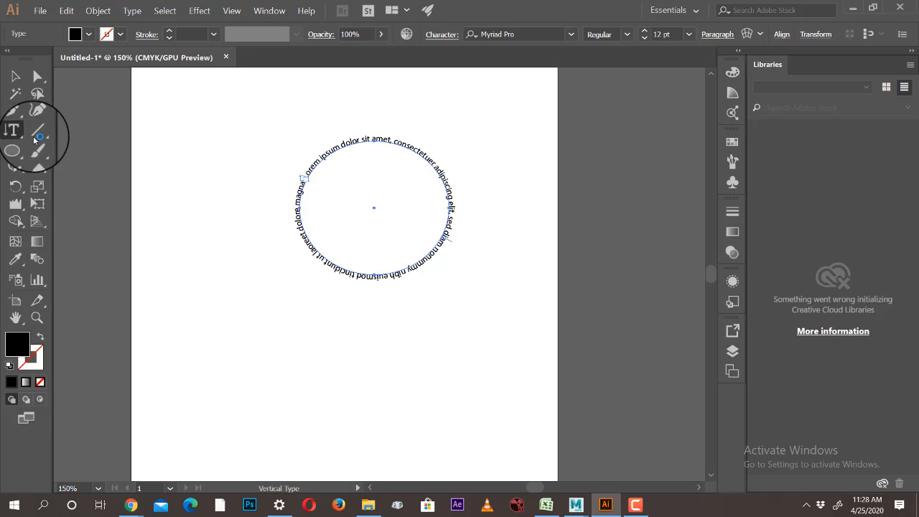
{"action": "left_click_drag", "start_coordinate": [18, 131], "coordinate": [120, 187]}
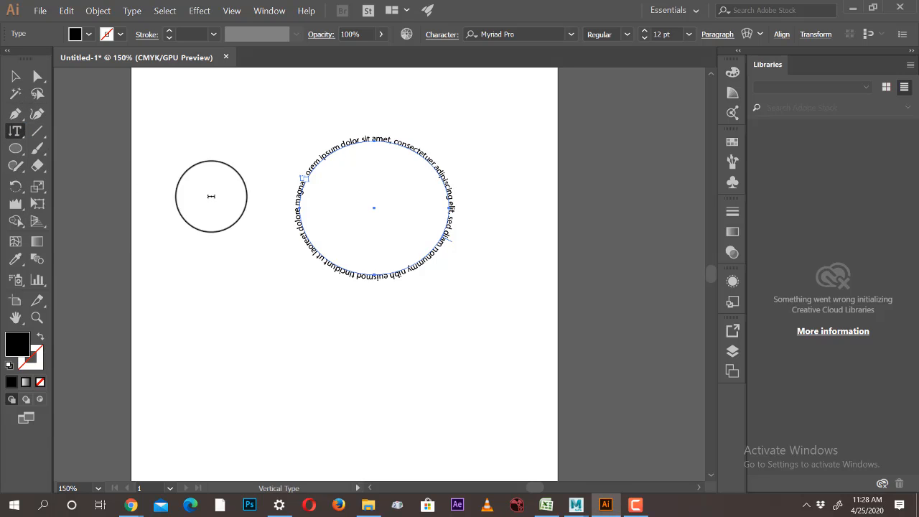
{"action": "left_click", "coordinate": [178, 178]}
{"action": "left_click", "coordinate": [15, 76]}
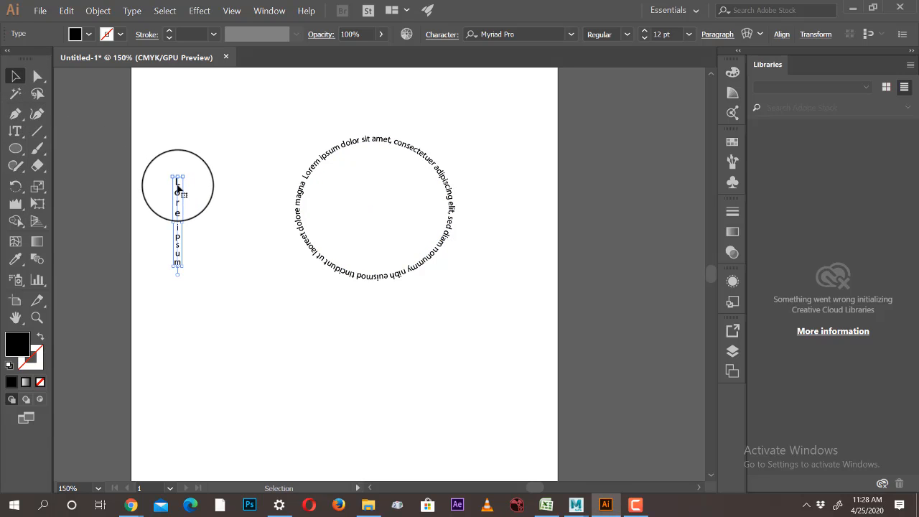
{"action": "left_click_drag", "start_coordinate": [177, 185], "coordinate": [147, 110]}
Move the circular path text beside the vertical text and scale it down slightly to a 10.53 pt font size.
{"action": "left_click_drag", "start_coordinate": [302, 193], "coordinate": [180, 133]}
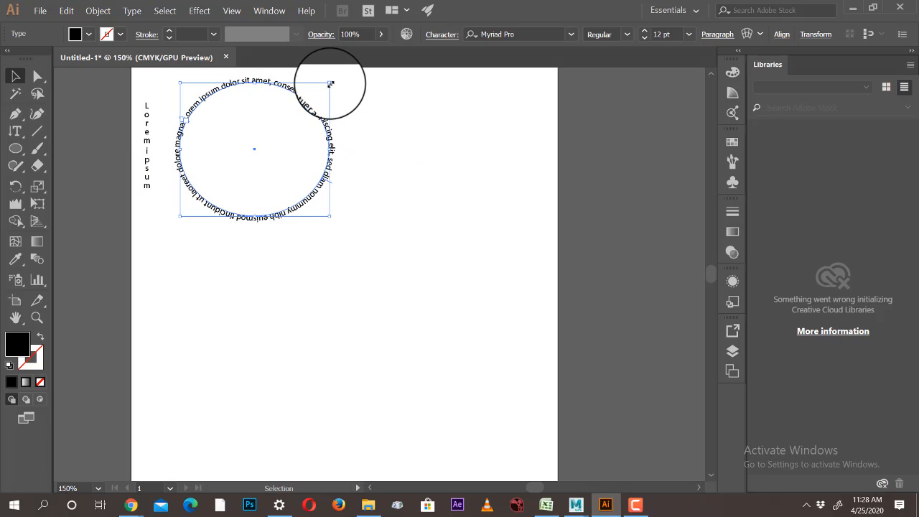
{"action": "left_click_drag", "start_coordinate": [329, 80], "coordinate": [309, 101]}
{"action": "left_click", "coordinate": [431, 146]}
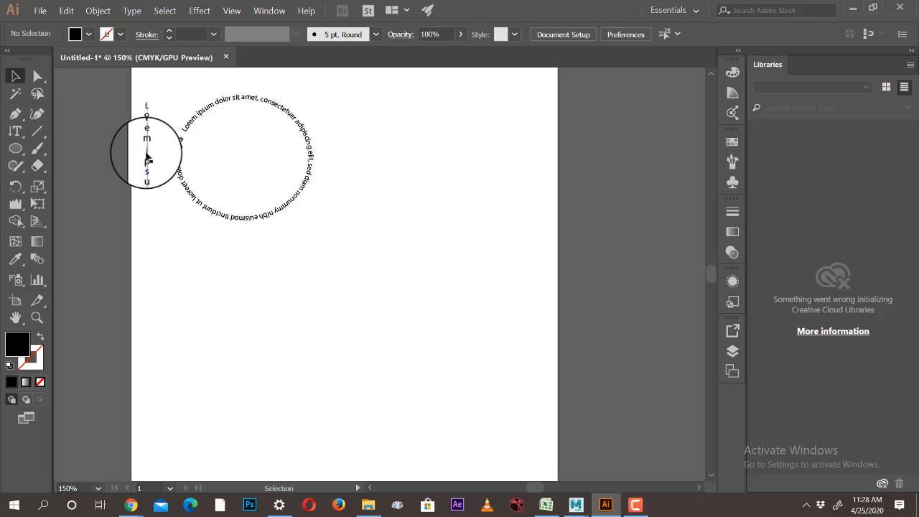
{"action": "left_click", "coordinate": [148, 155]}
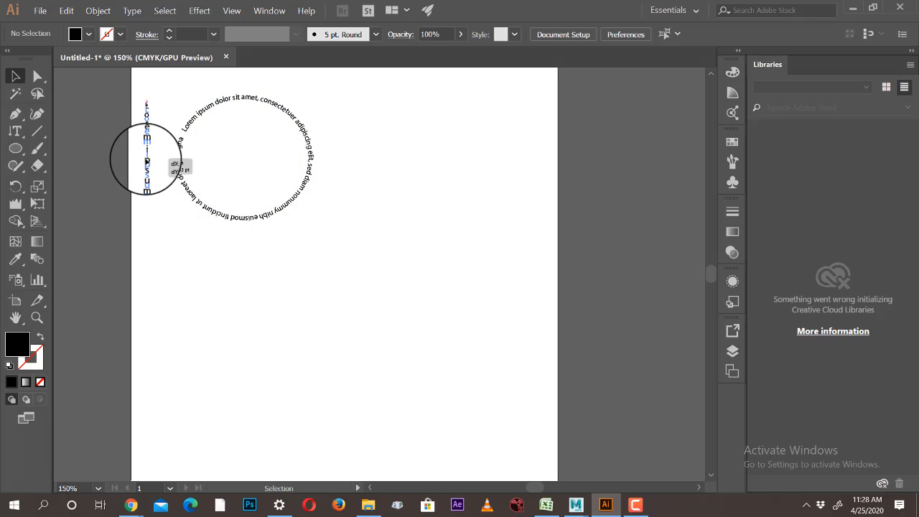
Draw a black-filled ellipse in the empty area to the right of the circular path text.
{"action": "left_click", "coordinate": [11, 136]}
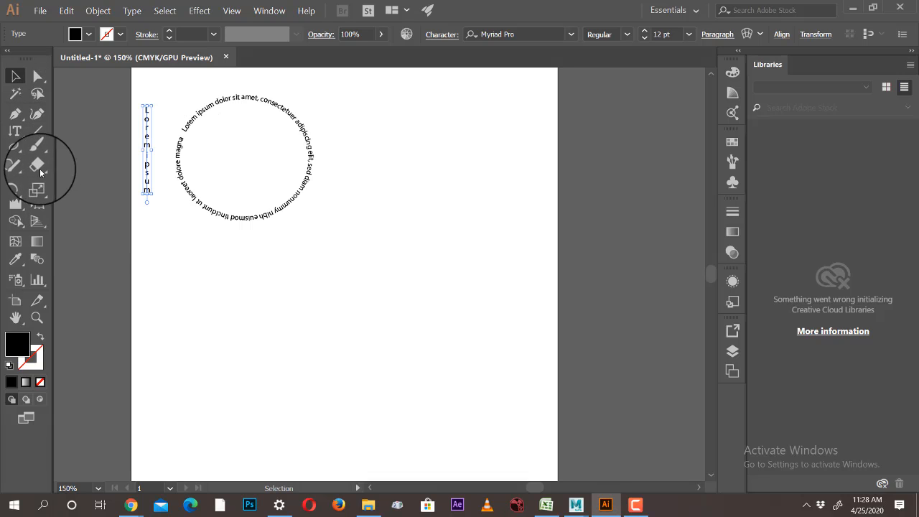
{"action": "left_click", "coordinate": [22, 153]}
{"action": "left_click_drag", "start_coordinate": [387, 119], "coordinate": [506, 232]}
{"action": "left_click", "coordinate": [15, 76]}
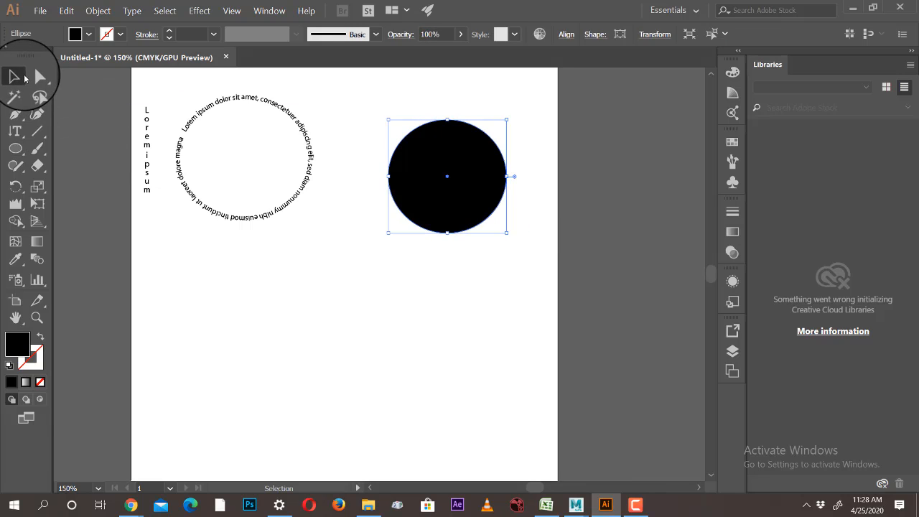
Run placeholder text around the black ellipse's outline with the Vertical Type on a Path Tool.
{"action": "left_click", "coordinate": [19, 132]}
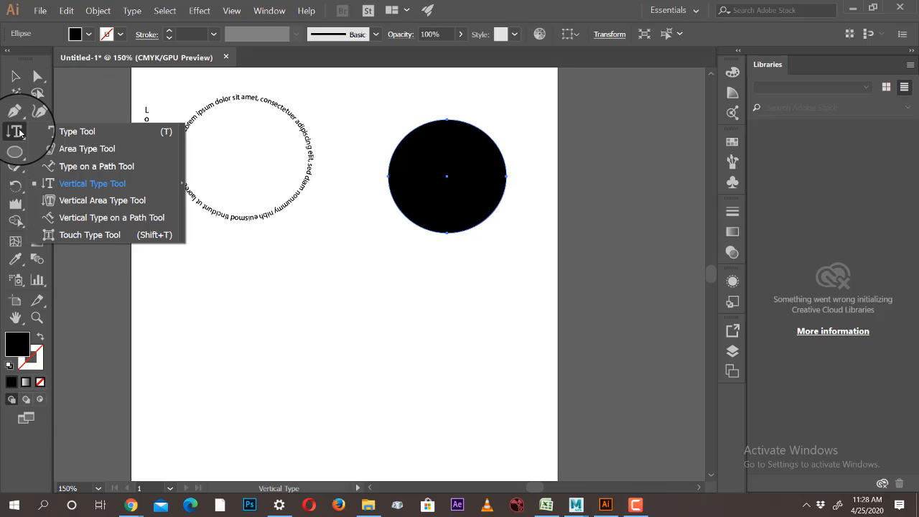
{"action": "left_click", "coordinate": [99, 220]}
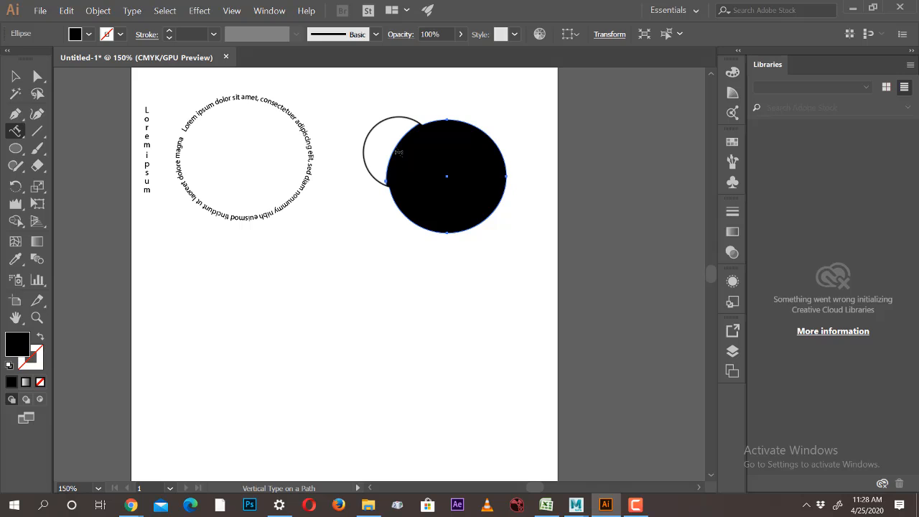
{"action": "left_click", "coordinate": [396, 151]}
{"action": "left_click", "coordinate": [15, 76]}
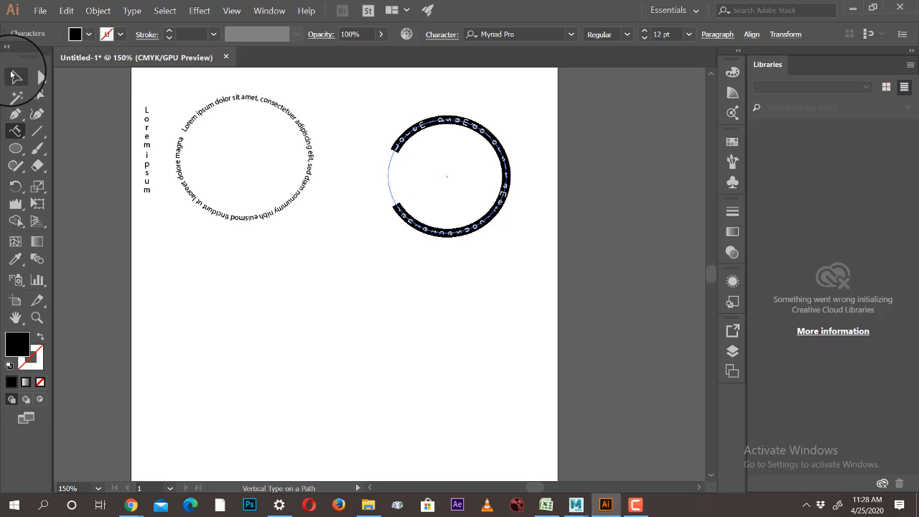
{"action": "left_click", "coordinate": [410, 150]}
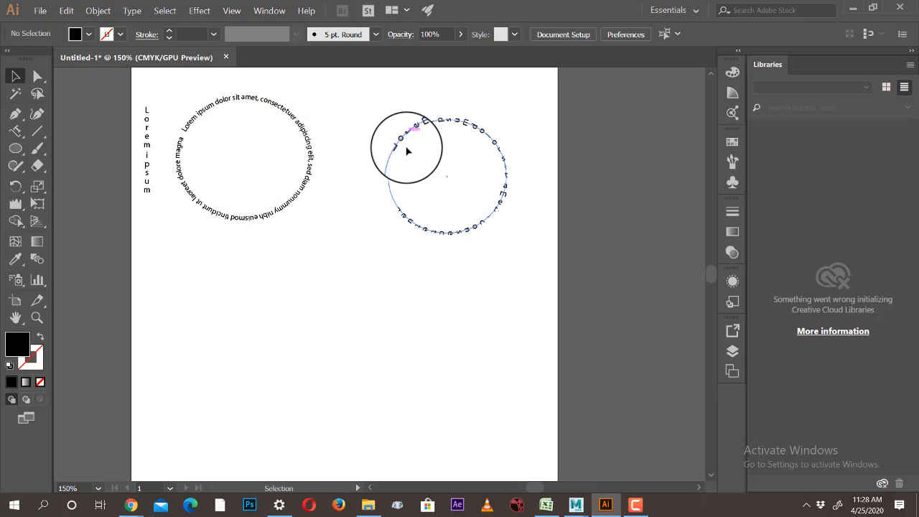
{"action": "left_click_drag", "start_coordinate": [377, 149], "coordinate": [195, 115]}
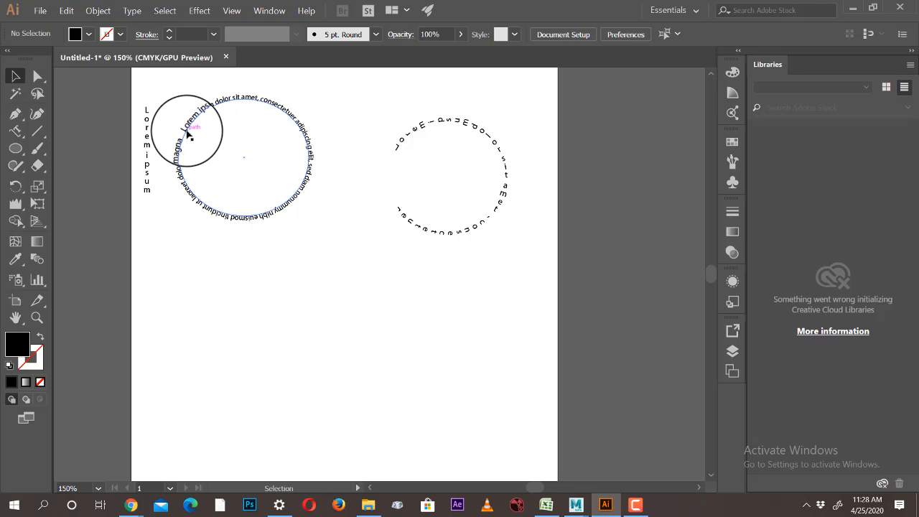
{"action": "left_click_drag", "start_coordinate": [195, 127], "coordinate": [244, 106]}
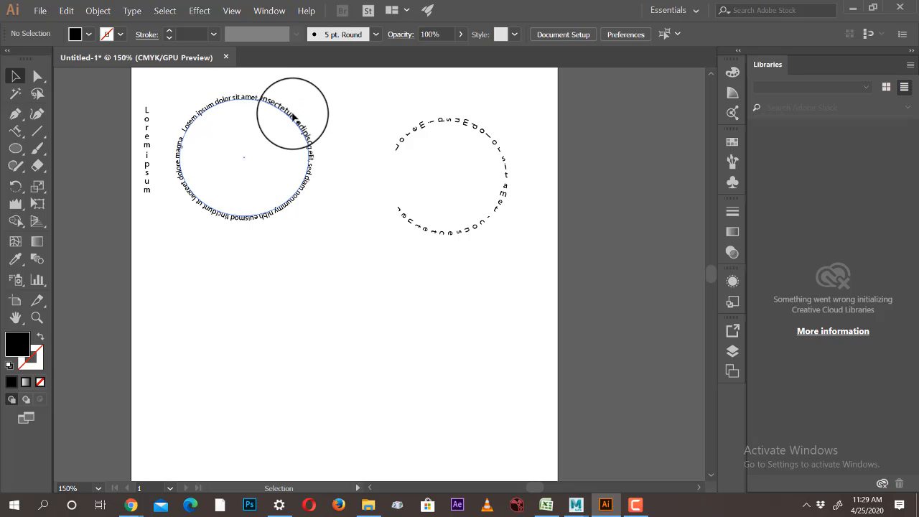
{"action": "left_click_drag", "start_coordinate": [302, 135], "coordinate": [274, 107]}
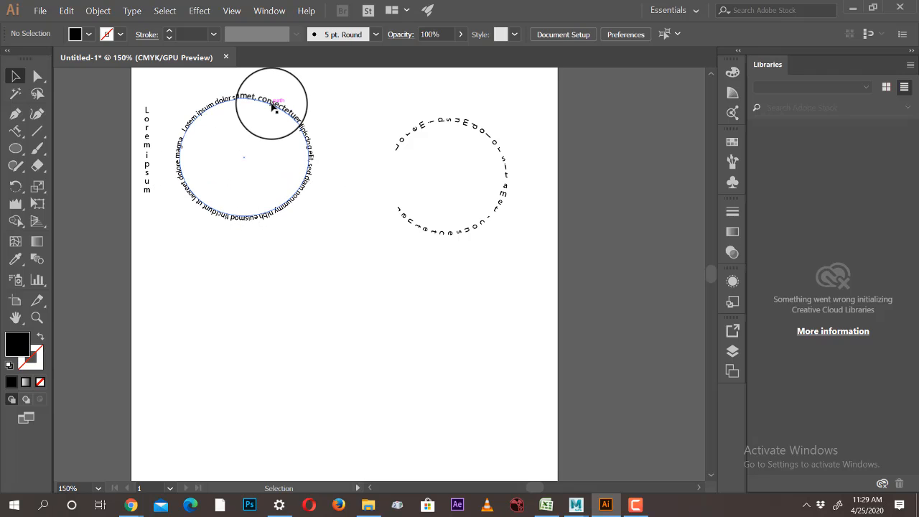
{"action": "left_click", "coordinate": [272, 104]}
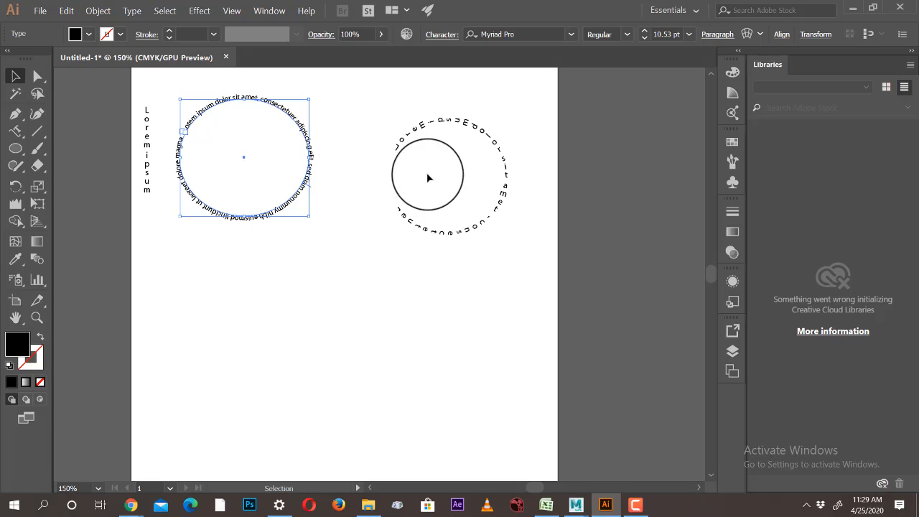
Move the vertical-type path text closer to the circular path text, level with it, and deselect it.
{"action": "left_click_drag", "start_coordinate": [411, 144], "coordinate": [338, 205]}
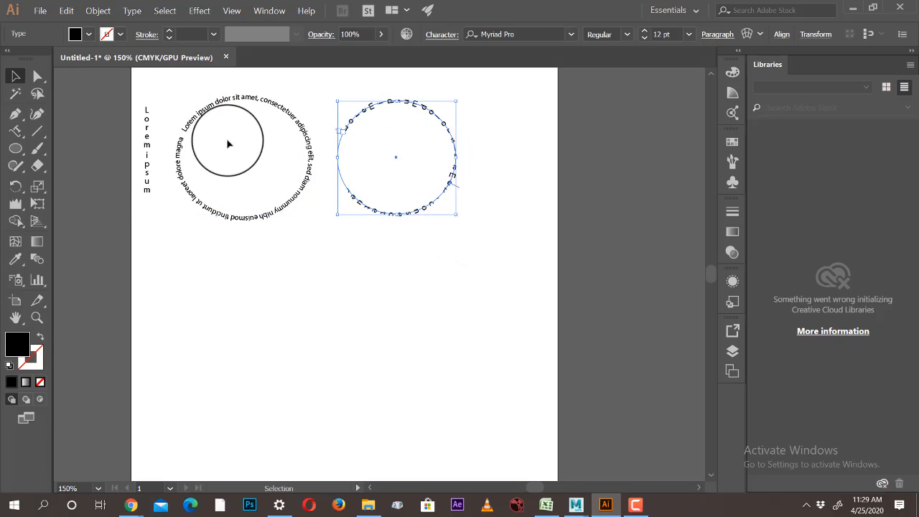
{"action": "left_click", "coordinate": [323, 246]}
{"action": "left_click_drag", "start_coordinate": [323, 246], "coordinate": [375, 211]}
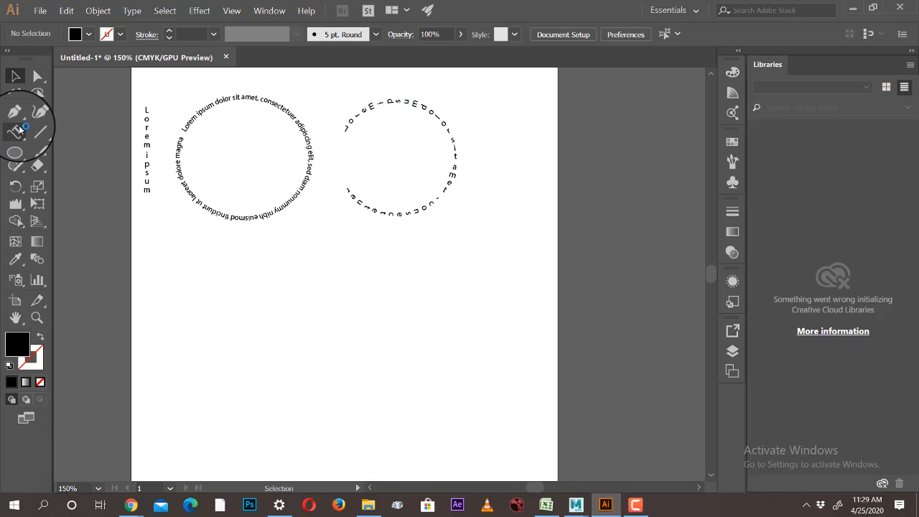
Add horizontal point text reading "TOUCH TOOL" below the two text circles with the Type Tool.
{"action": "left_click_drag", "start_coordinate": [20, 129], "coordinate": [116, 225]}
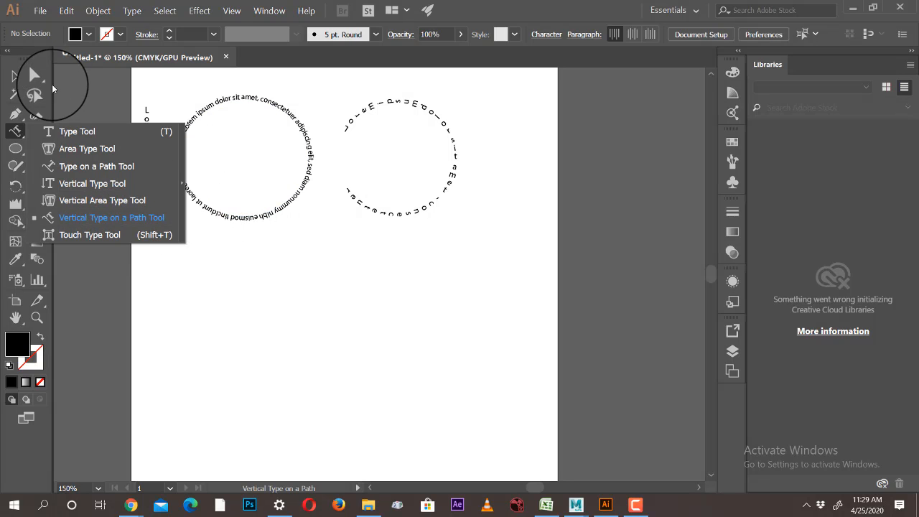
{"action": "left_click", "coordinate": [16, 76]}
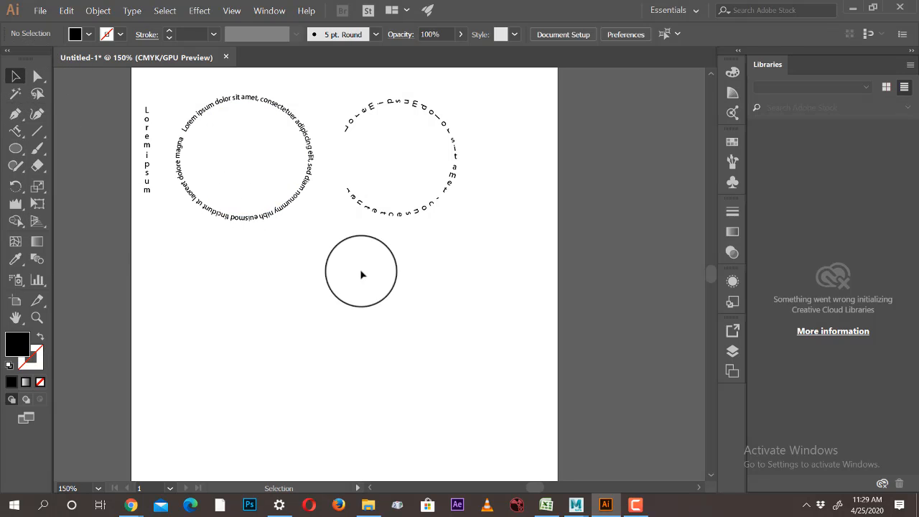
{"action": "left_click", "coordinate": [16, 131]}
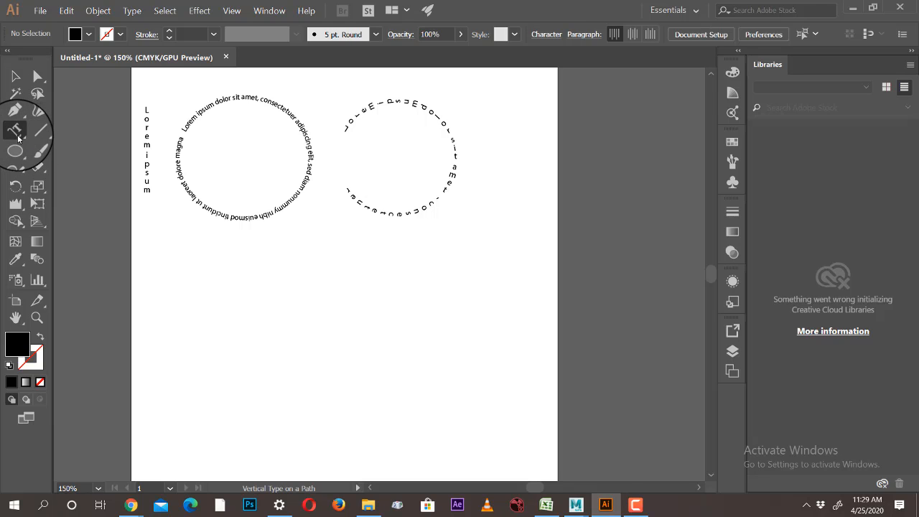
{"action": "left_click_drag", "start_coordinate": [16, 131], "coordinate": [86, 215]}
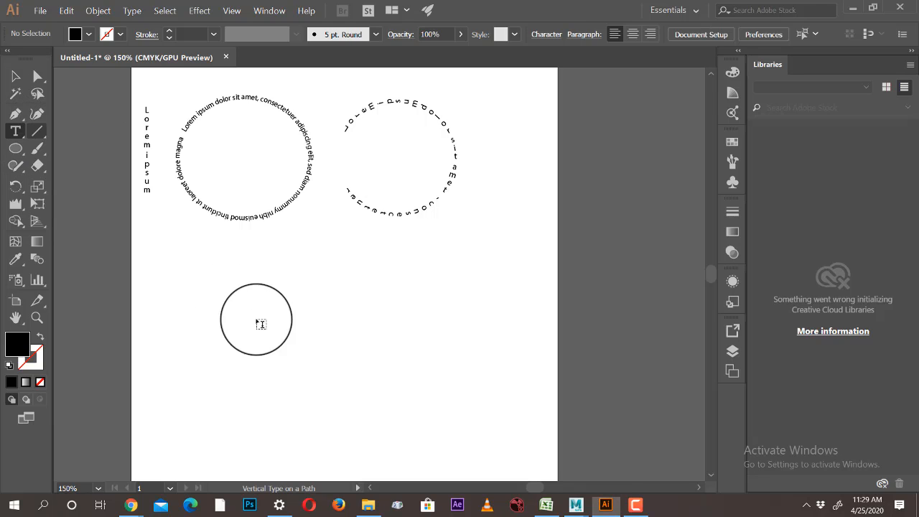
{"action": "left_click", "coordinate": [248, 340]}
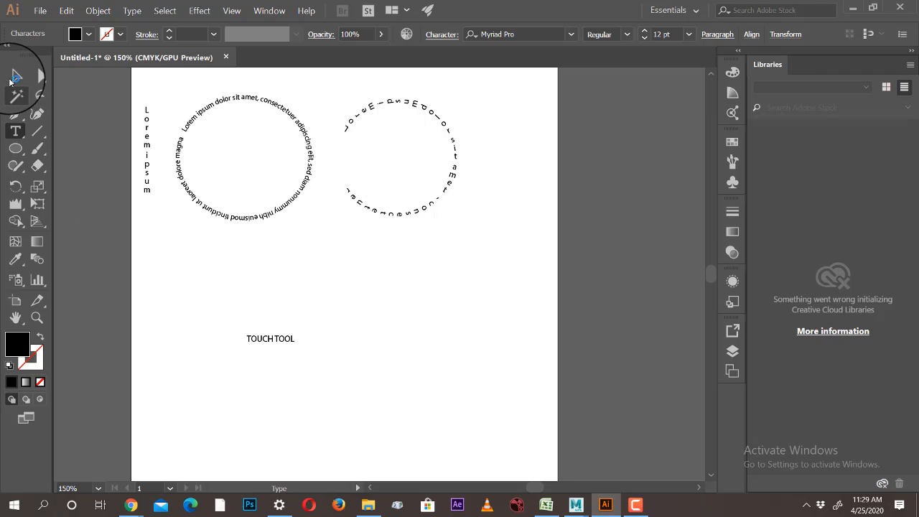
{"action": "left_click", "coordinate": [14, 77]}
Enlarge the "TOUCH TOOL" text to about 62.86 pt and centre it below the text circles.
{"action": "left_click", "coordinate": [13, 133]}
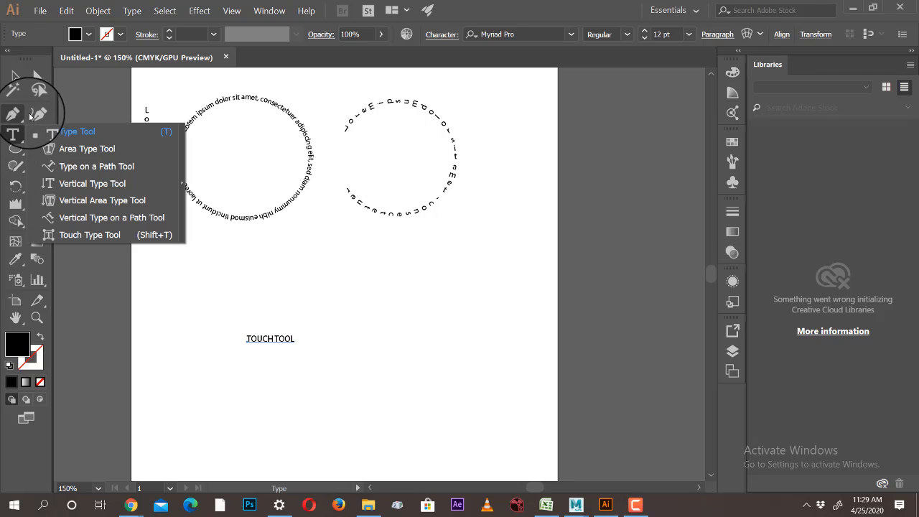
{"action": "left_click", "coordinate": [37, 76]}
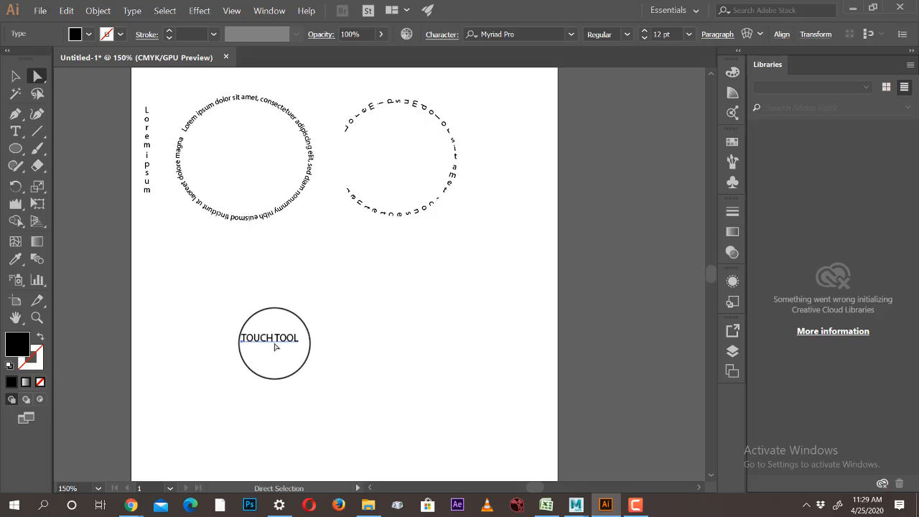
{"action": "left_click", "coordinate": [16, 76]}
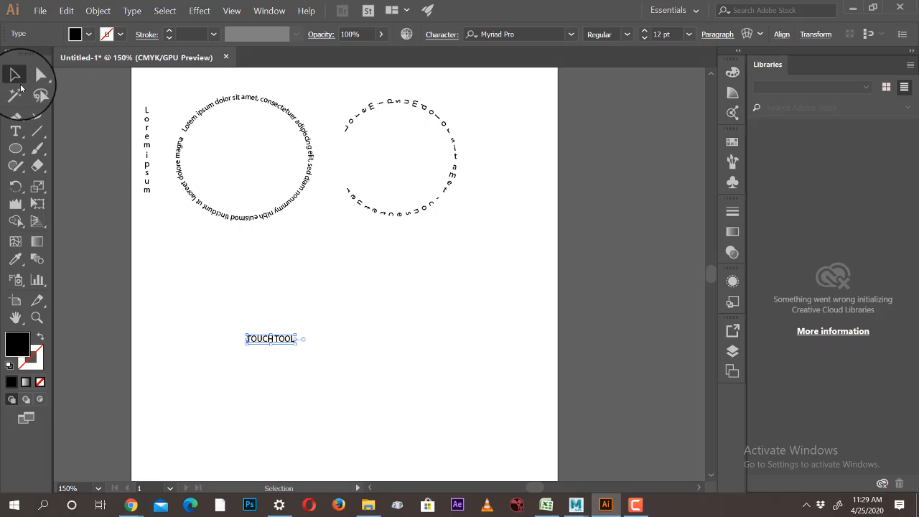
{"action": "left_click_drag", "start_coordinate": [297, 335], "coordinate": [505, 302]}
{"action": "left_click_drag", "start_coordinate": [433, 315], "coordinate": [383, 328]}
{"action": "left_click", "coordinate": [455, 293]}
{"action": "left_click", "coordinate": [323, 332]}
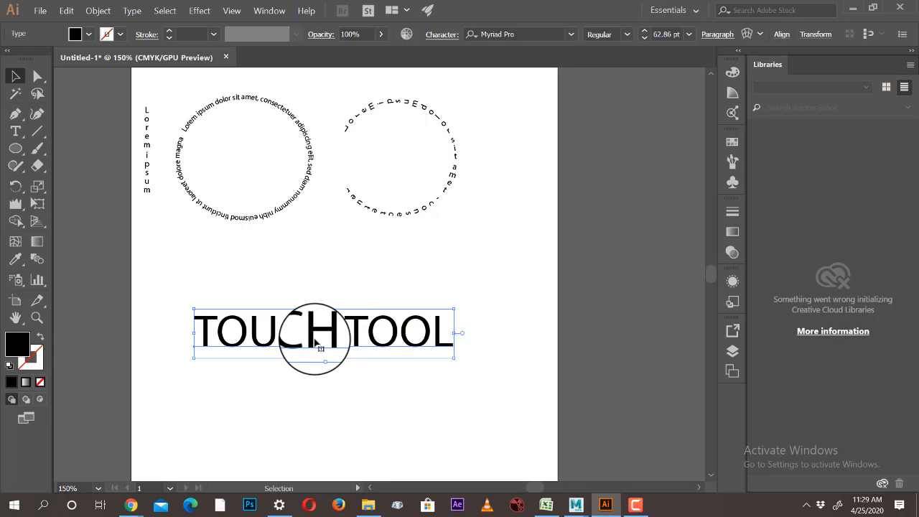
Offset the letters after the first T in "TOUCH TOOL" individually with the Touch Type Tool, staggering them above and below the original line.
{"action": "left_click_drag", "start_coordinate": [18, 133], "coordinate": [98, 235]}
{"action": "left_click", "coordinate": [238, 327]}
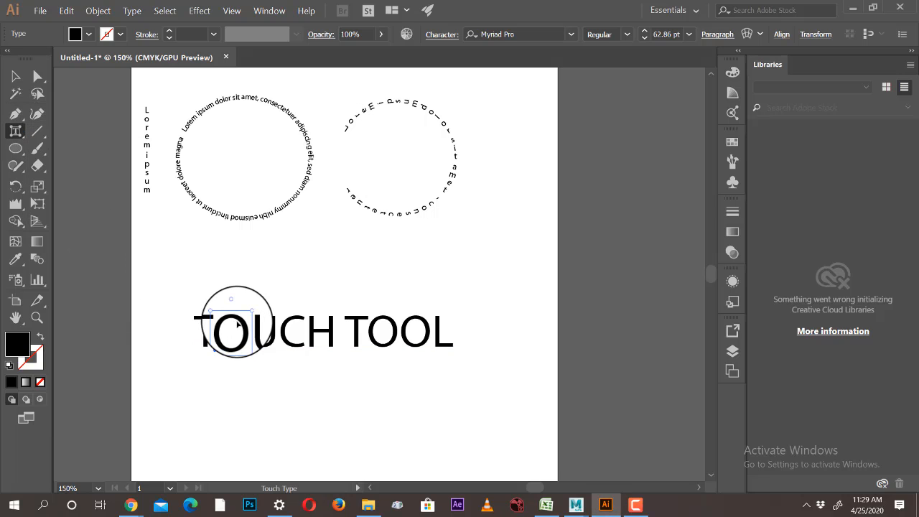
{"action": "left_click_drag", "start_coordinate": [235, 293], "coordinate": [239, 271]}
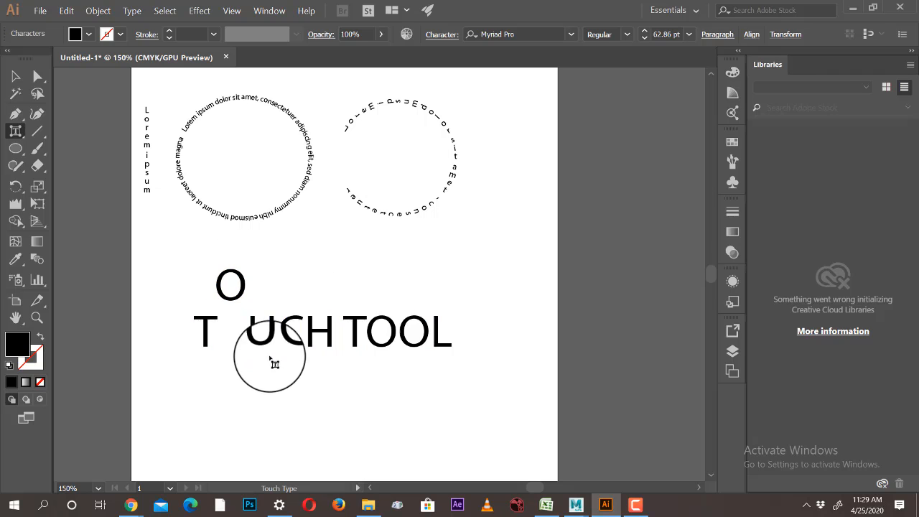
{"action": "left_click_drag", "start_coordinate": [255, 377], "coordinate": [256, 376]}
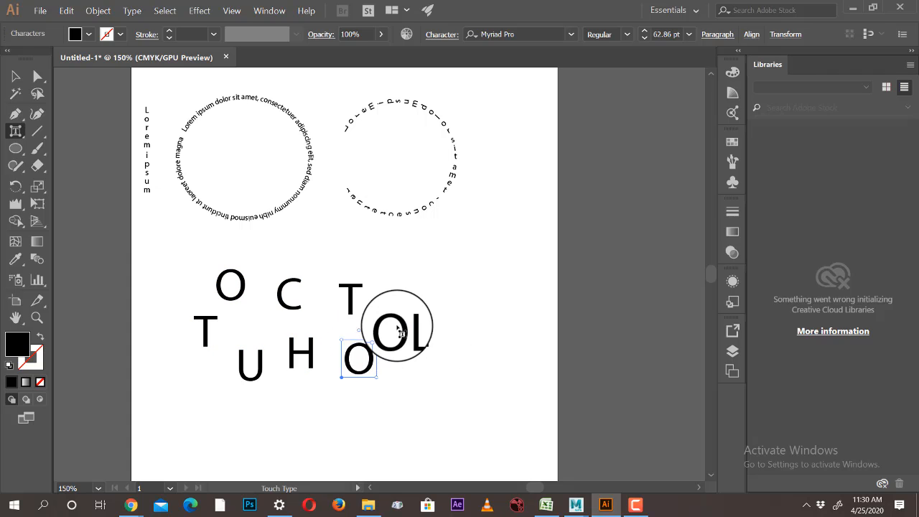
{"action": "left_click_drag", "start_coordinate": [401, 325], "coordinate": [407, 299]}
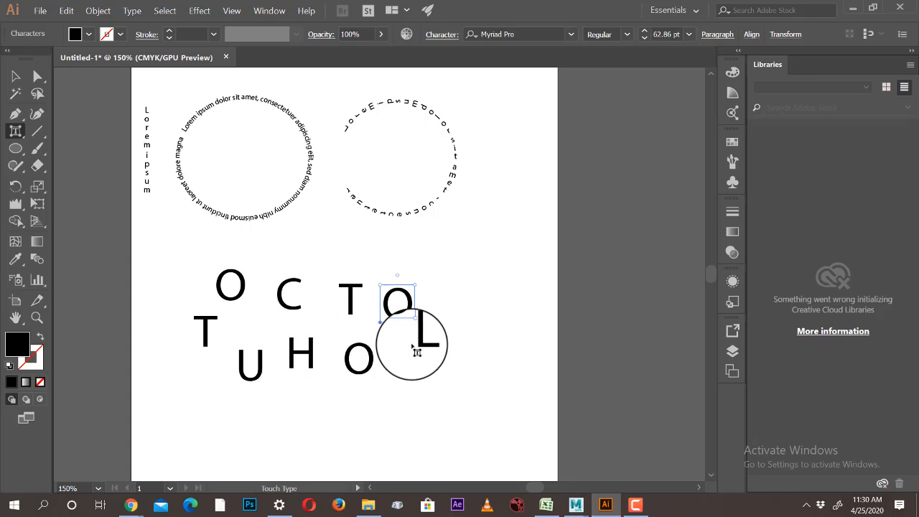
{"action": "mouse_move", "coordinate": [425, 344]}
{"action": "left_mouse_down"}
{"action": "mouse_move", "coordinate": [417, 338]}
{"action": "mouse_move", "coordinate": [438, 332]}
{"action": "left_mouse_up"}
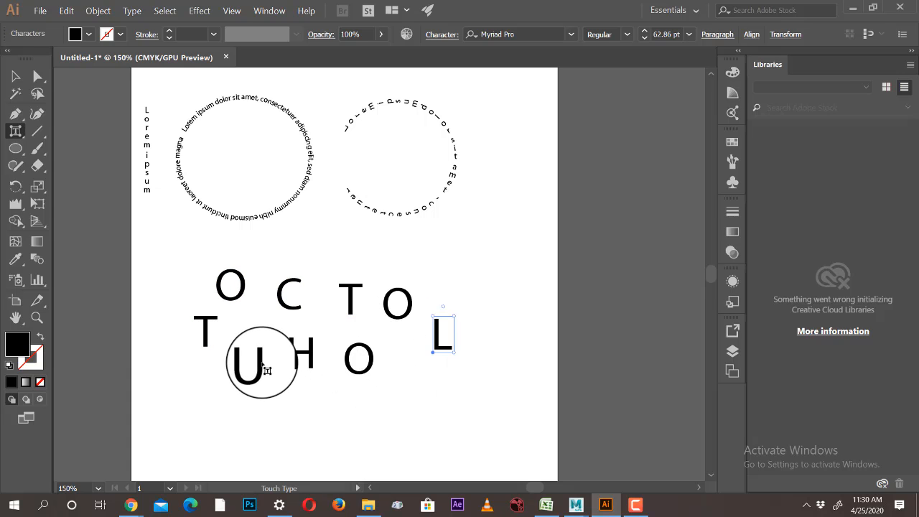
Raise the U of "TOUCH TOOL" beside the first T with the Touch Type Tool, and return to the Selection Tool.
{"action": "left_click", "coordinate": [262, 339]}
{"action": "left_click_drag", "start_coordinate": [258, 366], "coordinate": [273, 329]}
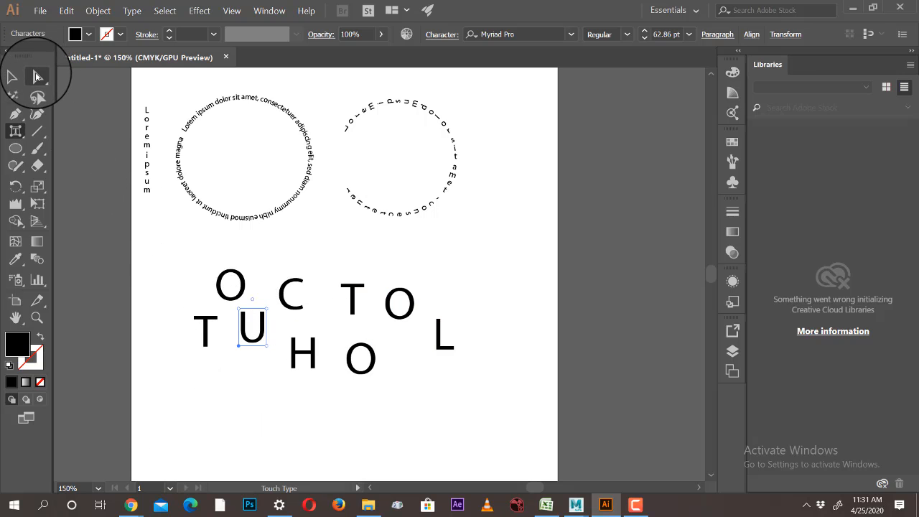
{"action": "left_click", "coordinate": [38, 76]}
{"action": "left_click", "coordinate": [16, 76]}
Set the first T of "TOUCH TOOL" to 72 pt and give it a dark blue fill.
{"action": "left_click", "coordinate": [199, 336]}
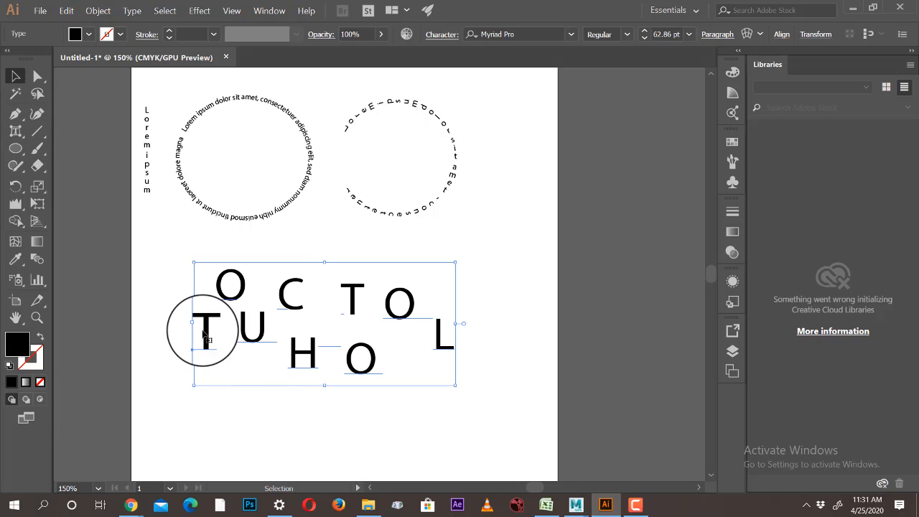
{"action": "triple_click", "coordinate": [203, 332]}
{"action": "left_click_drag", "start_coordinate": [209, 330], "coordinate": [199, 331]}
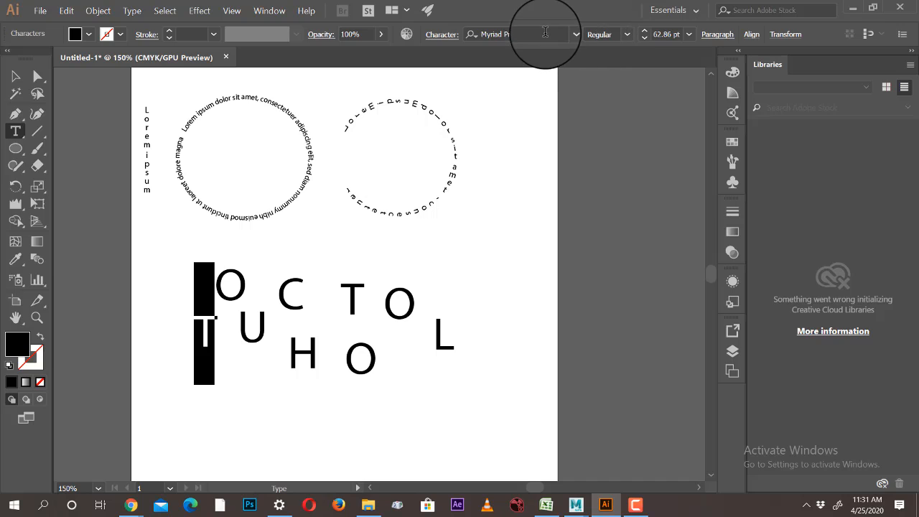
{"action": "left_click", "coordinate": [688, 35]}
{"action": "left_click", "coordinate": [704, 290]}
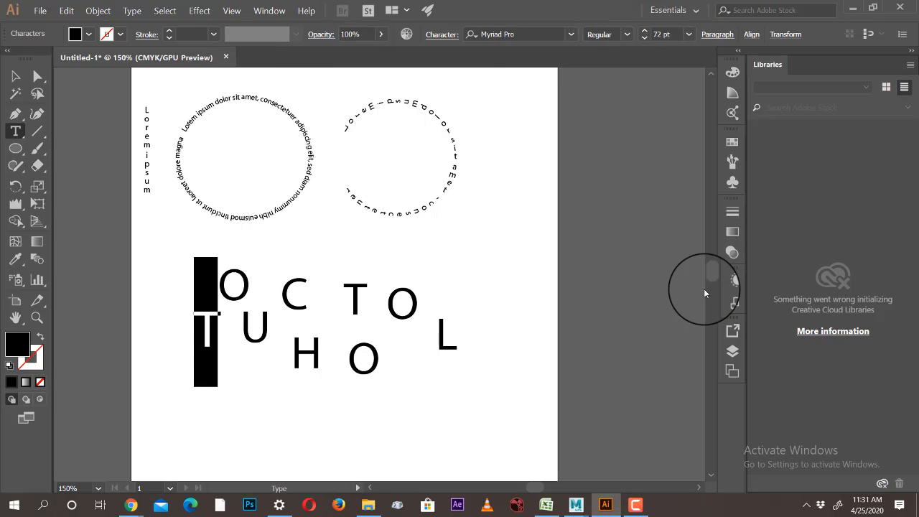
{"action": "left_click", "coordinate": [77, 34]}
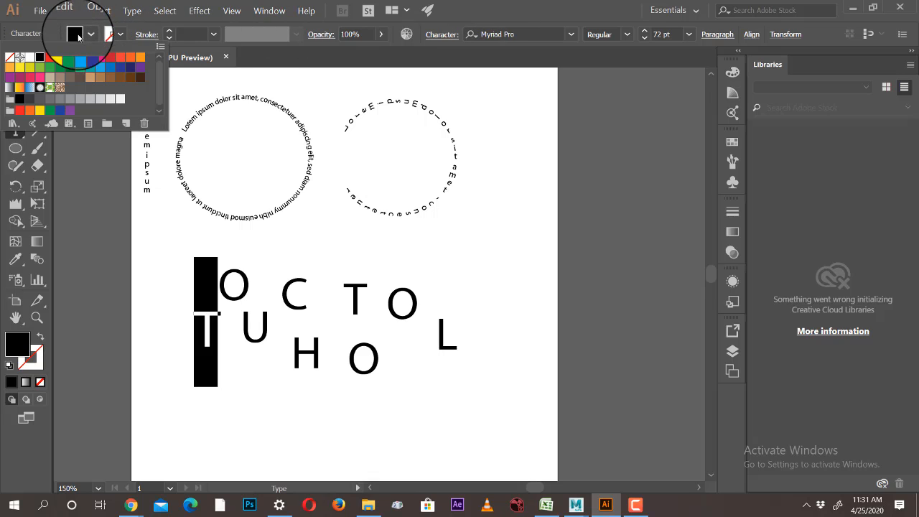
{"action": "left_click", "coordinate": [89, 59]}
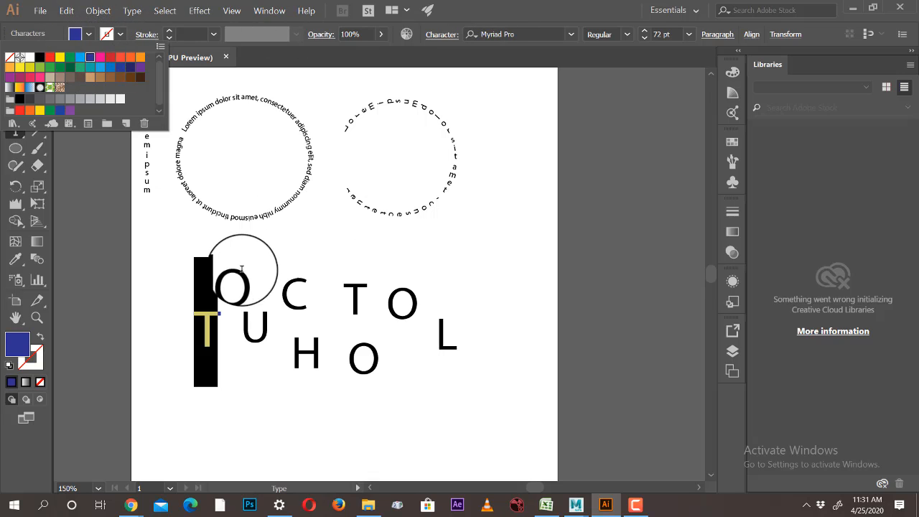
Reduce the O after the first T to 21 pt and select the whole text object.
{"action": "left_click", "coordinate": [244, 290]}
{"action": "key", "text": "shift+Left"}
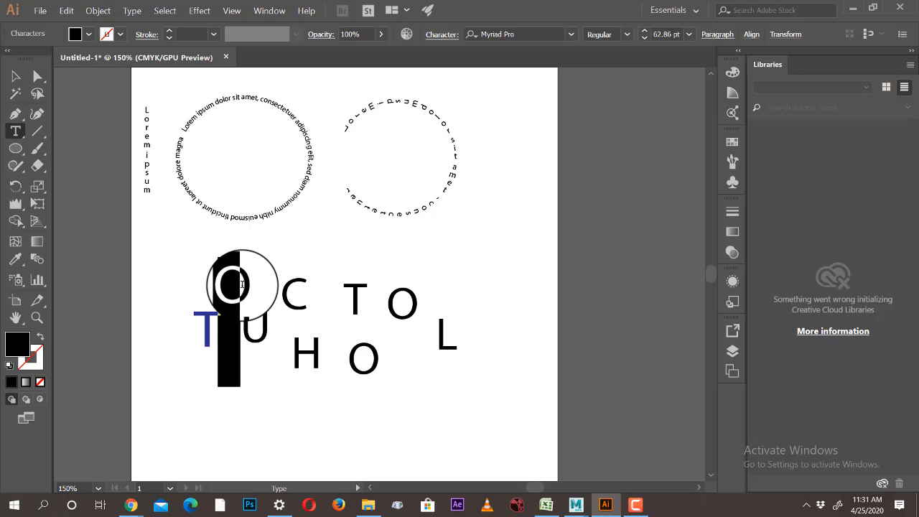
{"action": "left_click", "coordinate": [643, 34]}
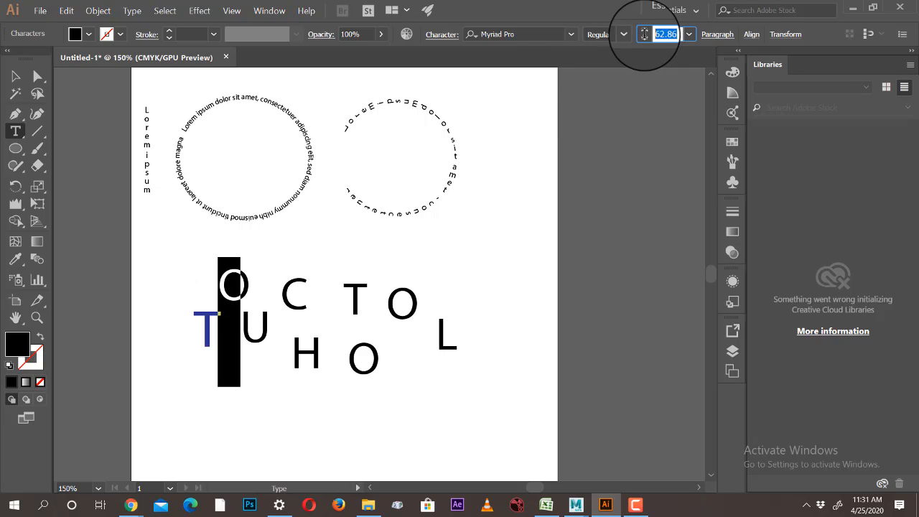
{"action": "left_click", "coordinate": [688, 34]}
{"action": "left_click", "coordinate": [707, 132]}
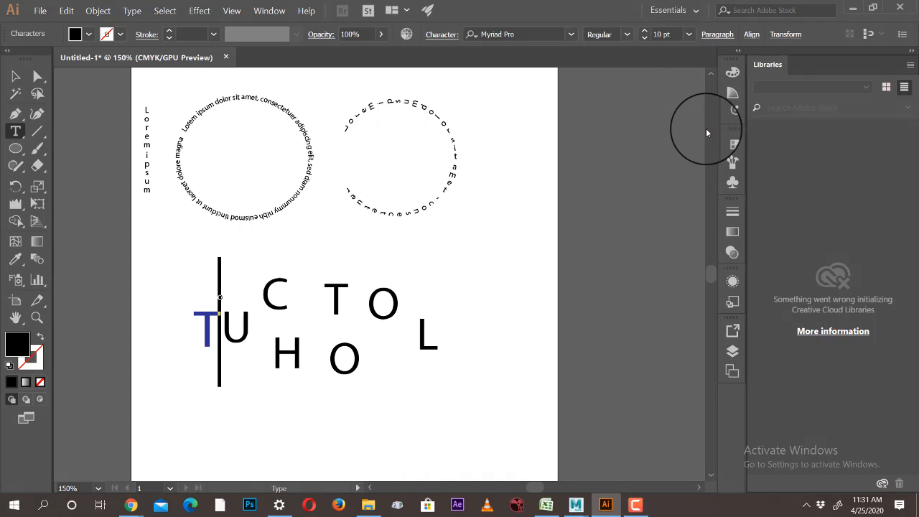
{"action": "left_click", "coordinate": [688, 34]}
{"action": "left_click", "coordinate": [709, 213]}
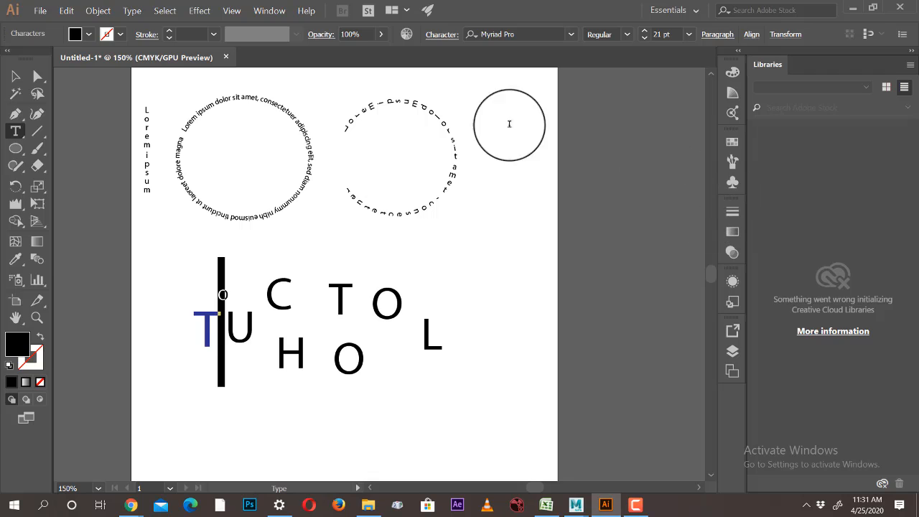
{"action": "left_click", "coordinate": [16, 76]}
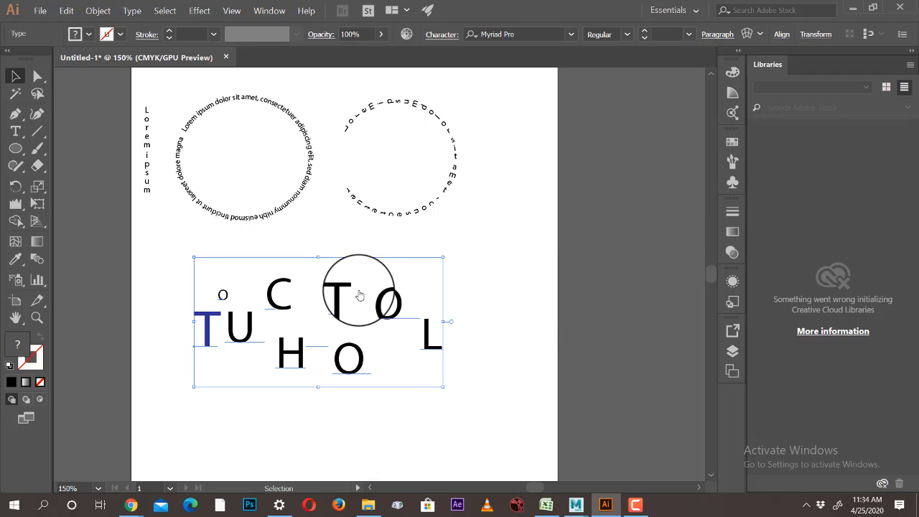
{"action": "left_click", "coordinate": [21, 130]}
{"action": "left_click", "coordinate": [20, 130]}
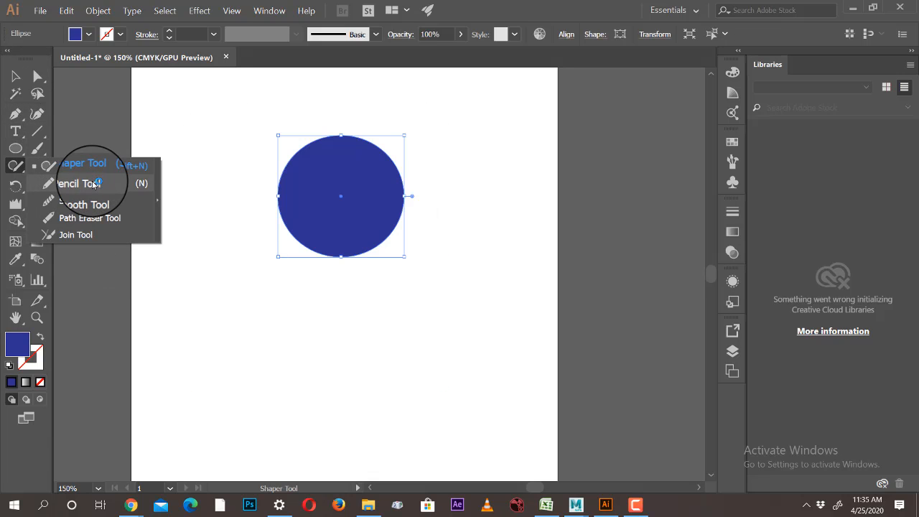
Draw a freehand wavy path below the blue circle with the Pencil Tool.
{"action": "left_click", "coordinate": [82, 181]}
{"action": "mouse_move", "coordinate": [253, 301]}
{"action": "left_mouse_down"}
{"action": "mouse_move", "coordinate": [314, 355]}
{"action": "mouse_move", "coordinate": [480, 300]}
{"action": "left_mouse_up"}
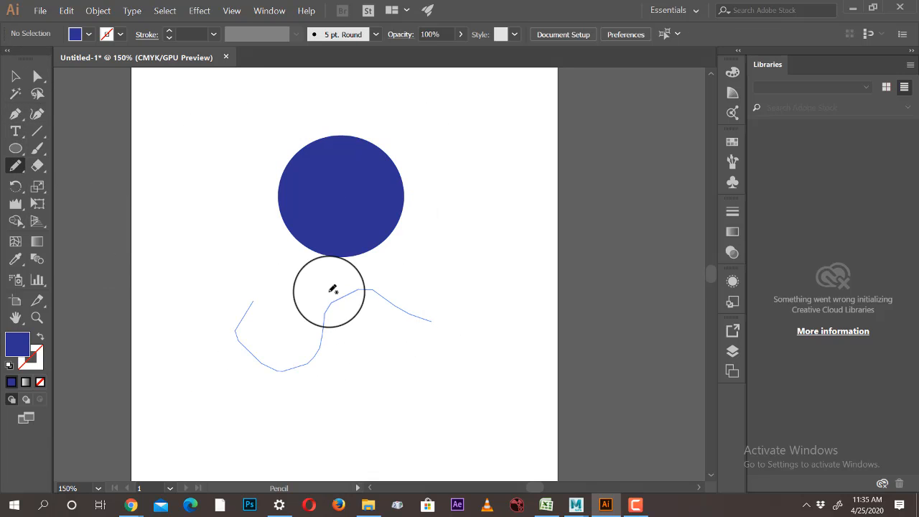
Delete the blue circle and the wavy pencil path below it.
{"action": "left_click", "coordinate": [16, 76]}
{"action": "left_click_drag", "start_coordinate": [234, 144], "coordinate": [504, 419]}
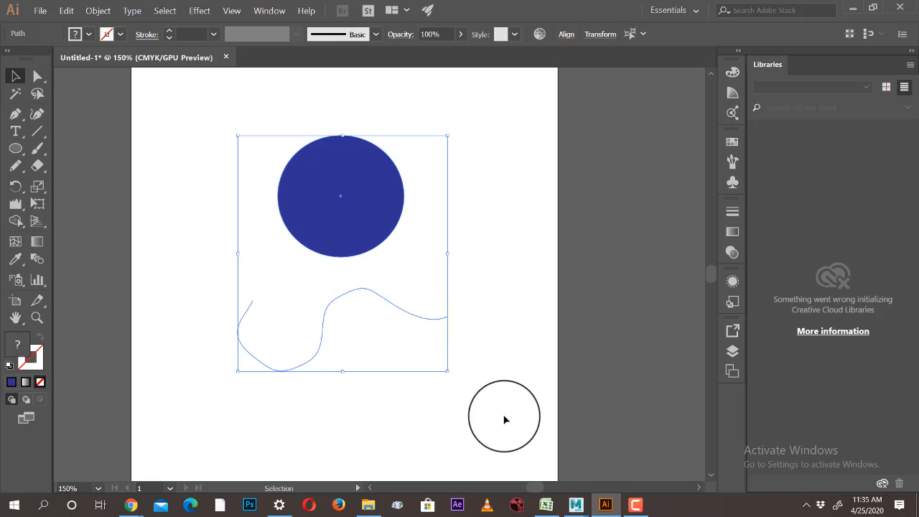
{"action": "key", "text": "Delete"}
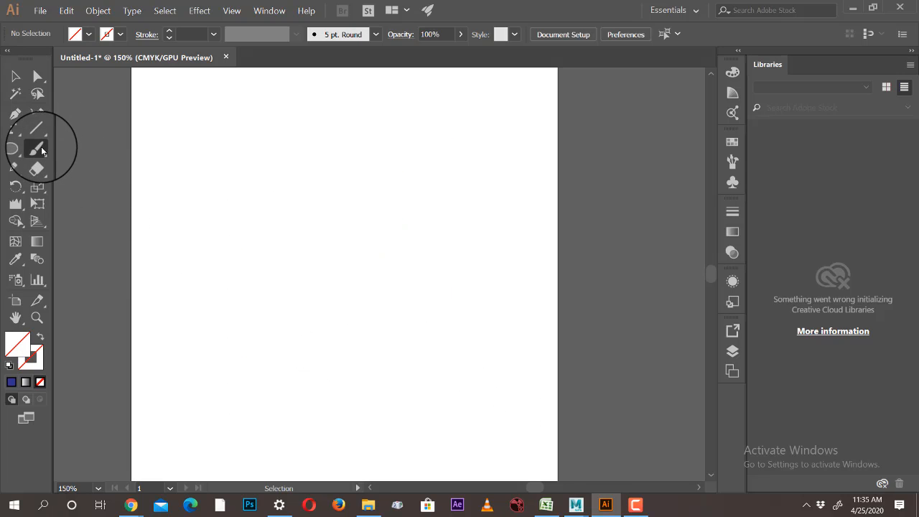
Paint a thick, wavy vertical stroke on the left part of the empty artboard with the Paintbrush Tool.
{"action": "left_click", "coordinate": [42, 151]}
{"action": "left_click", "coordinate": [72, 149]}
{"action": "left_click_drag", "start_coordinate": [247, 152], "coordinate": [217, 315]}
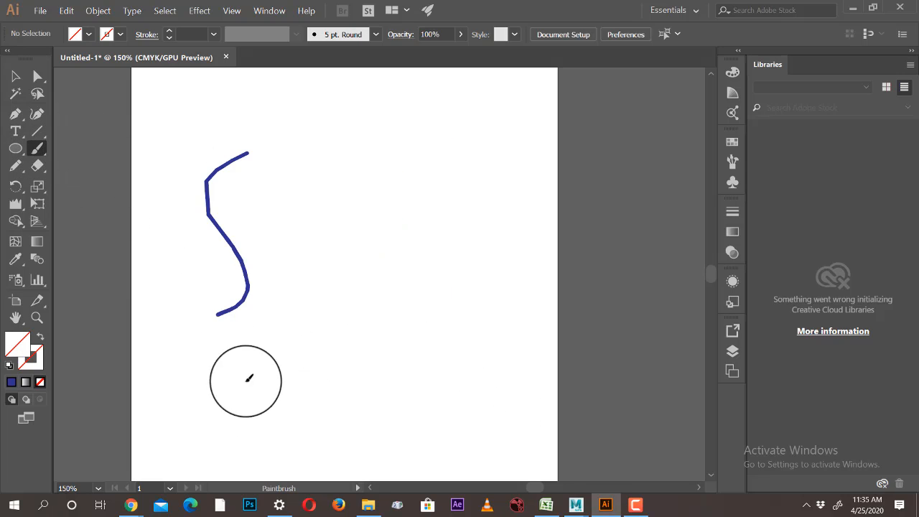
Draw a similar wavy vertical line just right of the brush stroke with the Pencil Tool.
{"action": "left_click", "coordinate": [17, 165]}
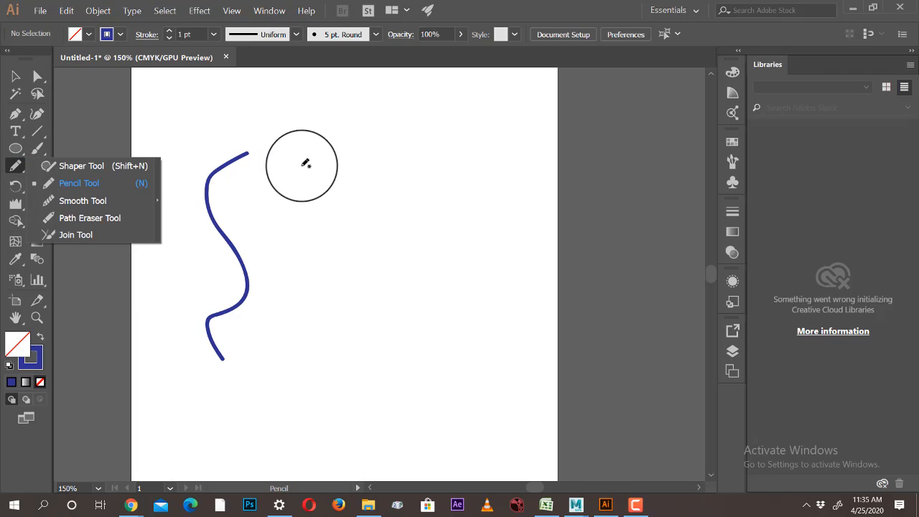
{"action": "left_click_drag", "start_coordinate": [305, 159], "coordinate": [297, 344]}
{"action": "left_click_drag", "start_coordinate": [332, 383], "coordinate": [294, 385]}
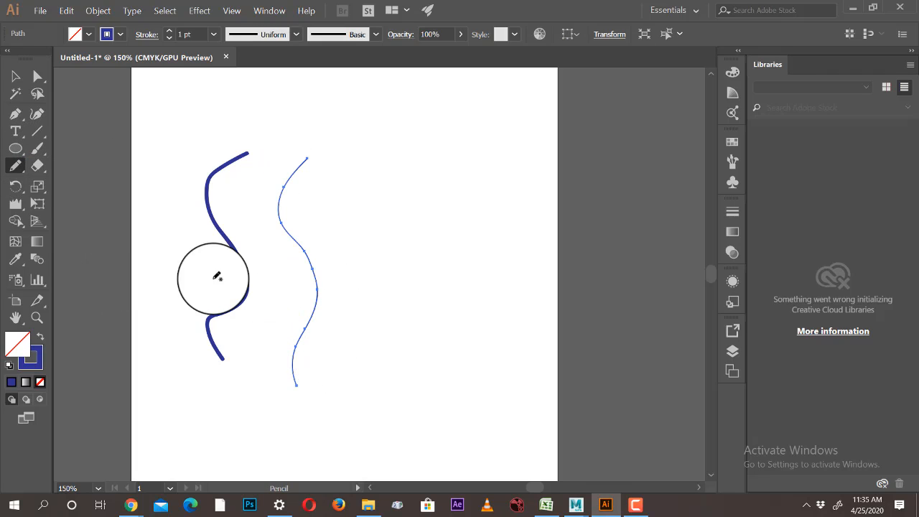
Select the brush stroke and the pencil line, separately and together, to compare their paths and thickness.
{"action": "left_click", "coordinate": [15, 76]}
{"action": "left_click_drag", "start_coordinate": [374, 183], "coordinate": [359, 264]}
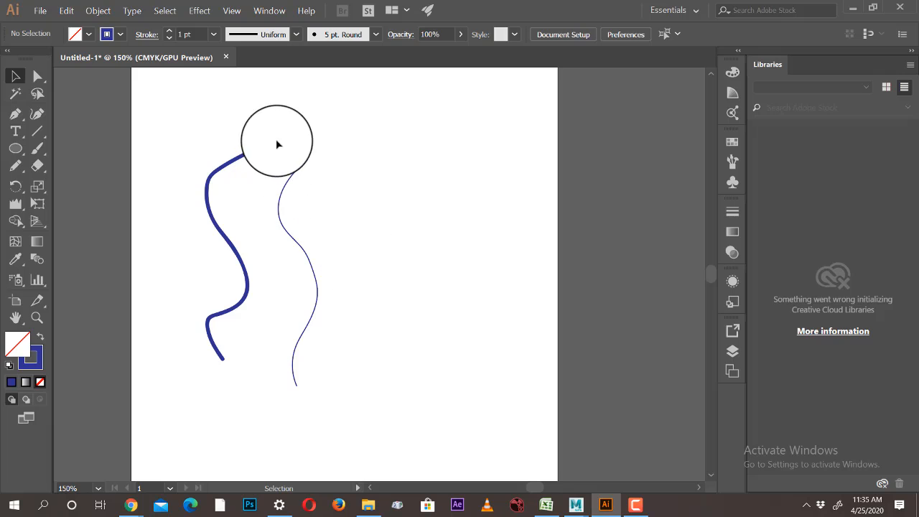
{"action": "left_click", "coordinate": [315, 250]}
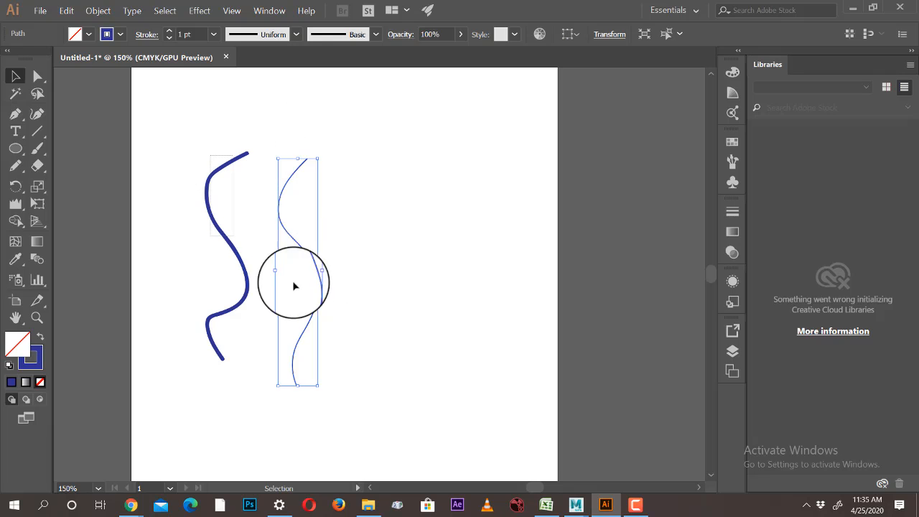
{"action": "left_click_drag", "start_coordinate": [210, 155], "coordinate": [233, 235]}
{"action": "left_click", "coordinate": [350, 313]}
{"action": "left_click_drag", "start_coordinate": [266, 156], "coordinate": [298, 259]}
{"action": "left_click_drag", "start_coordinate": [198, 155], "coordinate": [234, 225]}
{"action": "left_click_drag", "start_coordinate": [166, 124], "coordinate": [345, 410]}
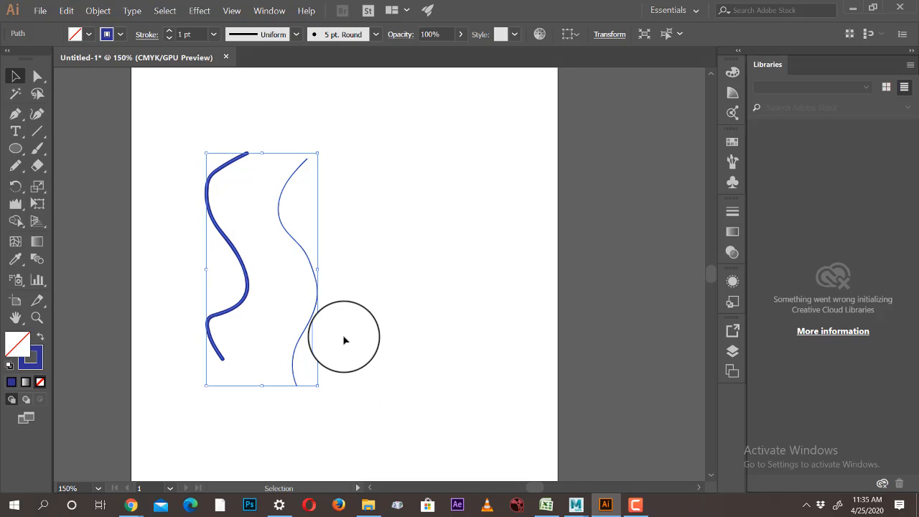
{"action": "left_click", "coordinate": [255, 188]}
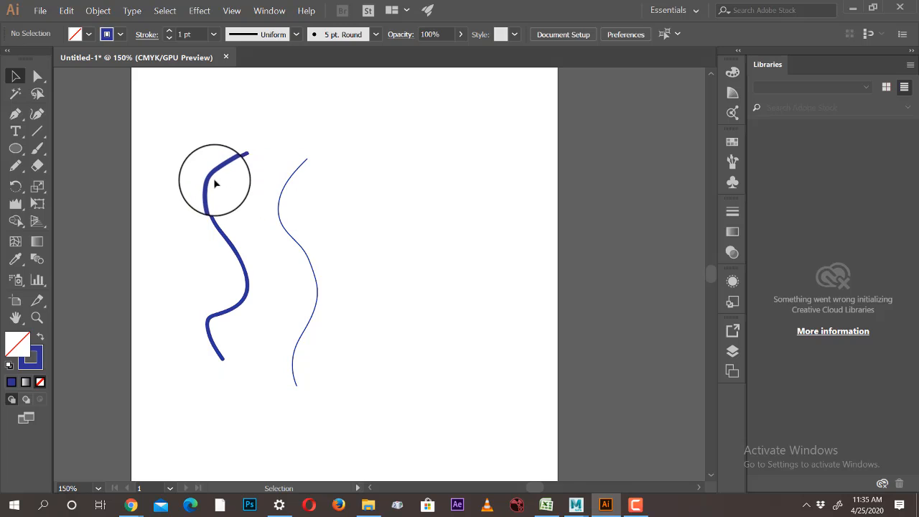
{"action": "left_click", "coordinate": [285, 197]}
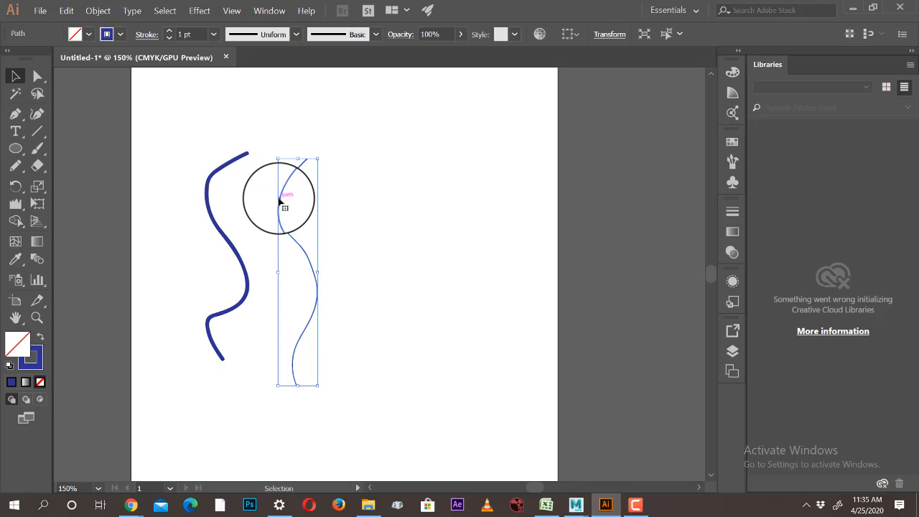
{"action": "left_click", "coordinate": [219, 181]}
{"action": "left_click", "coordinate": [216, 179]}
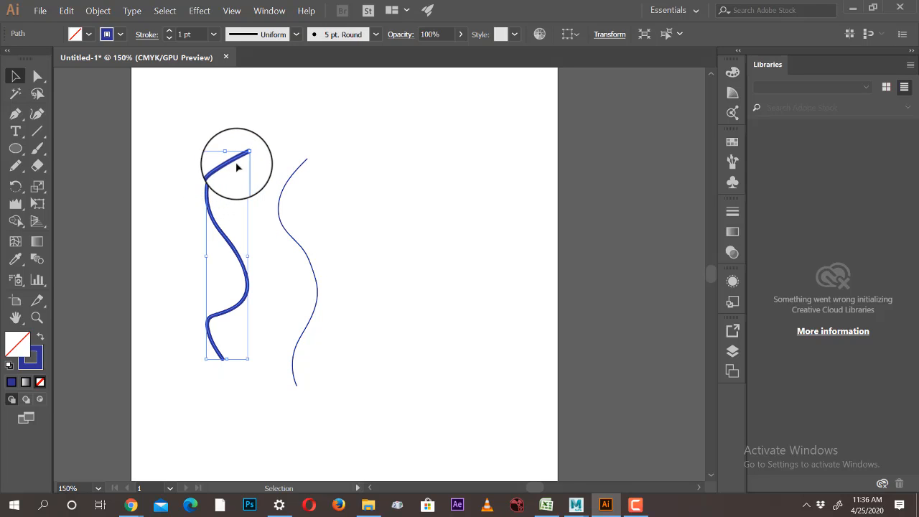
{"action": "left_click", "coordinate": [292, 248]}
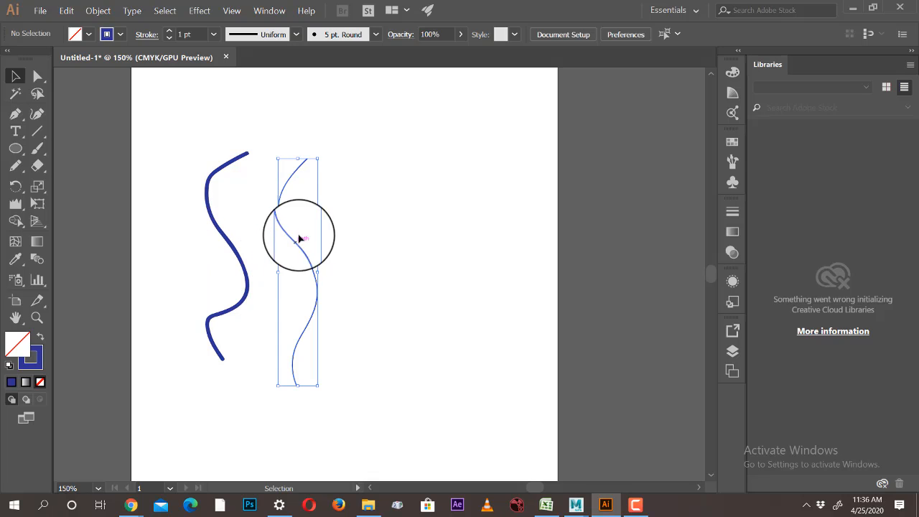
{"action": "left_click", "coordinate": [296, 166]}
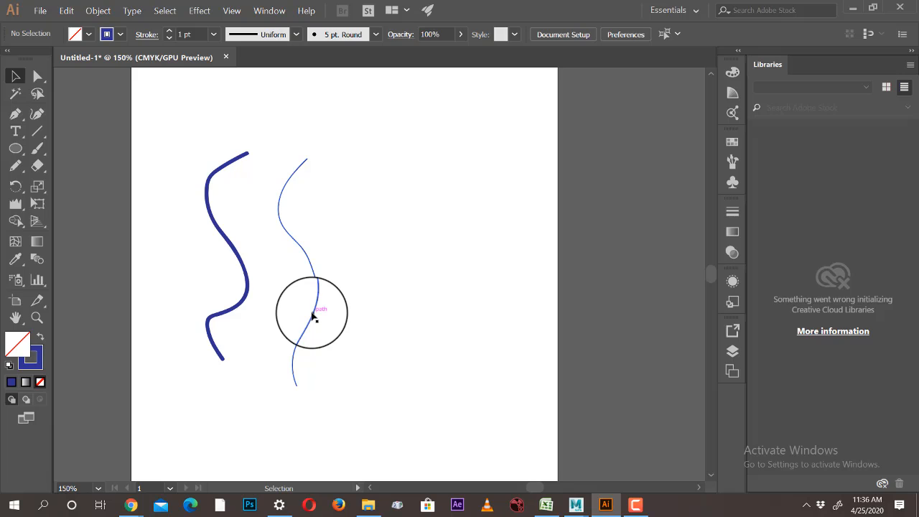
{"action": "left_click_drag", "start_coordinate": [268, 242], "coordinate": [193, 309]}
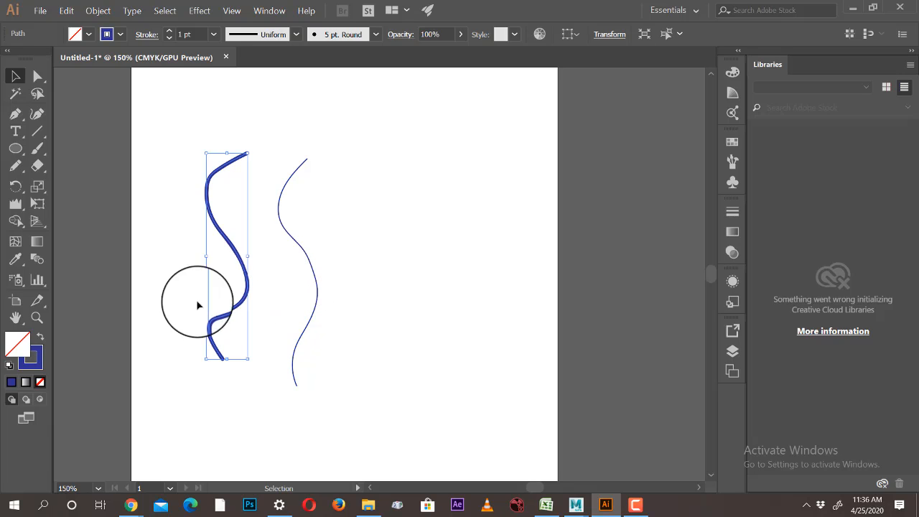
Delete both the brush stroke and the pencil line from the artboard.
{"action": "mouse_move", "coordinate": [181, 134]}
{"action": "left_mouse_down"}
{"action": "mouse_move", "coordinate": [405, 449]}
{"action": "mouse_move", "coordinate": [428, 466]}
{"action": "left_mouse_up"}
{"action": "key", "text": "Delete"}
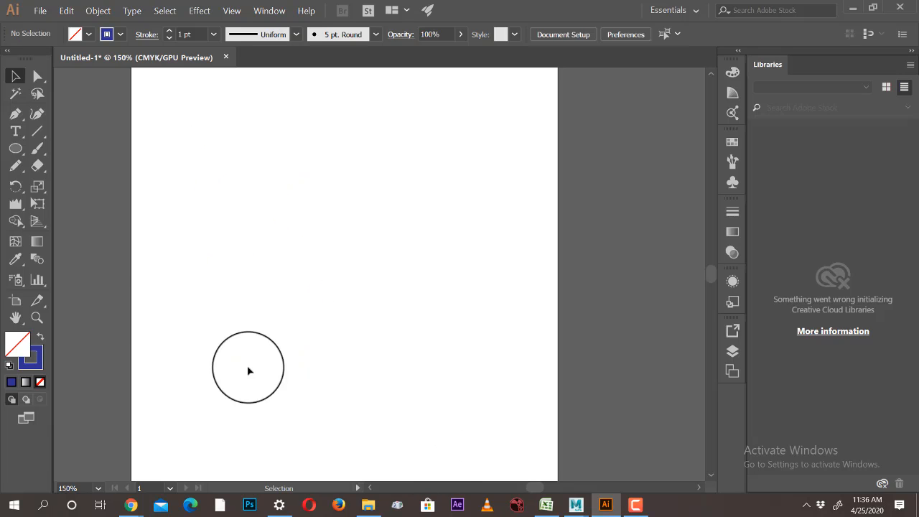
{"action": "left_click", "coordinate": [16, 168]}
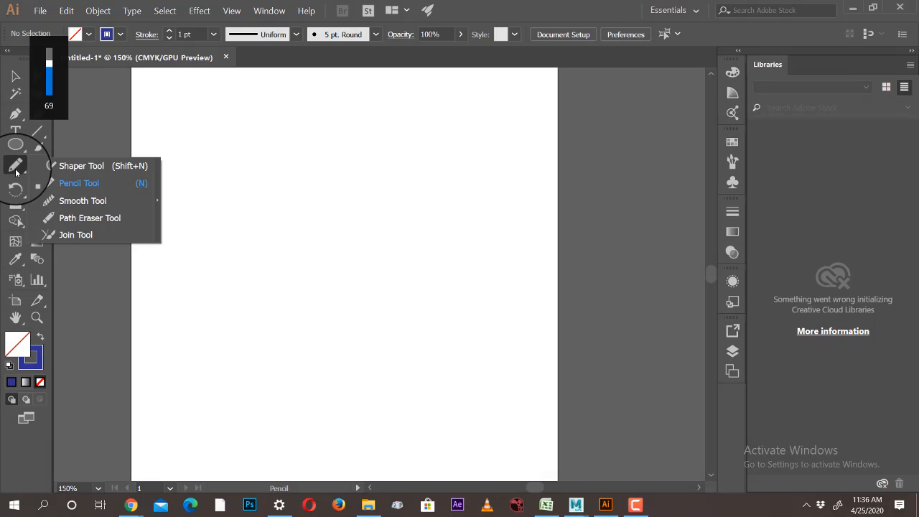
{"action": "left_click", "coordinate": [16, 76]}
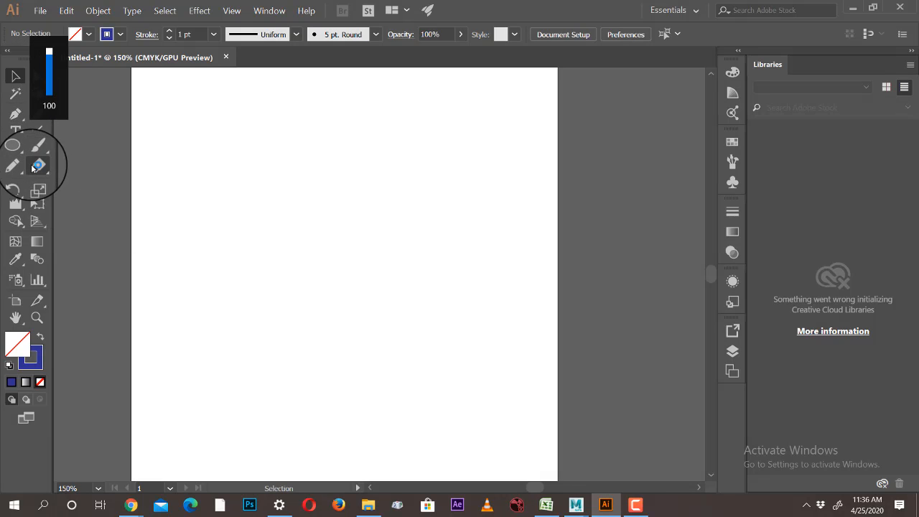
Draw a vertical zigzag path of ten straight segments down the upper and middle artboard with the Pen Tool.
{"action": "left_click", "coordinate": [16, 114]}
{"action": "left_click", "coordinate": [265, 154]}
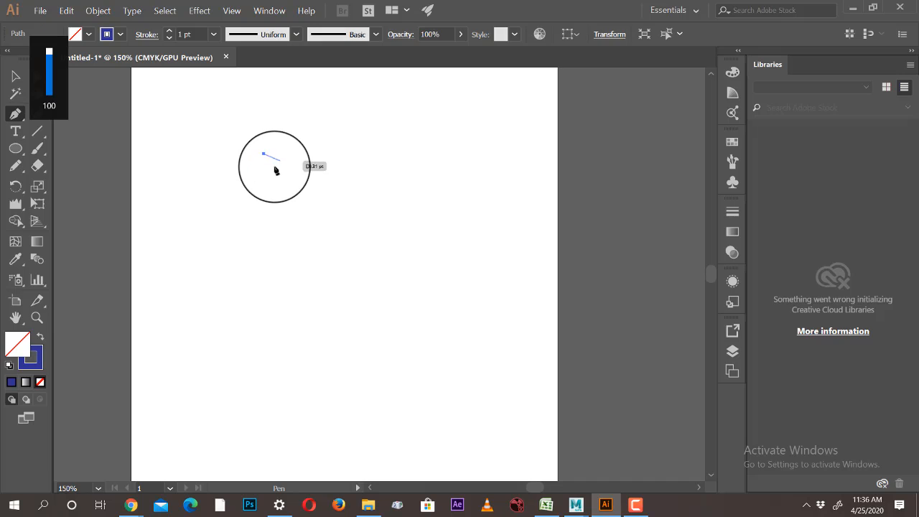
{"action": "left_click", "coordinate": [294, 161]}
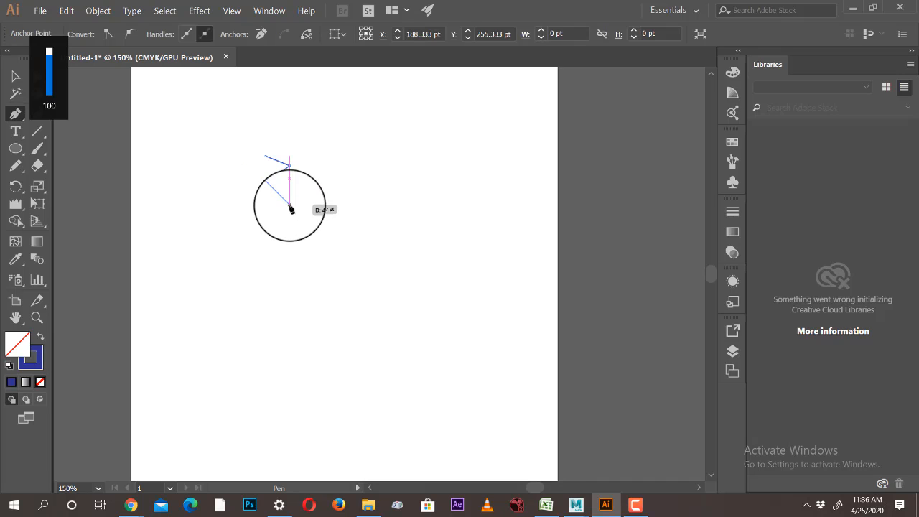
{"action": "left_click", "coordinate": [267, 182]}
{"action": "left_click", "coordinate": [289, 206]}
{"action": "left_click", "coordinate": [267, 225]}
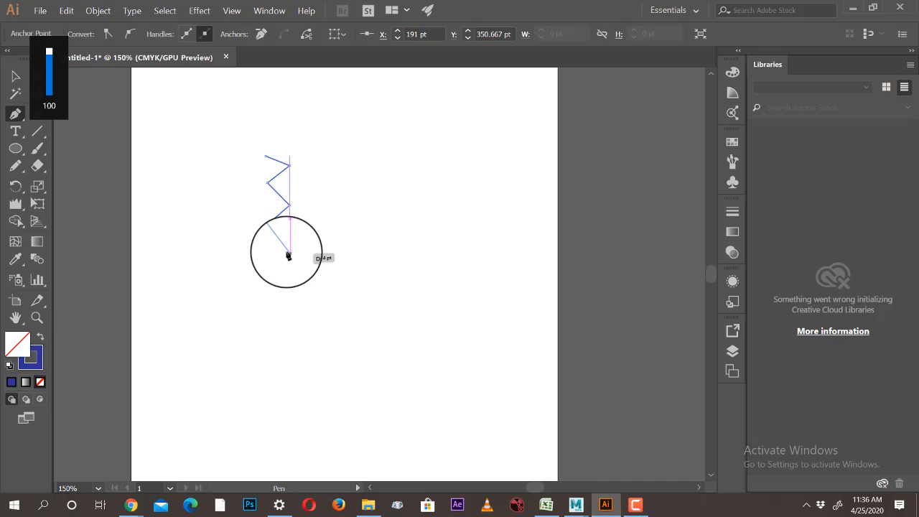
{"action": "left_click", "coordinate": [284, 241]}
{"action": "left_click", "coordinate": [267, 261]}
{"action": "left_click", "coordinate": [286, 288]}
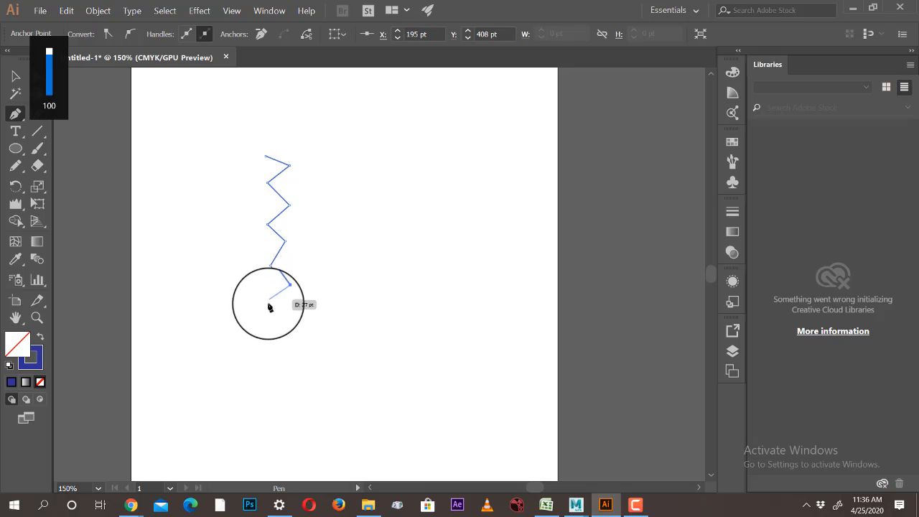
{"action": "left_click", "coordinate": [268, 304]}
{"action": "left_click", "coordinate": [286, 324]}
{"action": "left_click", "coordinate": [267, 346]}
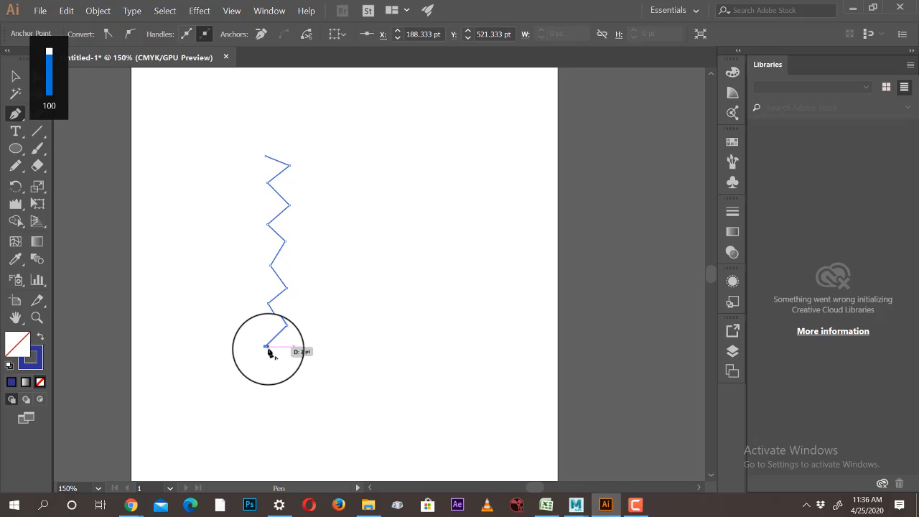
Select the zigzag path and start rounding its corners with the Smooth Tool, working on the first, third and eighth corners.
{"action": "left_click", "coordinate": [16, 76]}
{"action": "left_click", "coordinate": [272, 170]}
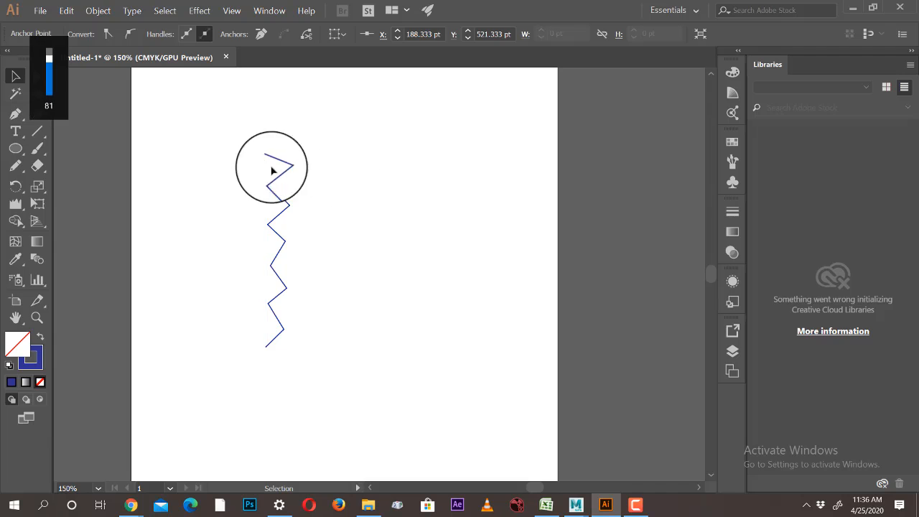
{"action": "left_click_drag", "start_coordinate": [224, 123], "coordinate": [393, 425]}
{"action": "key", "text": "z"}
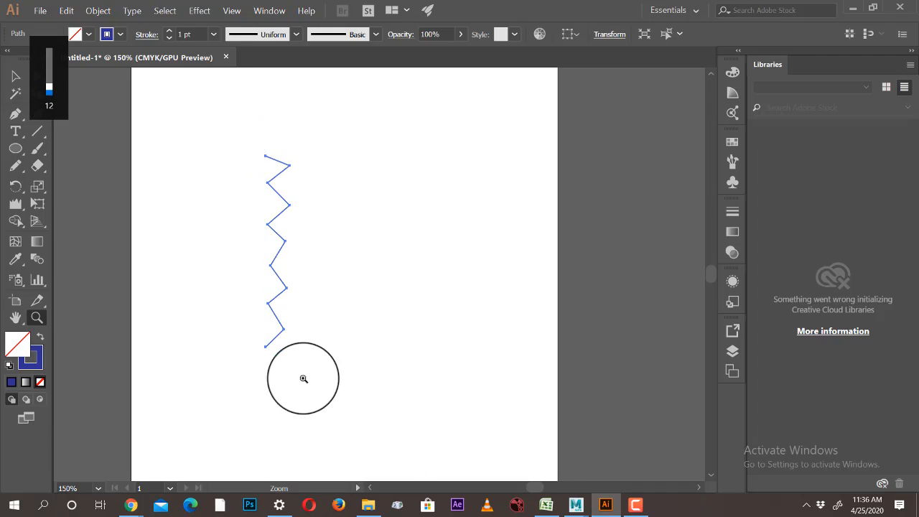
{"action": "left_click_drag", "start_coordinate": [303, 378], "coordinate": [338, 390]}
{"action": "left_click_drag", "start_coordinate": [423, 379], "coordinate": [408, 259]}
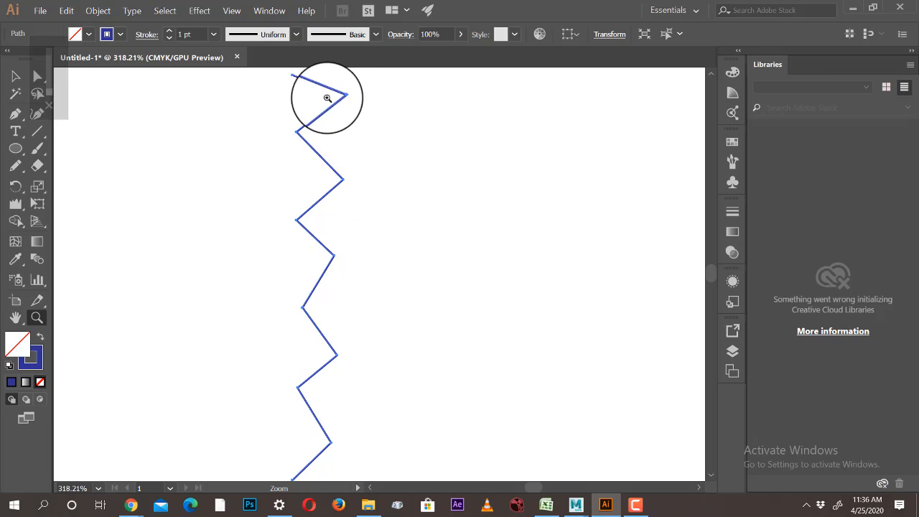
{"action": "left_click", "coordinate": [14, 76]}
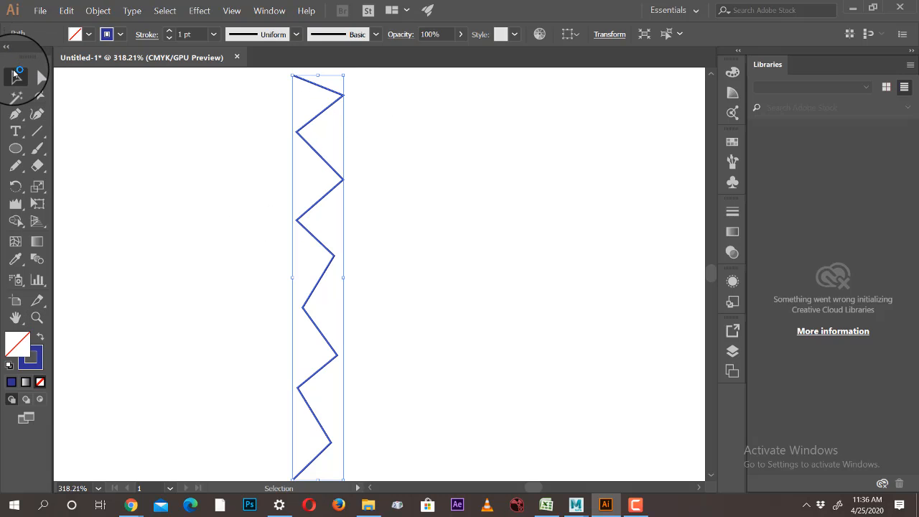
{"action": "mouse_move", "coordinate": [16, 174]}
{"action": "left_mouse_down"}
{"action": "mouse_move", "coordinate": [101, 185]}
{"action": "mouse_move", "coordinate": [91, 204]}
{"action": "left_mouse_up"}
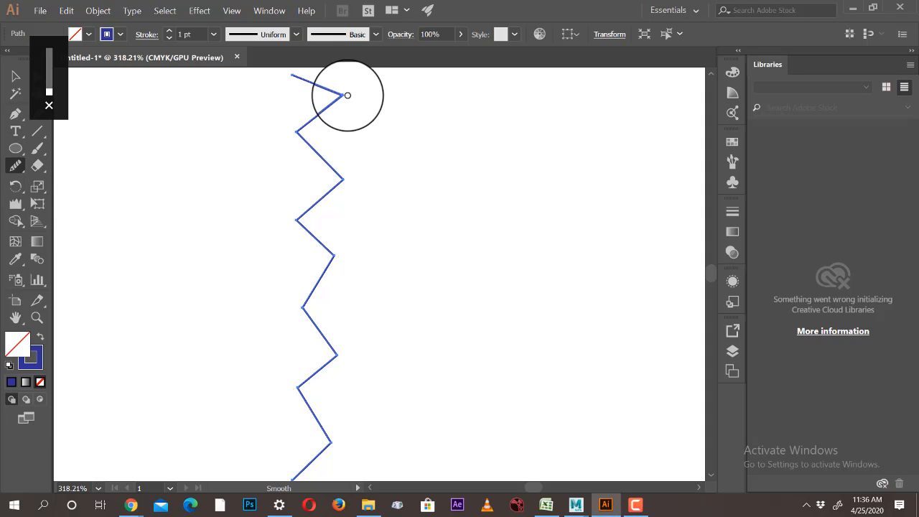
{"action": "left_click_drag", "start_coordinate": [343, 95], "coordinate": [343, 185]}
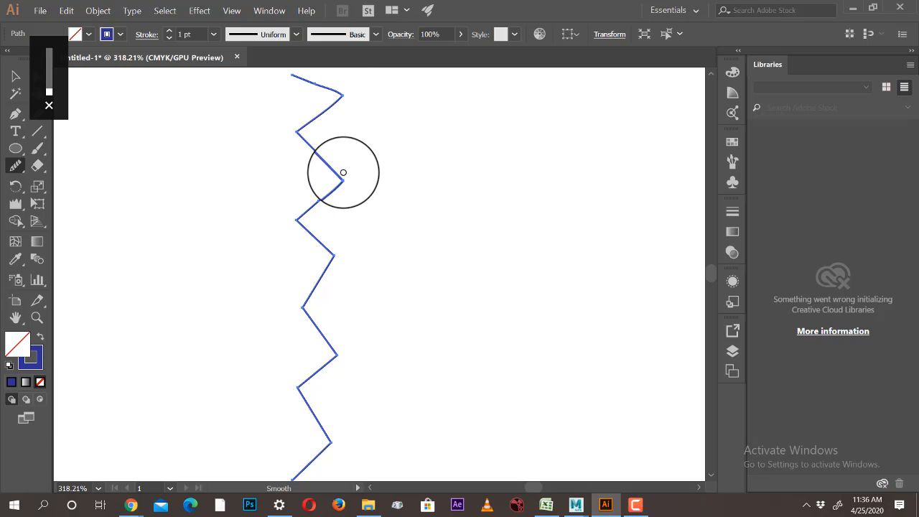
{"action": "mouse_move", "coordinate": [339, 184]}
{"action": "left_mouse_down"}
{"action": "mouse_move", "coordinate": [309, 293]}
{"action": "mouse_move", "coordinate": [297, 389]}
{"action": "left_mouse_up"}
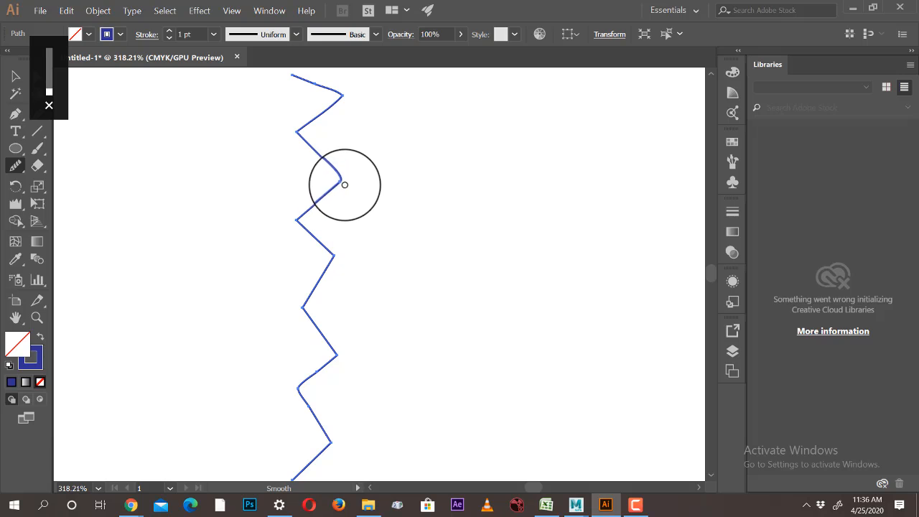
Round the first two corners at the upper end of the zigzag path with the Smooth Tool.
{"action": "scroll", "coordinate": [355, 211], "scroll_direction": "up", "scroll_amount": 2}
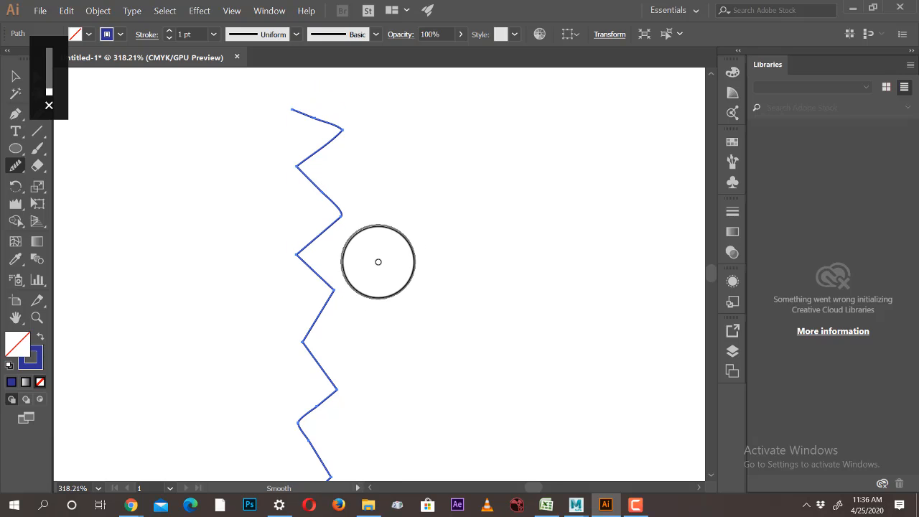
{"action": "key", "text": "ctrl+plus"}
{"action": "key", "text": "ctrl+plus"}
{"action": "key", "text": "ctrl+plus"}
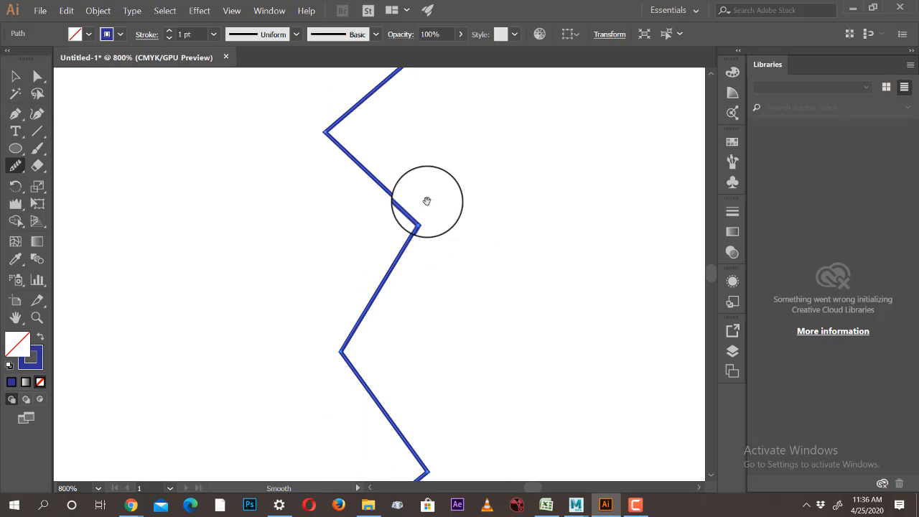
{"action": "left_click_drag", "start_coordinate": [438, 150], "coordinate": [401, 300]}
{"action": "key", "text": "XF86AudioMute"}
{"action": "left_click_drag", "start_coordinate": [404, 177], "coordinate": [398, 337]}
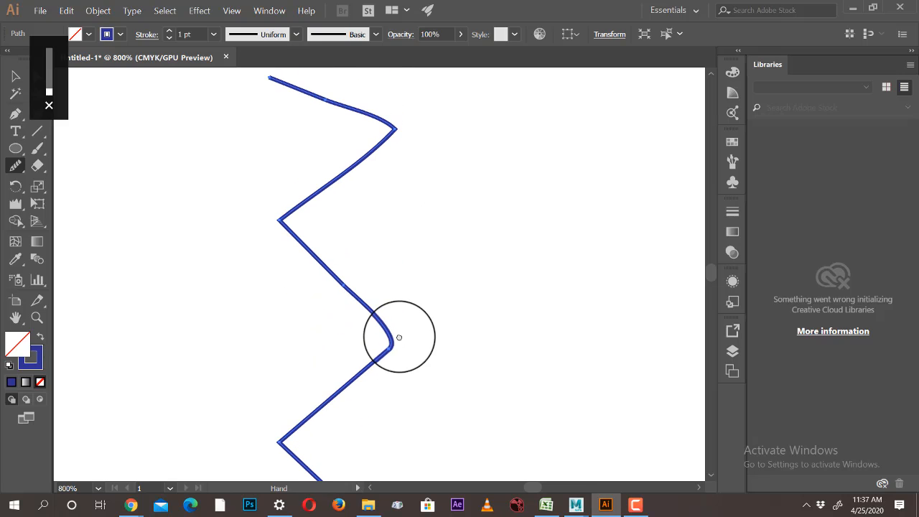
{"action": "mouse_move", "coordinate": [392, 129]}
{"action": "left_mouse_down"}
{"action": "mouse_move", "coordinate": [376, 161]}
{"action": "mouse_move", "coordinate": [279, 218]}
{"action": "left_mouse_up"}
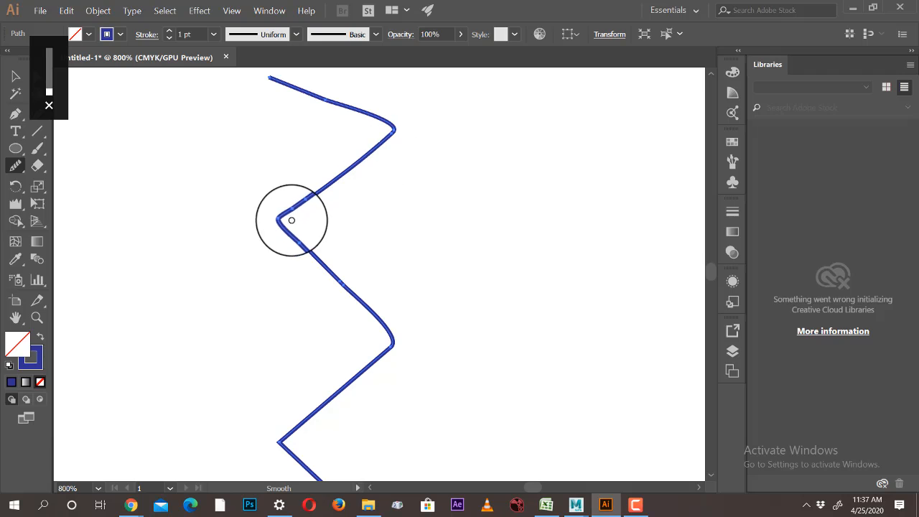
Smooth the fourth and fifth corners in the middle of the zigzag path into soft curves.
{"action": "left_click_drag", "start_coordinate": [372, 295], "coordinate": [359, 190]}
{"action": "mouse_move", "coordinate": [308, 321]}
{"action": "left_mouse_down"}
{"action": "mouse_move", "coordinate": [297, 201]}
{"action": "mouse_move", "coordinate": [254, 314]}
{"action": "mouse_move", "coordinate": [255, 298]}
{"action": "left_mouse_up"}
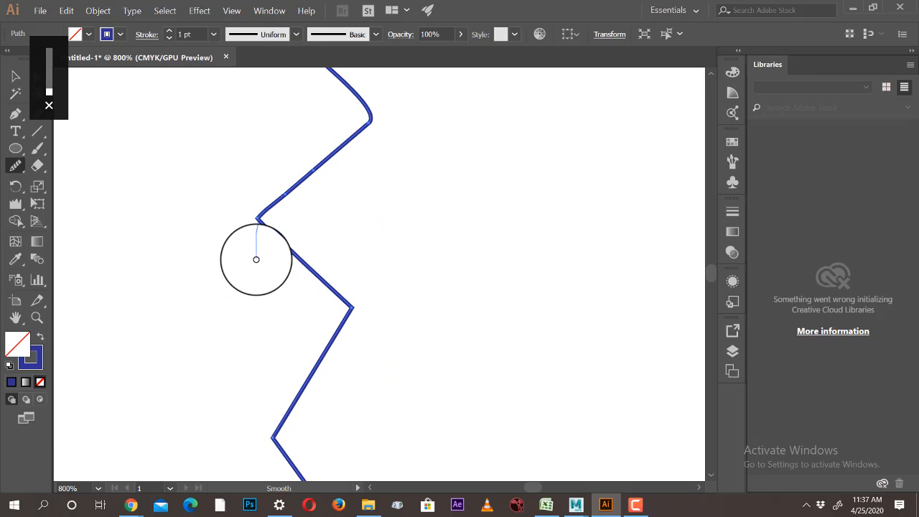
{"action": "mouse_move", "coordinate": [258, 224]}
{"action": "left_mouse_down"}
{"action": "mouse_move", "coordinate": [259, 249]}
{"action": "mouse_move", "coordinate": [260, 218]}
{"action": "mouse_move", "coordinate": [263, 234]}
{"action": "left_mouse_up"}
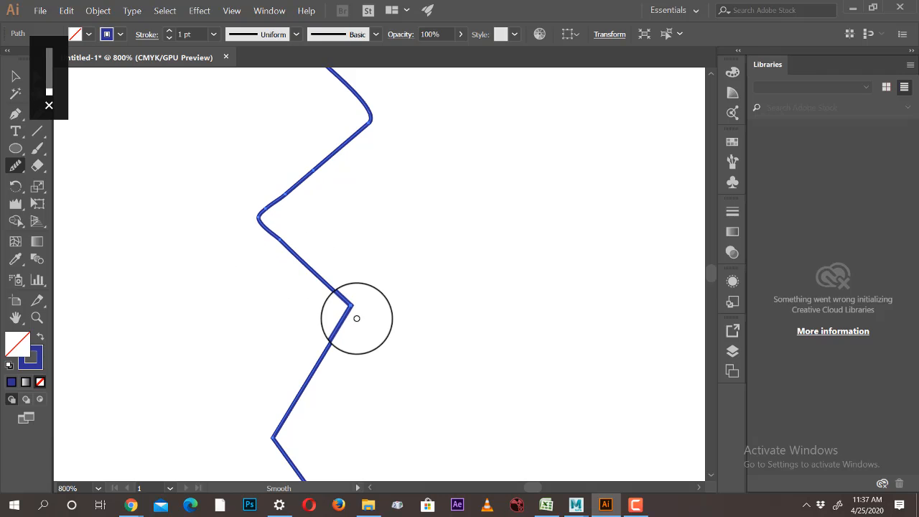
{"action": "left_click_drag", "start_coordinate": [354, 307], "coordinate": [349, 380]}
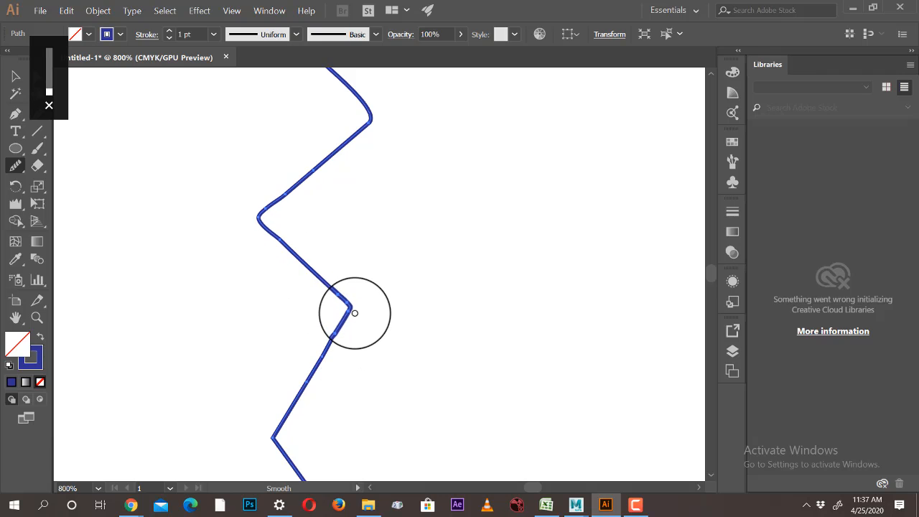
{"action": "left_click_drag", "start_coordinate": [349, 308], "coordinate": [345, 366]}
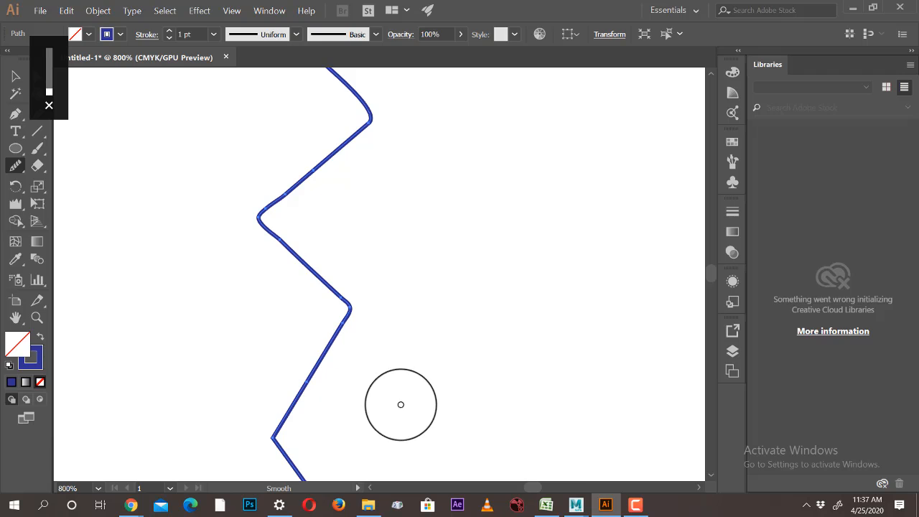
Smooth the sixth and seventh corners of the zigzag path to match the rounded ones above.
{"action": "left_click_drag", "start_coordinate": [378, 392], "coordinate": [379, 245]}
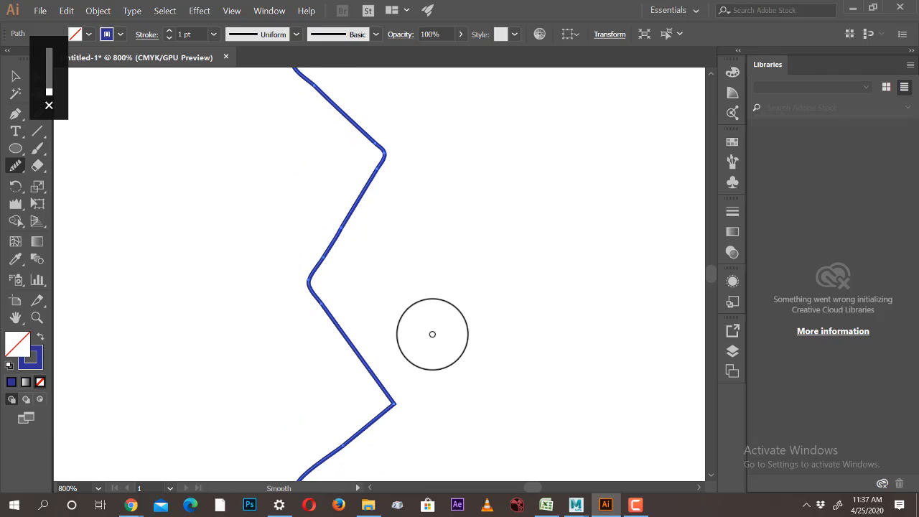
{"action": "left_click_drag", "start_coordinate": [400, 334], "coordinate": [340, 177]}
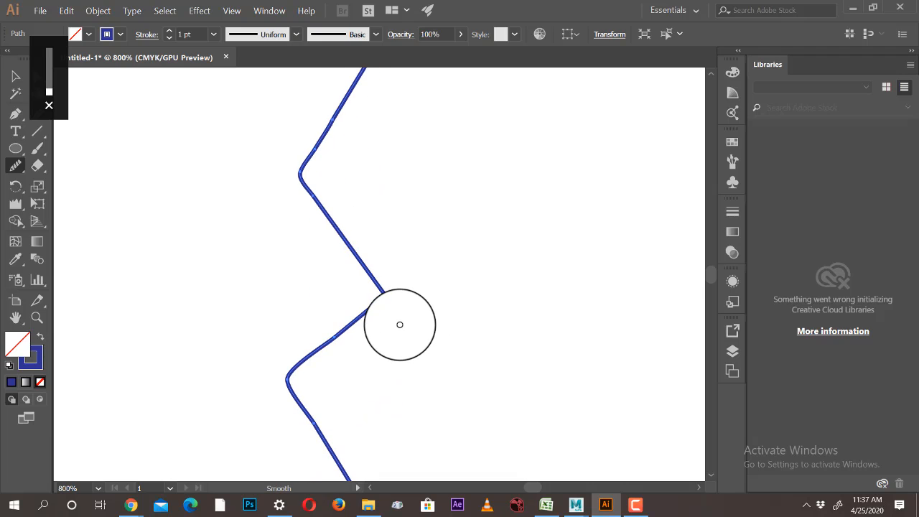
{"action": "scroll", "coordinate": [400, 325], "scroll_direction": "up", "scroll_amount": 1}
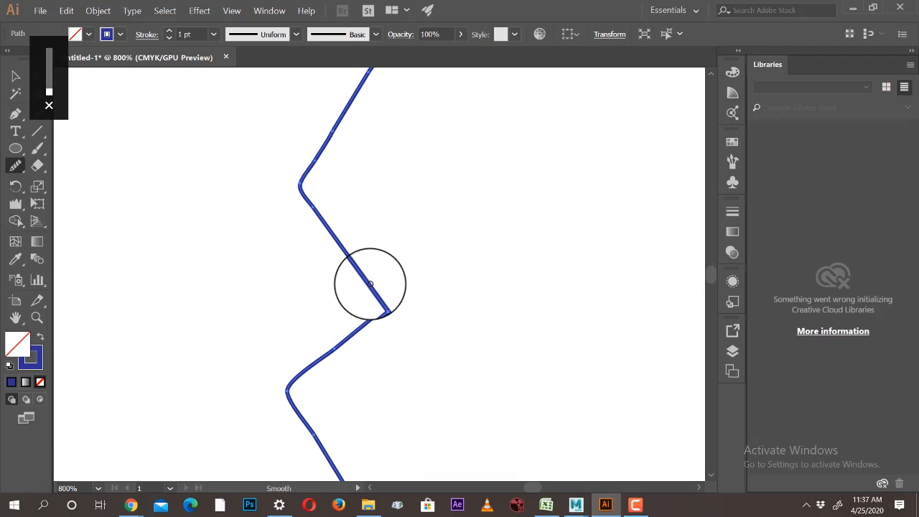
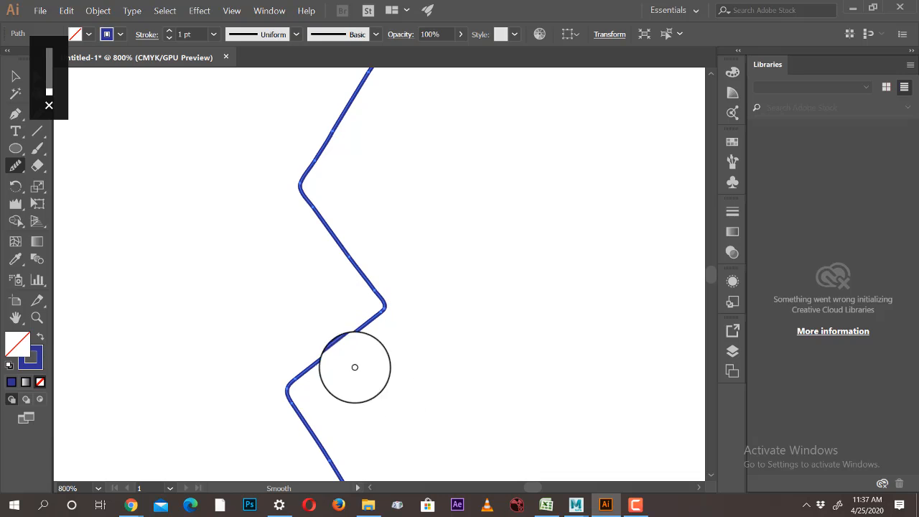
Cut the zigzag path at its lowest, still sharp corner with the Scissors Tool.
{"action": "key", "text": "c"}
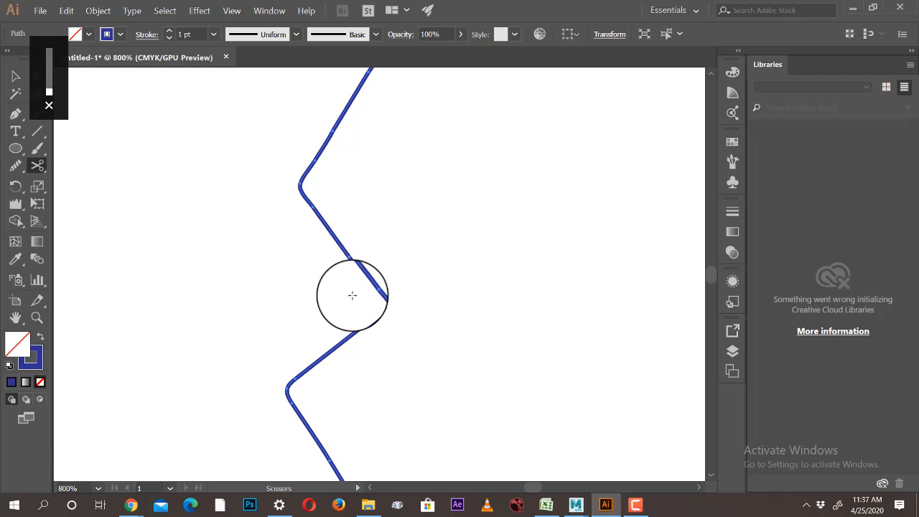
{"action": "left_click", "coordinate": [441, 377]}
{"action": "left_click", "coordinate": [595, 274]}
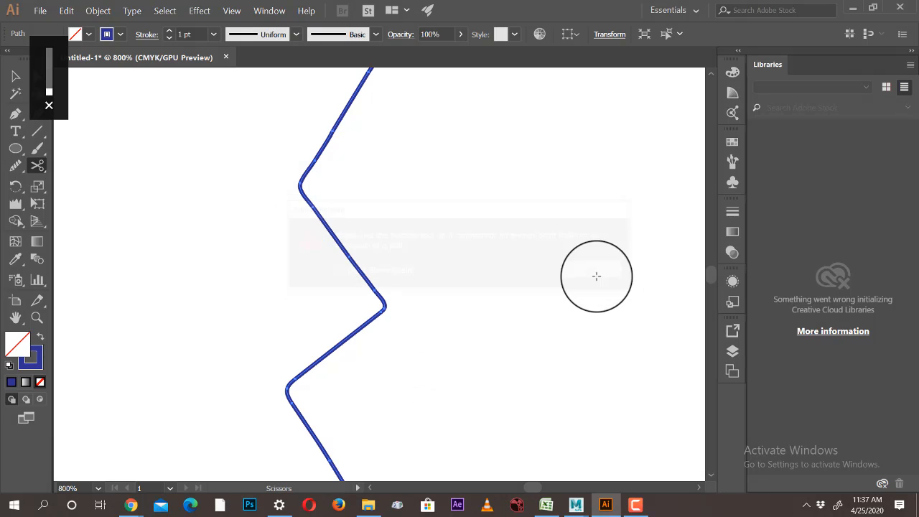
{"action": "key", "text": "space"}
{"action": "left_click_drag", "start_coordinate": [457, 369], "coordinate": [431, 229]}
{"action": "left_click_drag", "start_coordinate": [399, 259], "coordinate": [451, 127]}
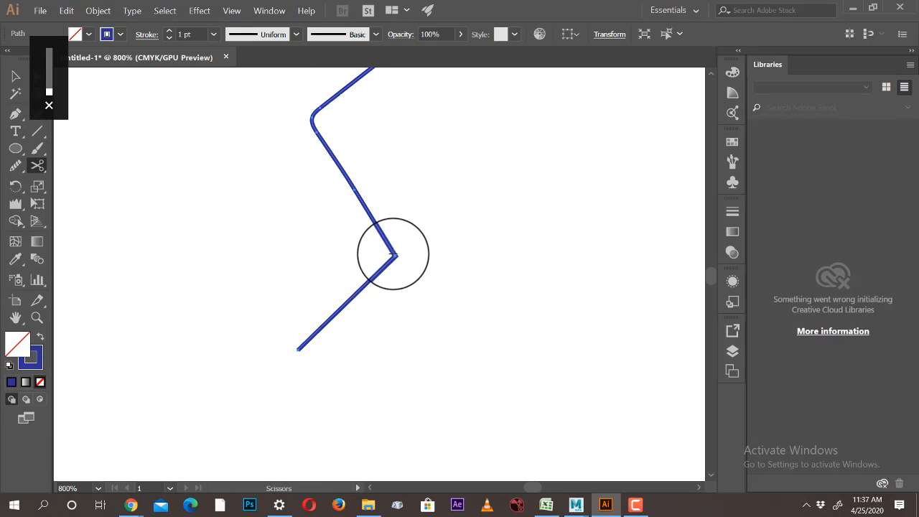
{"action": "left_click", "coordinate": [394, 253]}
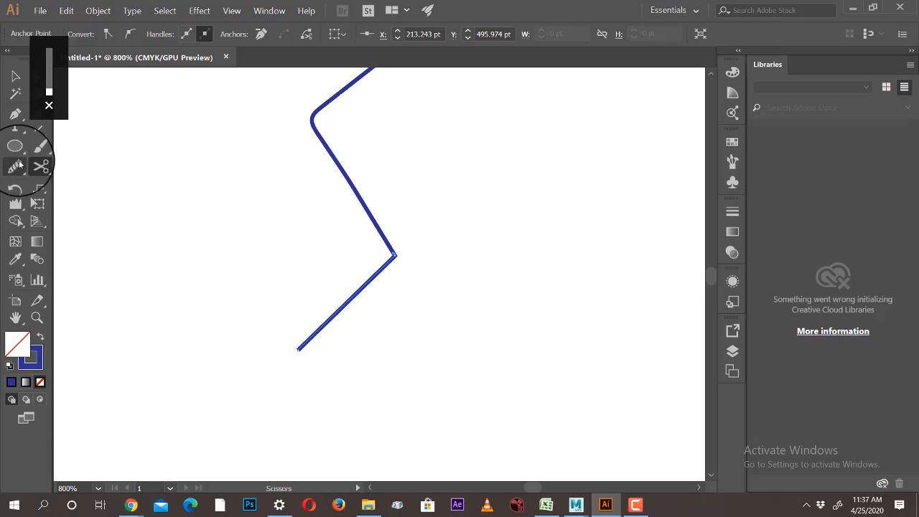
Smooth the upper end of the cut-off bottom segment with the Smooth Tool, then deselect it.
{"action": "left_click", "coordinate": [18, 165]}
{"action": "left_click_drag", "start_coordinate": [390, 277], "coordinate": [391, 255]}
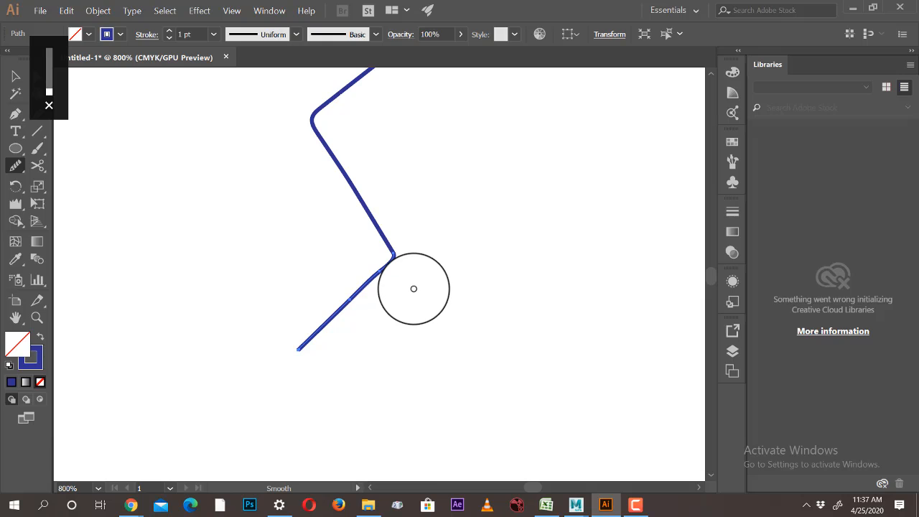
{"action": "left_click", "coordinate": [16, 76]}
{"action": "left_click", "coordinate": [538, 210]}
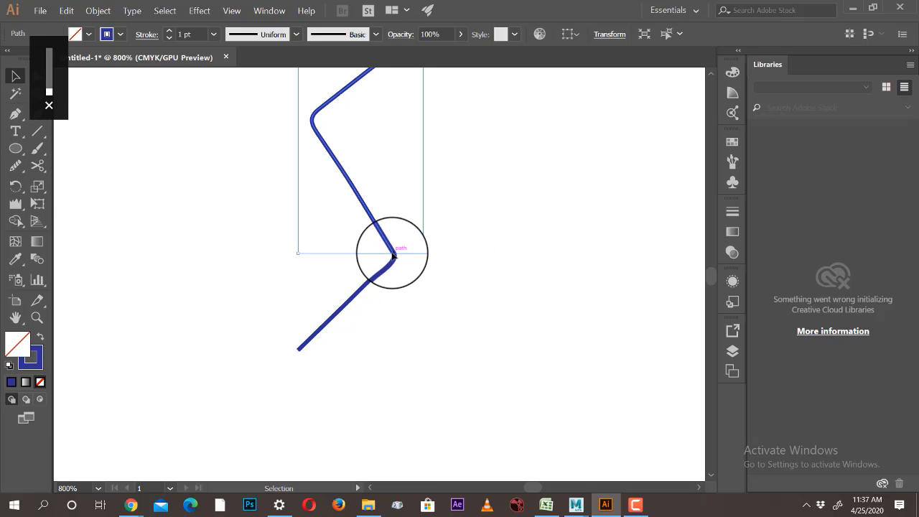
Delete both pieces of the cut zigzag path from the artboard.
{"action": "key", "text": "Delete"}
{"action": "left_click_drag", "start_coordinate": [240, 185], "coordinate": [455, 414]}
{"action": "key", "text": "Delete"}
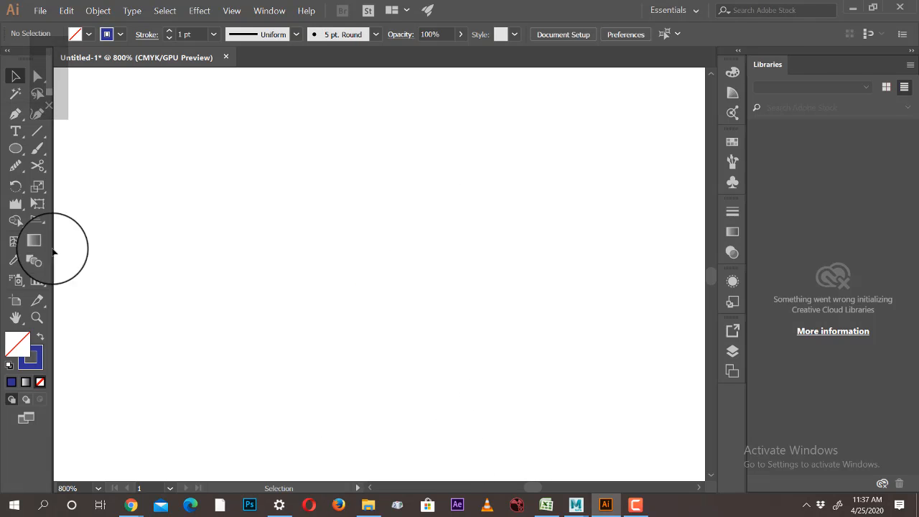
Draw a square with a blue 1 pt stroke and no fill on the empty artboard using the Rectangle Tool.
{"action": "left_click_drag", "start_coordinate": [16, 147], "coordinate": [79, 148]}
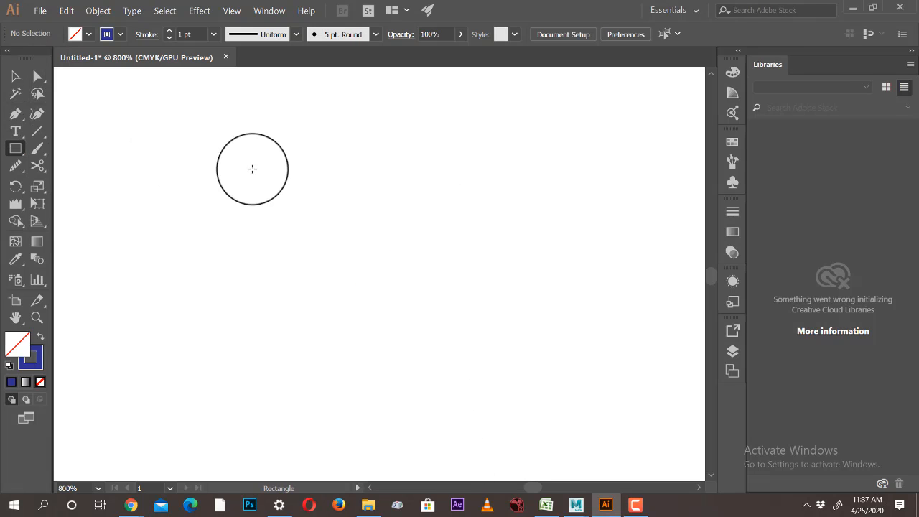
{"action": "left_click_drag", "start_coordinate": [265, 168], "coordinate": [395, 297]}
{"action": "left_click", "coordinate": [16, 75]}
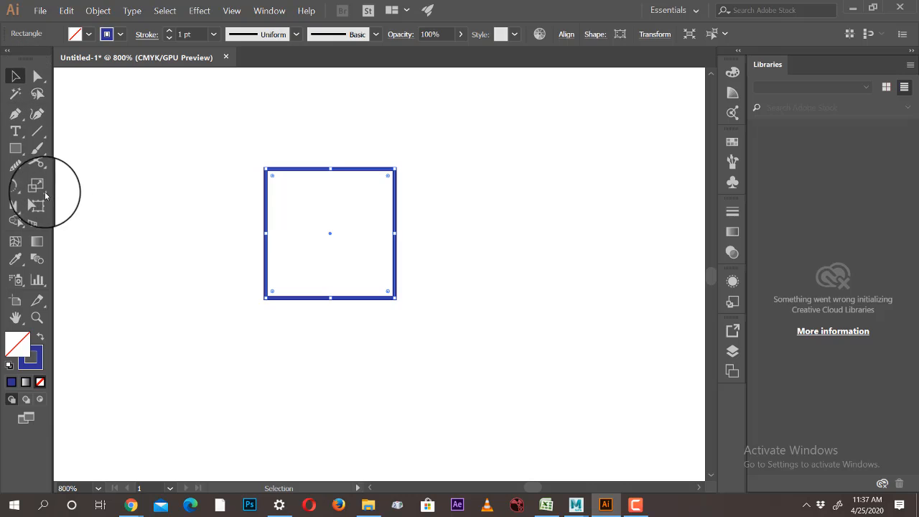
Round all four corners of the square with the Smooth Tool.
{"action": "left_click", "coordinate": [15, 166]}
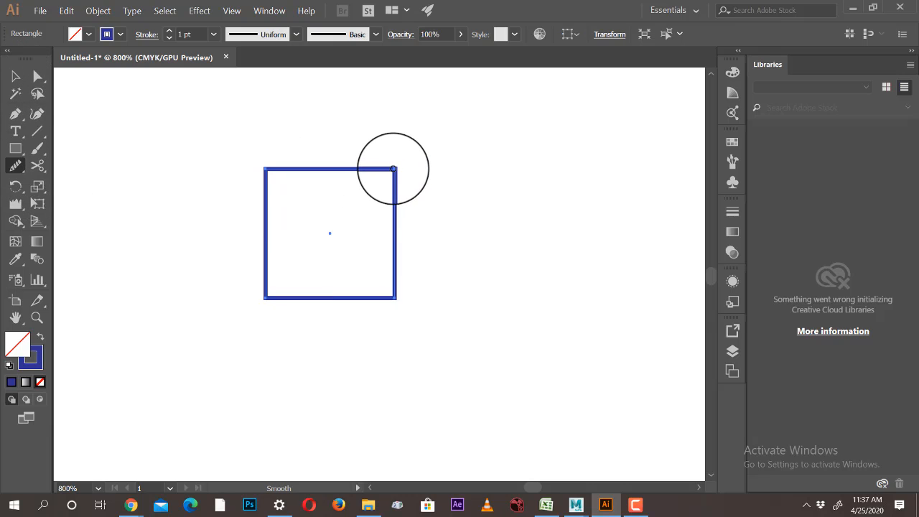
{"action": "mouse_move", "coordinate": [401, 185]}
{"action": "left_mouse_down"}
{"action": "mouse_move", "coordinate": [410, 199]}
{"action": "mouse_move", "coordinate": [399, 178]}
{"action": "left_mouse_up"}
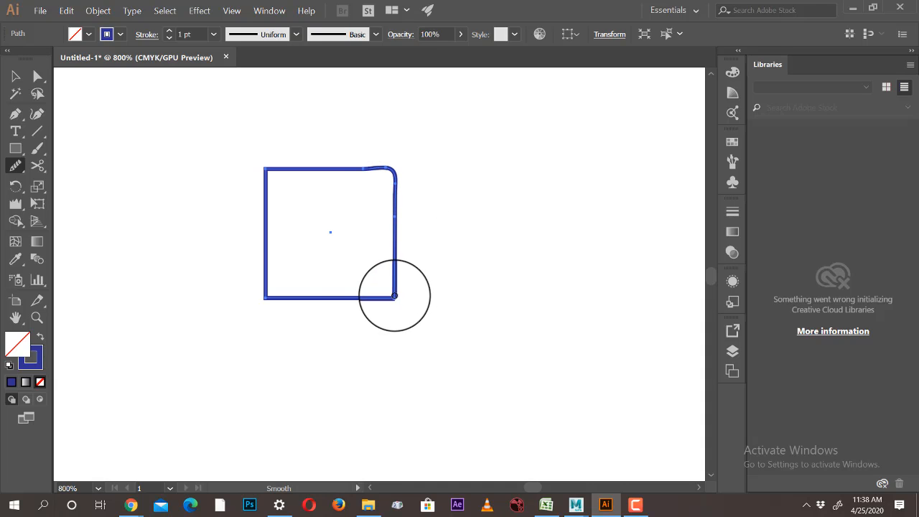
{"action": "mouse_move", "coordinate": [388, 314]}
{"action": "left_mouse_down"}
{"action": "mouse_move", "coordinate": [277, 323]}
{"action": "mouse_move", "coordinate": [270, 307]}
{"action": "mouse_move", "coordinate": [273, 319]}
{"action": "mouse_move", "coordinate": [239, 215]}
{"action": "mouse_move", "coordinate": [272, 176]}
{"action": "mouse_move", "coordinate": [264, 169]}
{"action": "mouse_move", "coordinate": [248, 197]}
{"action": "mouse_move", "coordinate": [266, 173]}
{"action": "mouse_move", "coordinate": [263, 195]}
{"action": "mouse_move", "coordinate": [271, 175]}
{"action": "left_mouse_up"}
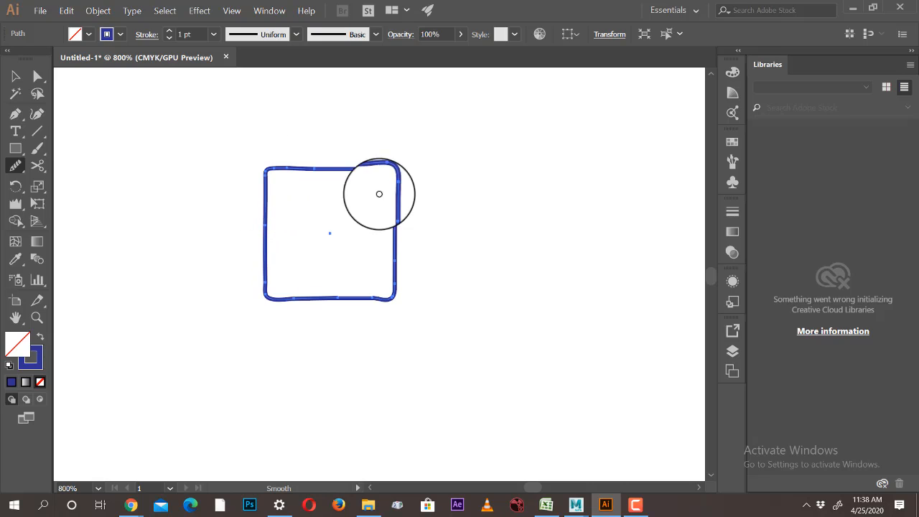
Deselect the rounded square to view its outline, then select it again and delete it.
{"action": "left_click", "coordinate": [13, 77]}
{"action": "left_click", "coordinate": [532, 266]}
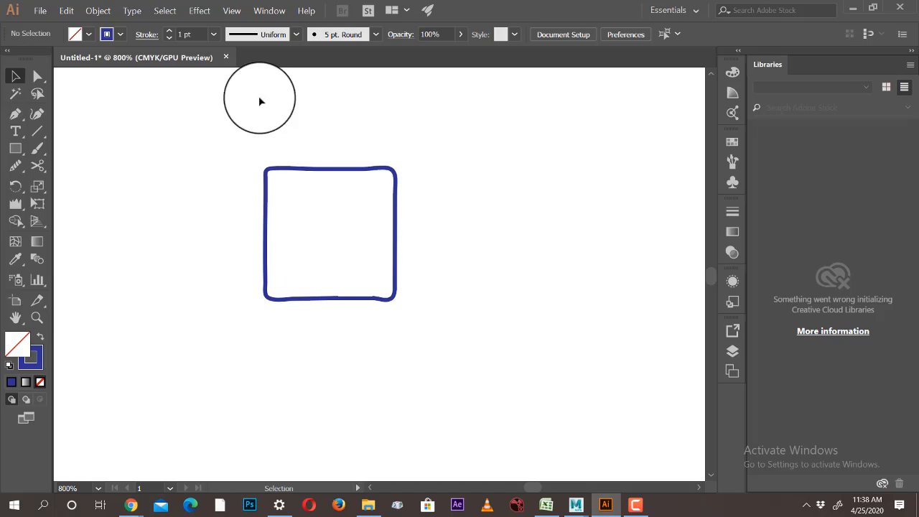
{"action": "left_click", "coordinate": [347, 168]}
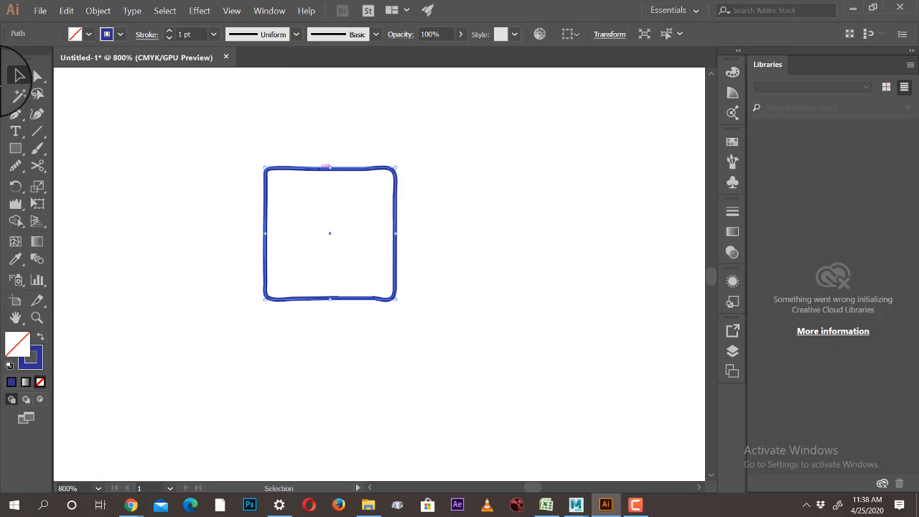
{"action": "key", "text": "Delete"}
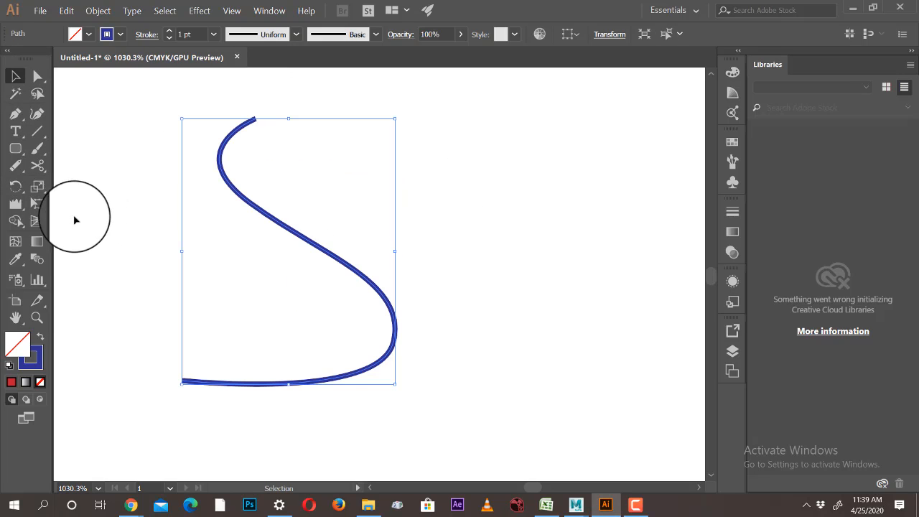
Erase three portions of the S-shaped curve with the Path Eraser Tool, including its upper bend and the start of the middle segment.
{"action": "left_click", "coordinate": [15, 166]}
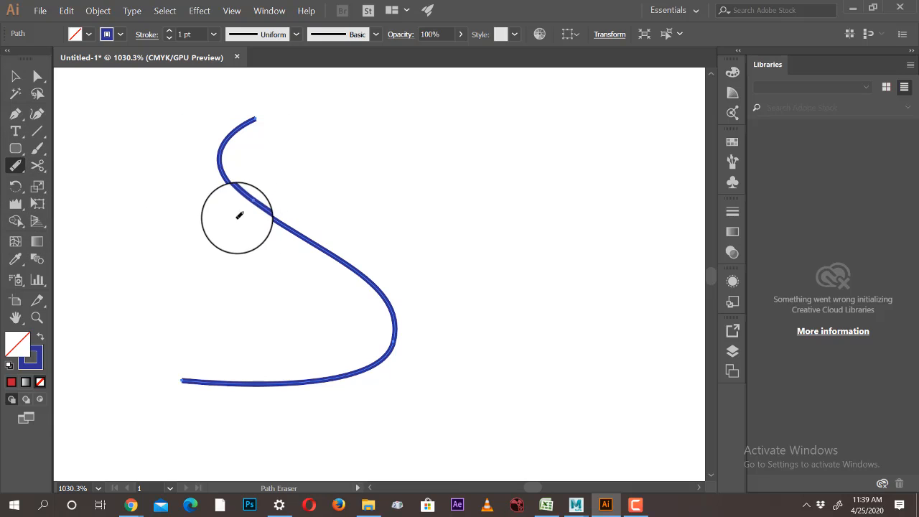
{"action": "mouse_move", "coordinate": [244, 207]}
{"action": "left_mouse_down"}
{"action": "mouse_move", "coordinate": [293, 204]}
{"action": "mouse_move", "coordinate": [212, 205]}
{"action": "mouse_move", "coordinate": [251, 227]}
{"action": "left_mouse_up"}
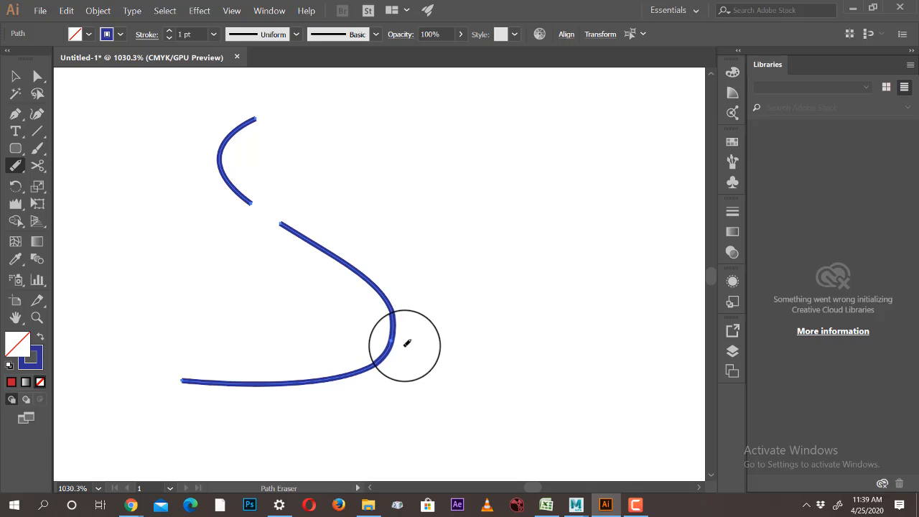
{"action": "mouse_move", "coordinate": [393, 340]}
{"action": "left_mouse_down"}
{"action": "mouse_move", "coordinate": [351, 354]}
{"action": "mouse_move", "coordinate": [362, 387]}
{"action": "mouse_move", "coordinate": [357, 370]}
{"action": "mouse_move", "coordinate": [255, 373]}
{"action": "mouse_move", "coordinate": [215, 386]}
{"action": "mouse_move", "coordinate": [194, 405]}
{"action": "left_mouse_up"}
{"action": "left_click_drag", "start_coordinate": [190, 367], "coordinate": [193, 368]}
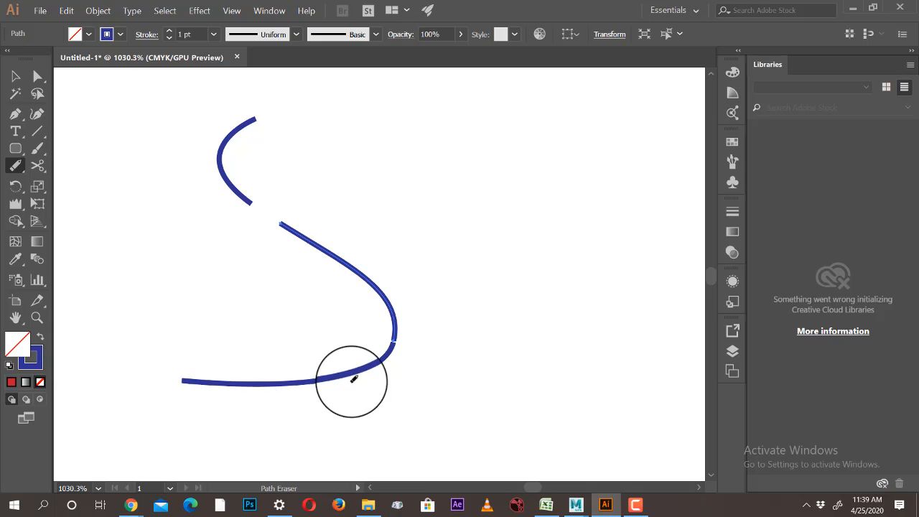
{"action": "left_click_drag", "start_coordinate": [342, 261], "coordinate": [267, 225]}
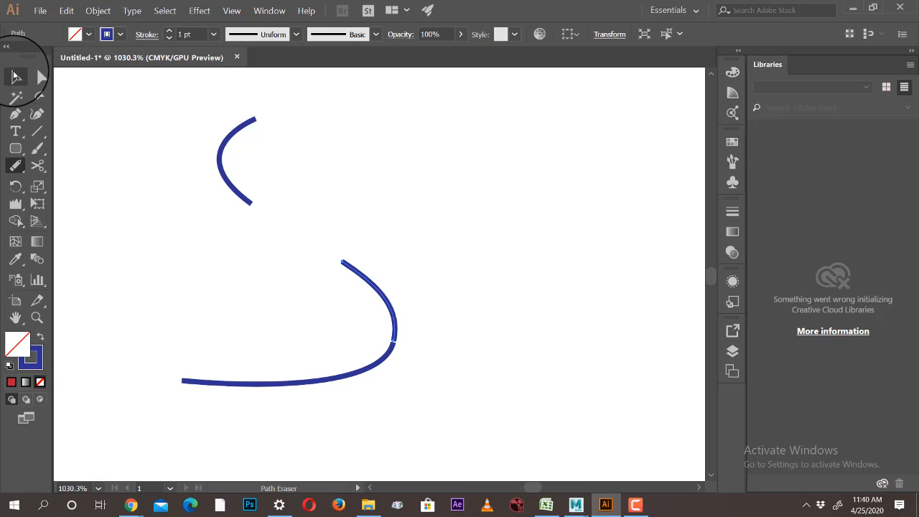
Move the three separated curve pieces closer together one by one, and delete them all.
{"action": "left_click", "coordinate": [14, 75]}
{"action": "left_click", "coordinate": [435, 301]}
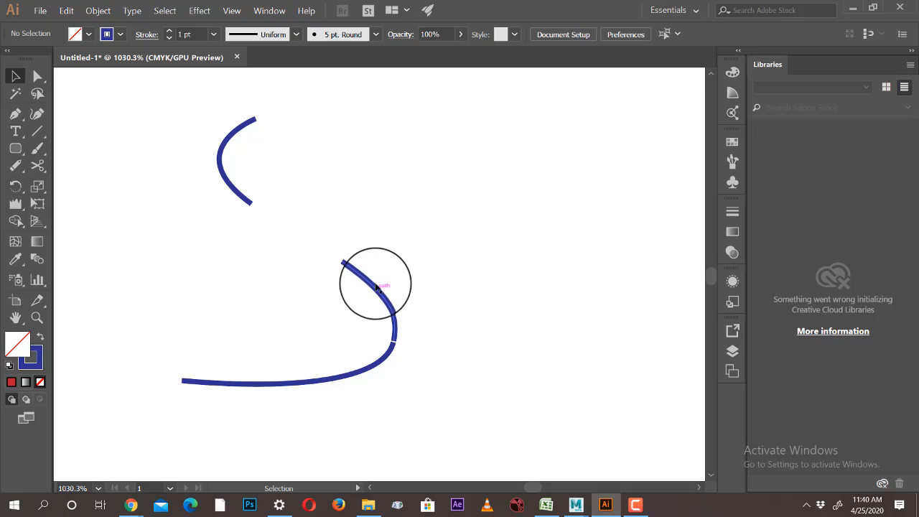
{"action": "left_click_drag", "start_coordinate": [377, 287], "coordinate": [406, 245]}
{"action": "left_click_drag", "start_coordinate": [244, 201], "coordinate": [366, 256]}
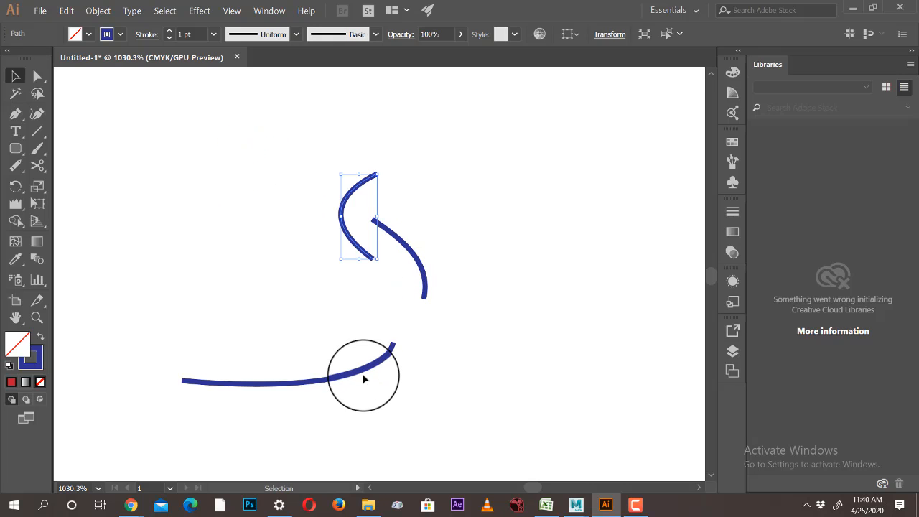
{"action": "left_click_drag", "start_coordinate": [364, 374], "coordinate": [491, 310]}
{"action": "left_click_drag", "start_coordinate": [297, 144], "coordinate": [547, 409]}
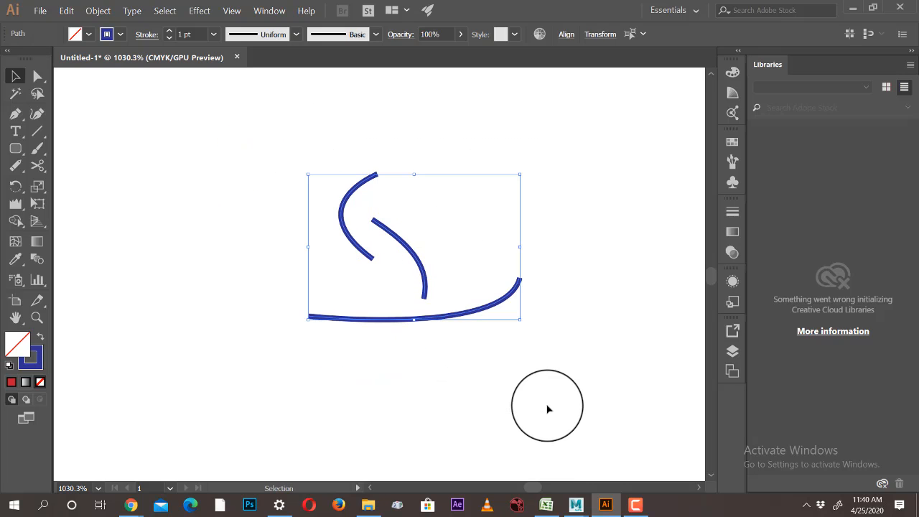
{"action": "key", "text": "Delete"}
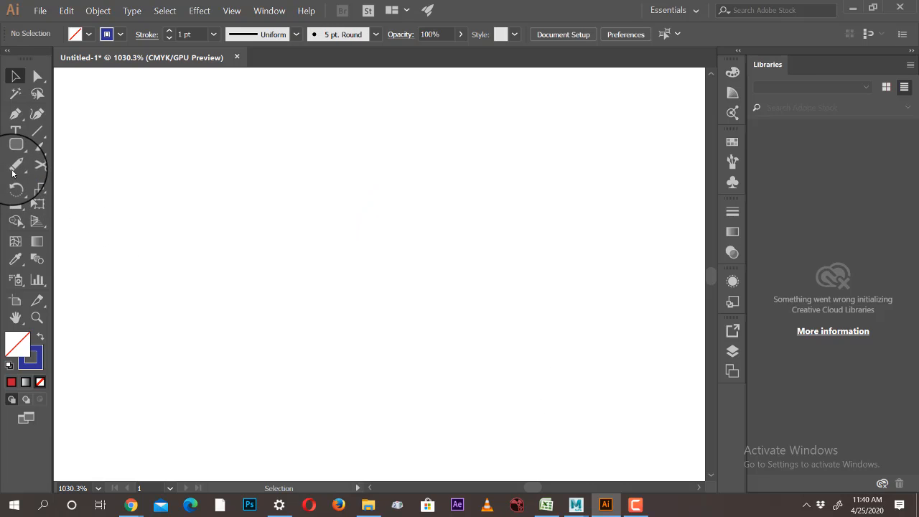
{"action": "left_click", "coordinate": [13, 171]}
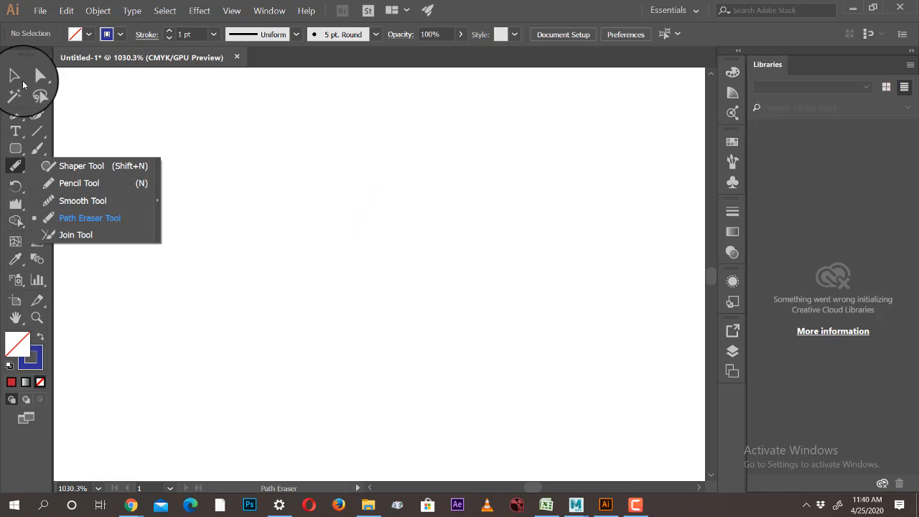
{"action": "left_click", "coordinate": [22, 76]}
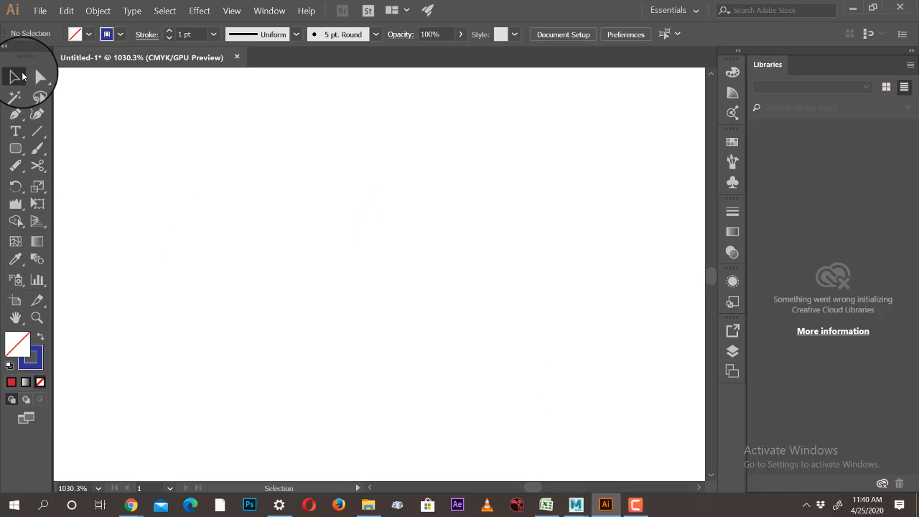
{"action": "left_click", "coordinate": [16, 149]}
{"action": "mouse_move", "coordinate": [305, 213]}
{"action": "left_mouse_down"}
{"action": "mouse_move", "coordinate": [402, 326]}
{"action": "mouse_move", "coordinate": [442, 349]}
{"action": "left_mouse_up"}
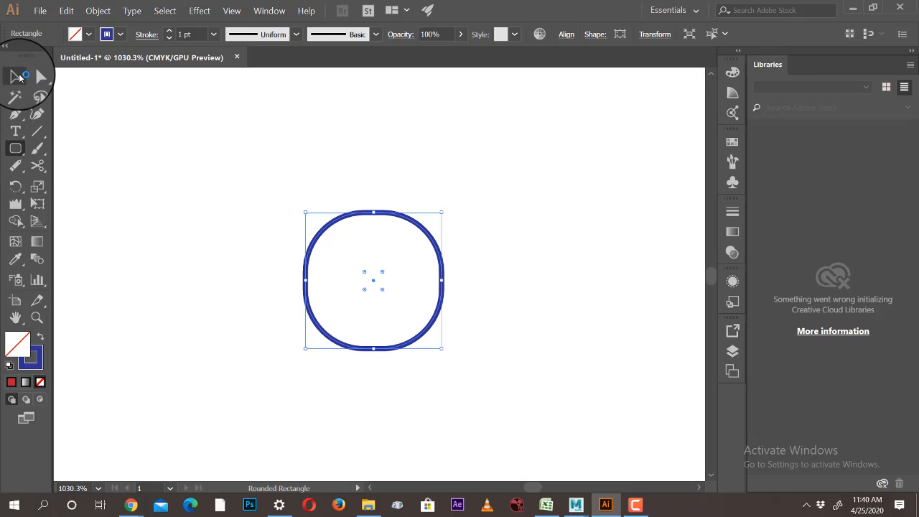
{"action": "key", "text": "Delete"}
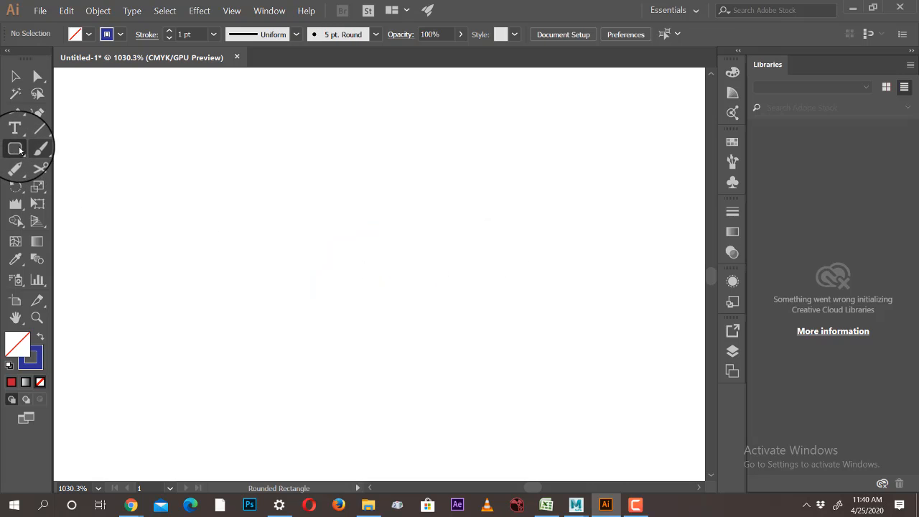
Draw a near-circular outline with the Ellipse Tool and erase a small gap at its top with the Path Eraser Tool.
{"action": "left_click_drag", "start_coordinate": [15, 148], "coordinate": [57, 181]}
{"action": "left_click_drag", "start_coordinate": [291, 207], "coordinate": [463, 375]}
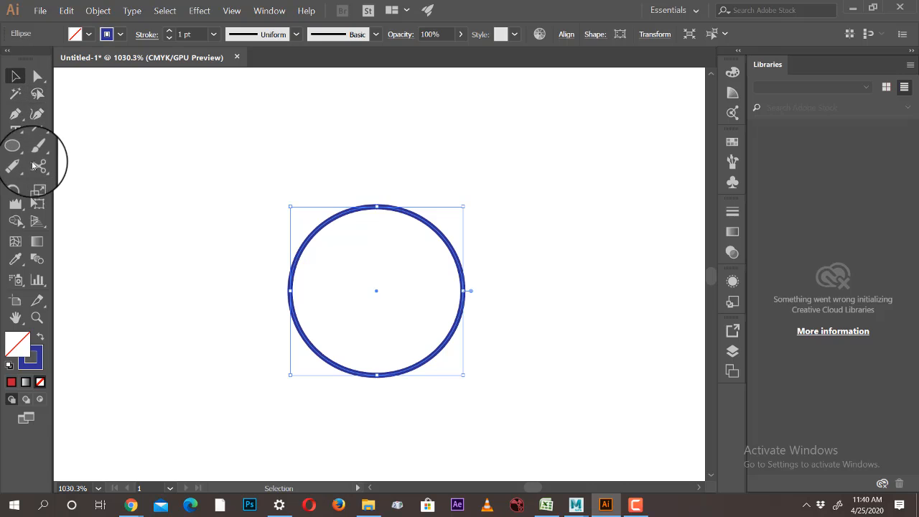
{"action": "left_click", "coordinate": [15, 166]}
{"action": "mouse_move", "coordinate": [20, 168]}
{"action": "left_mouse_down"}
{"action": "mouse_move", "coordinate": [123, 218]}
{"action": "mouse_move", "coordinate": [107, 217]}
{"action": "left_mouse_up"}
{"action": "left_click_drag", "start_coordinate": [377, 205], "coordinate": [386, 225]}
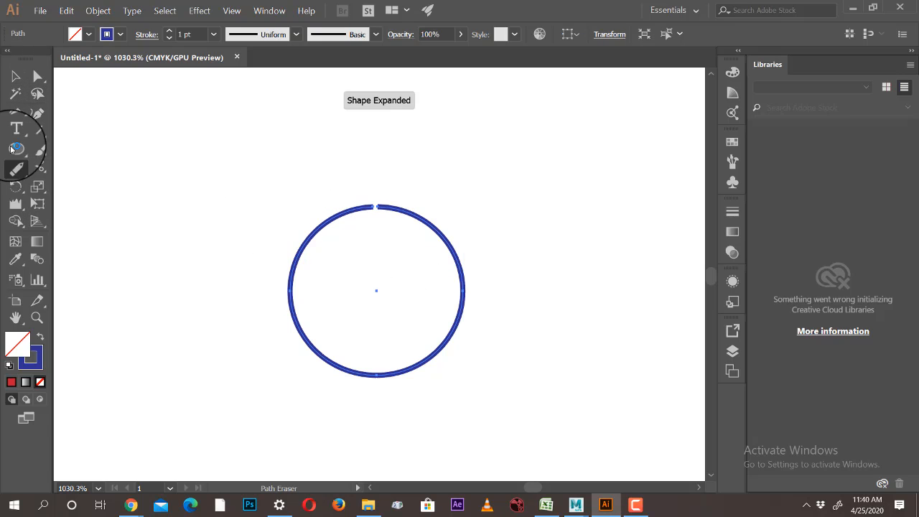
Close the small gap at the top of the ellipse with the Join Tool.
{"action": "left_click", "coordinate": [16, 77]}
{"action": "mouse_move", "coordinate": [16, 165]}
{"action": "left_mouse_down"}
{"action": "mouse_move", "coordinate": [82, 228]}
{"action": "mouse_move", "coordinate": [107, 234]}
{"action": "left_mouse_up"}
{"action": "scroll", "coordinate": [349, 219], "scroll_direction": "up", "scroll_amount": 1}
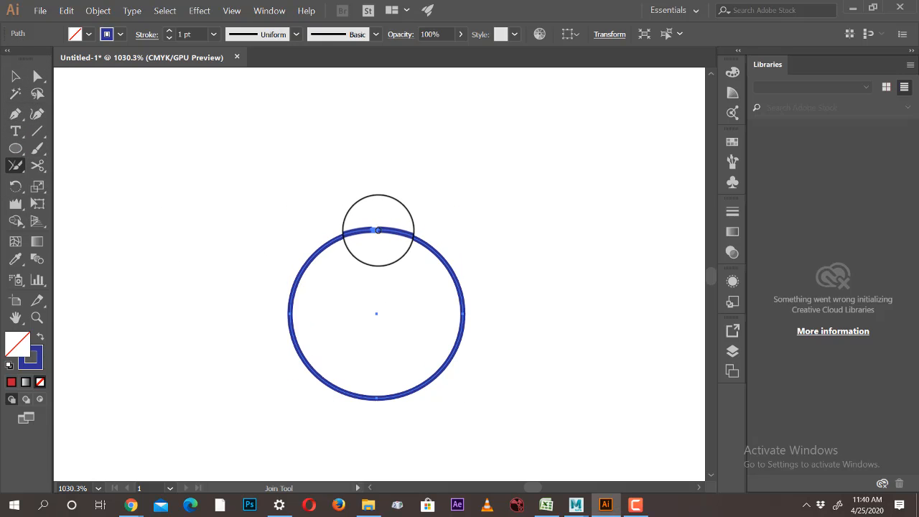
{"action": "left_click_drag", "start_coordinate": [379, 229], "coordinate": [382, 231]}
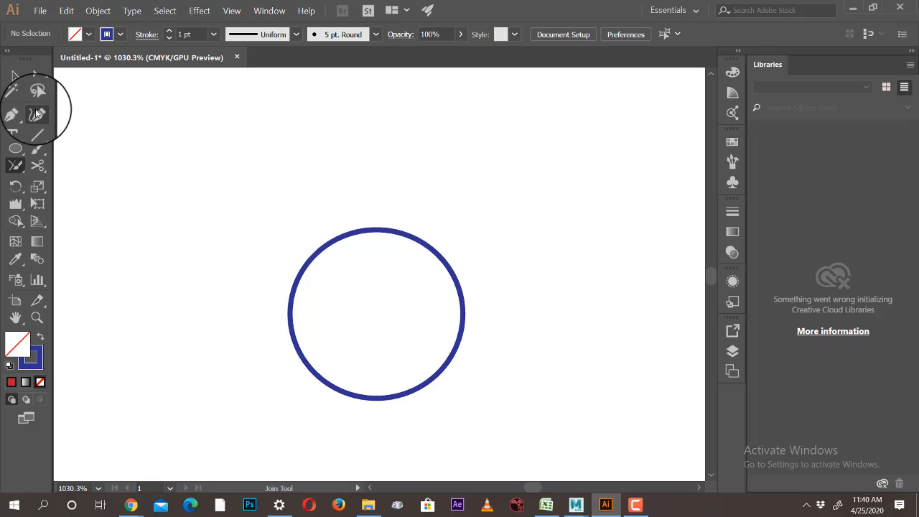
Select the rejoined ellipse and delete it.
{"action": "left_click", "coordinate": [16, 75]}
{"action": "left_click", "coordinate": [381, 334]}
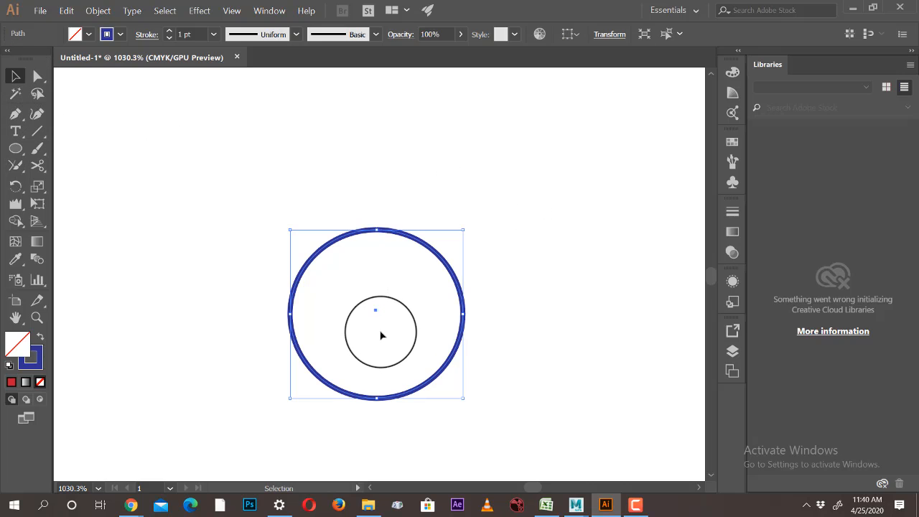
{"action": "key", "text": "Delete"}
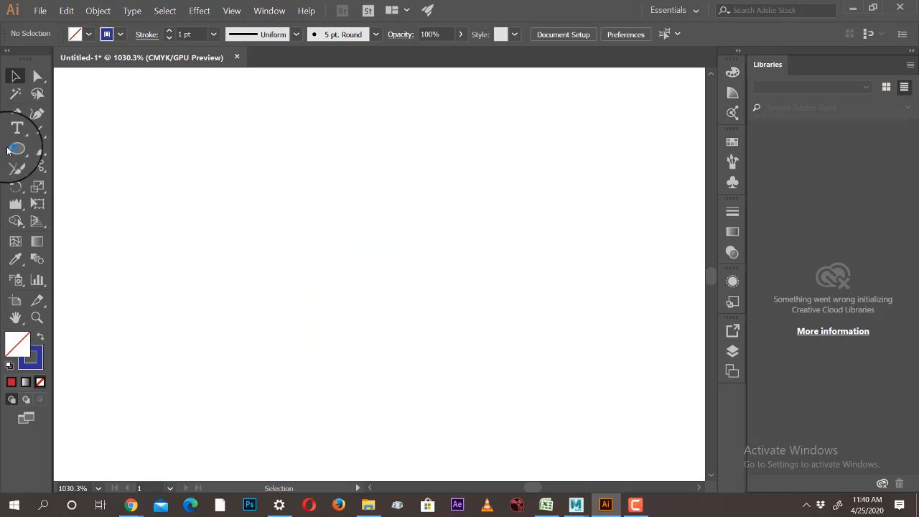
Draw an open, rounded U-shaped path with four curved anchor points using the Pen Tool.
{"action": "left_click", "coordinate": [15, 114]}
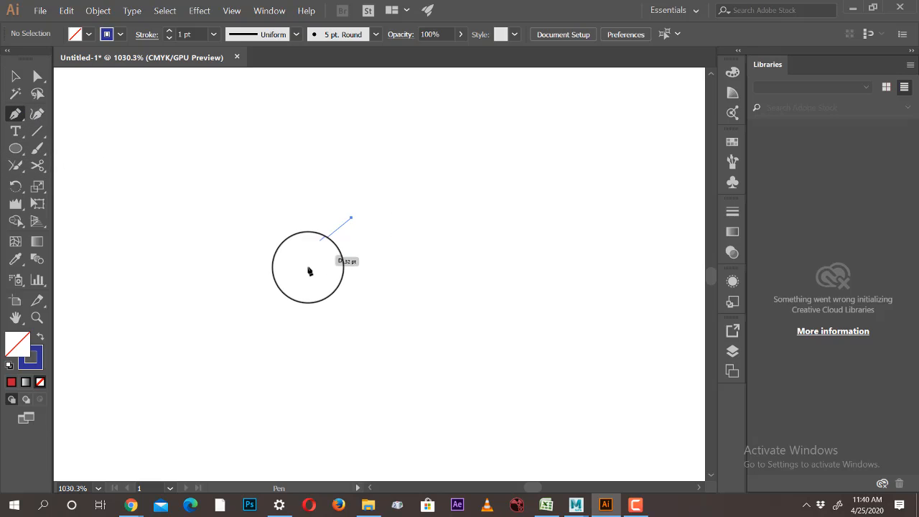
{"action": "left_click_drag", "start_coordinate": [390, 332], "coordinate": [431, 311]}
{"action": "left_click_drag", "start_coordinate": [427, 247], "coordinate": [488, 277]}
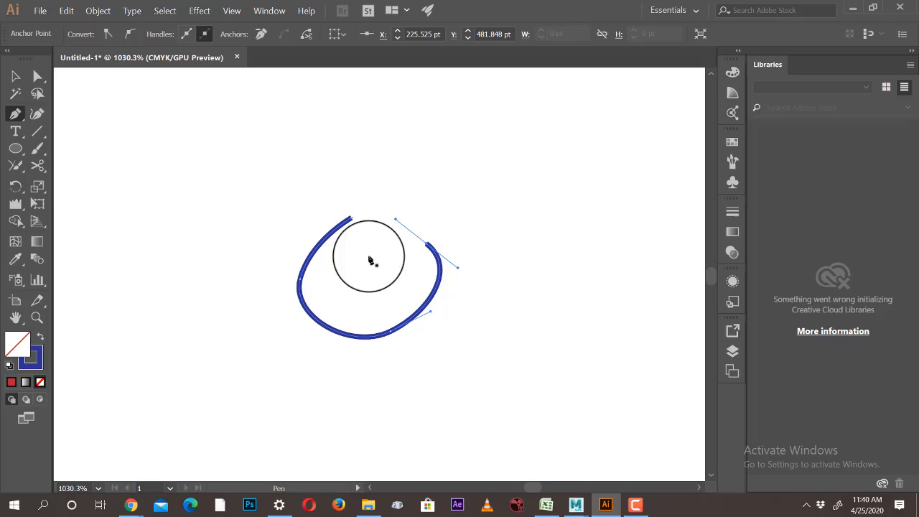
Connect the two open ends of the curved path with the Join Tool.
{"action": "left_click", "coordinate": [14, 79]}
{"action": "left_click", "coordinate": [15, 164]}
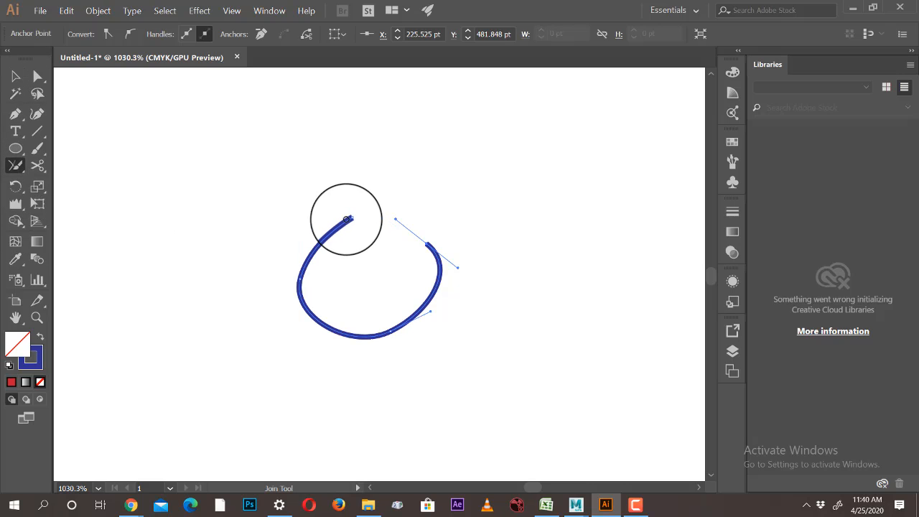
{"action": "left_click_drag", "start_coordinate": [346, 219], "coordinate": [429, 246]}
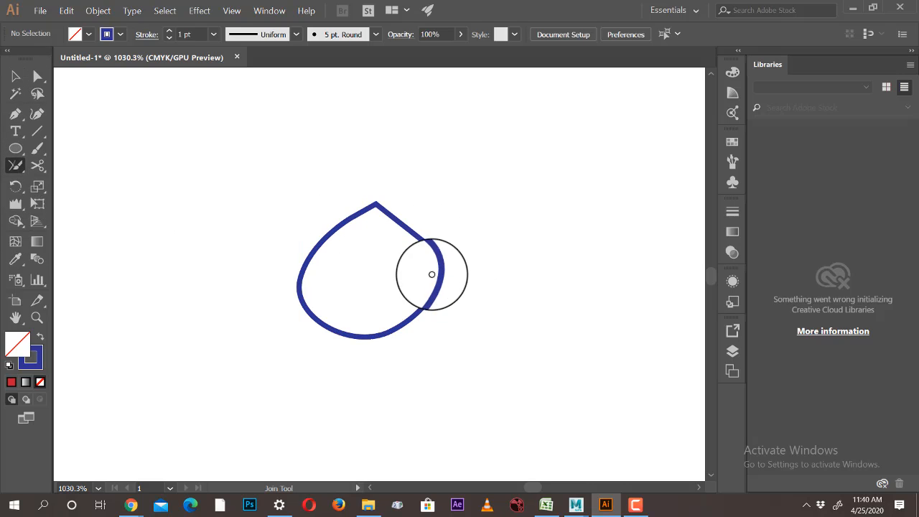
Select the closed drop-shaped path and delete it.
{"action": "left_click", "coordinate": [18, 81]}
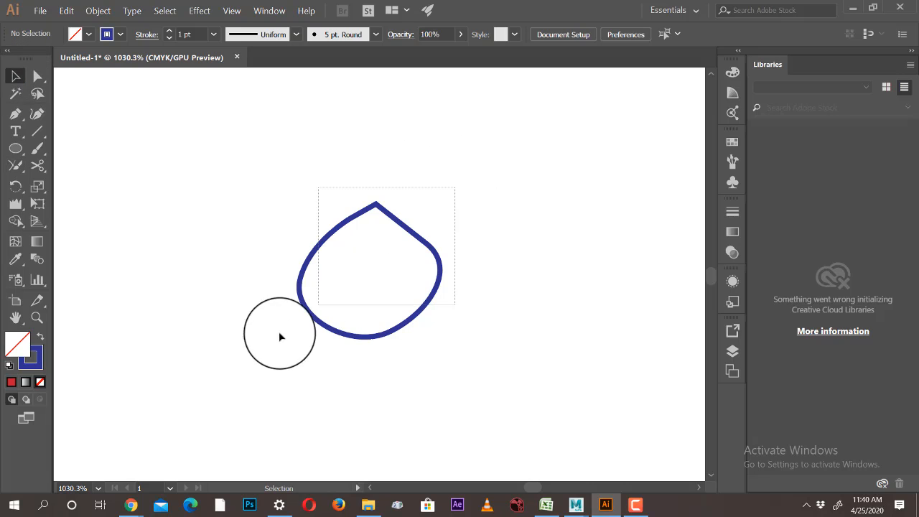
{"action": "key", "text": "ctrl+a"}
{"action": "key", "text": "Delete"}
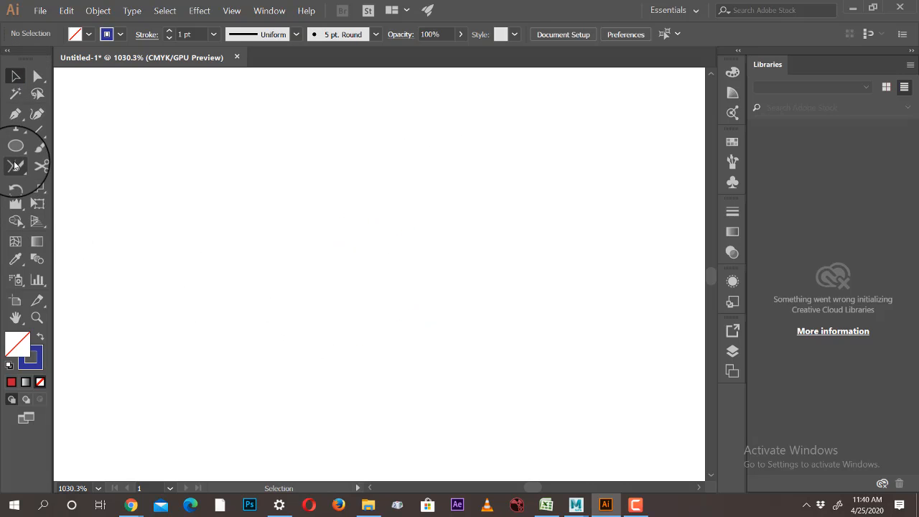
{"action": "left_click_drag", "start_coordinate": [15, 166], "coordinate": [63, 205]}
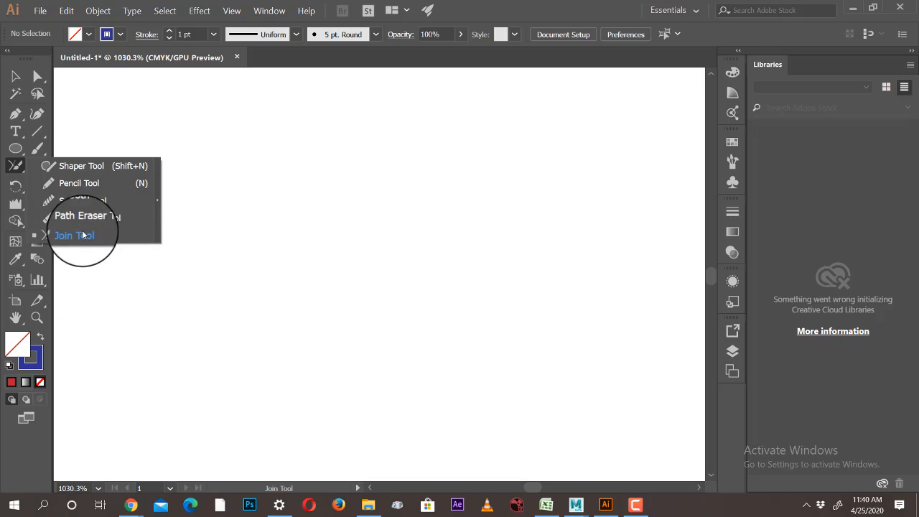
{"action": "left_click_drag", "start_coordinate": [82, 235], "coordinate": [83, 235]}
{"action": "left_click", "coordinate": [41, 167]}
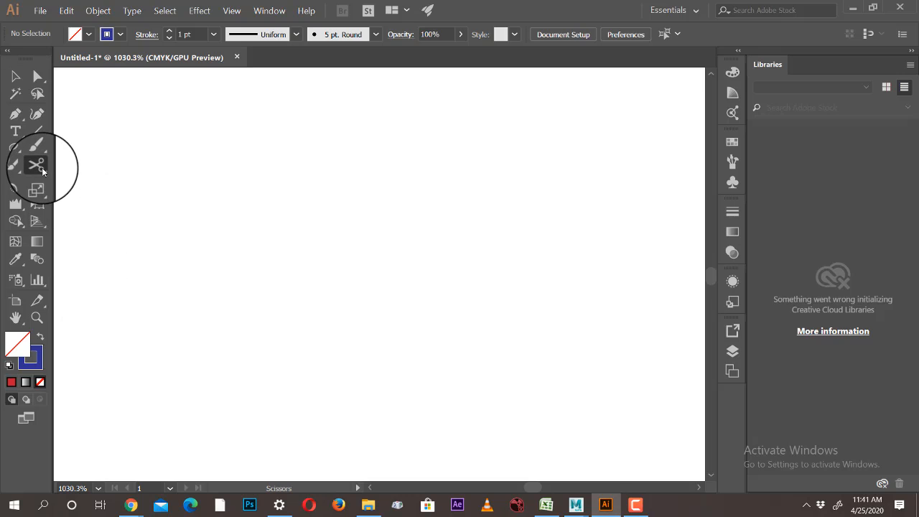
{"action": "mouse_move", "coordinate": [42, 167]}
{"action": "left_mouse_down"}
{"action": "mouse_move", "coordinate": [156, 160]}
{"action": "mouse_move", "coordinate": [117, 183]}
{"action": "mouse_move", "coordinate": [103, 213]}
{"action": "mouse_move", "coordinate": [99, 137]}
{"action": "mouse_move", "coordinate": [109, 217]}
{"action": "mouse_move", "coordinate": [15, 149]}
{"action": "left_mouse_up"}
Draw a new near-circular outline on the empty artboard with the Ellipse Tool.
{"action": "left_click", "coordinate": [14, 149]}
{"action": "mouse_move", "coordinate": [260, 174]}
{"action": "left_mouse_down"}
{"action": "mouse_move", "coordinate": [402, 324]}
{"action": "mouse_move", "coordinate": [424, 329]}
{"action": "left_mouse_up"}
{"action": "left_click", "coordinate": [16, 76]}
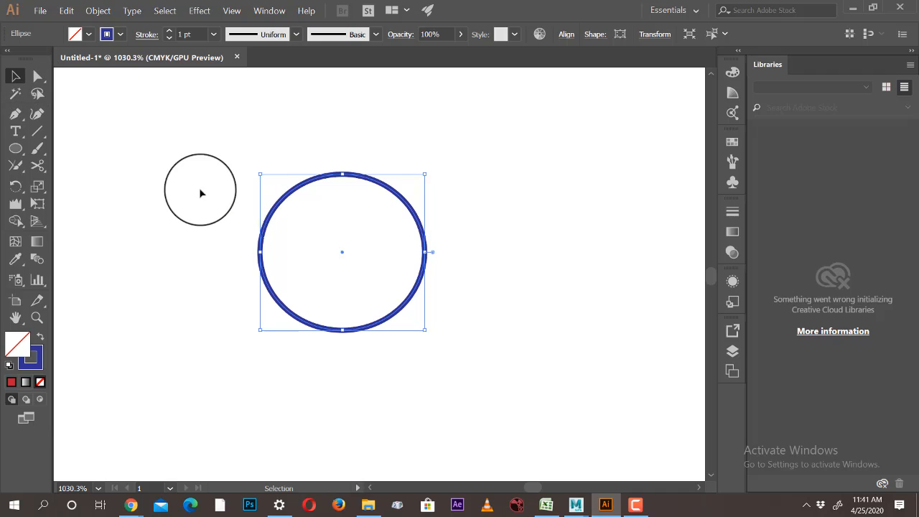
Cut four rounded notches into the ellipse from its top, bottom, right and left sides with the Eraser Tool.
{"action": "left_click", "coordinate": [37, 166]}
{"action": "left_click_drag", "start_coordinate": [37, 165], "coordinate": [96, 167]}
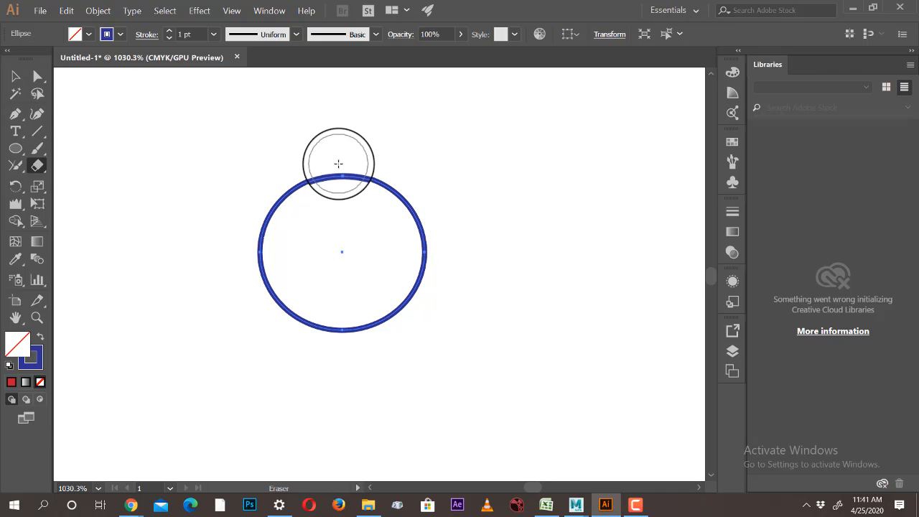
{"action": "left_click_drag", "start_coordinate": [342, 206], "coordinate": [342, 206]}
{"action": "left_click_drag", "start_coordinate": [337, 296], "coordinate": [328, 351]}
{"action": "left_click_drag", "start_coordinate": [386, 254], "coordinate": [434, 262]}
{"action": "left_click_drag", "start_coordinate": [306, 256], "coordinate": [220, 246]}
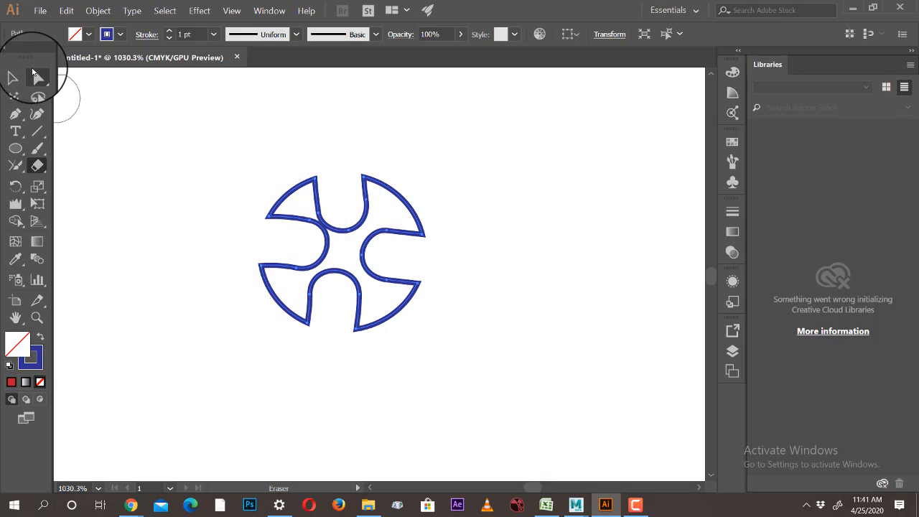
Change the notched shape's stroke colour to red and deselect it.
{"action": "left_click", "coordinate": [15, 76]}
{"action": "left_click", "coordinate": [107, 34]}
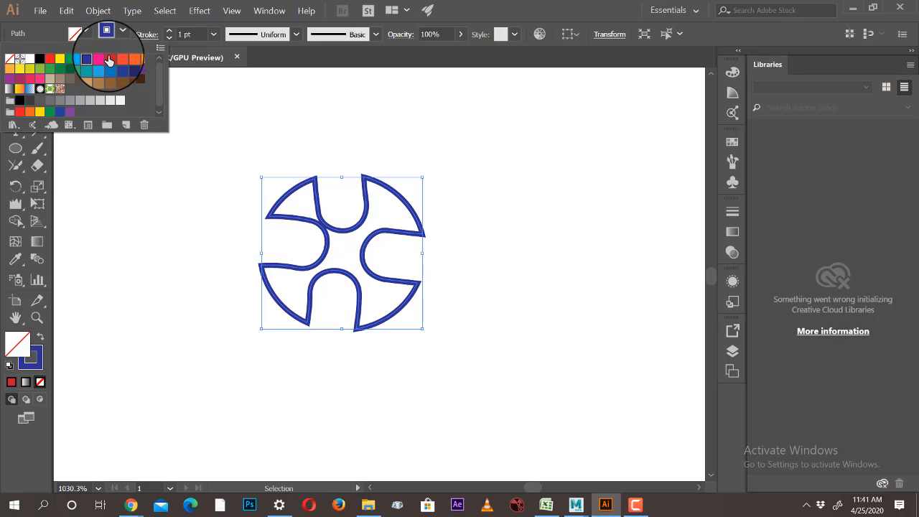
{"action": "left_click", "coordinate": [110, 58]}
{"action": "left_click", "coordinate": [305, 189]}
{"action": "left_click", "coordinate": [341, 233]}
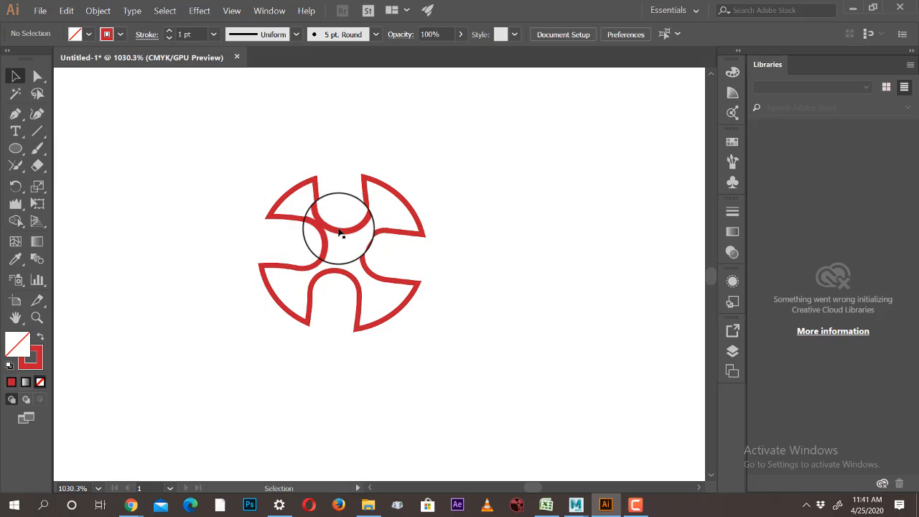
{"action": "left_click", "coordinate": [75, 36]}
{"action": "left_click", "coordinate": [86, 63]}
{"action": "left_click", "coordinate": [356, 237]}
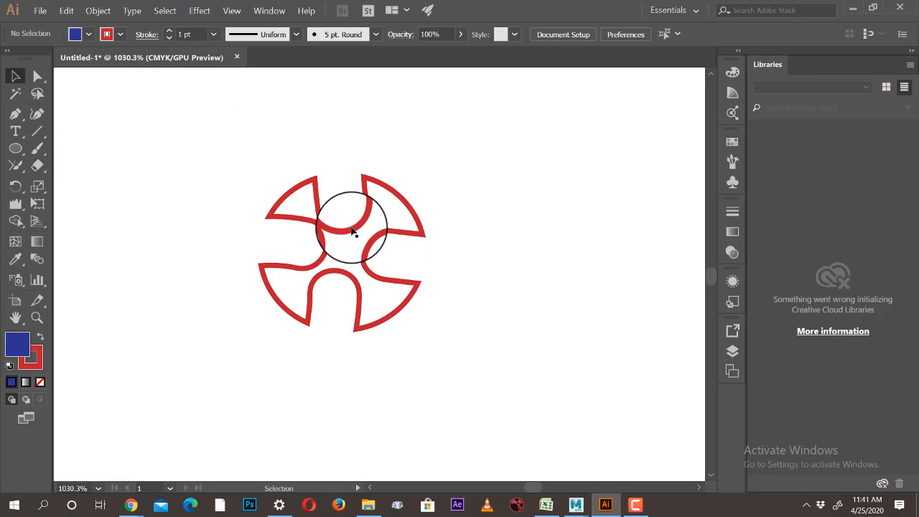
Select the notched shape and fill it with light blue.
{"action": "left_click", "coordinate": [355, 237]}
{"action": "left_click", "coordinate": [81, 34]}
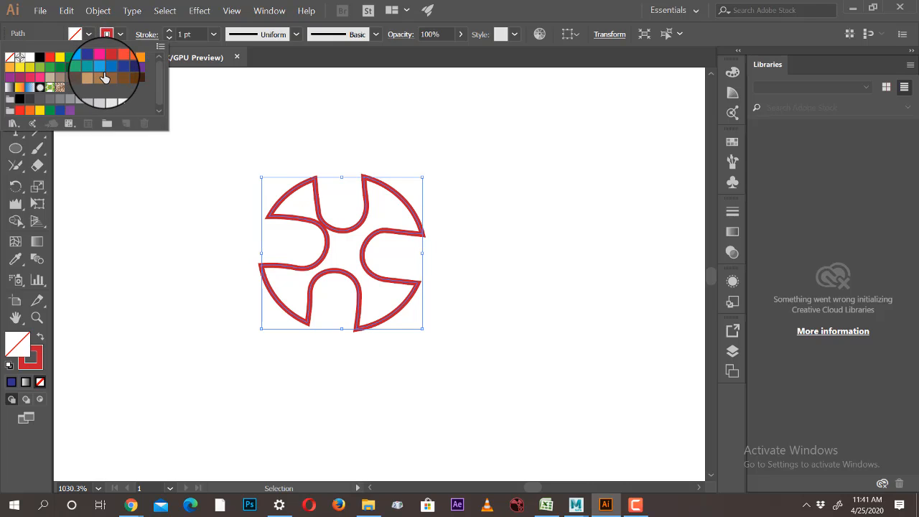
{"action": "left_click", "coordinate": [99, 66]}
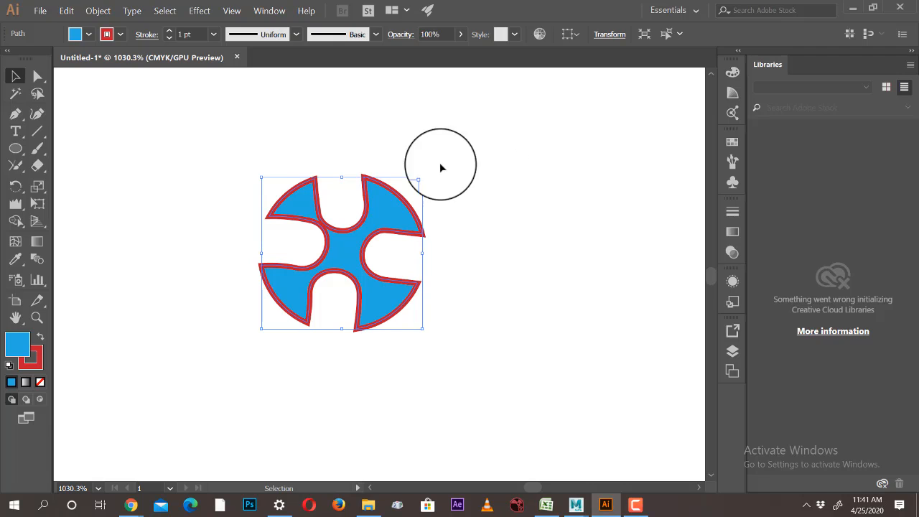
{"action": "left_click_drag", "start_coordinate": [156, 136], "coordinate": [329, 255]}
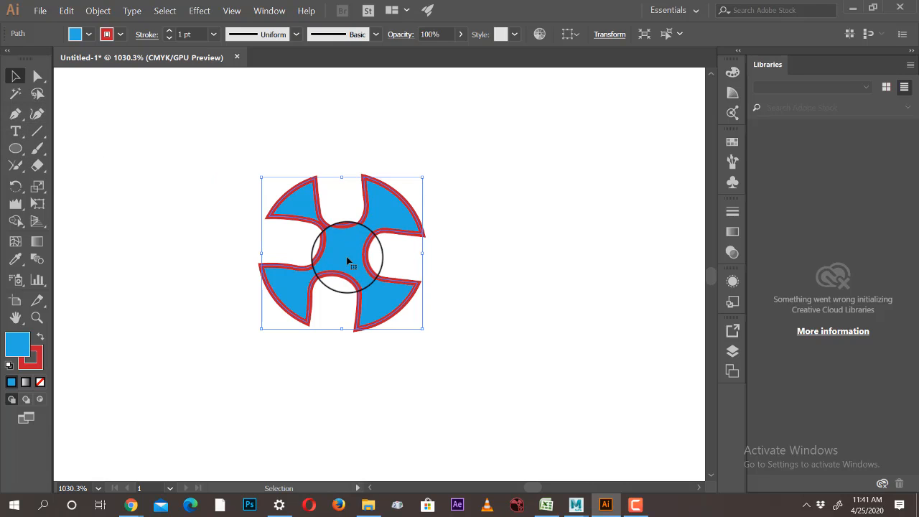
Replace the notched shape with a blue circle outlined in red and cut its path at the top anchor with the Scissors Tool.
{"action": "key", "text": "Delete"}
{"action": "left_click", "coordinate": [43, 172]}
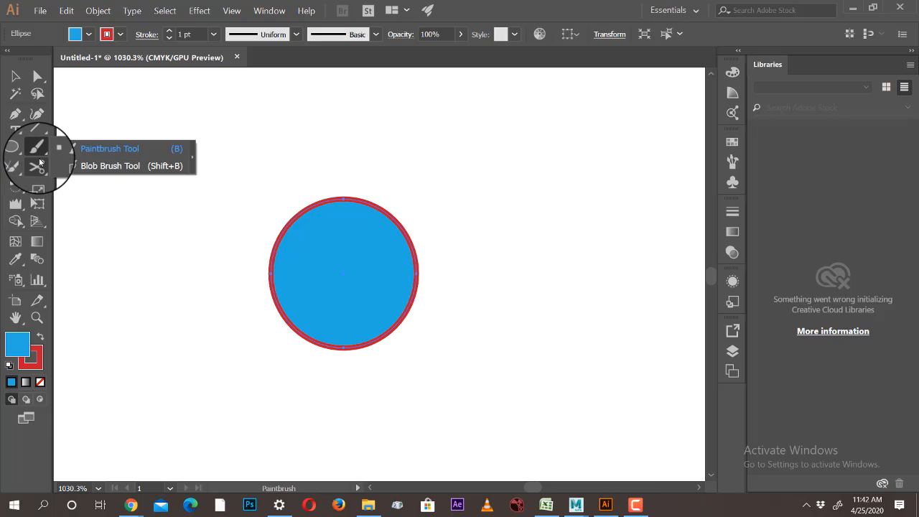
{"action": "left_click", "coordinate": [38, 165]}
{"action": "left_click", "coordinate": [343, 199]}
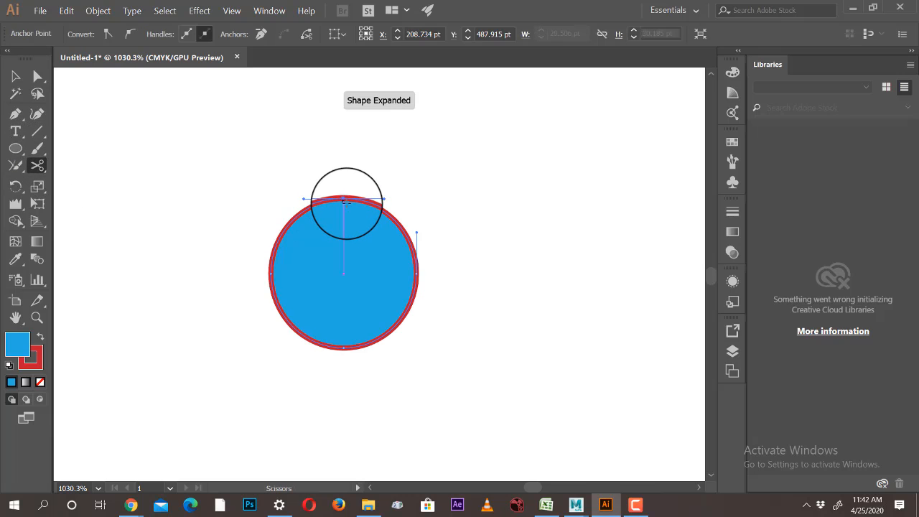
Pull the two cut end points at the circle's top apart with the Direct Selection Tool.
{"action": "left_click", "coordinate": [38, 76]}
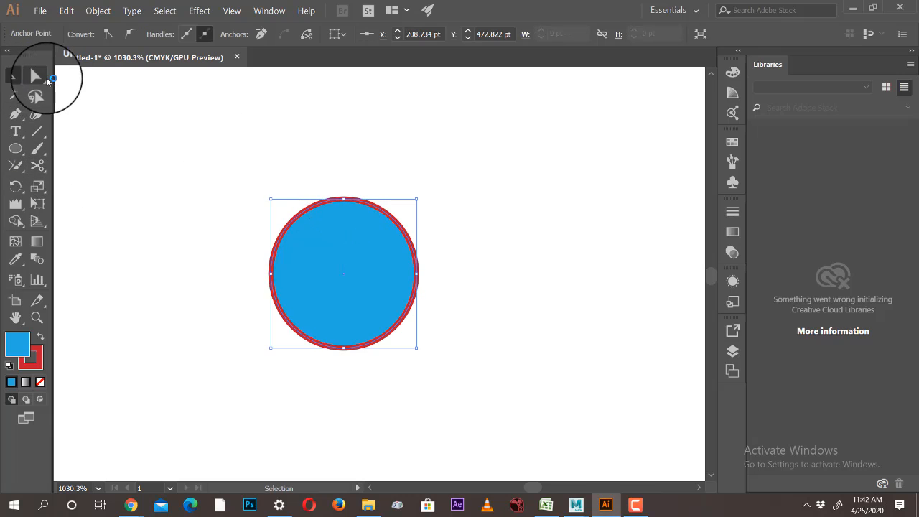
{"action": "left_click", "coordinate": [352, 213]}
{"action": "left_click", "coordinate": [343, 201]}
{"action": "left_click_drag", "start_coordinate": [343, 201], "coordinate": [285, 165]}
{"action": "left_click", "coordinate": [468, 227]}
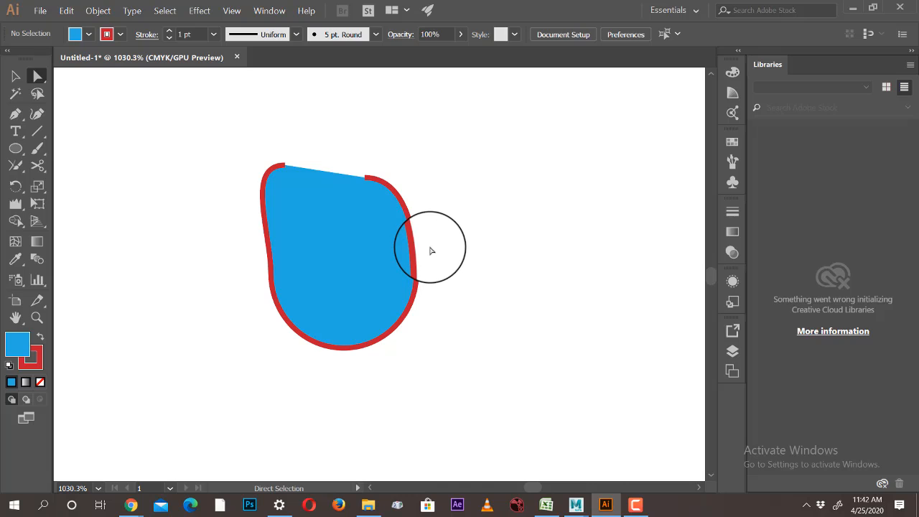
Undo the moves of the circle's cut end points.
{"action": "key", "text": "ctrl+z"}
{"action": "key", "text": "ctrl+z"}
{"action": "key", "text": "ctrl+z"}
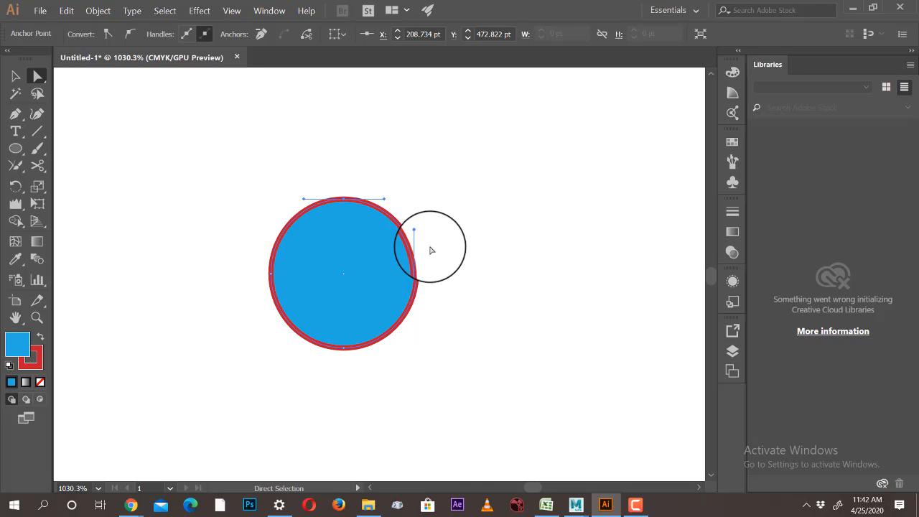
Cut the circle at its bottom anchor with the Scissors Tool and move the right half up and away.
{"action": "left_click", "coordinate": [37, 165]}
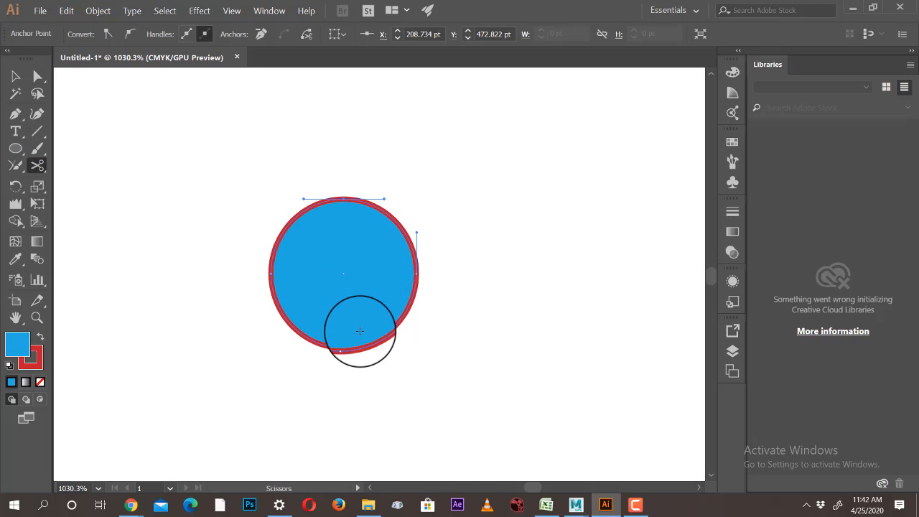
{"action": "left_click", "coordinate": [351, 348]}
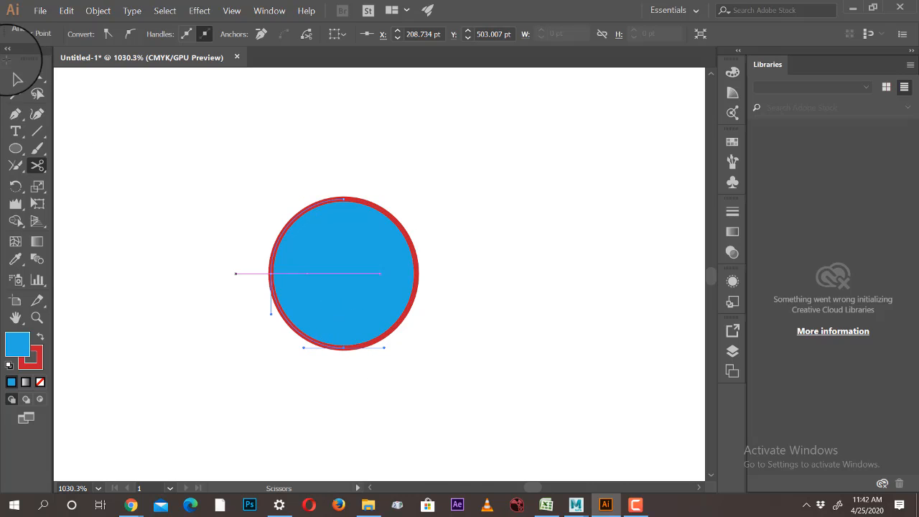
{"action": "left_click", "coordinate": [14, 76]}
{"action": "left_click_drag", "start_coordinate": [398, 277], "coordinate": [417, 190]}
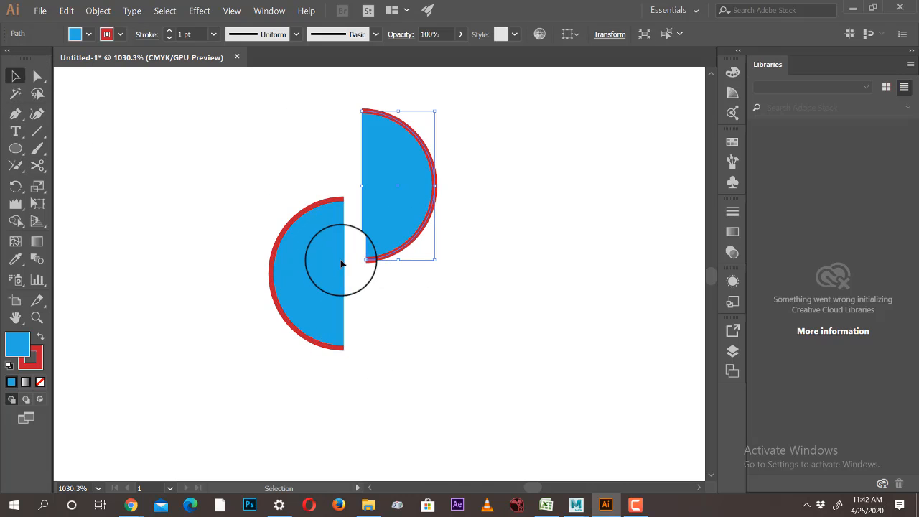
Move the two half circles together so they meet along their straight edges, with the right half set higher.
{"action": "left_click_drag", "start_coordinate": [321, 261], "coordinate": [336, 254]}
{"action": "left_click", "coordinate": [519, 261]}
{"action": "left_click_drag", "start_coordinate": [396, 187], "coordinate": [385, 202]}
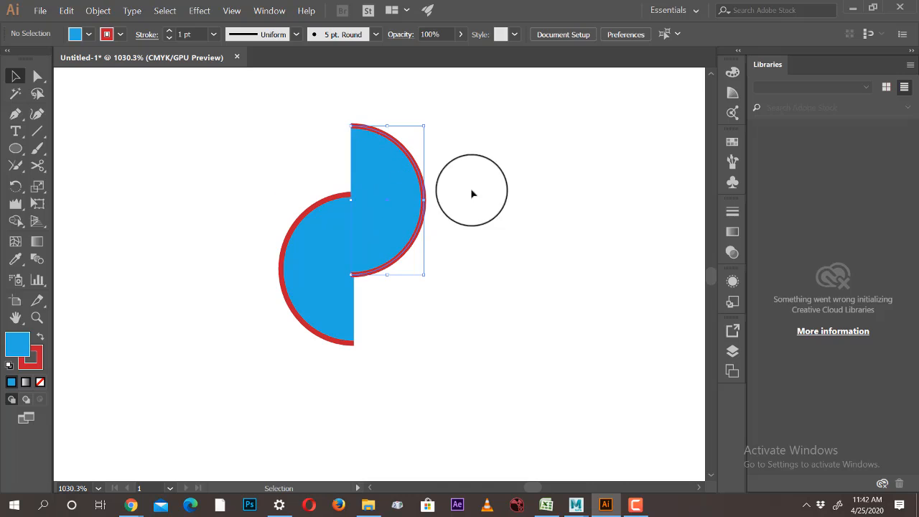
Fill the right half circle with green and lower it slightly along the shared straight edge.
{"action": "left_click", "coordinate": [76, 34]}
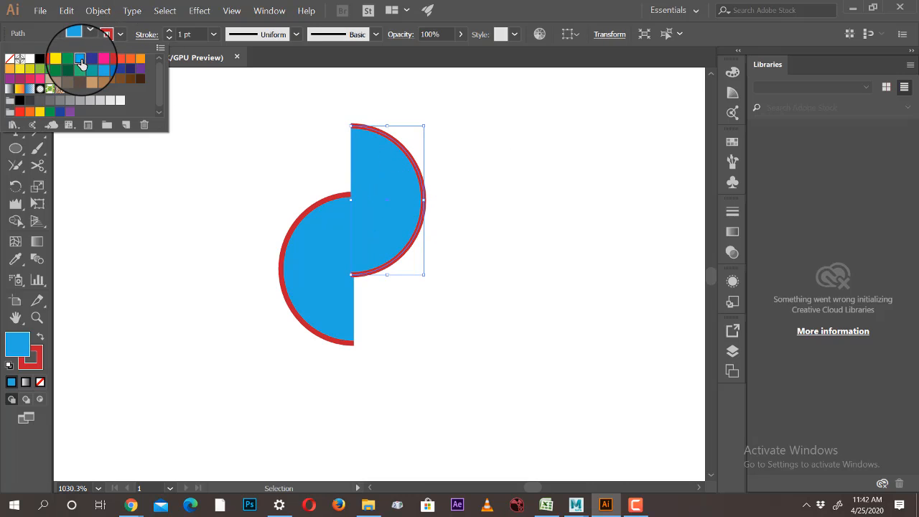
{"action": "left_click", "coordinate": [73, 63]}
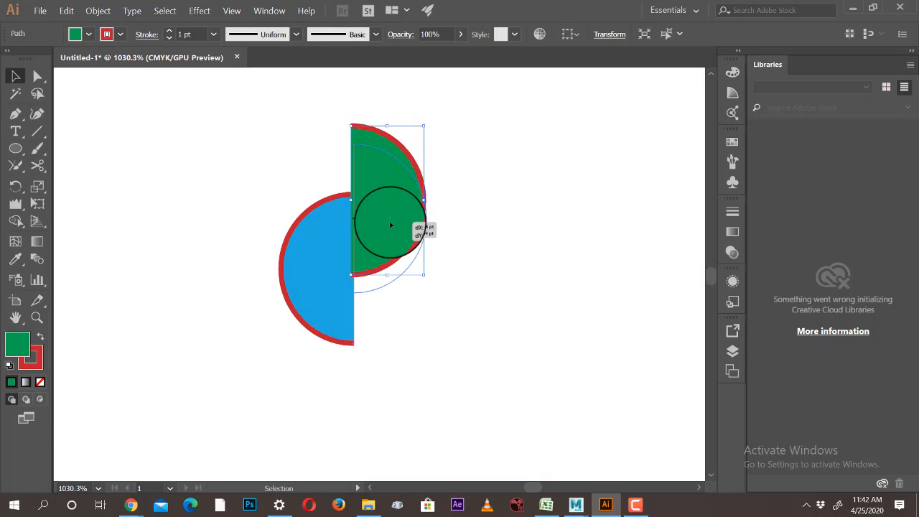
{"action": "left_click_drag", "start_coordinate": [390, 224], "coordinate": [389, 224]}
{"action": "left_click", "coordinate": [488, 195]}
Move both half circles together toward the artboard's upper-left area and deselect them.
{"action": "left_click_drag", "start_coordinate": [223, 124], "coordinate": [572, 418]}
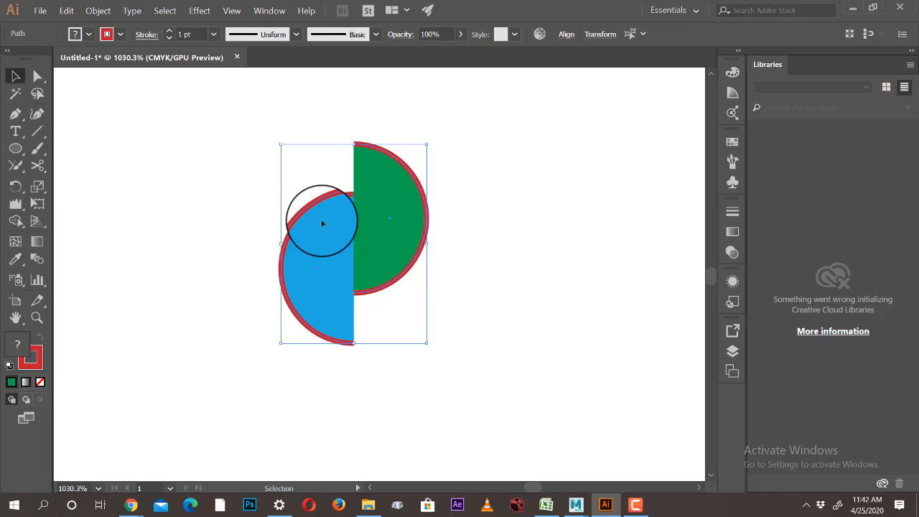
{"action": "left_click_drag", "start_coordinate": [322, 224], "coordinate": [185, 193]}
{"action": "left_click", "coordinate": [441, 216]}
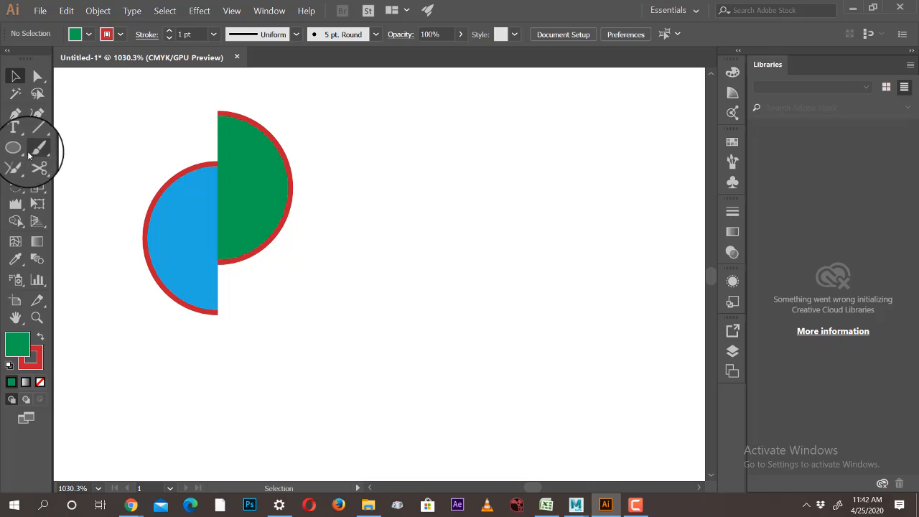
Draw a green circle with a red outline in the empty area right of the half circles.
{"action": "left_click_drag", "start_coordinate": [390, 174], "coordinate": [532, 320]}
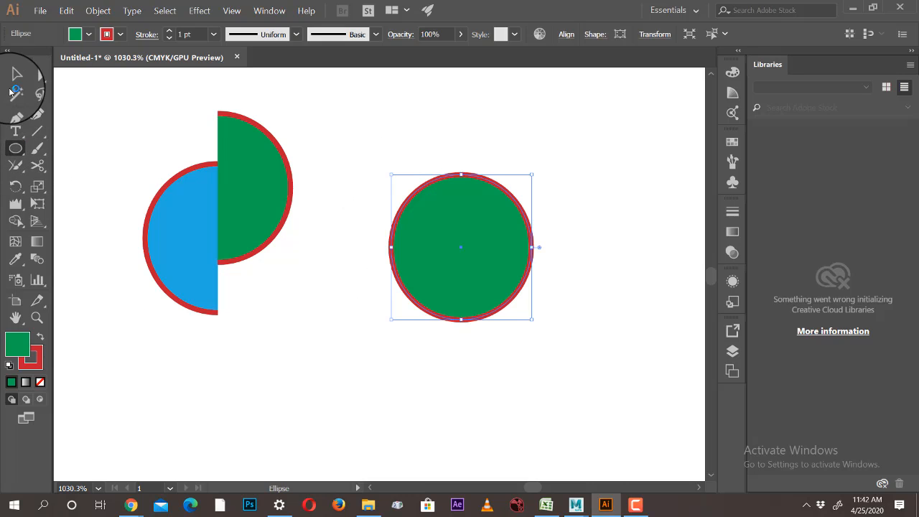
{"action": "left_click", "coordinate": [15, 76]}
{"action": "left_click", "coordinate": [36, 147]}
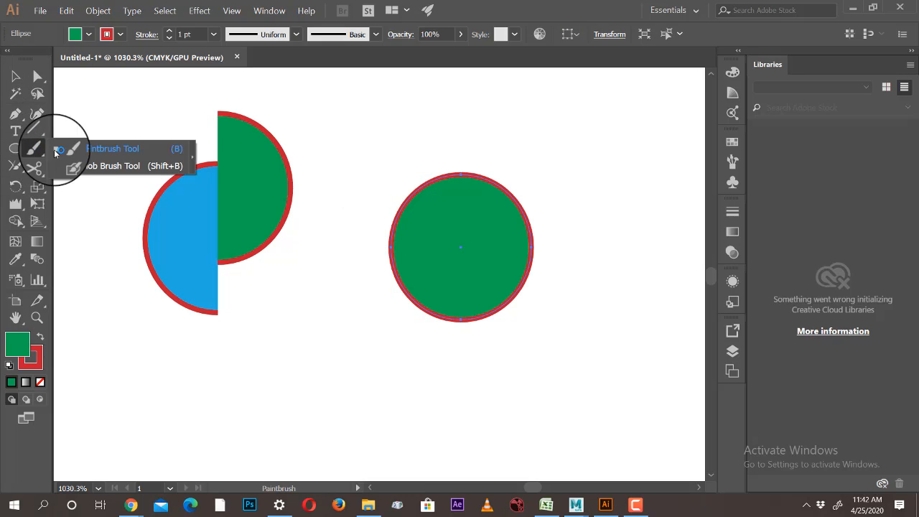
Set the Eraser Tool's size to 2 pt and erase a thin vertical cut through the middle of the green circle.
{"action": "left_click", "coordinate": [36, 165]}
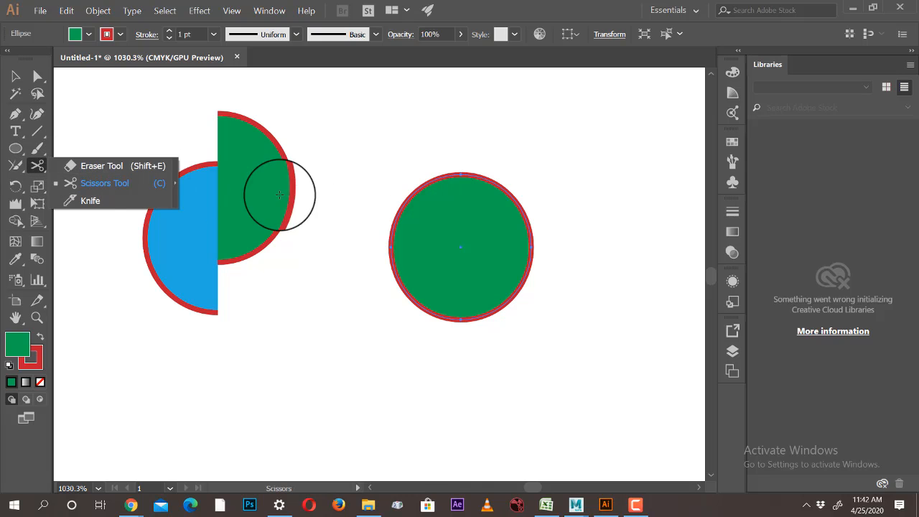
{"action": "left_click", "coordinate": [118, 166]}
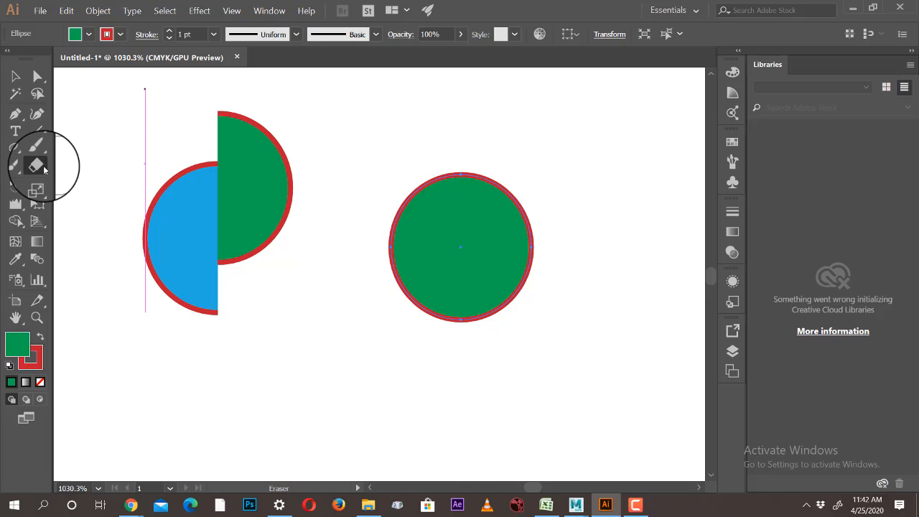
{"action": "double_click", "coordinate": [38, 166]}
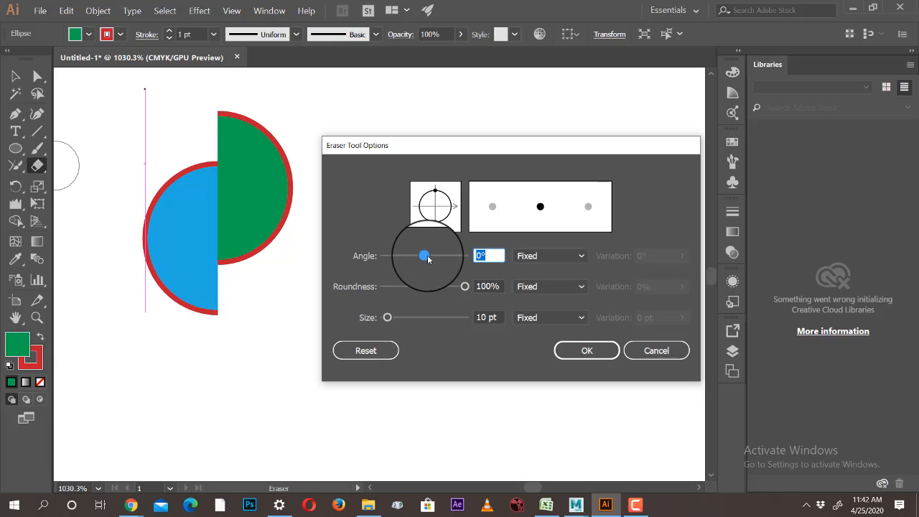
{"action": "left_click", "coordinate": [495, 318]}
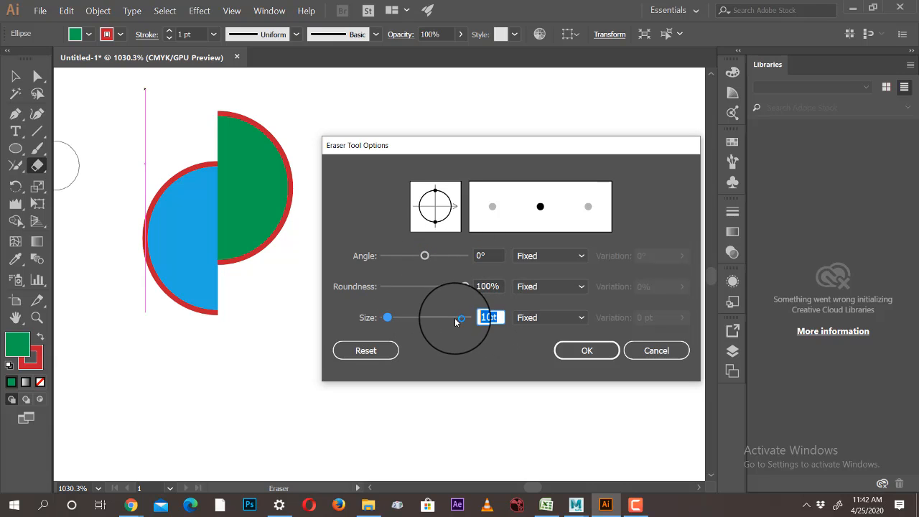
{"action": "type", "text": "2"}
{"action": "left_click", "coordinate": [584, 351]}
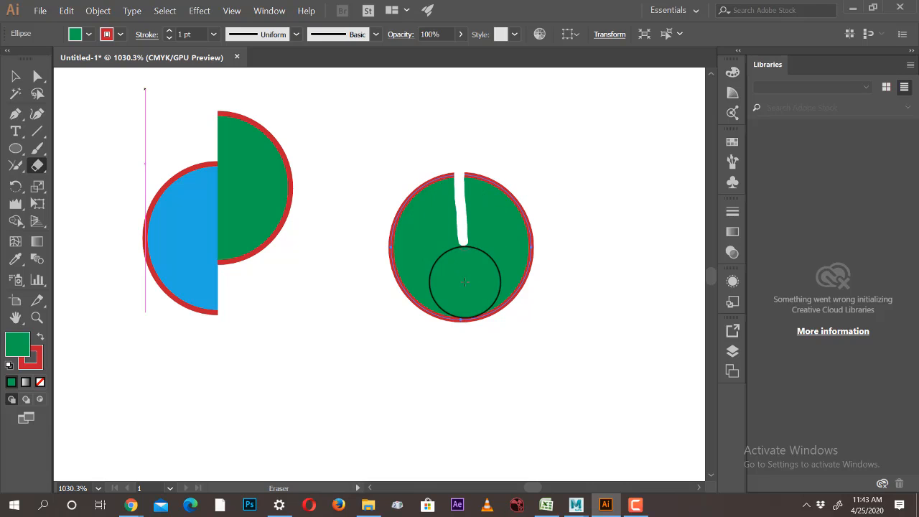
{"action": "left_click_drag", "start_coordinate": [465, 282], "coordinate": [465, 343]}
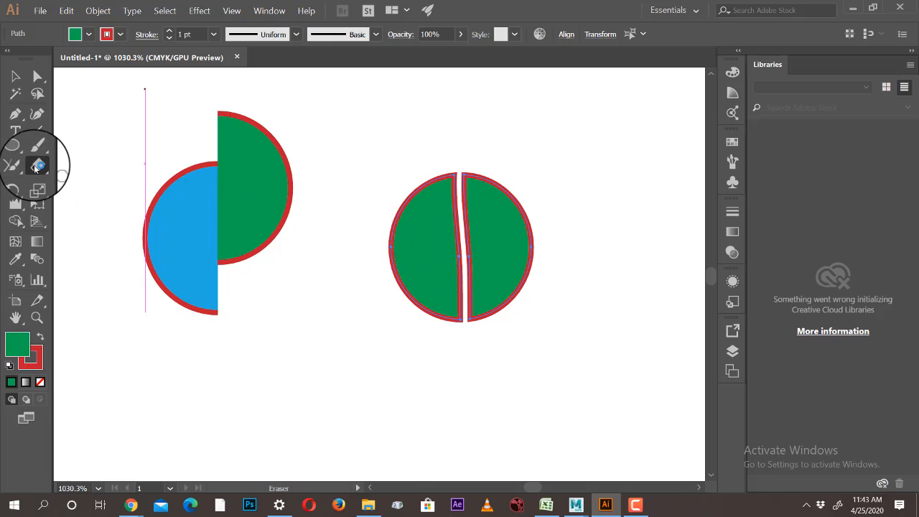
Set the Eraser Tool's size to 9 pt, erase a diagonal band across the split circle and undo that stroke.
{"action": "double_click", "coordinate": [34, 164]}
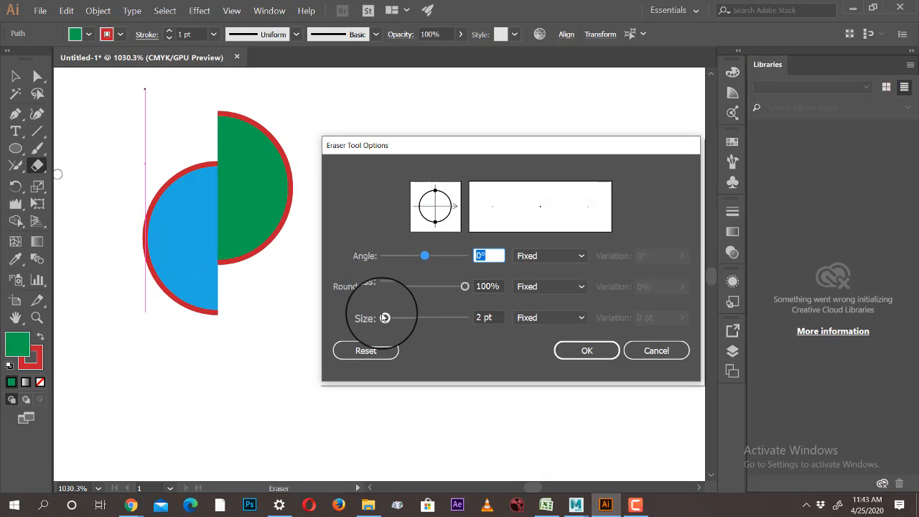
{"action": "left_click_drag", "start_coordinate": [383, 317], "coordinate": [418, 318]}
{"action": "left_click", "coordinate": [586, 350]}
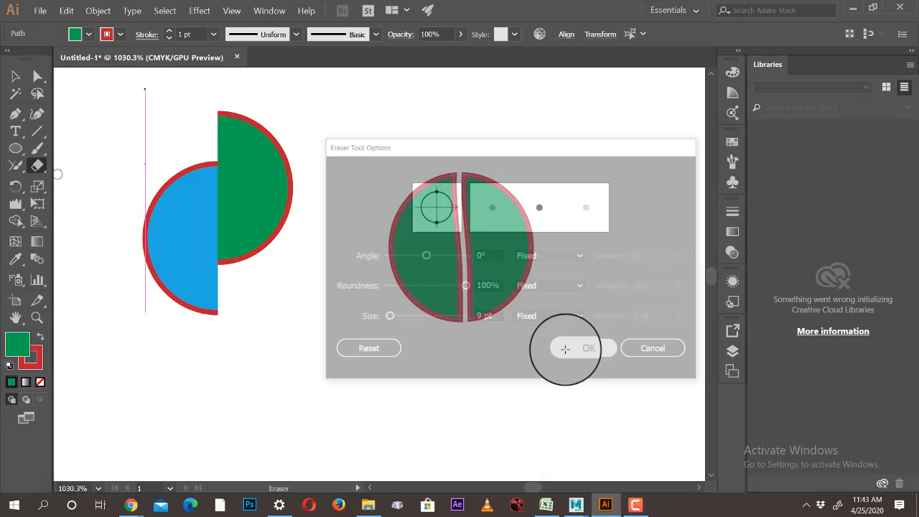
{"action": "left_click_drag", "start_coordinate": [380, 195], "coordinate": [588, 304]}
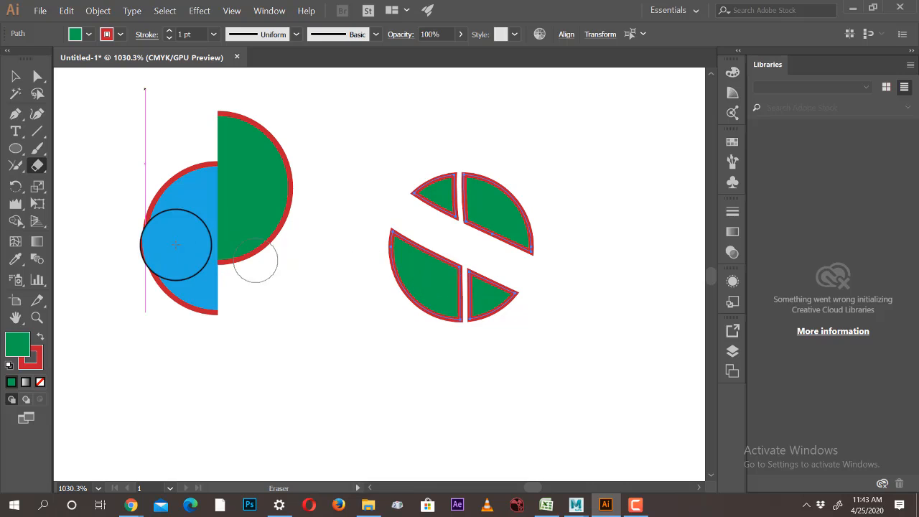
{"action": "key", "text": "ctrl+z"}
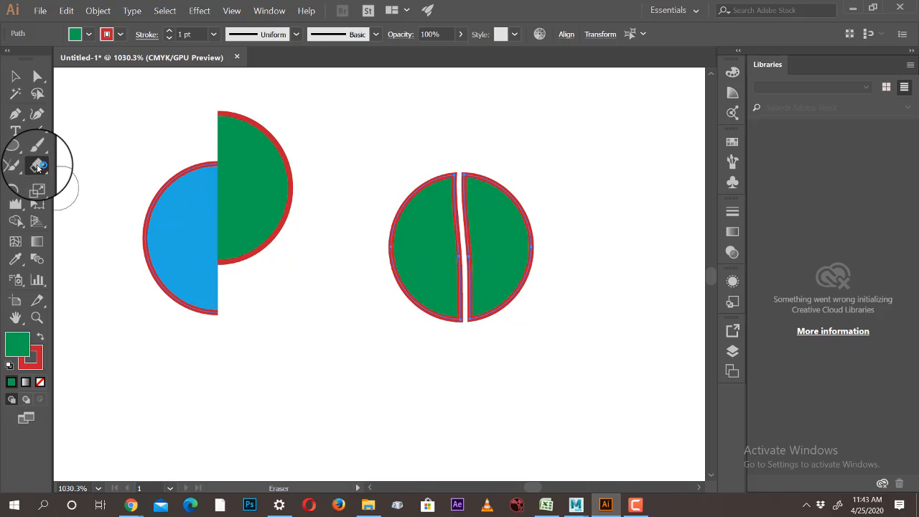
Set the Eraser Tool's size to 4 pt and erase two roughly vertical and two roughly horizontal bands across the split circle.
{"action": "double_click", "coordinate": [36, 163]}
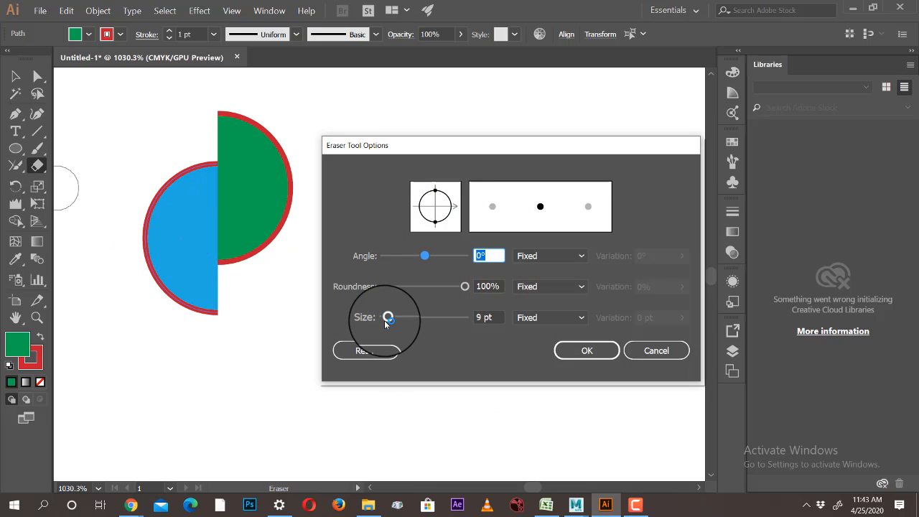
{"action": "left_click", "coordinate": [587, 350]}
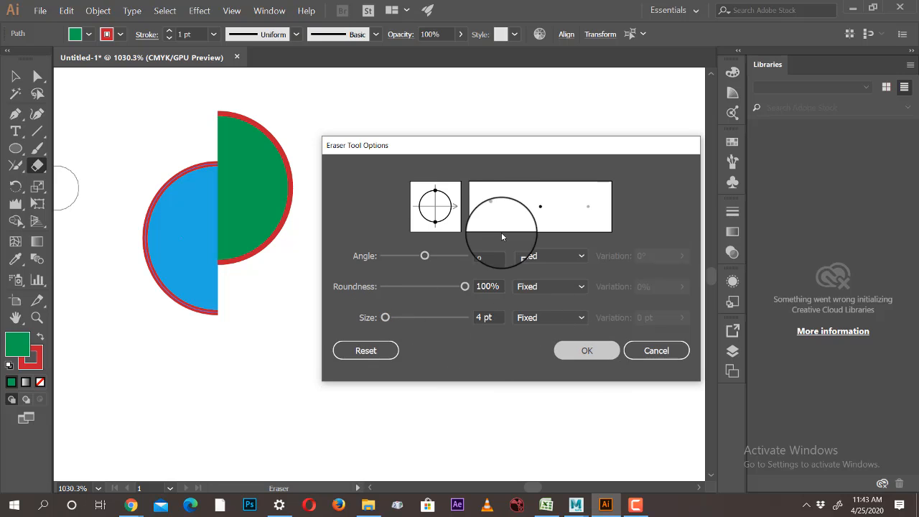
{"action": "left_click_drag", "start_coordinate": [487, 172], "coordinate": [505, 287]}
{"action": "left_click_drag", "start_coordinate": [418, 176], "coordinate": [413, 334]}
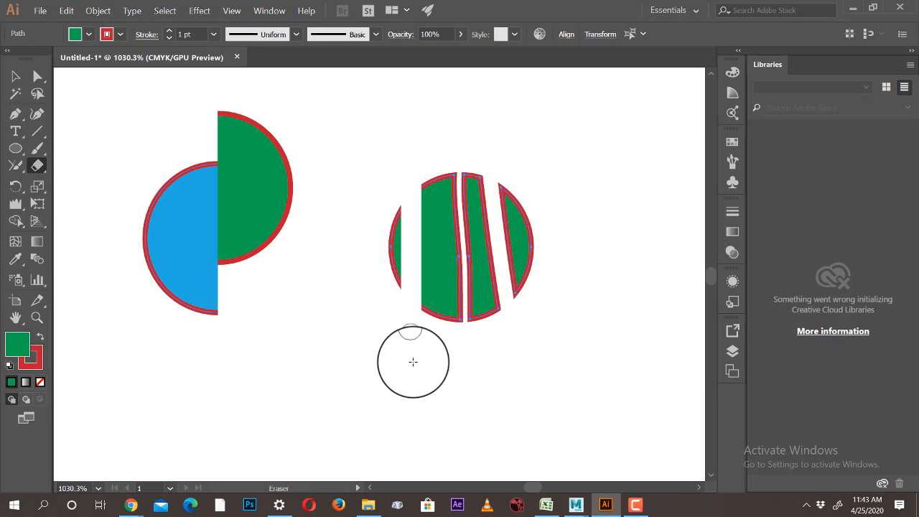
{"action": "left_click_drag", "start_coordinate": [347, 218], "coordinate": [550, 210]}
{"action": "left_click_drag", "start_coordinate": [547, 267], "coordinate": [363, 261]}
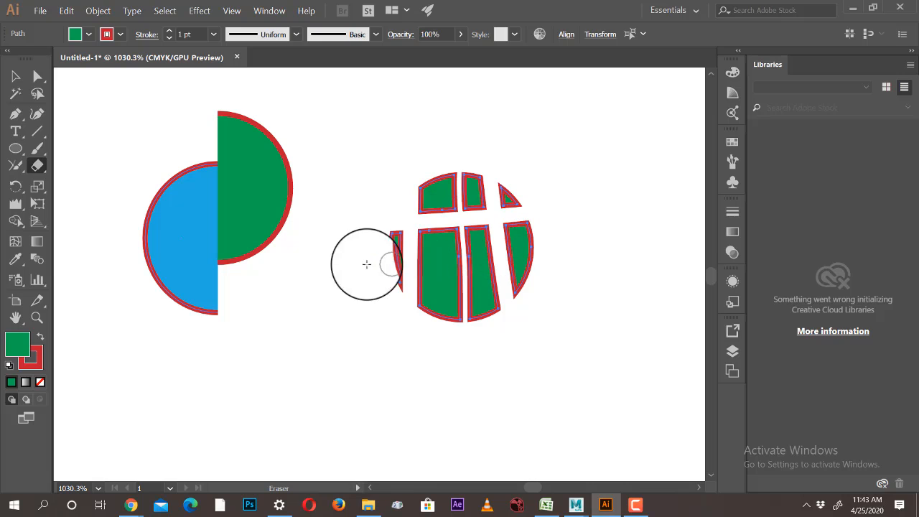
Delete all the pieces of the sliced green circle and draw a new, slightly wide green ellipse in their place.
{"action": "left_click", "coordinate": [16, 77]}
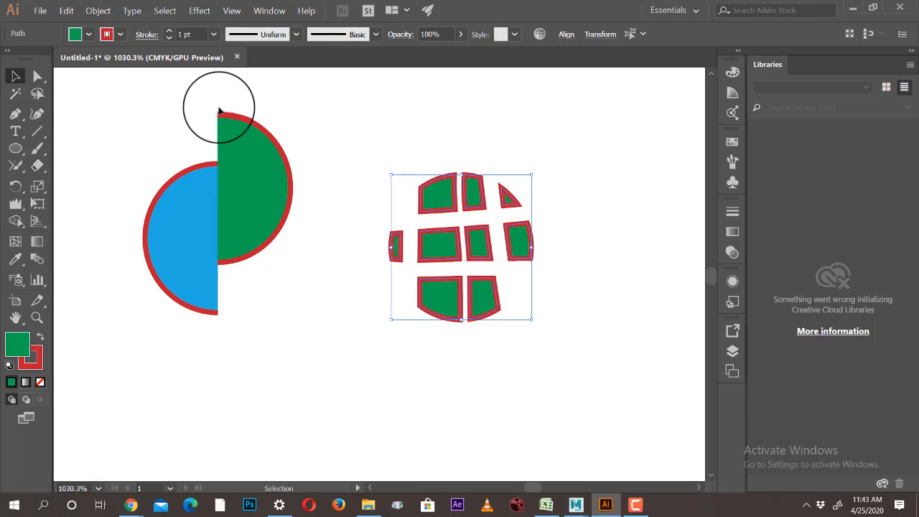
{"action": "left_click", "coordinate": [600, 227]}
{"action": "left_click_drag", "start_coordinate": [585, 142], "coordinate": [336, 386]}
{"action": "left_click_drag", "start_coordinate": [445, 294], "coordinate": [526, 211]}
{"action": "key", "text": "Delete"}
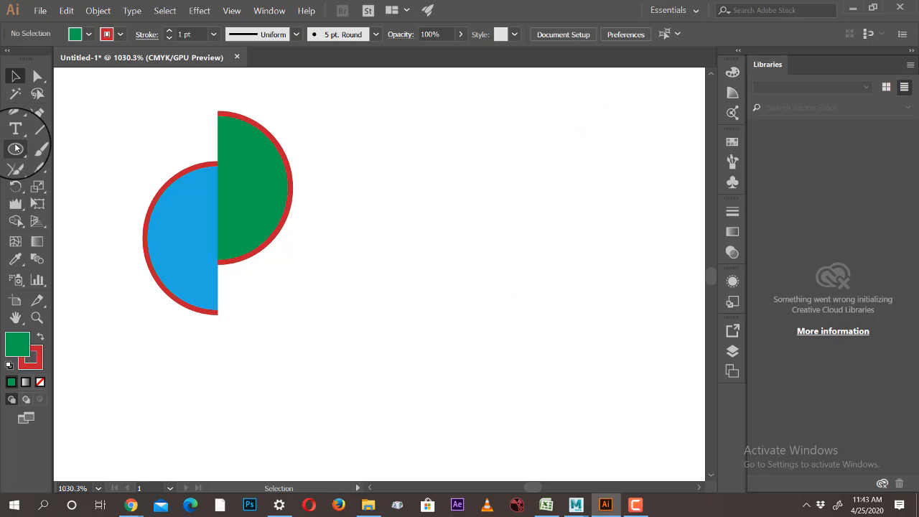
{"action": "left_click", "coordinate": [16, 148]}
{"action": "mouse_move", "coordinate": [400, 204]}
{"action": "left_mouse_down"}
{"action": "mouse_move", "coordinate": [546, 353]}
{"action": "mouse_move", "coordinate": [575, 368]}
{"action": "left_mouse_up"}
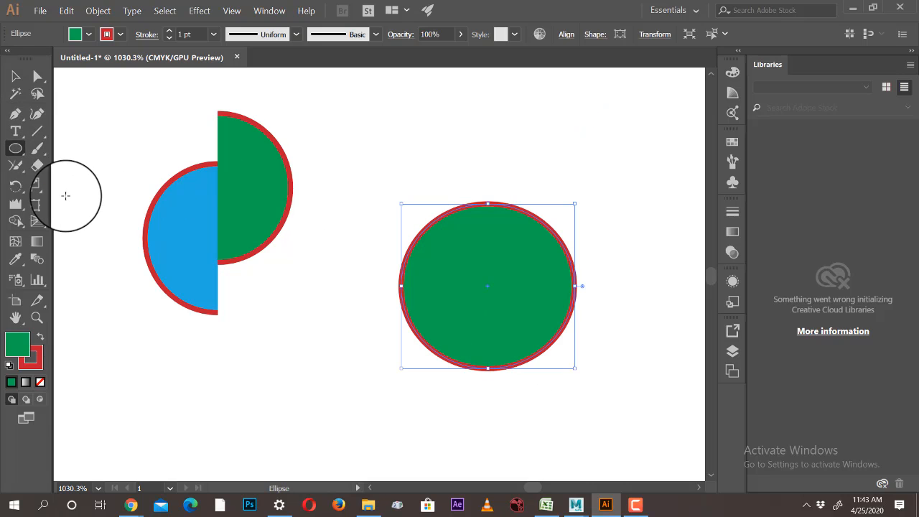
Reduce the Eraser Tool's size in its options.
{"action": "left_click", "coordinate": [37, 166]}
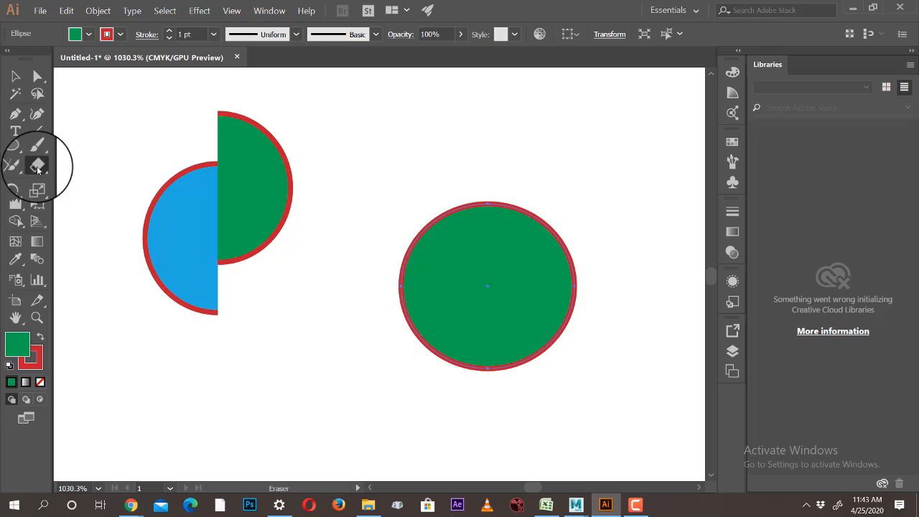
{"action": "double_click", "coordinate": [37, 166]}
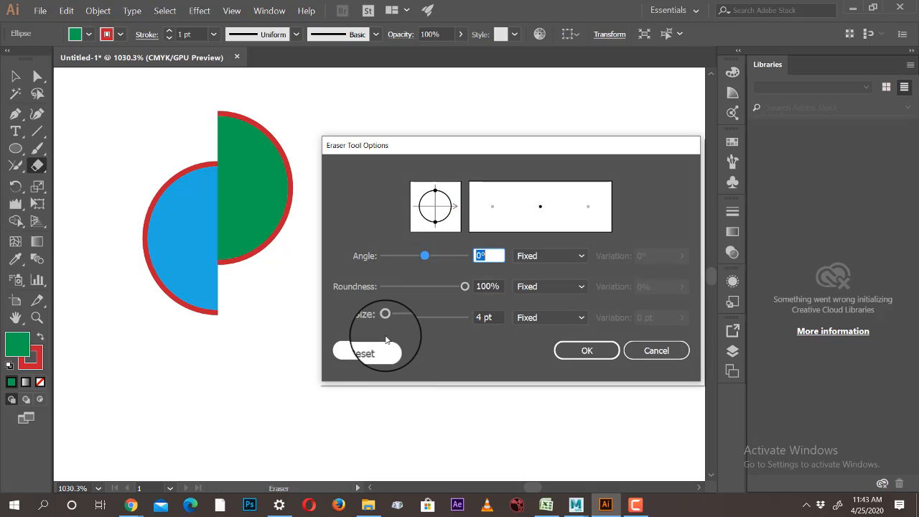
{"action": "left_click", "coordinate": [491, 321]}
{"action": "type", "text": "4"}
{"action": "key", "text": "Return"}
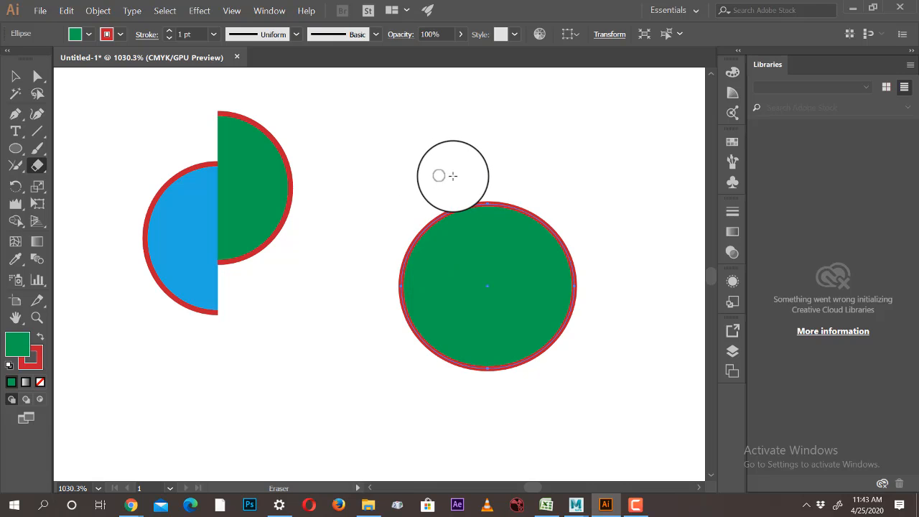
Erase three slanted, roughly vertical bands and three roughly horizontal bands across the green ellipse with the Eraser Tool.
{"action": "left_click_drag", "start_coordinate": [459, 202], "coordinate": [430, 351]}
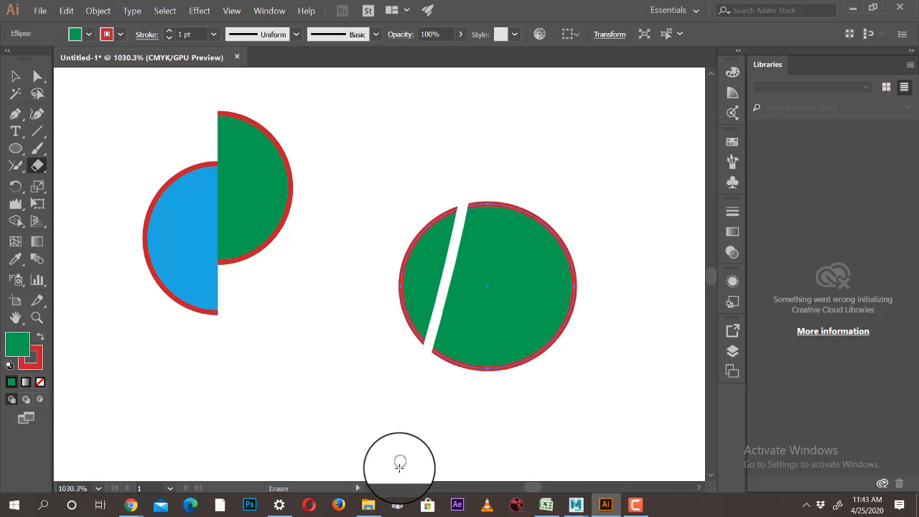
{"action": "left_click_drag", "start_coordinate": [522, 189], "coordinate": [425, 464]}
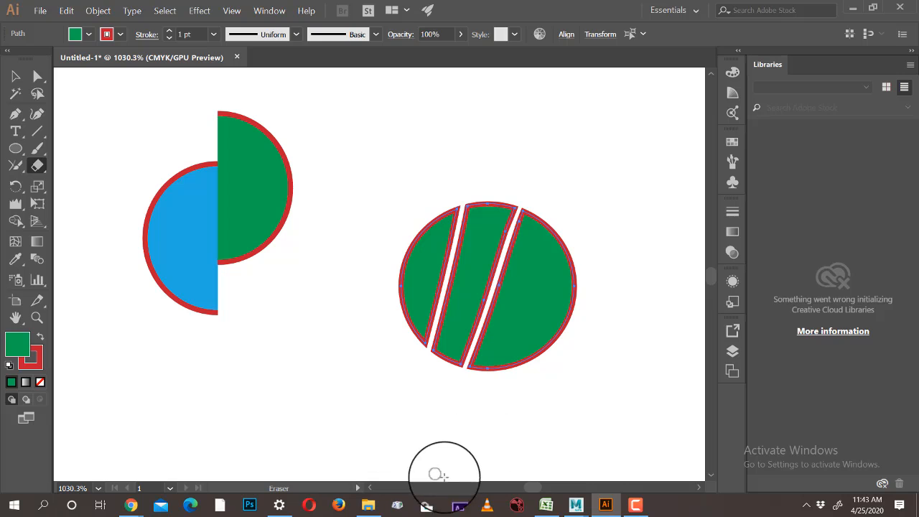
{"action": "left_click_drag", "start_coordinate": [585, 211], "coordinate": [474, 473]}
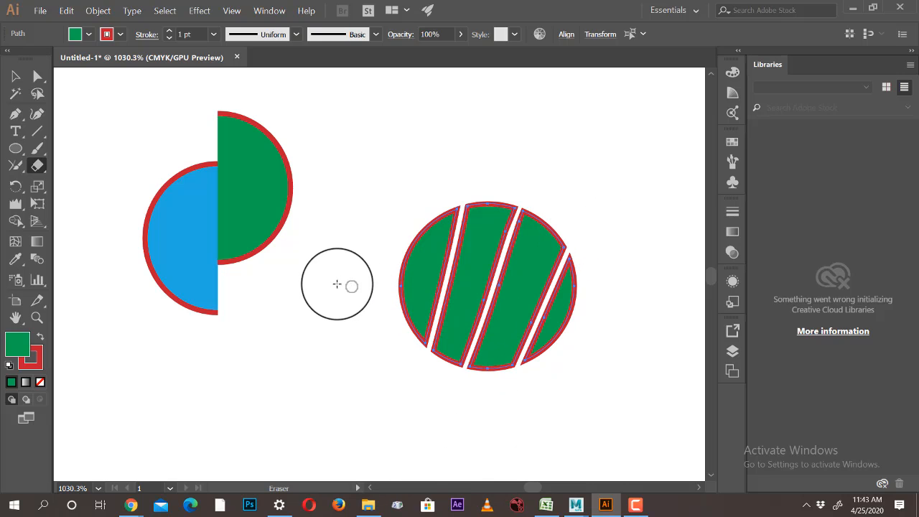
{"action": "left_click_drag", "start_coordinate": [343, 283], "coordinate": [654, 211]}
{"action": "left_click_drag", "start_coordinate": [366, 305], "coordinate": [674, 276]}
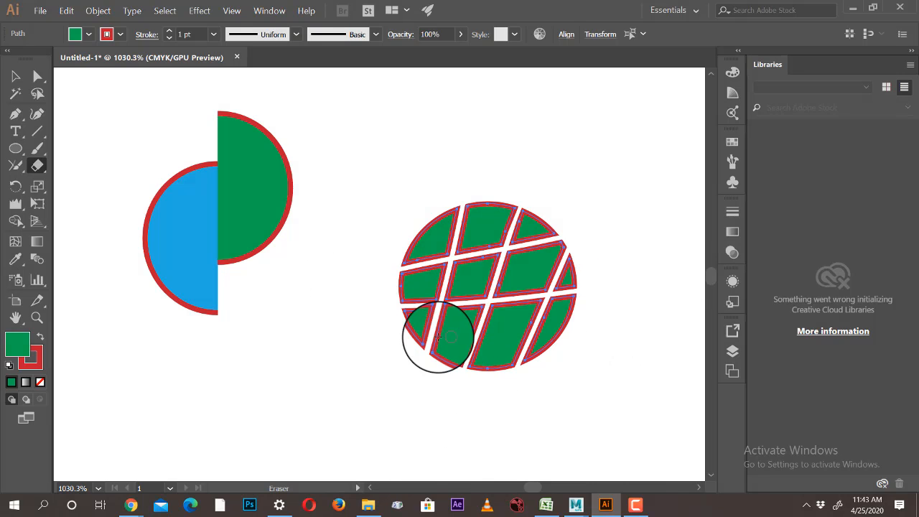
{"action": "left_click_drag", "start_coordinate": [378, 326], "coordinate": [713, 331]}
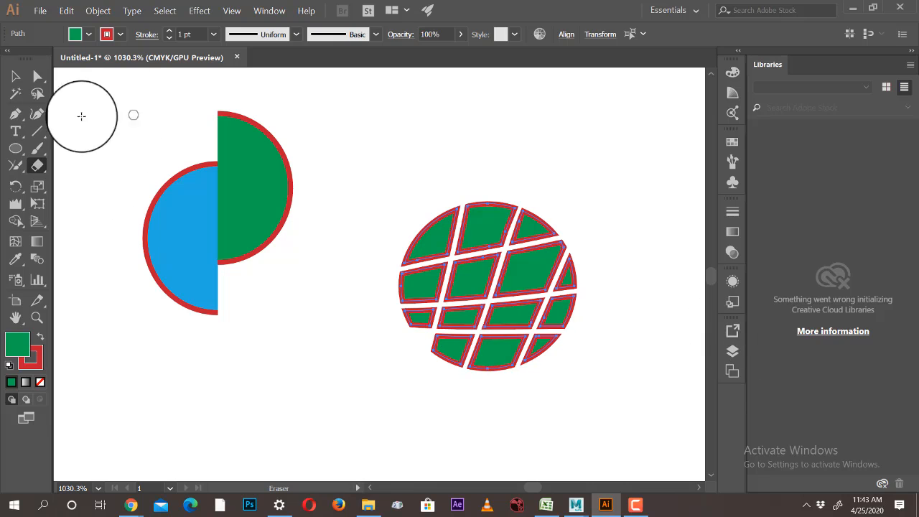
Examine the sliced green ellipse by selecting its pieces one at a time across the different rows.
{"action": "left_click", "coordinate": [15, 76]}
{"action": "left_click", "coordinate": [467, 136]}
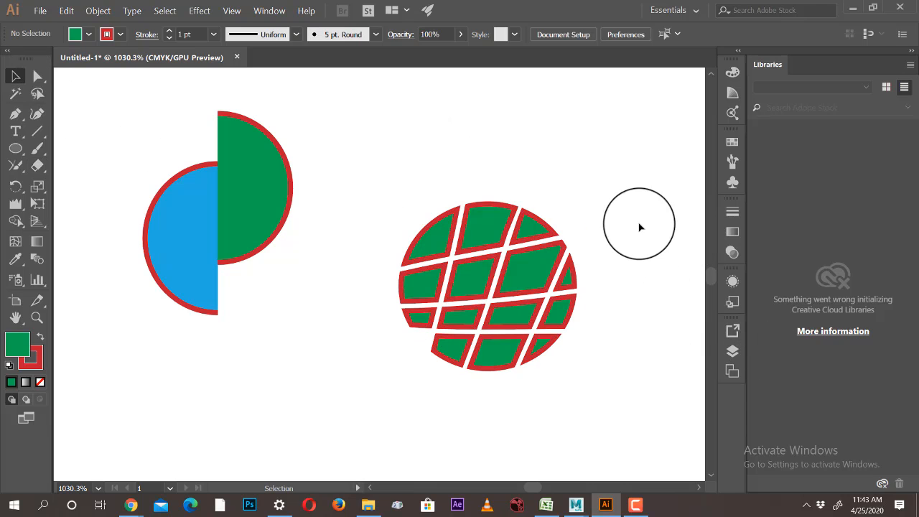
{"action": "left_click", "coordinate": [441, 232]}
{"action": "left_click", "coordinate": [488, 232]}
{"action": "left_click", "coordinate": [530, 232]}
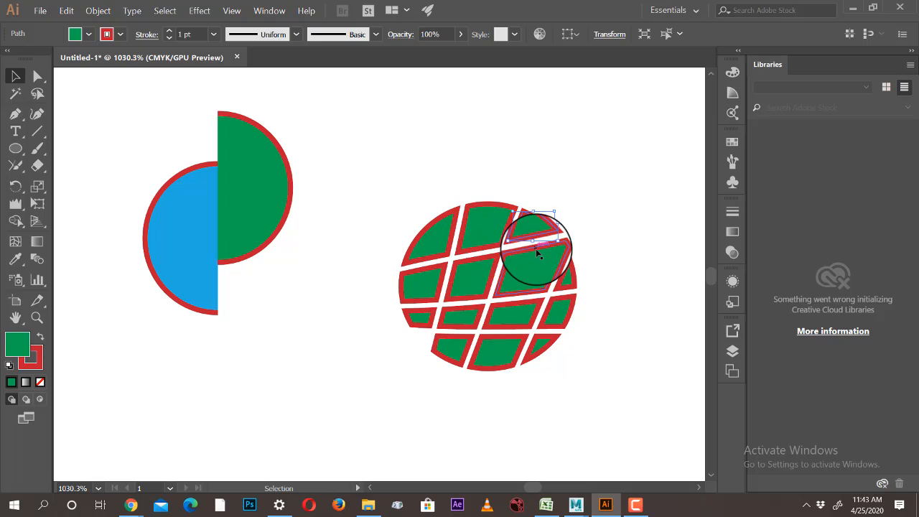
{"action": "left_click", "coordinate": [535, 260]}
{"action": "left_click", "coordinate": [427, 285]}
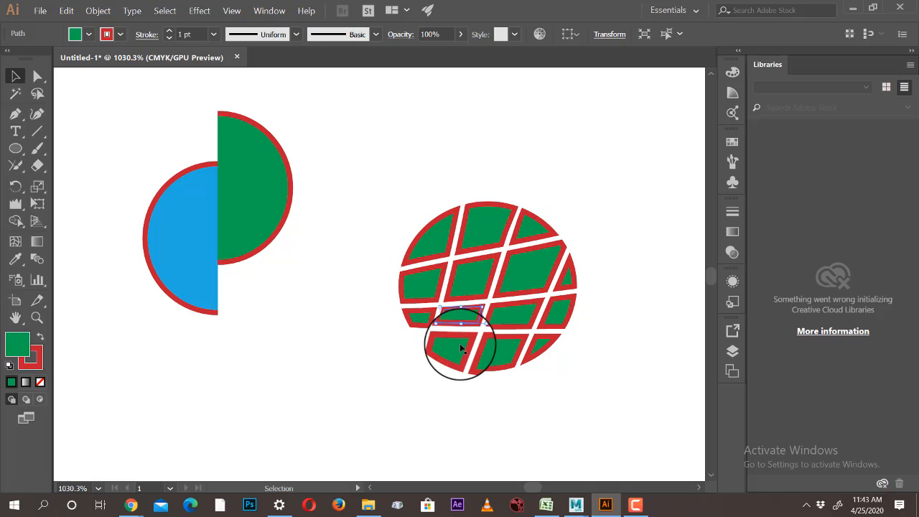
{"action": "left_click", "coordinate": [542, 347]}
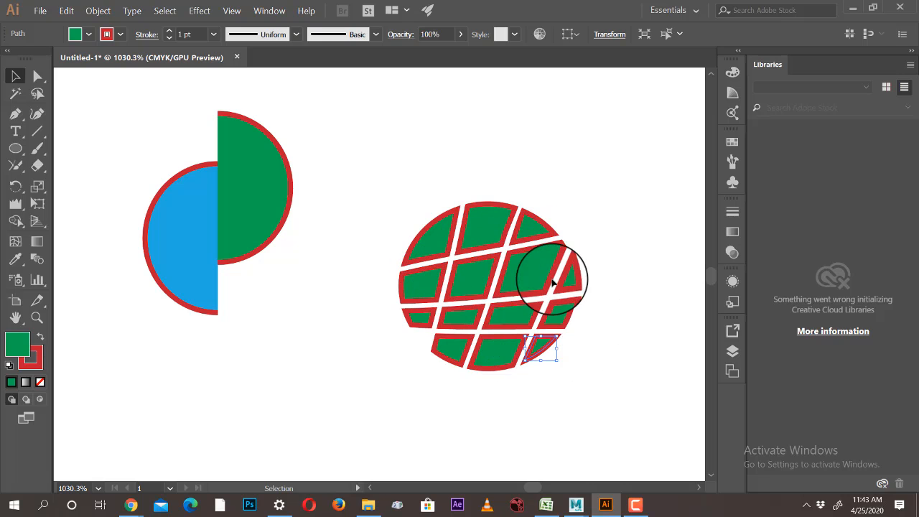
Fill the top middle piece of the sliced ellipse with dark blue and select the ellipse's pieces together.
{"action": "left_click", "coordinate": [476, 237]}
{"action": "left_click", "coordinate": [88, 35]}
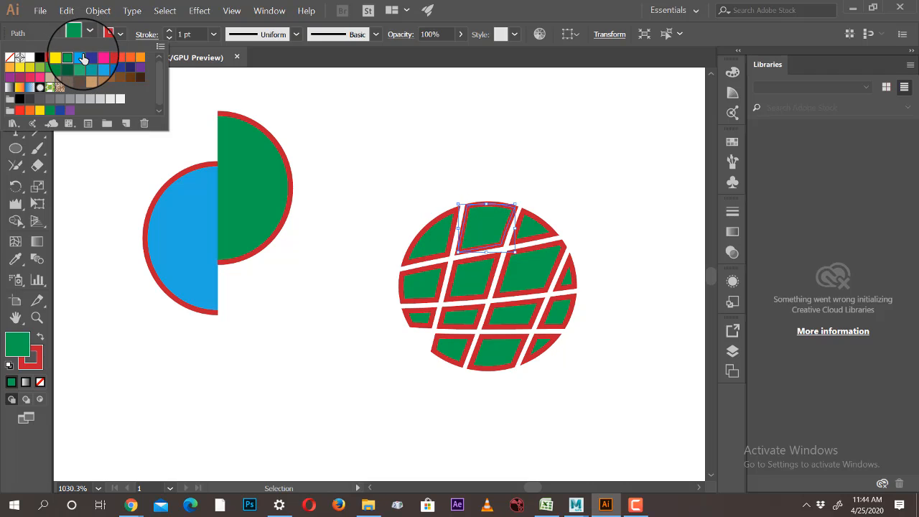
{"action": "left_click", "coordinate": [90, 61]}
{"action": "left_click", "coordinate": [90, 61]}
{"action": "left_click", "coordinate": [430, 120]}
{"action": "left_click_drag", "start_coordinate": [309, 176], "coordinate": [643, 342]}
{"action": "left_click", "coordinate": [643, 342]}
{"action": "left_click_drag", "start_coordinate": [369, 184], "coordinate": [552, 349]}
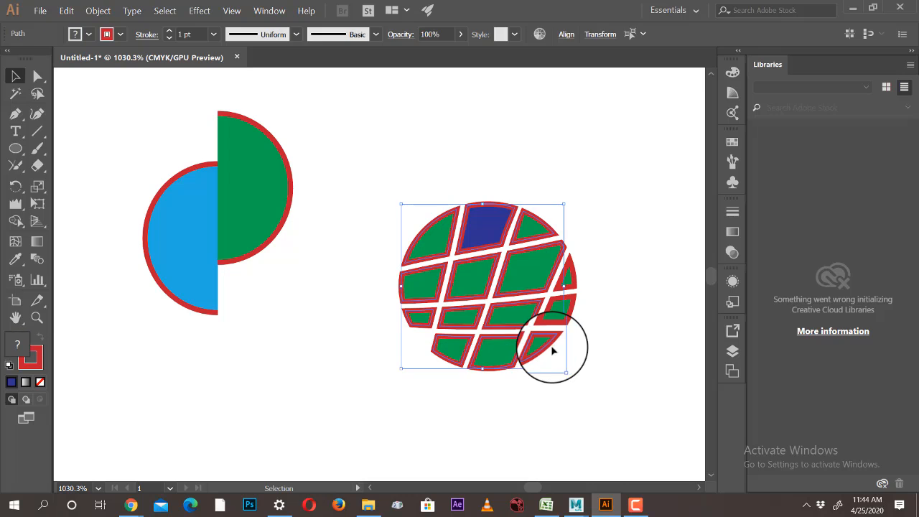
Cut the green half circle diagonally from its upper curved edge to its straight side with the Knife tool.
{"action": "left_click", "coordinate": [35, 167]}
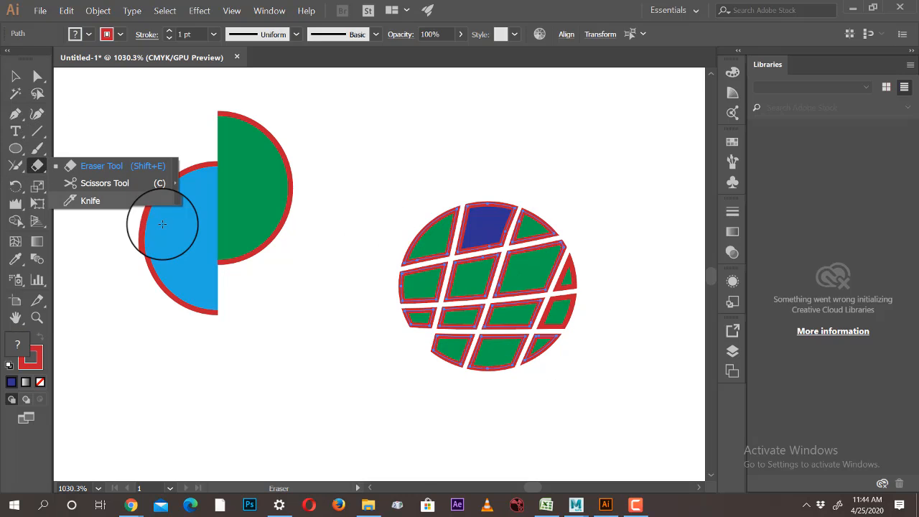
{"action": "left_click", "coordinate": [88, 201]}
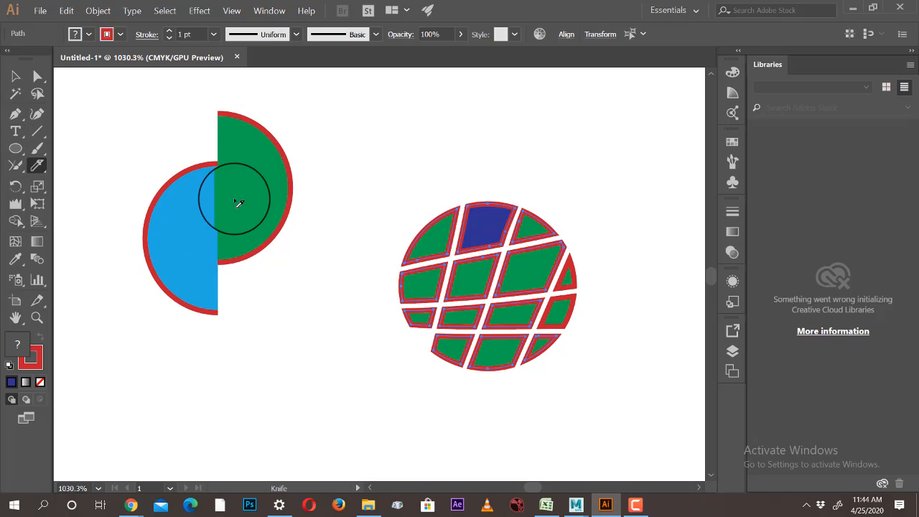
{"action": "left_click", "coordinate": [16, 76]}
{"action": "left_click", "coordinate": [261, 180]}
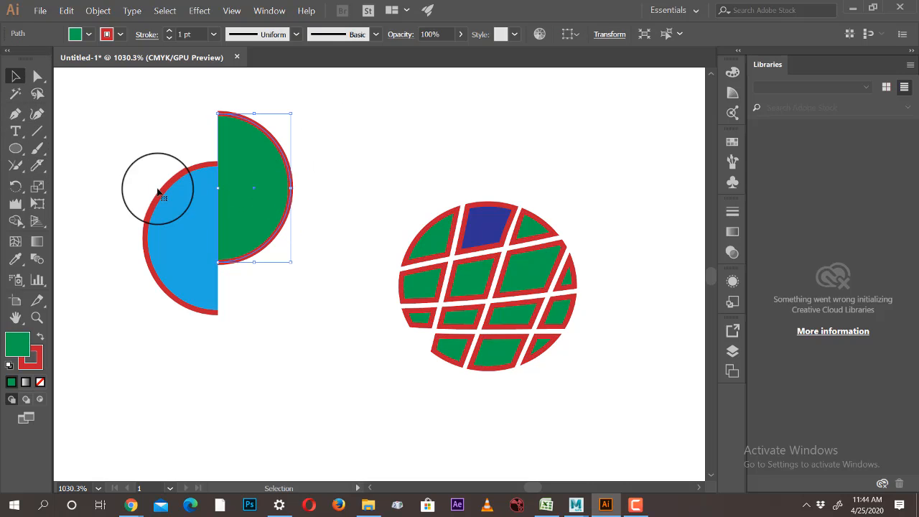
{"action": "left_click", "coordinate": [38, 165]}
{"action": "left_click_drag", "start_coordinate": [300, 115], "coordinate": [187, 287]}
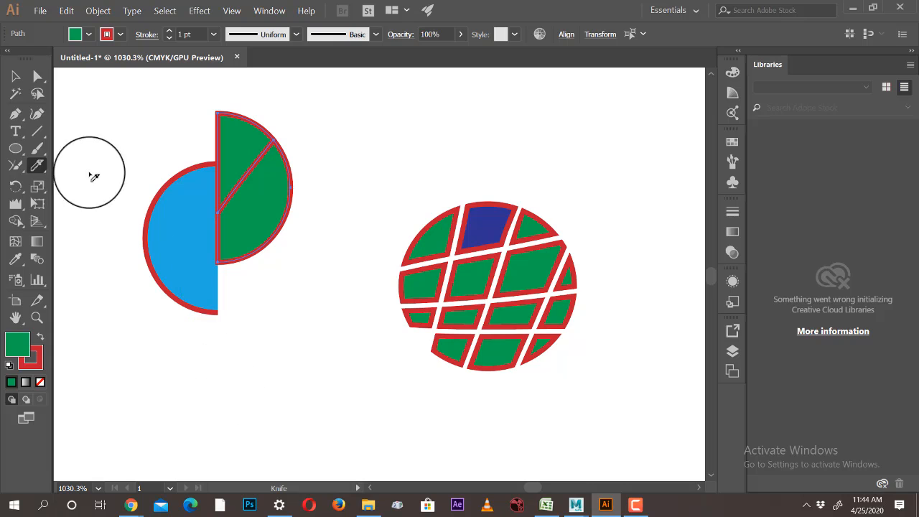
Cut the blue half circle along a roughly vertical line with the Knife tool.
{"action": "left_click", "coordinate": [16, 76]}
{"action": "left_click", "coordinate": [181, 246]}
{"action": "left_click", "coordinate": [37, 165]}
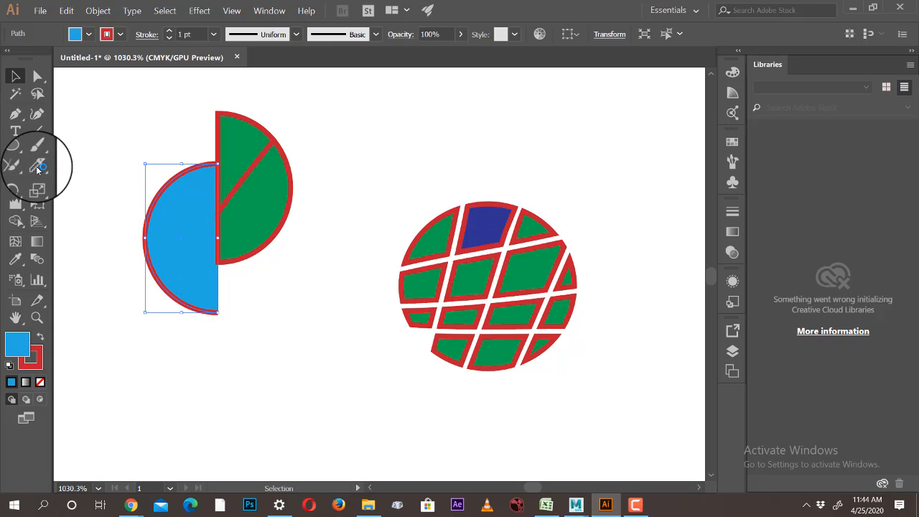
{"action": "left_click_drag", "start_coordinate": [158, 160], "coordinate": [199, 394]}
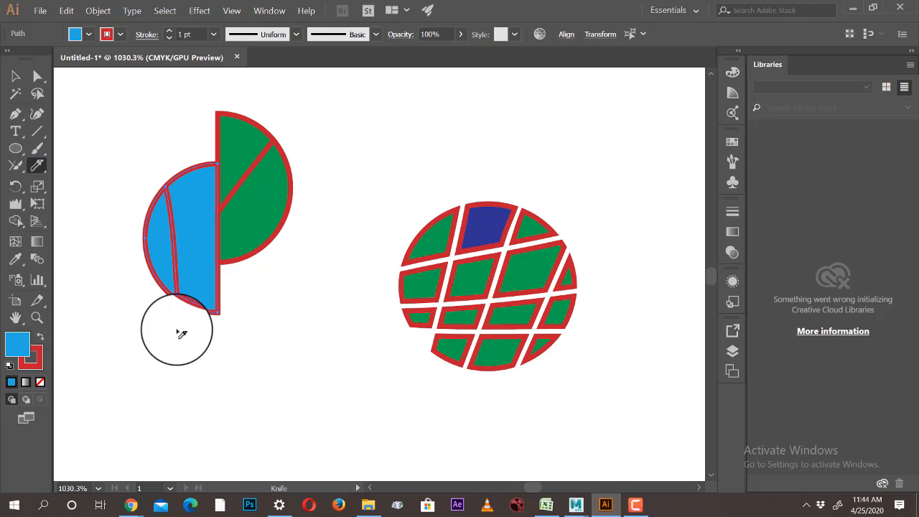
Move the two blue and two green knife-cut pieces apart so gaps separate them.
{"action": "left_click", "coordinate": [16, 76]}
{"action": "left_click", "coordinate": [326, 272]}
{"action": "left_click_drag", "start_coordinate": [175, 247], "coordinate": [166, 204]}
{"action": "left_click_drag", "start_coordinate": [260, 216], "coordinate": [282, 241]}
{"action": "left_click_drag", "start_coordinate": [232, 159], "coordinate": [256, 137]}
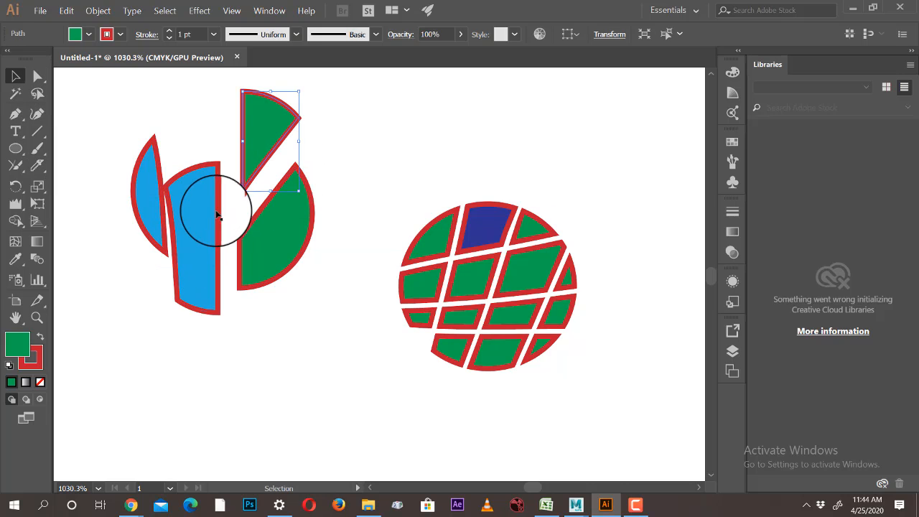
{"action": "left_click_drag", "start_coordinate": [215, 206], "coordinate": [219, 170]}
{"action": "left_click", "coordinate": [340, 168]}
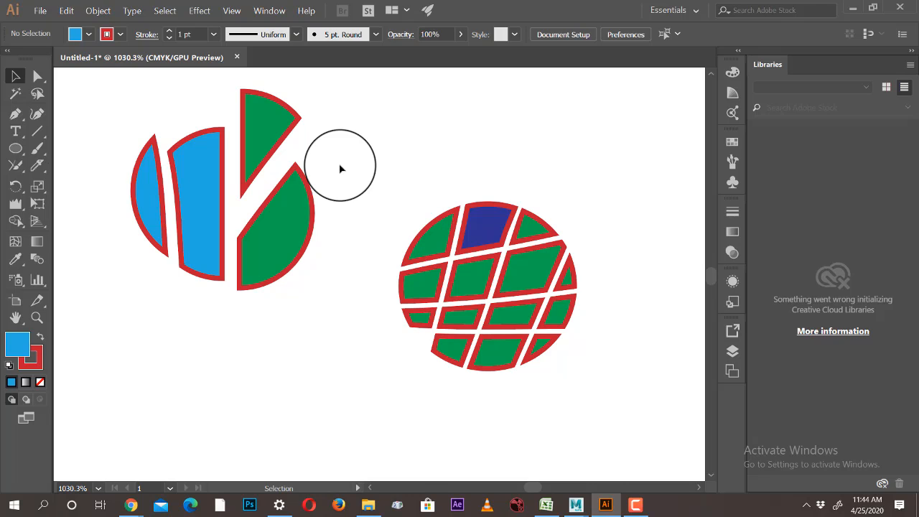
Draw a blue circle with a red outline in the empty area below the separated blue and green pieces.
{"action": "left_click_drag", "start_coordinate": [32, 165], "coordinate": [99, 173]}
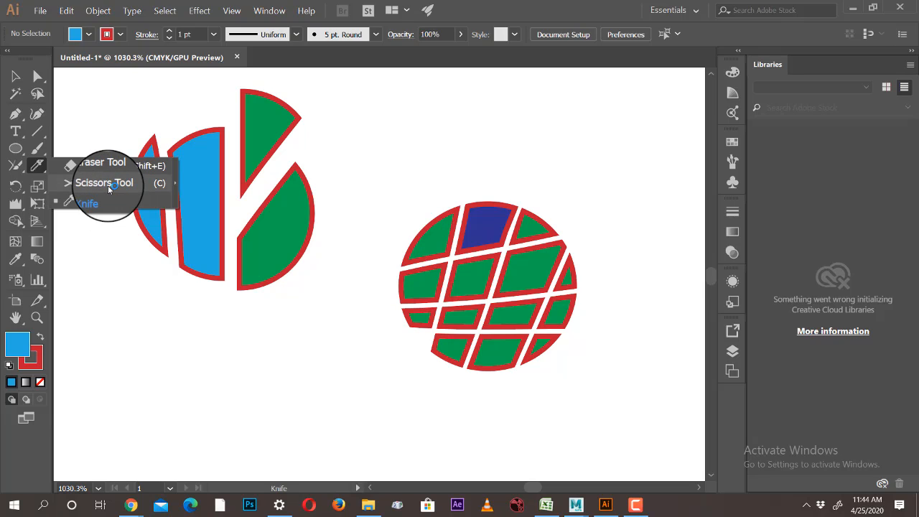
{"action": "left_click", "coordinate": [15, 148]}
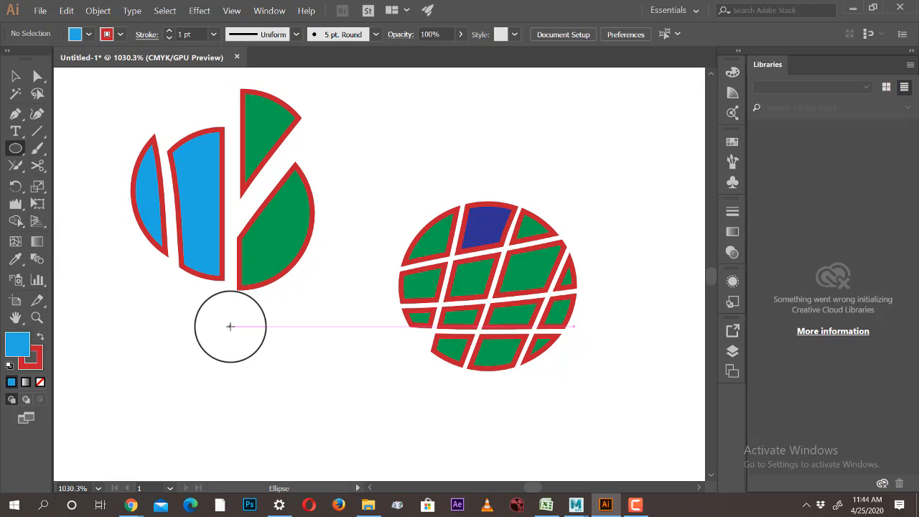
{"action": "left_click_drag", "start_coordinate": [208, 326], "coordinate": [339, 457]}
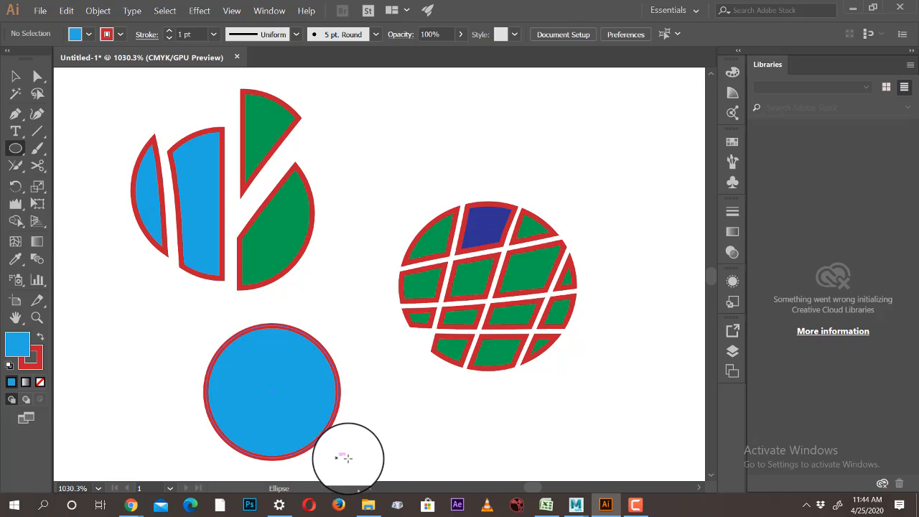
Split the new blue circle at its top and bottom anchor points with the Scissors Tool and move the right half up and away.
{"action": "left_click", "coordinate": [38, 165]}
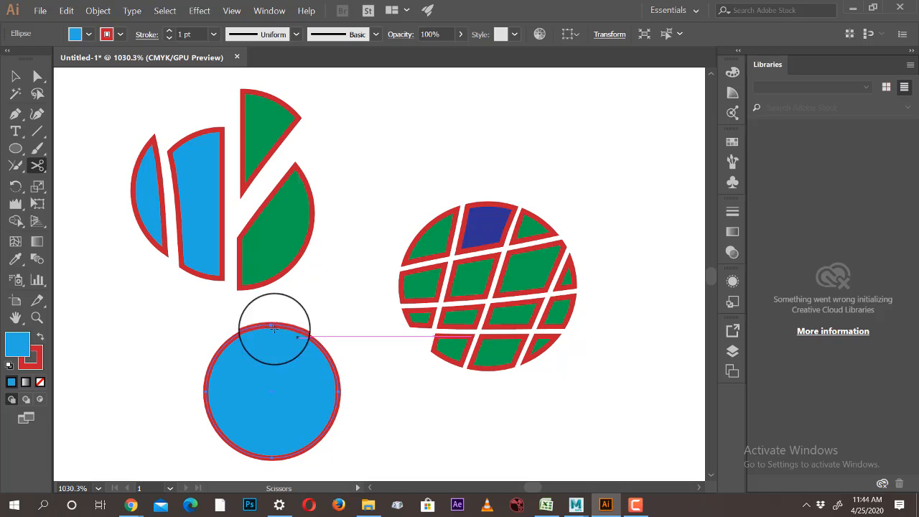
{"action": "left_click", "coordinate": [271, 325]}
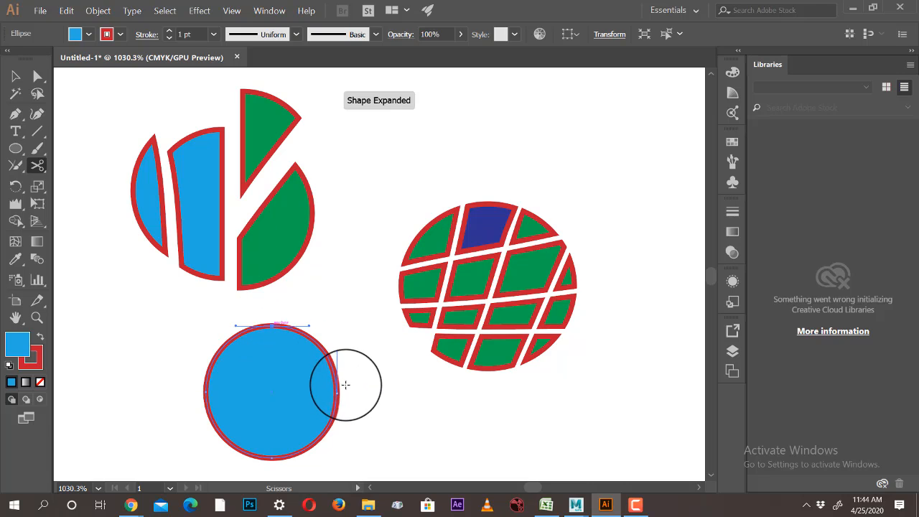
{"action": "left_click", "coordinate": [271, 457]}
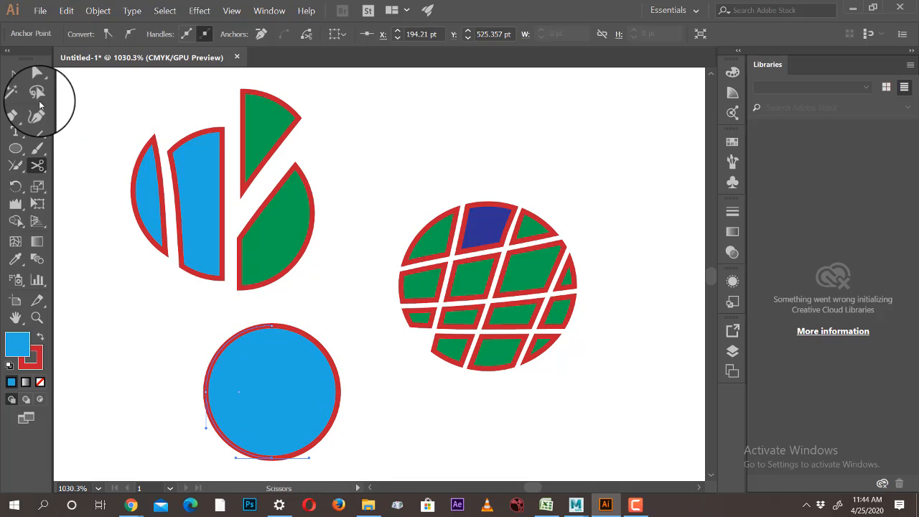
{"action": "left_click", "coordinate": [16, 75]}
{"action": "left_click", "coordinate": [390, 379]}
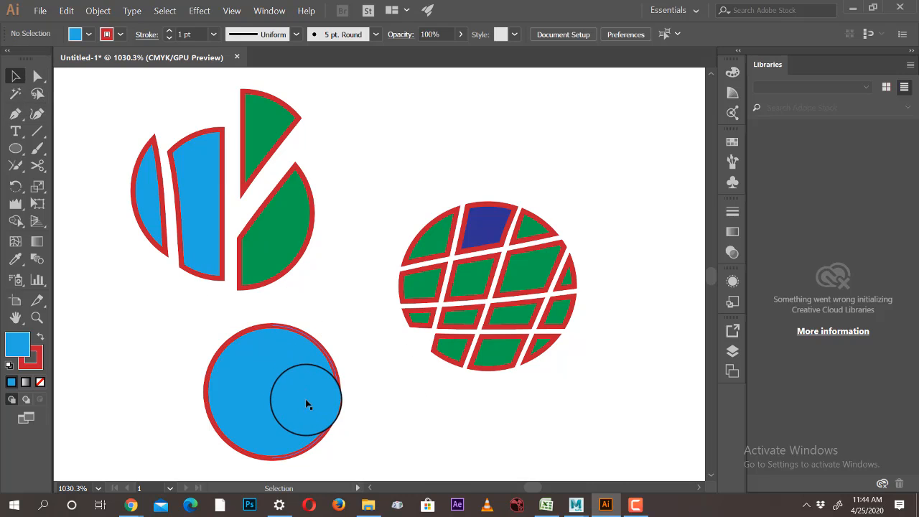
{"action": "left_click_drag", "start_coordinate": [301, 386], "coordinate": [314, 352]}
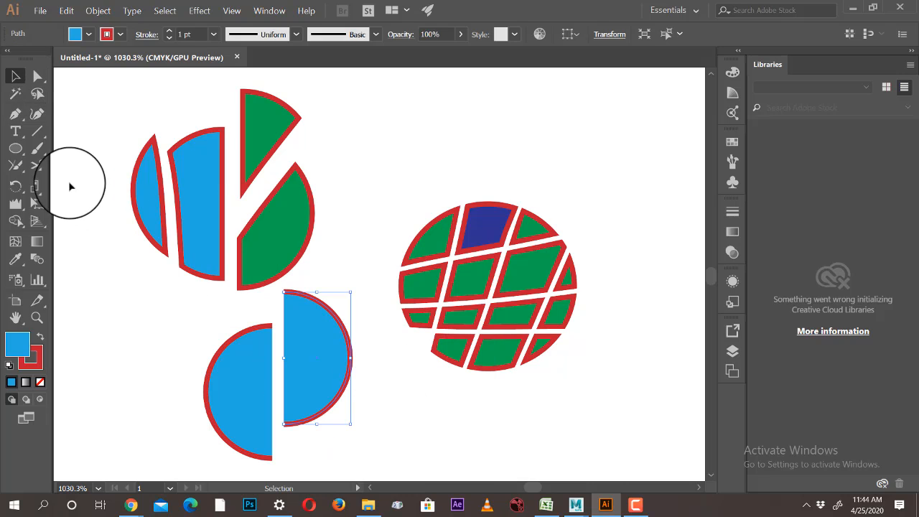
Make two diagonal cuts through the right blue half circle with the Knife tool.
{"action": "mouse_move", "coordinate": [35, 172]}
{"action": "left_mouse_down"}
{"action": "mouse_move", "coordinate": [118, 201]}
{"action": "mouse_move", "coordinate": [90, 167]}
{"action": "mouse_move", "coordinate": [106, 215]}
{"action": "mouse_move", "coordinate": [82, 204]}
{"action": "mouse_move", "coordinate": [95, 202]}
{"action": "left_mouse_up"}
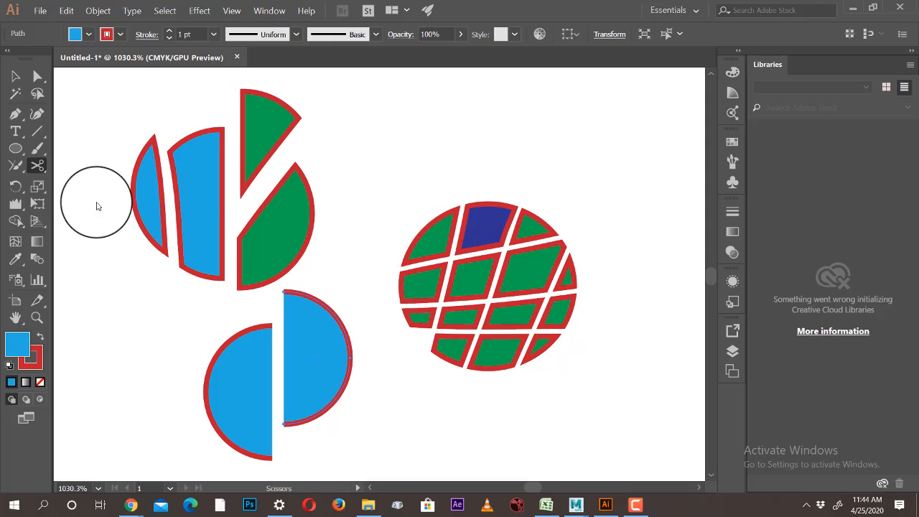
{"action": "mouse_move", "coordinate": [265, 415]}
{"action": "left_mouse_down"}
{"action": "mouse_move", "coordinate": [352, 313]}
{"action": "mouse_move", "coordinate": [297, 431]}
{"action": "left_mouse_up"}
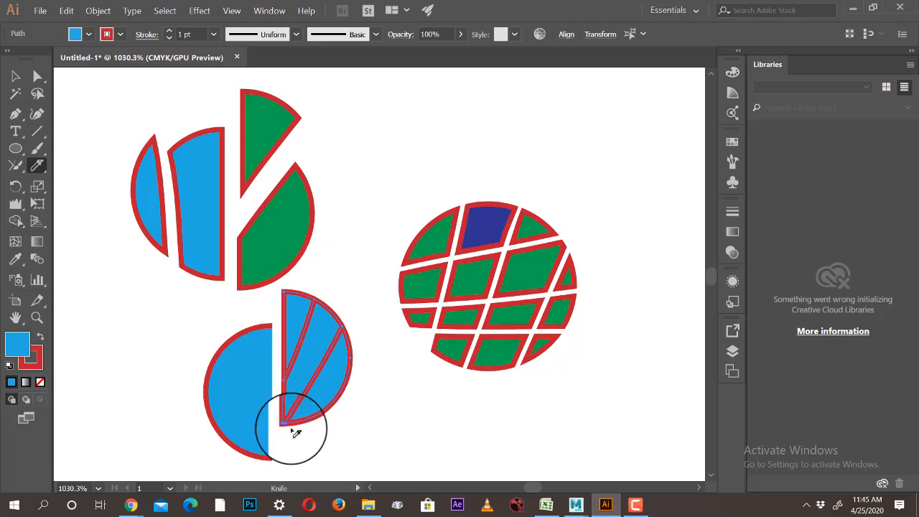